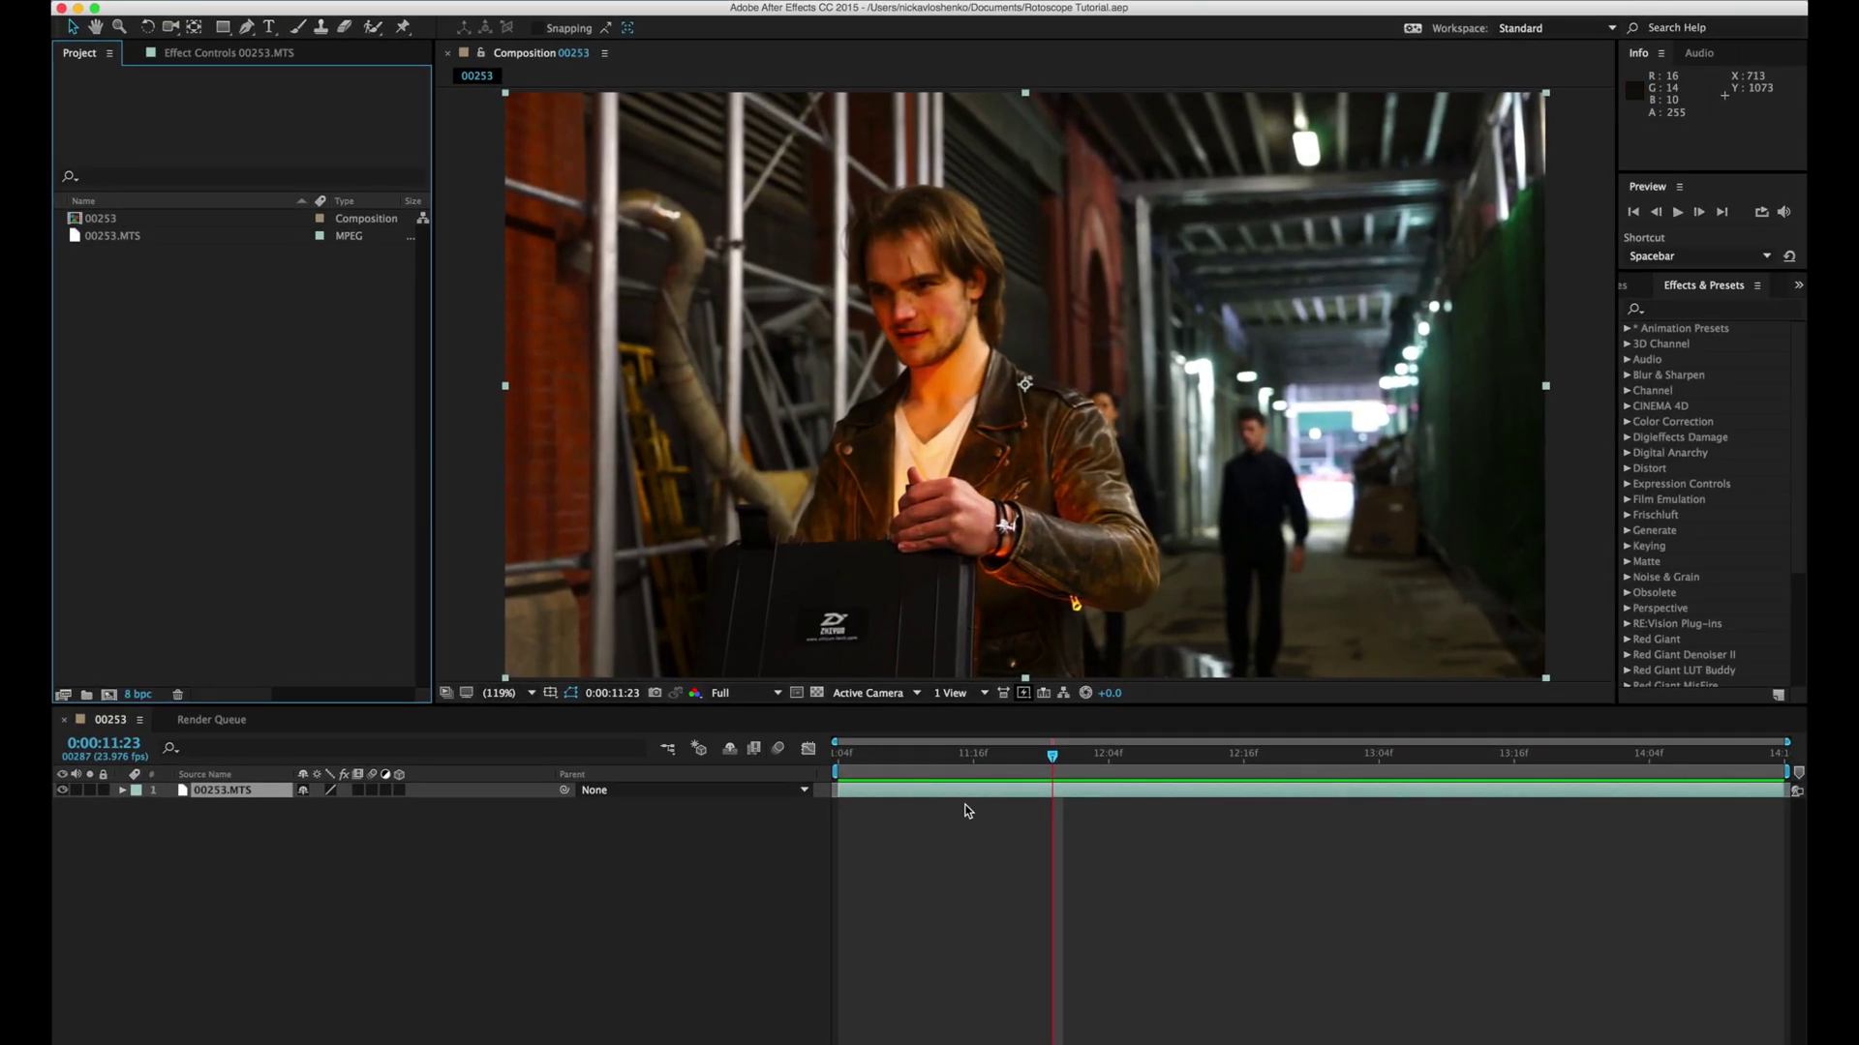
Step: Rewind to the start of the clip and play a preview
left_click_drag(904, 757, 835, 755)
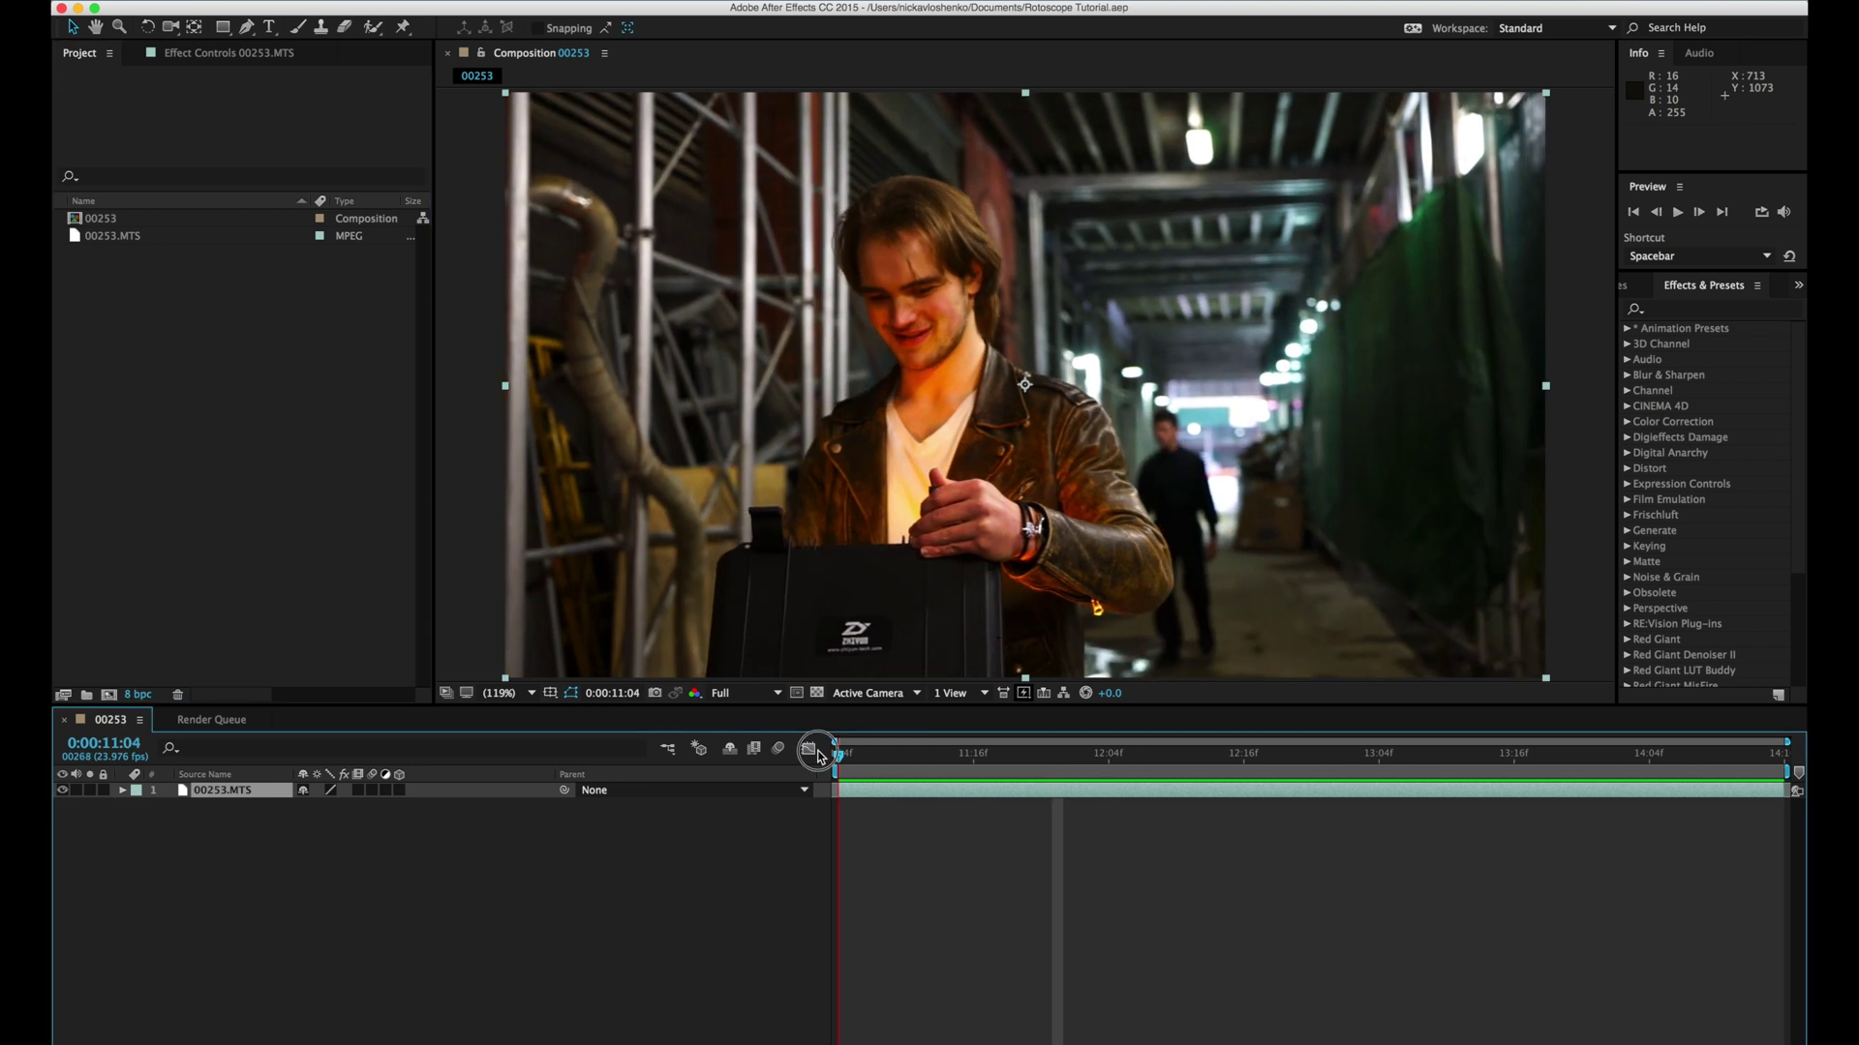
key("space")
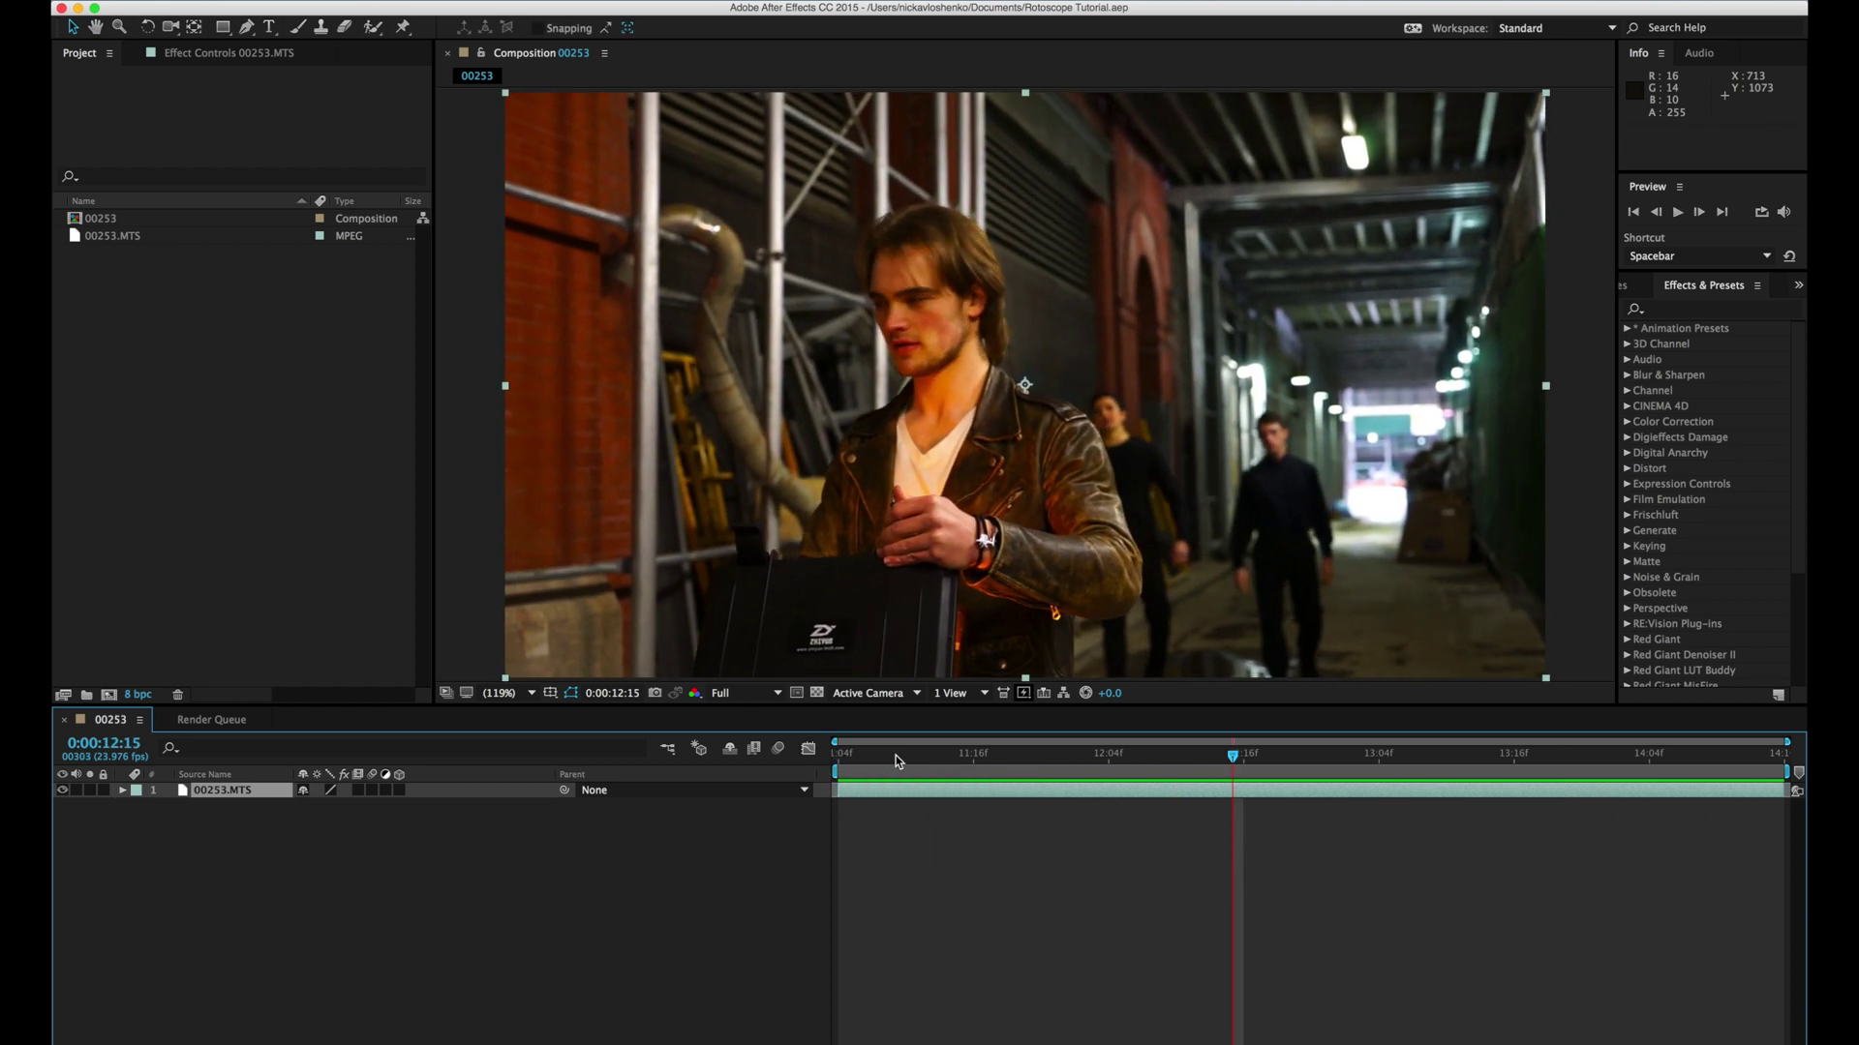
left_click(1227, 803)
Step: Scrub through the footage to review the motion, then enable the RotoBezier Pen tool
left_click_drag(1228, 803, 1114, 799)
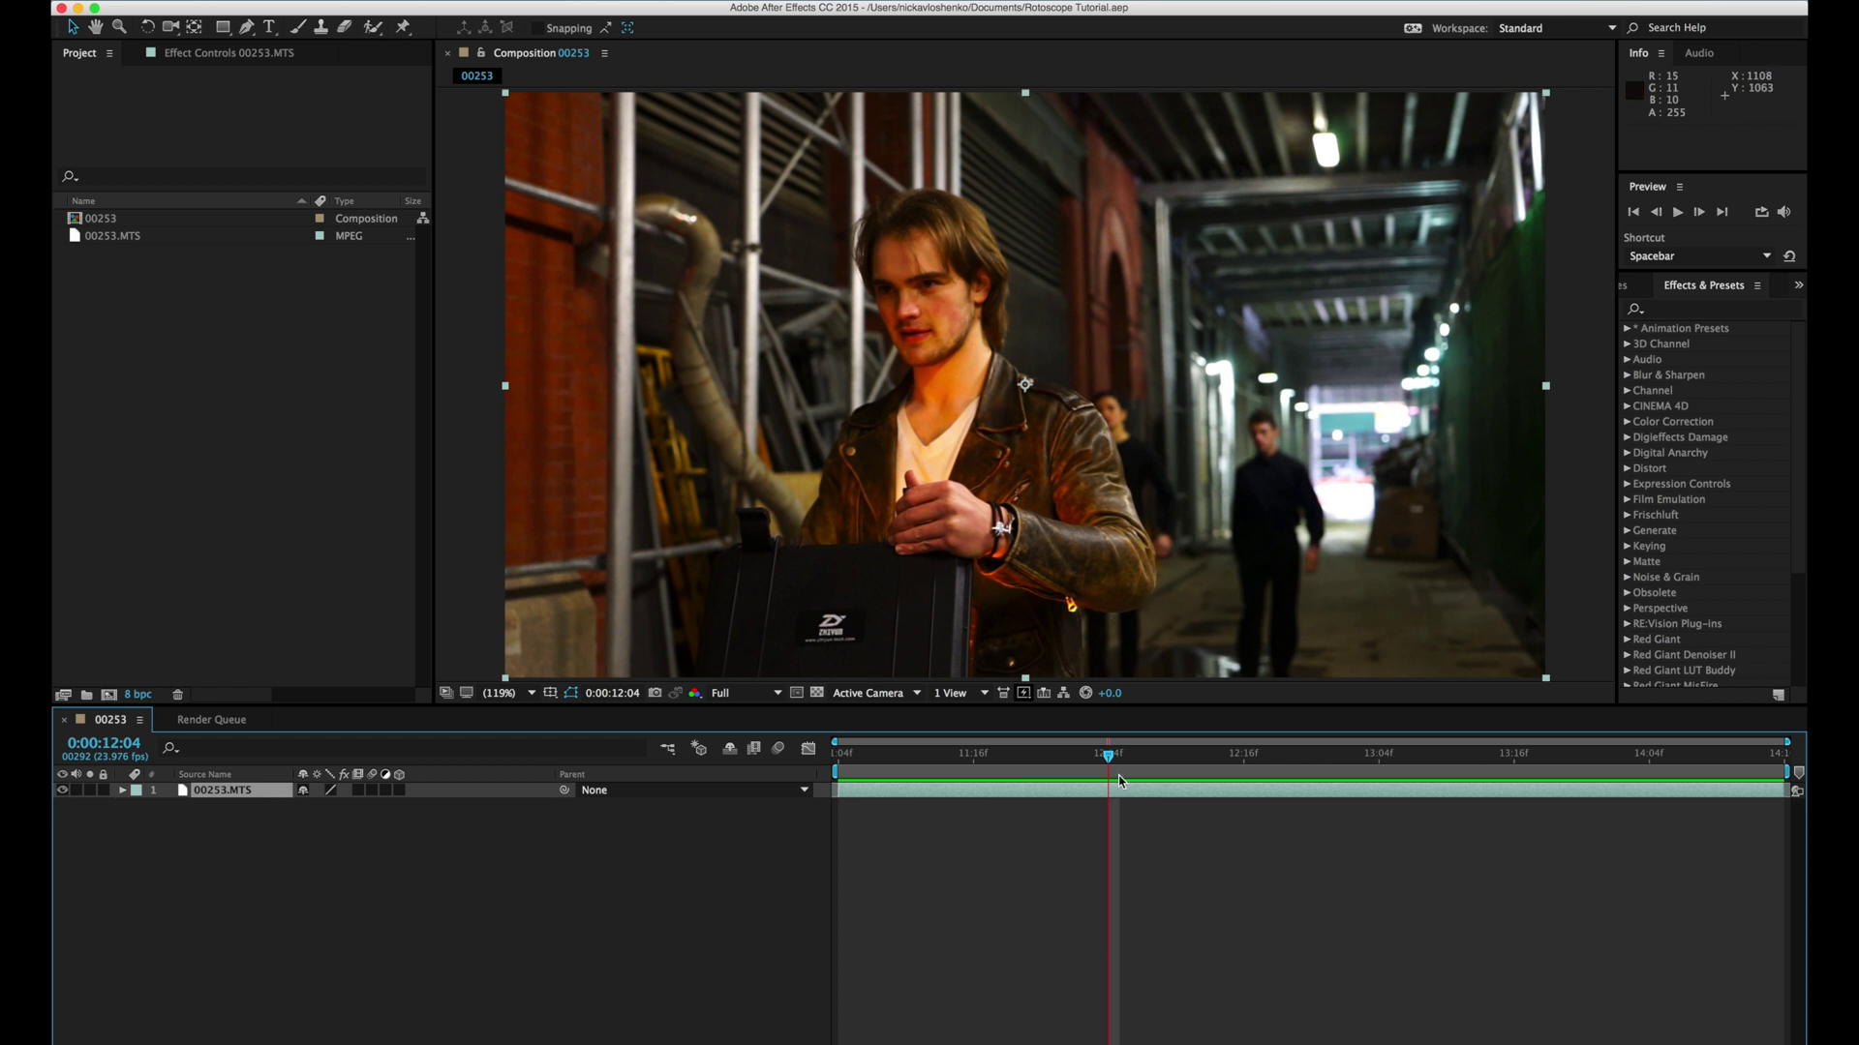
left_click_drag(1118, 763, 811, 790)
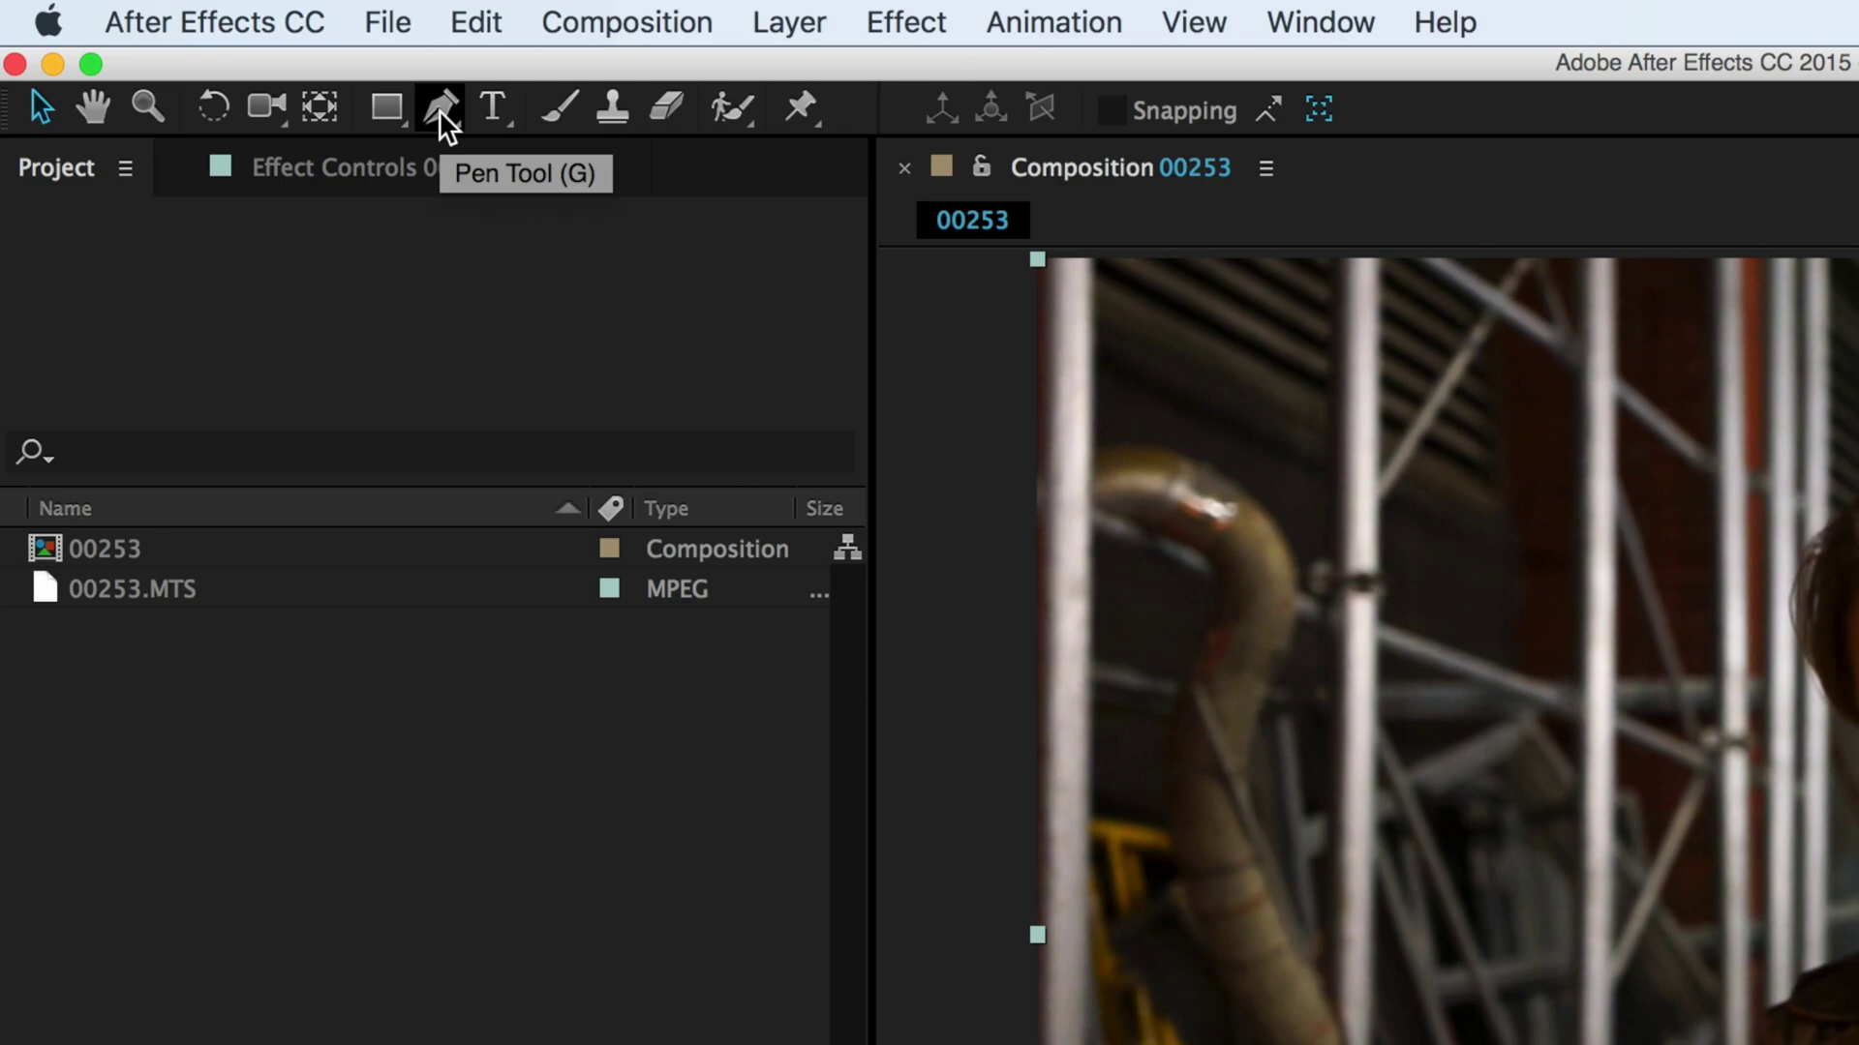
left_click(440, 108)
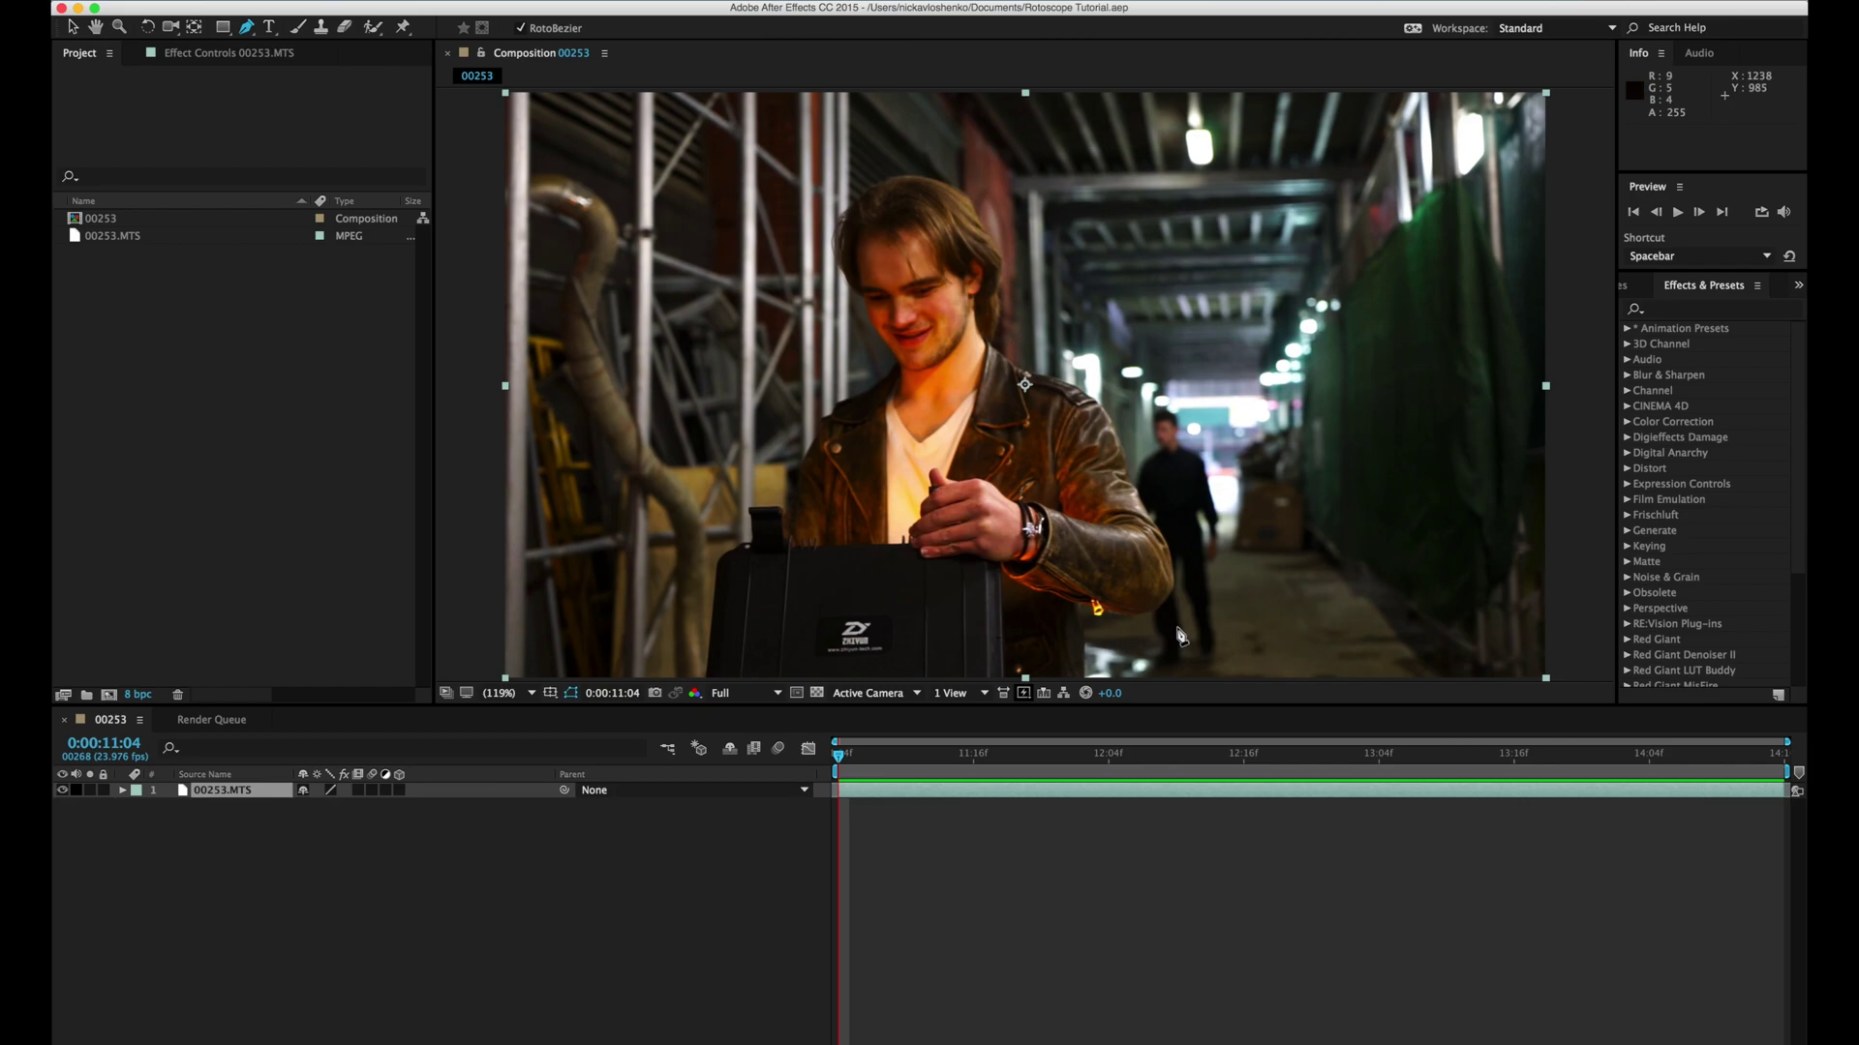
Step: Zoom to 400% on the sleeve's underside and place the first mask point beside the zipper pull
scroll(1237, 601, "up", 5)
left_click_drag(1237, 600, 1029, 137)
left_click_drag(1050, 311, 946, 274)
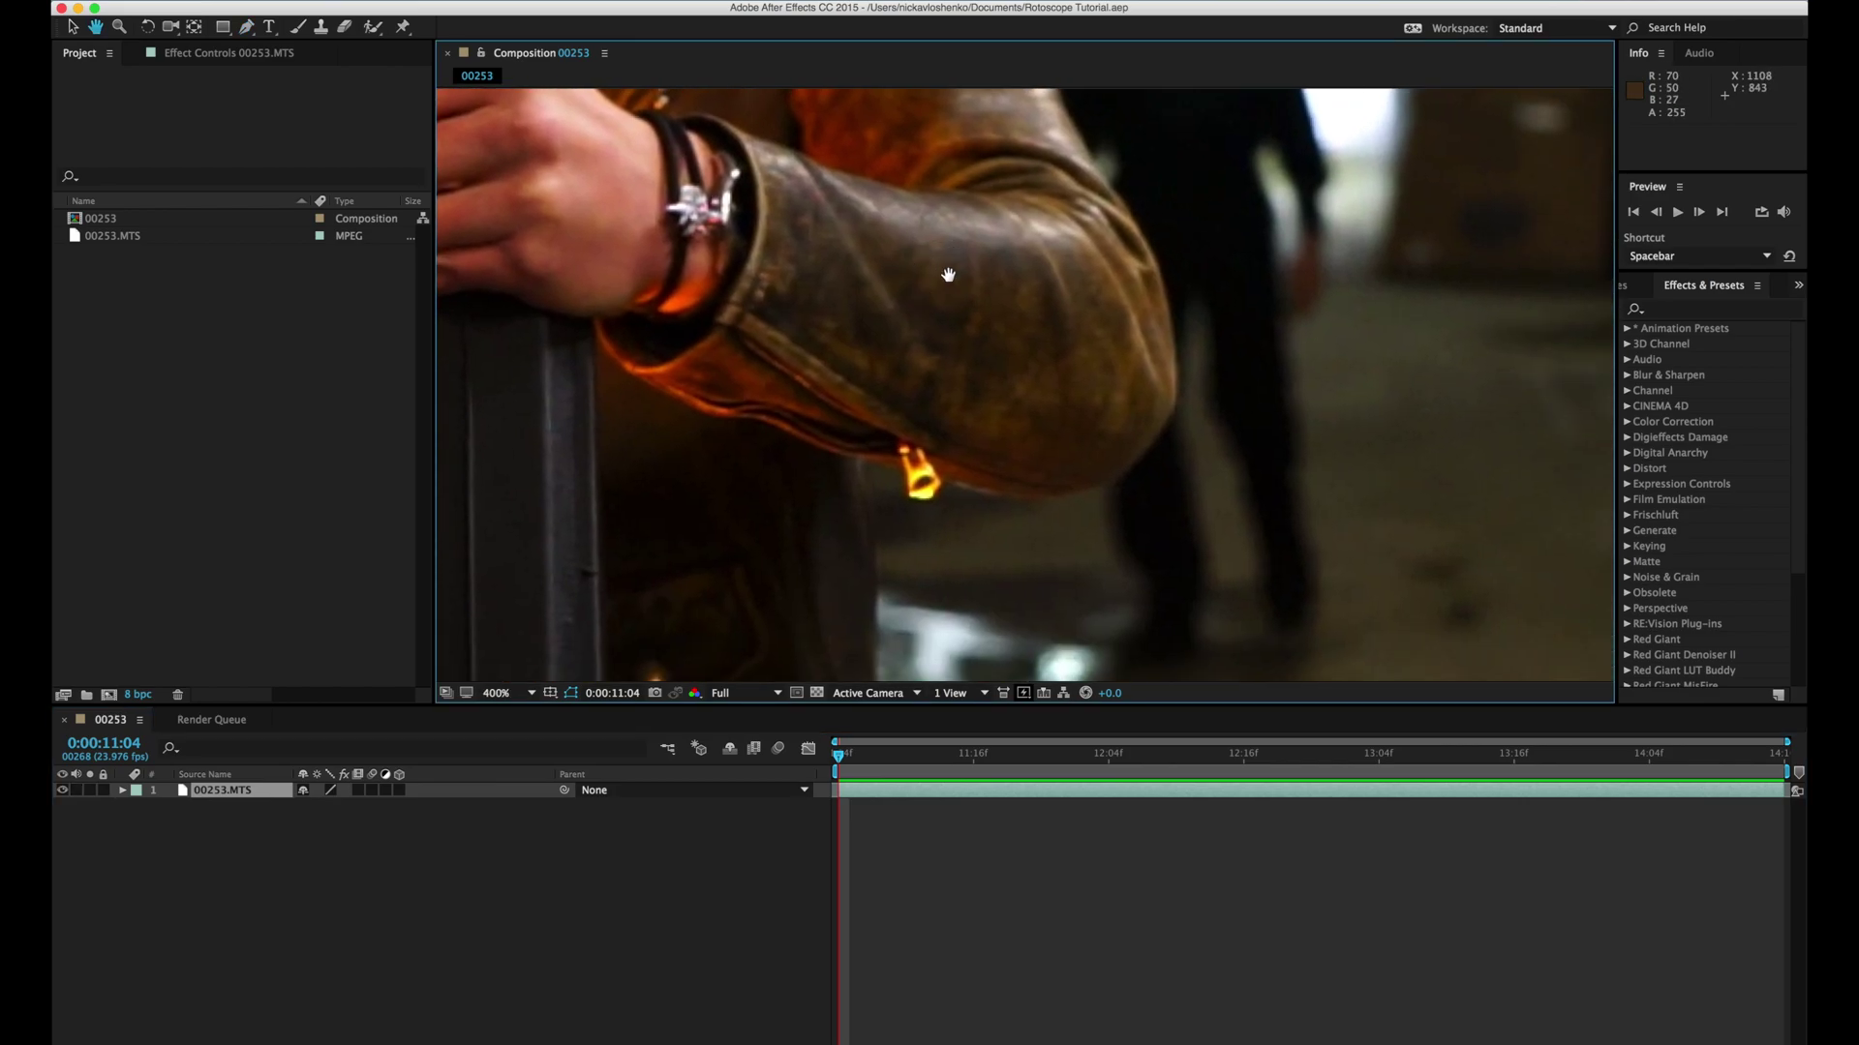
key("g")
left_click(948, 480)
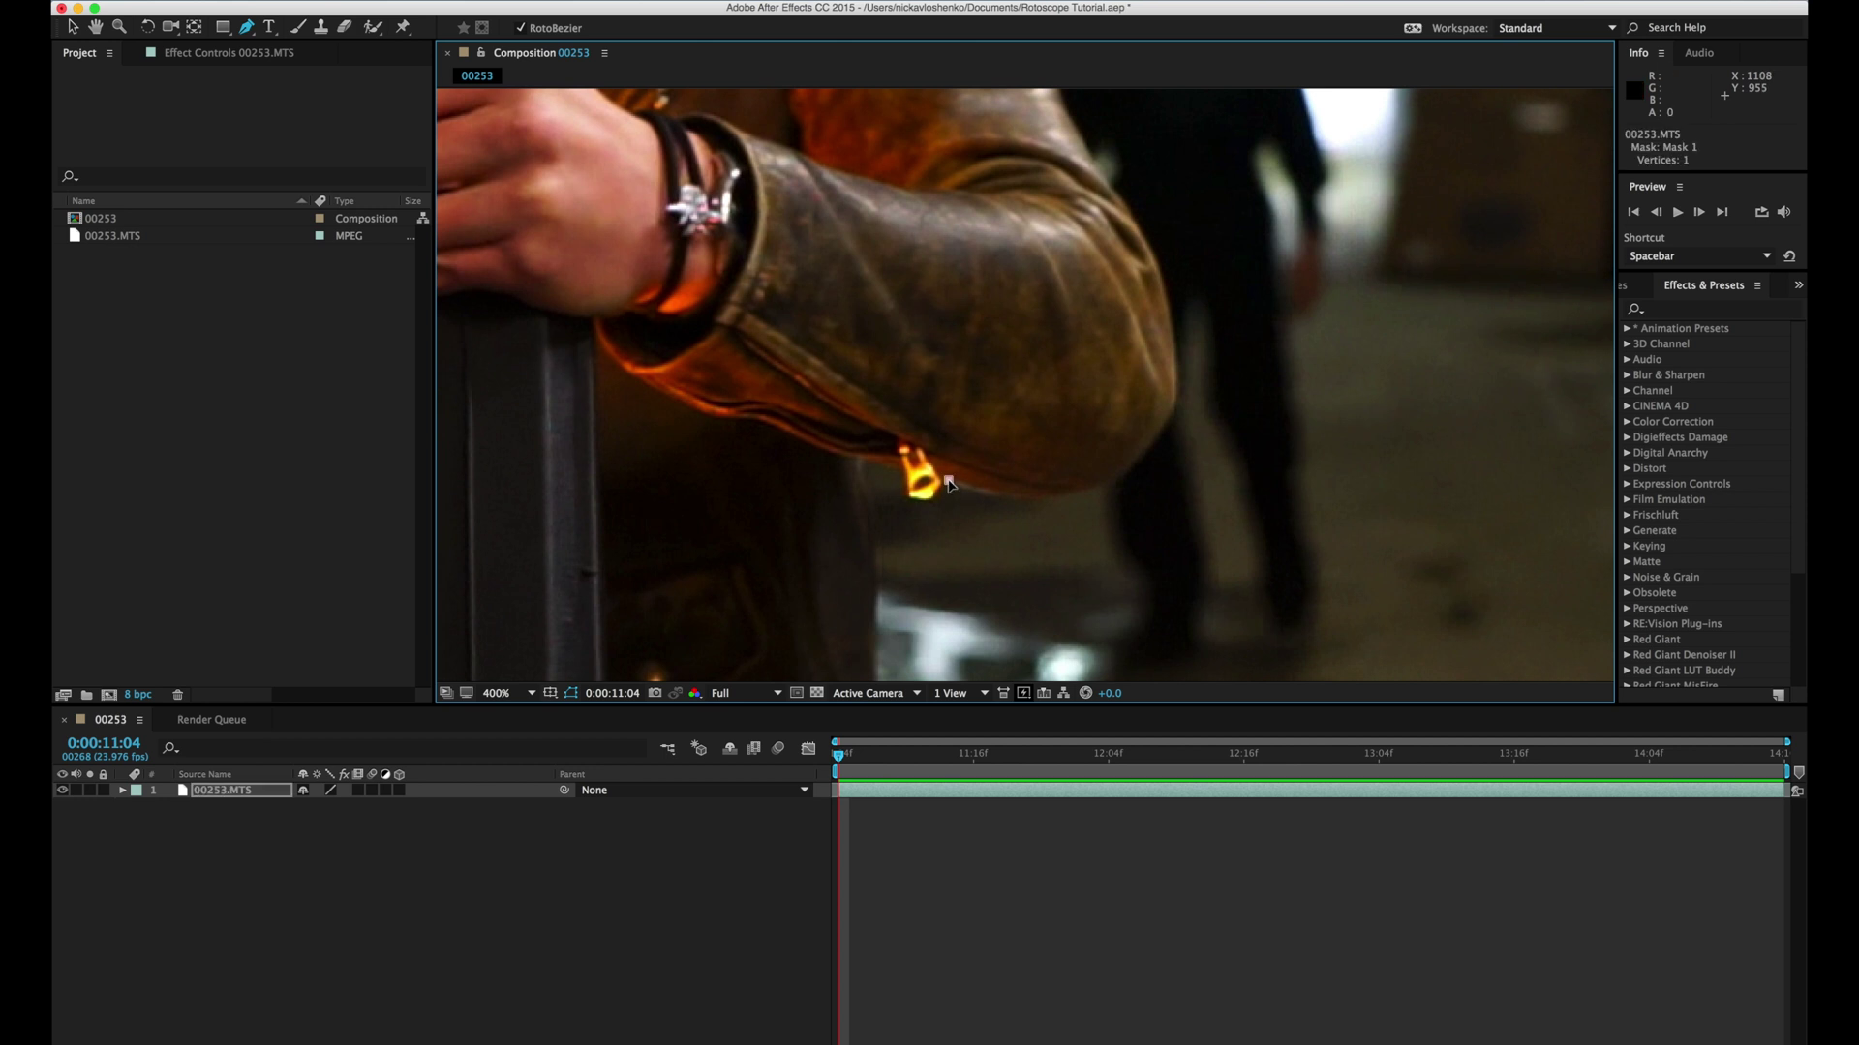
Step: Trace RotoBezier points along the sleeve's underside and up its outer edge toward the shoulder
left_click(1026, 499)
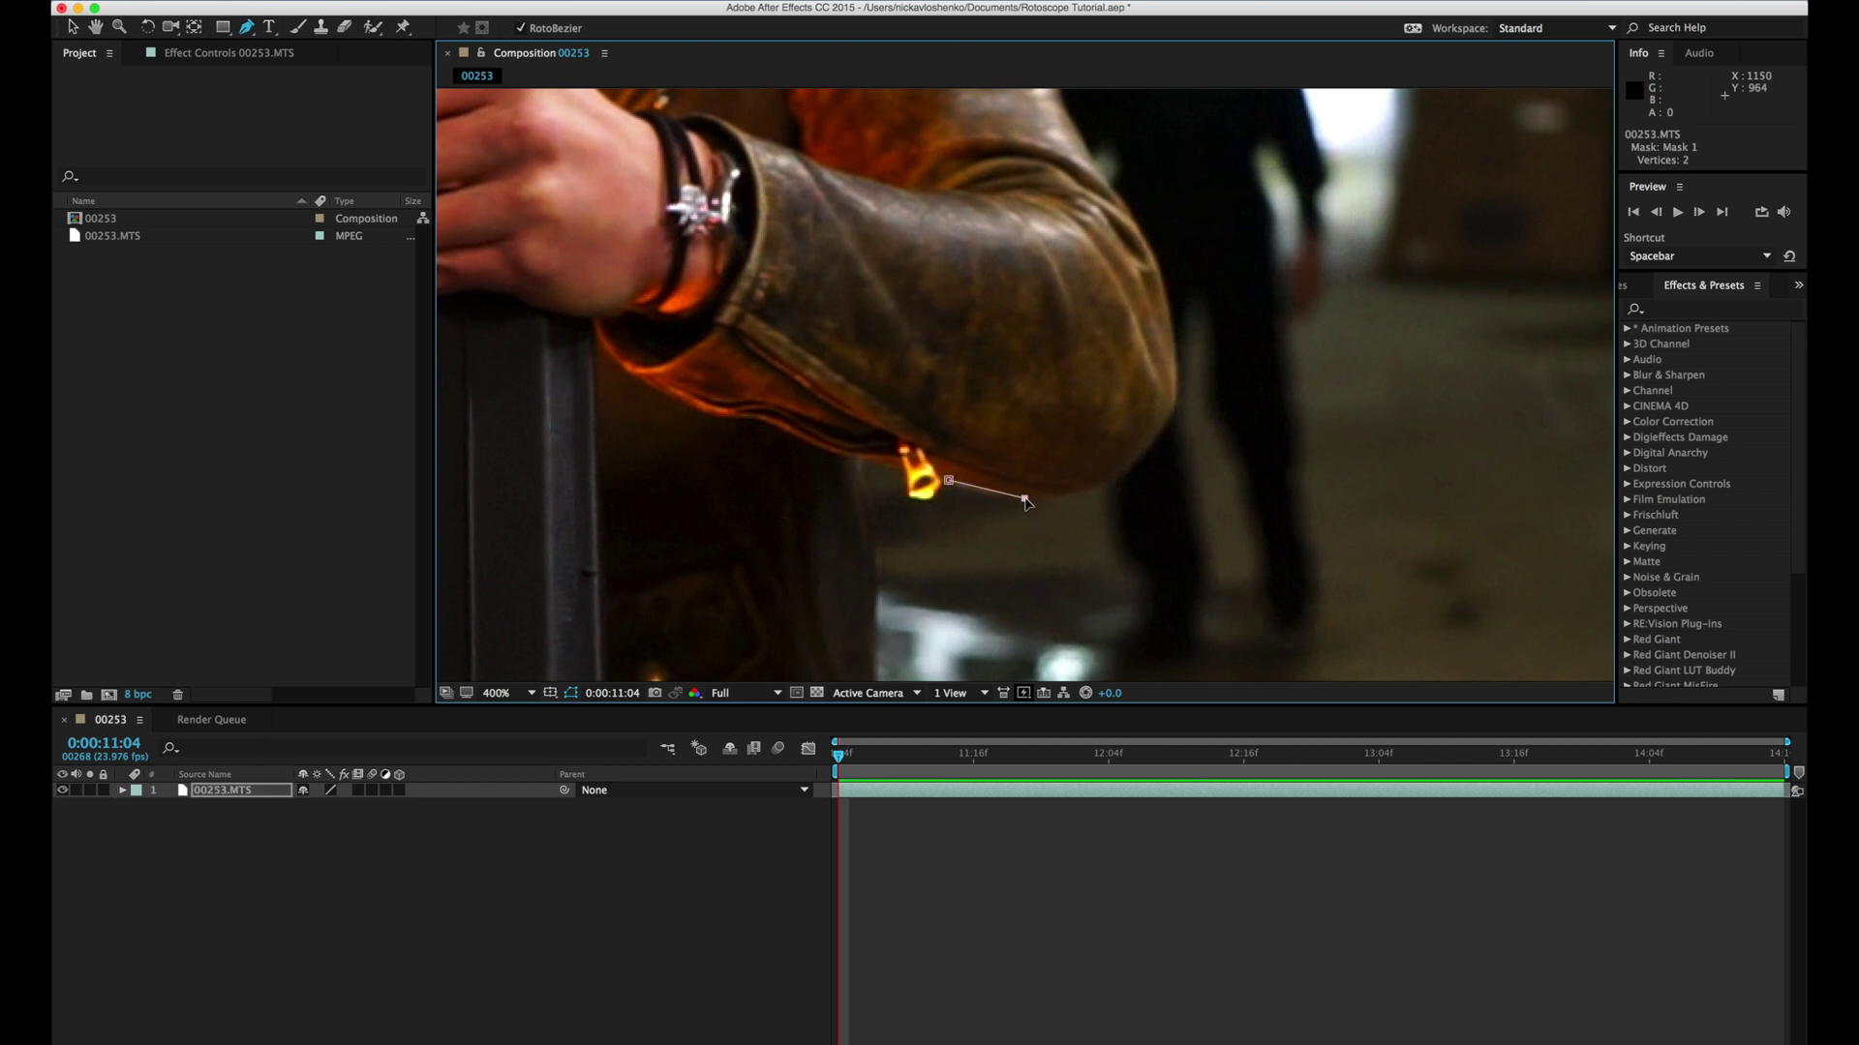
left_click(1094, 490)
left_click(1175, 407)
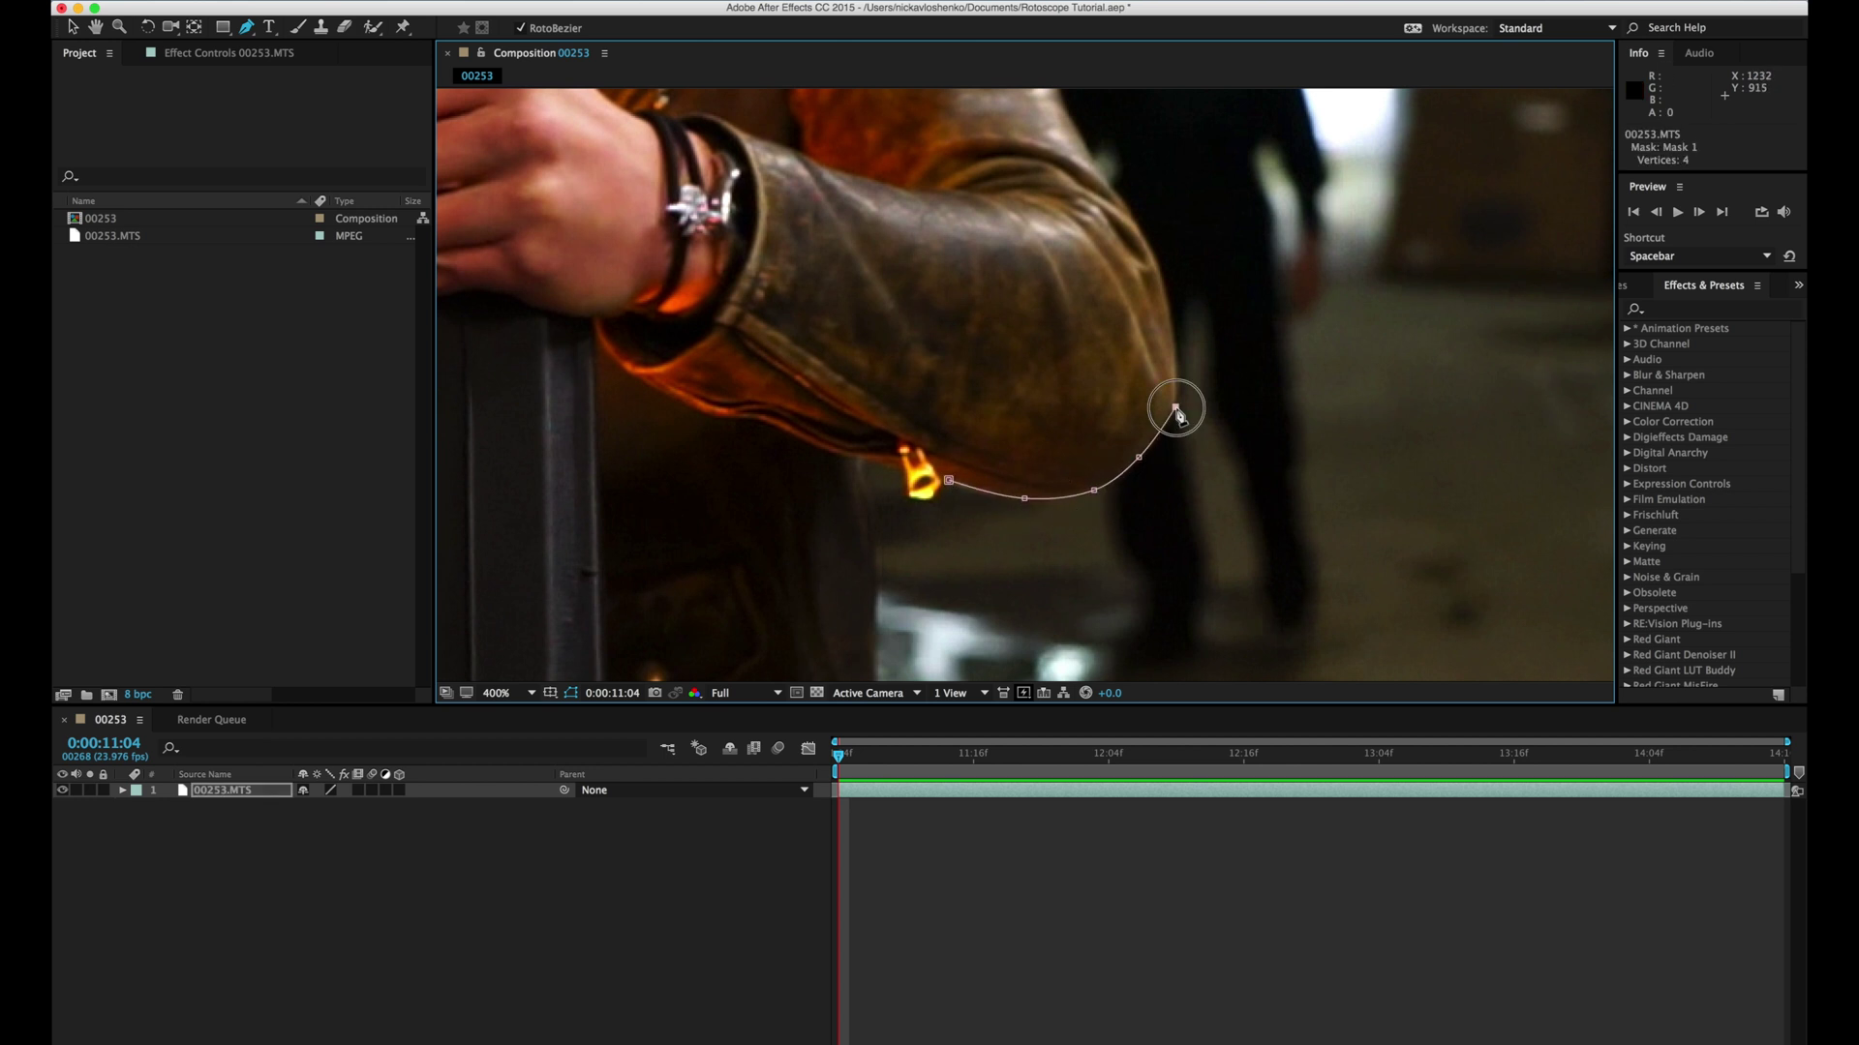
left_click(1176, 350)
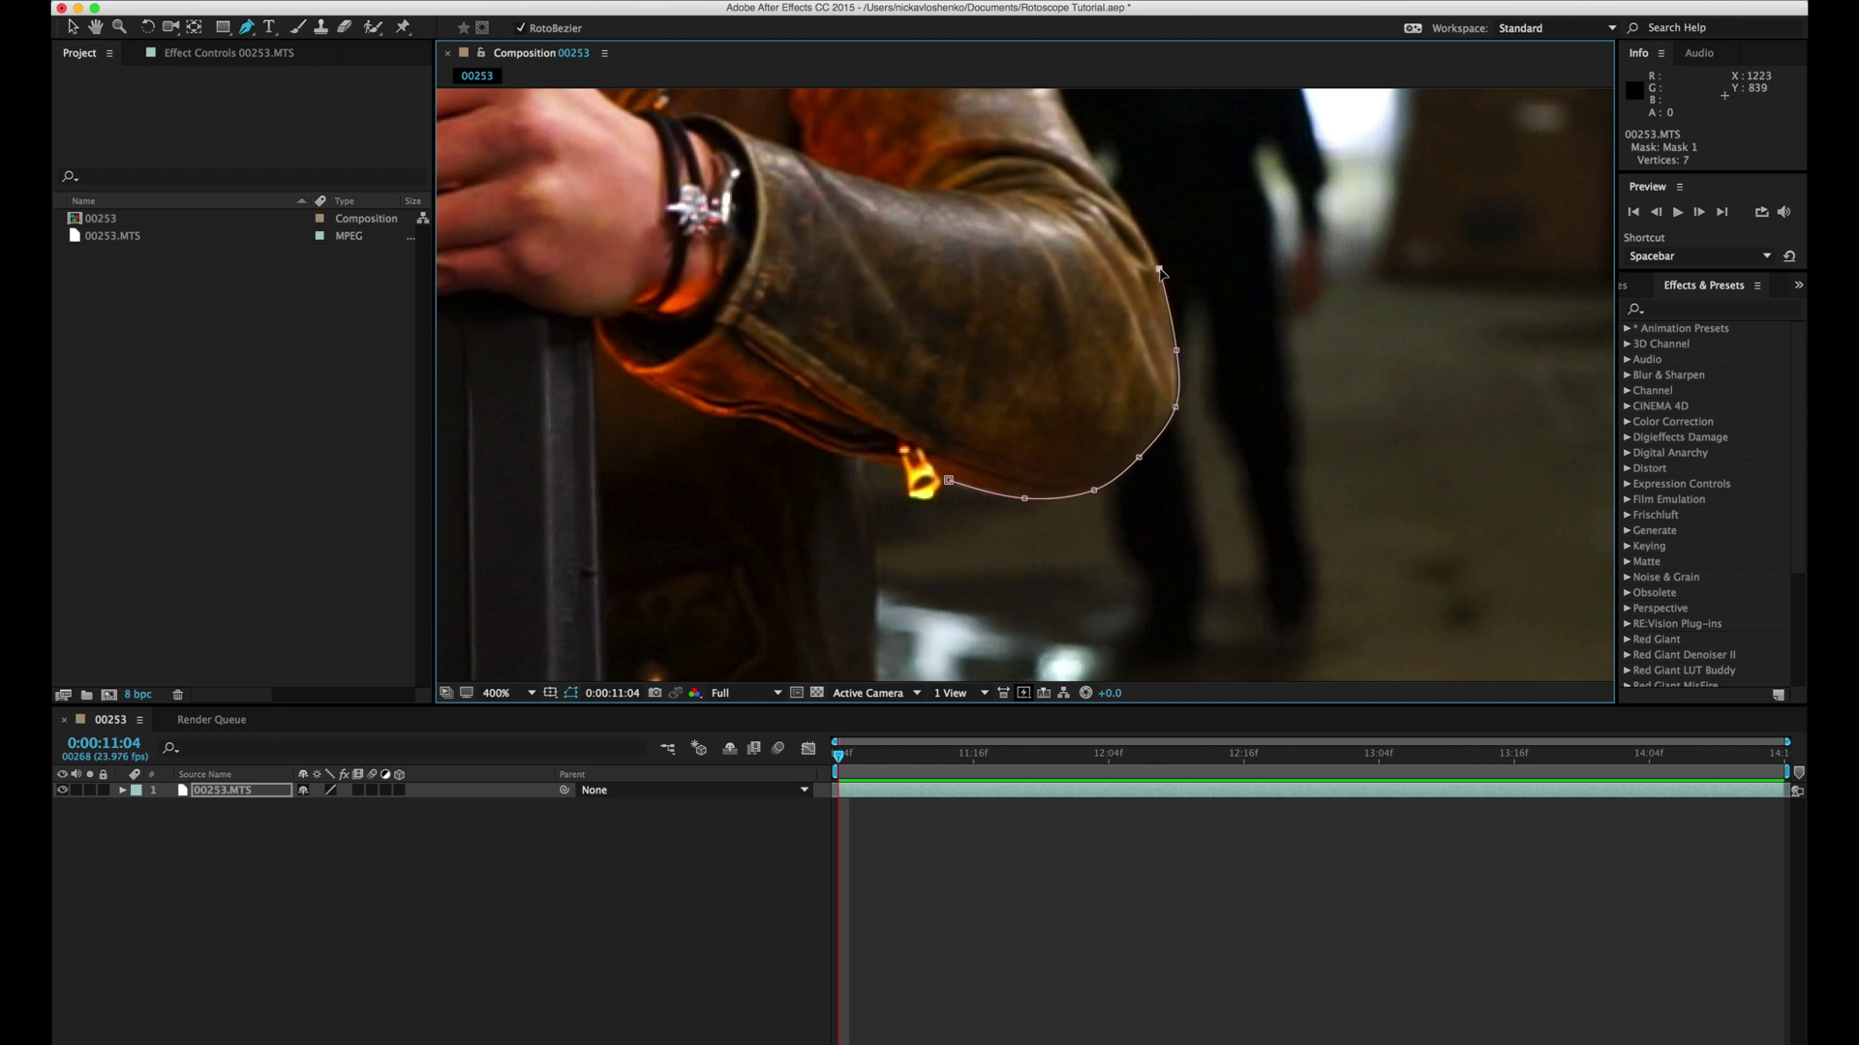
left_click(1127, 208)
left_click_drag(1127, 207, 1166, 353)
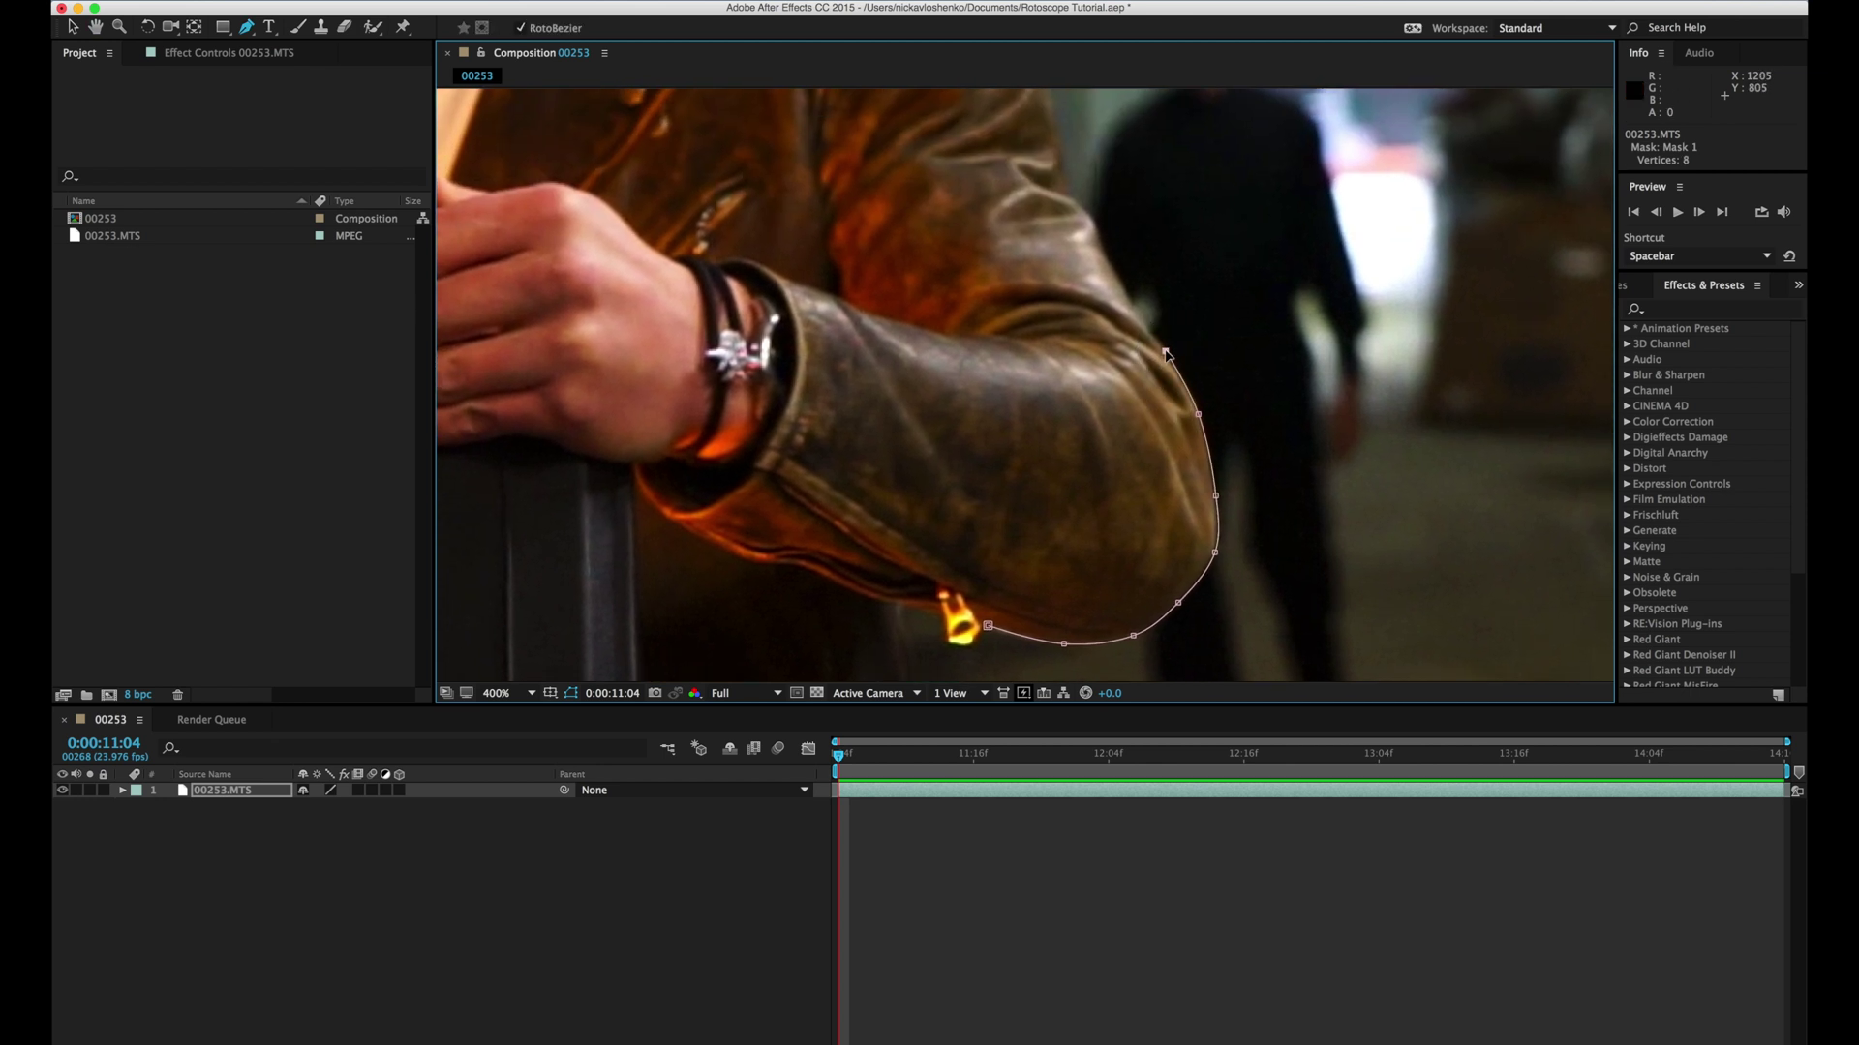
left_click(1102, 248)
left_click_drag(1089, 238, 1091, 422)
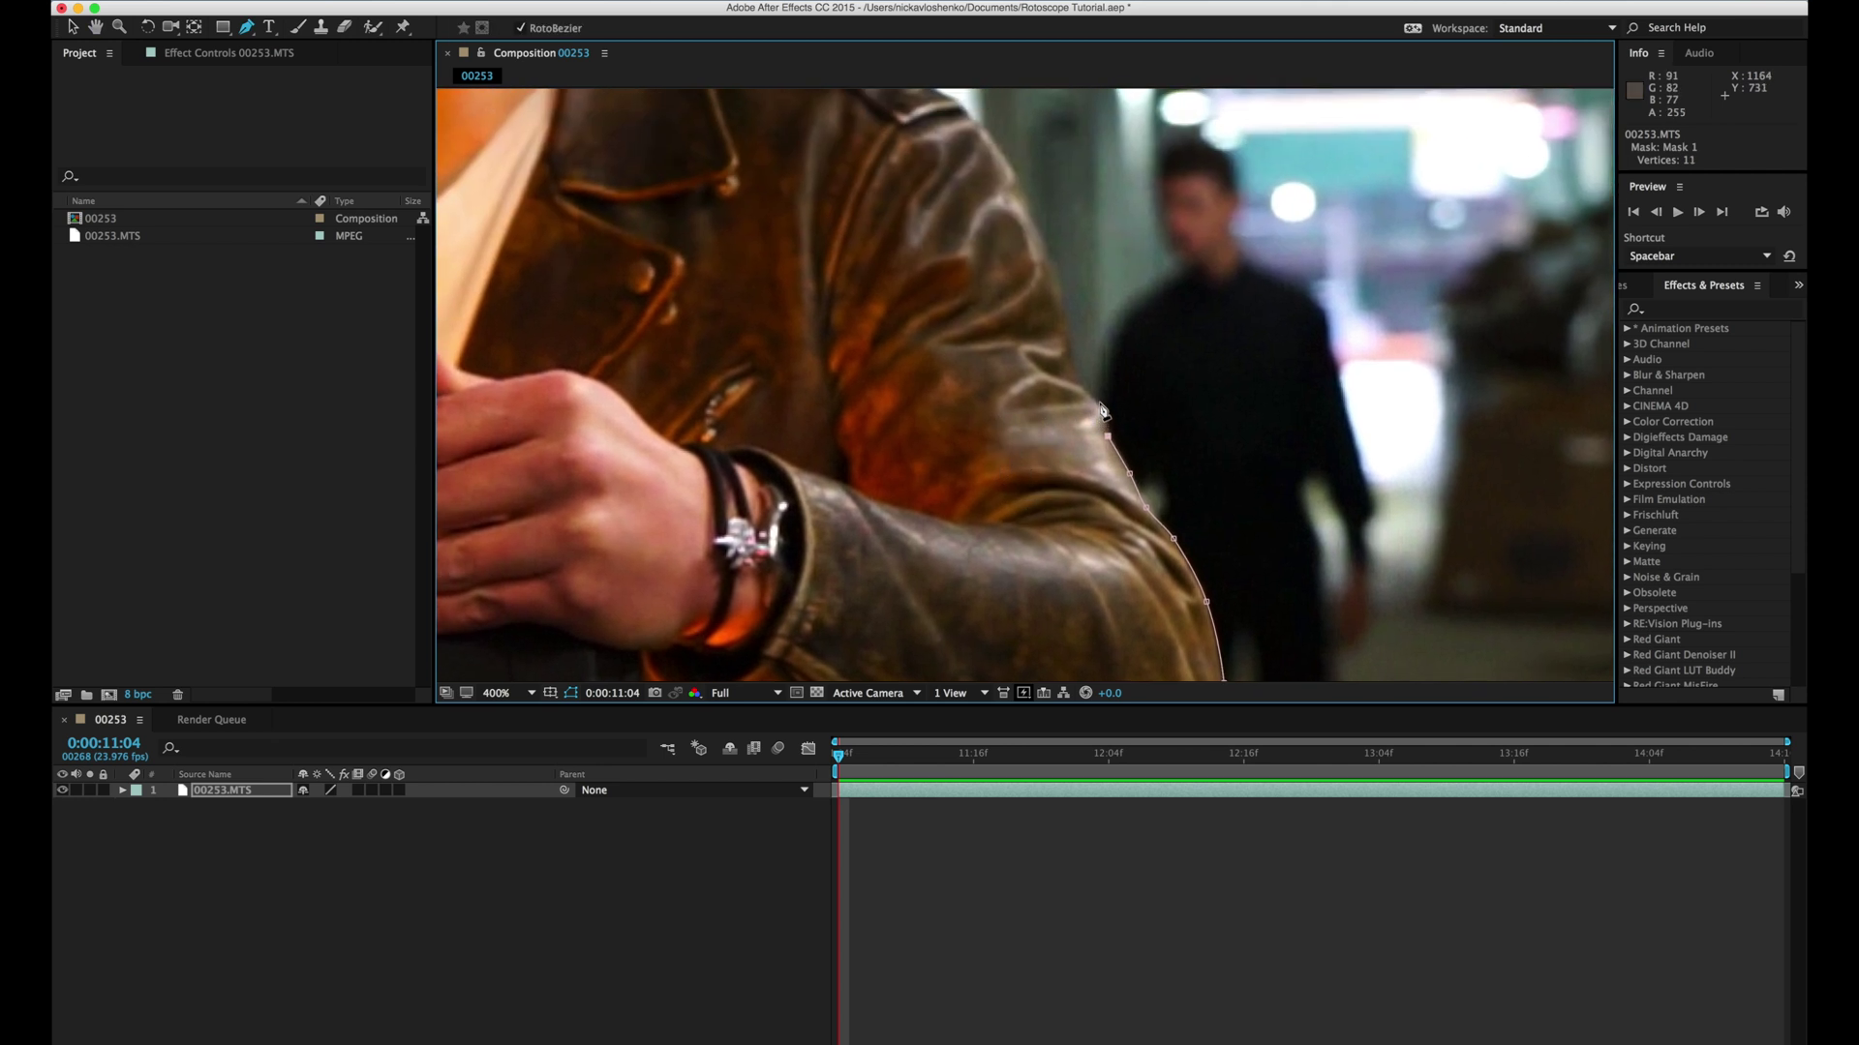
left_click(1098, 399)
left_click(1074, 370)
left_click(1059, 306)
Step: Bring the mask back down the inner arm and close it on the first point
left_click_drag(977, 210, 1033, 462)
left_click(1065, 410)
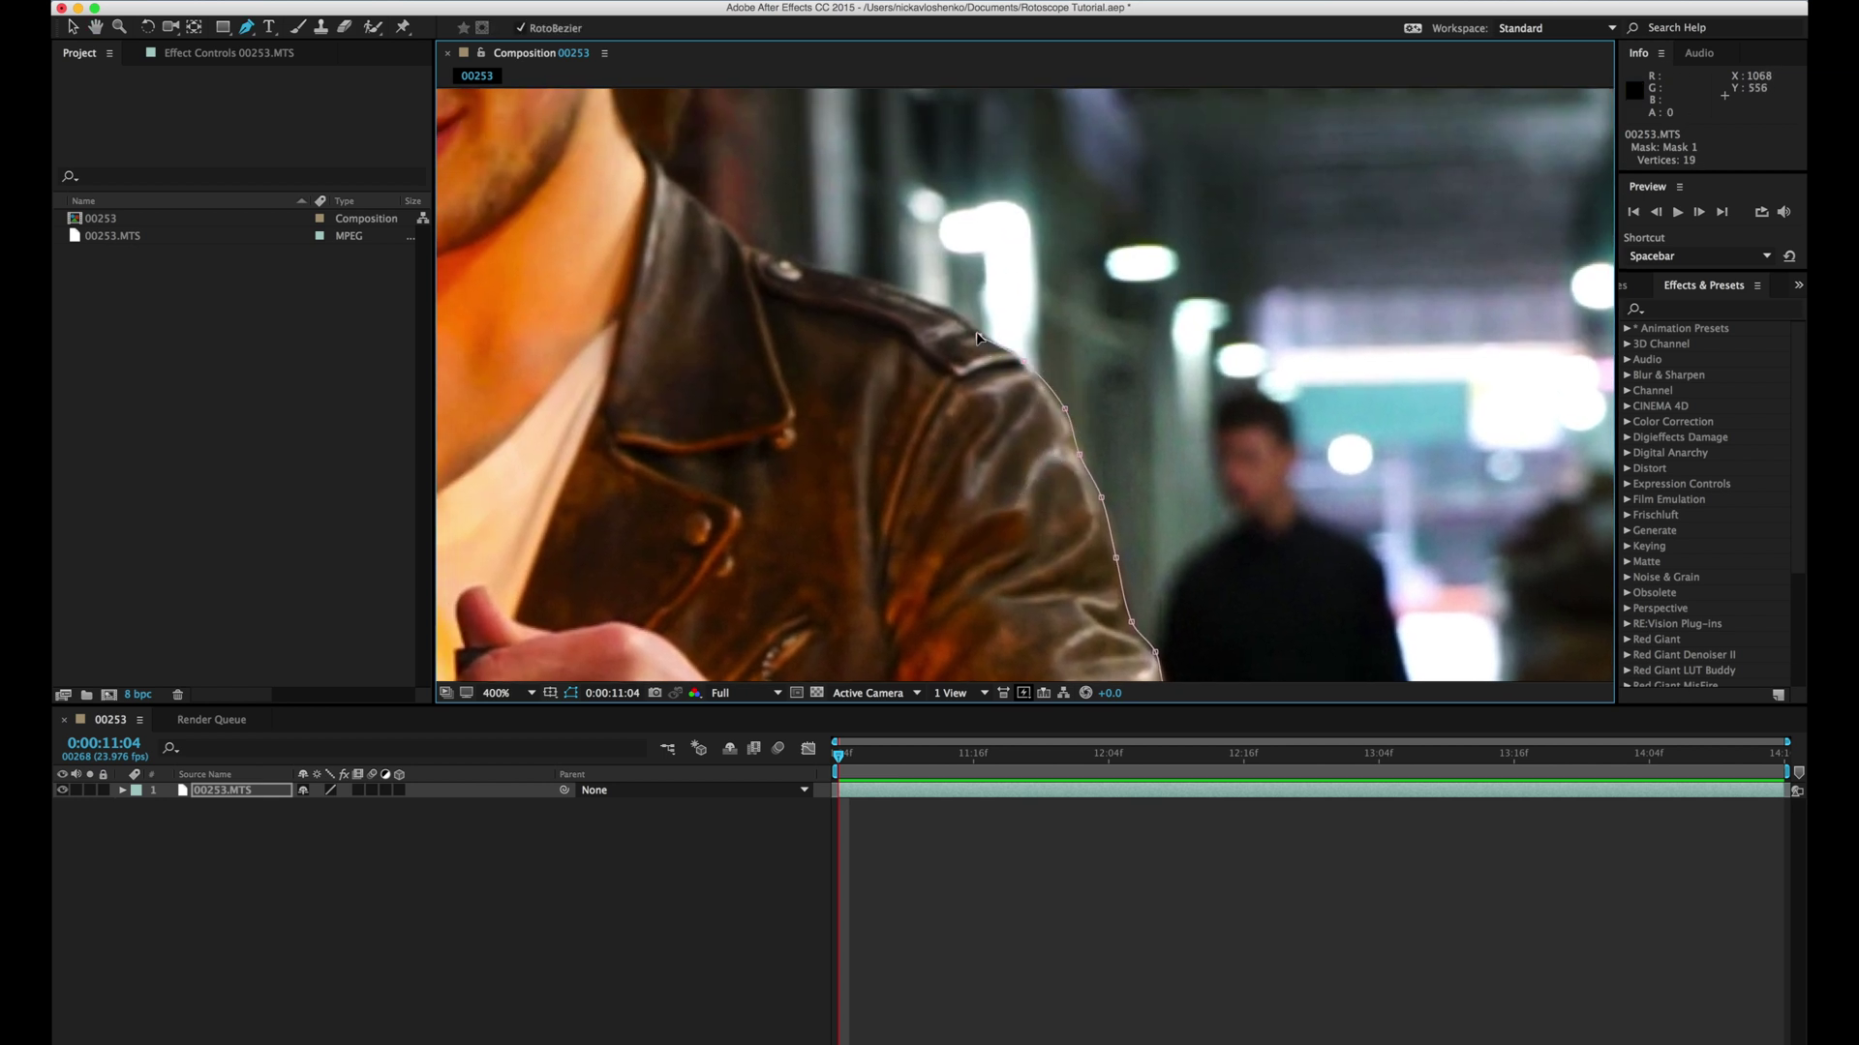
left_click(912, 416)
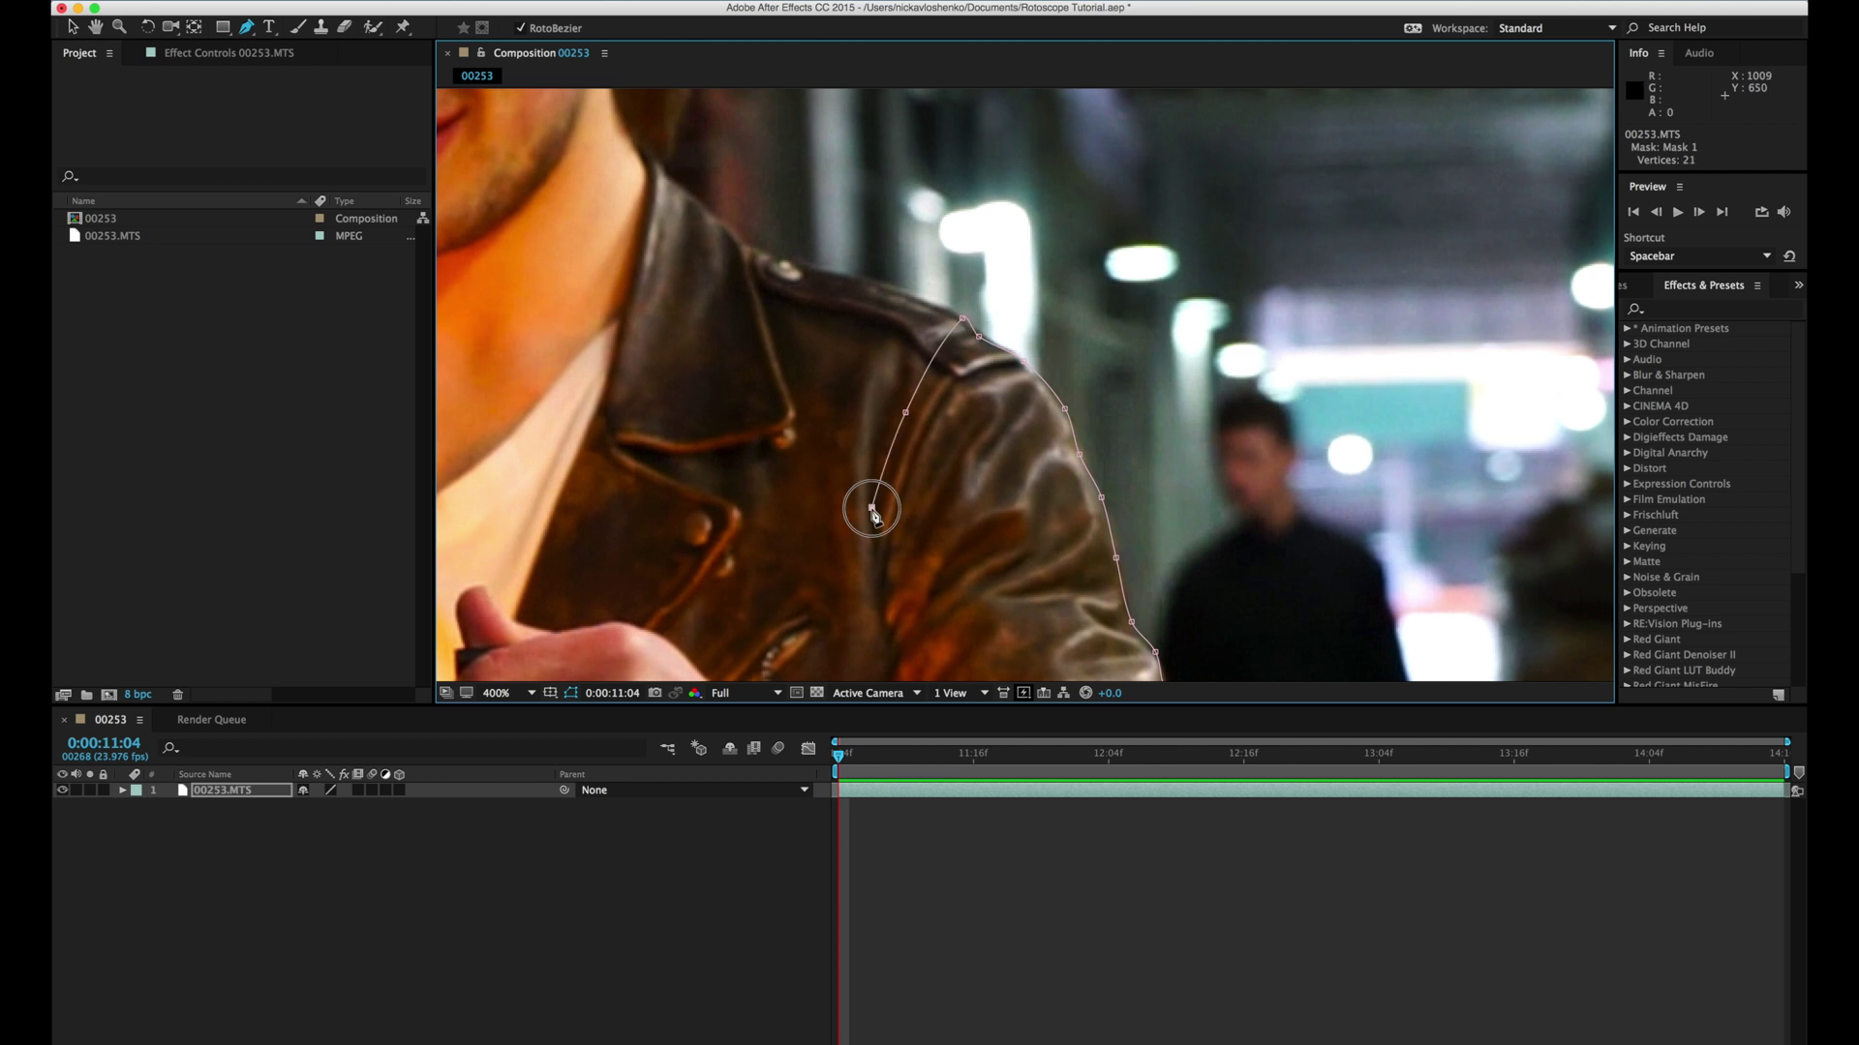
left_click_drag(900, 565, 929, 245)
left_click(974, 288)
left_click(1059, 510)
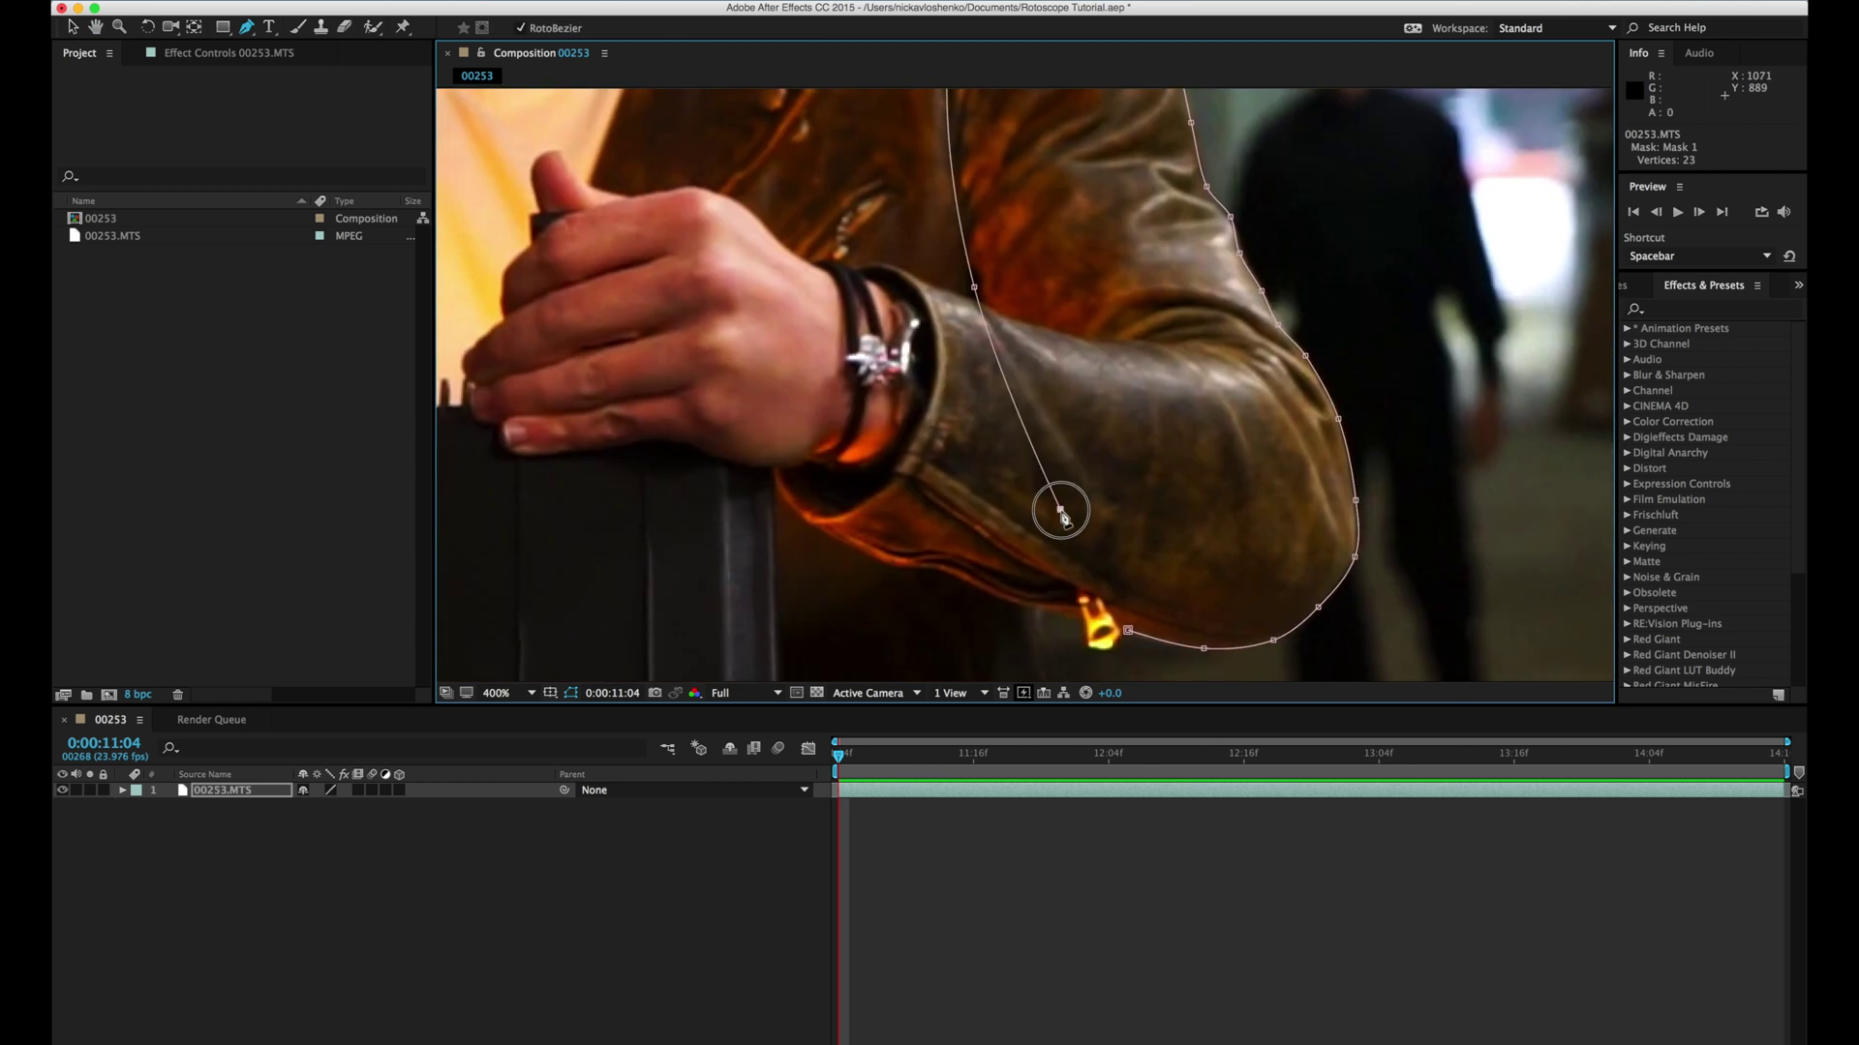
left_click(1127, 630)
Step: Review the isolated sleeve, then remove the mask from the footage layer
key("space")
left_click_drag(1241, 529, 1166, 564)
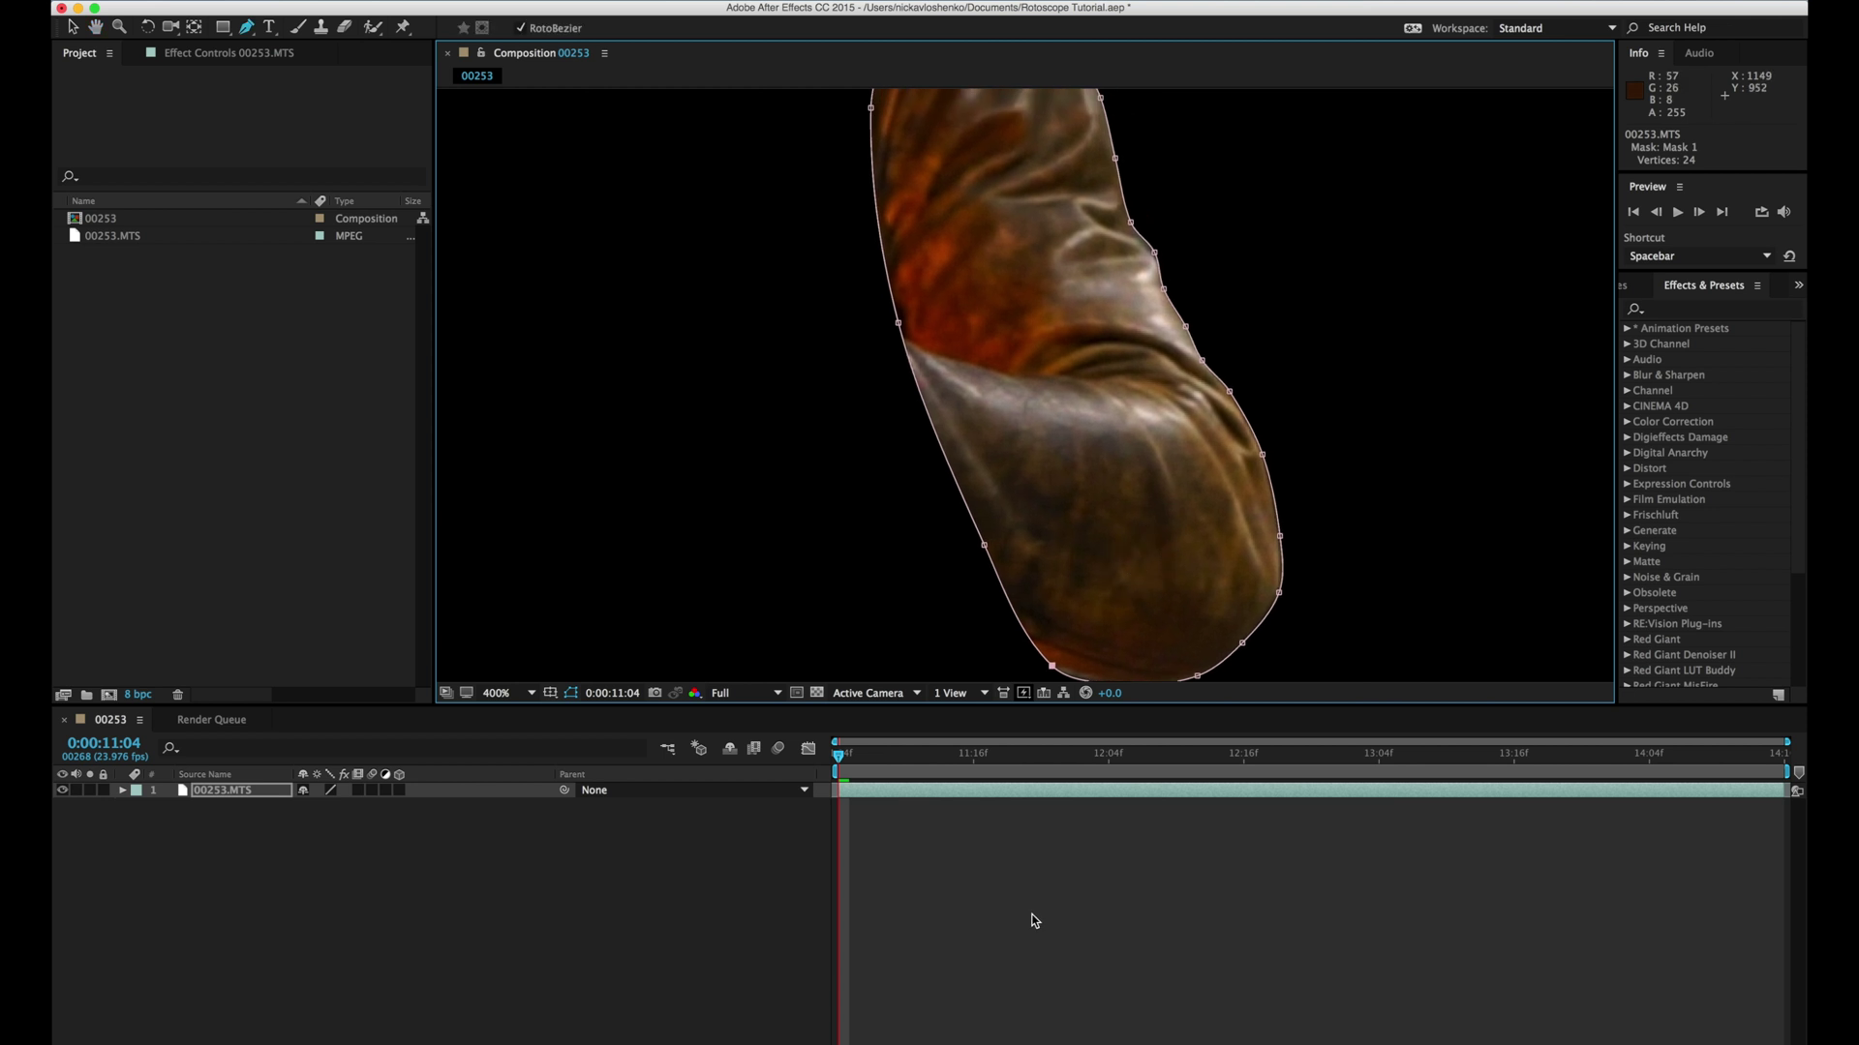
left_click(1032, 913)
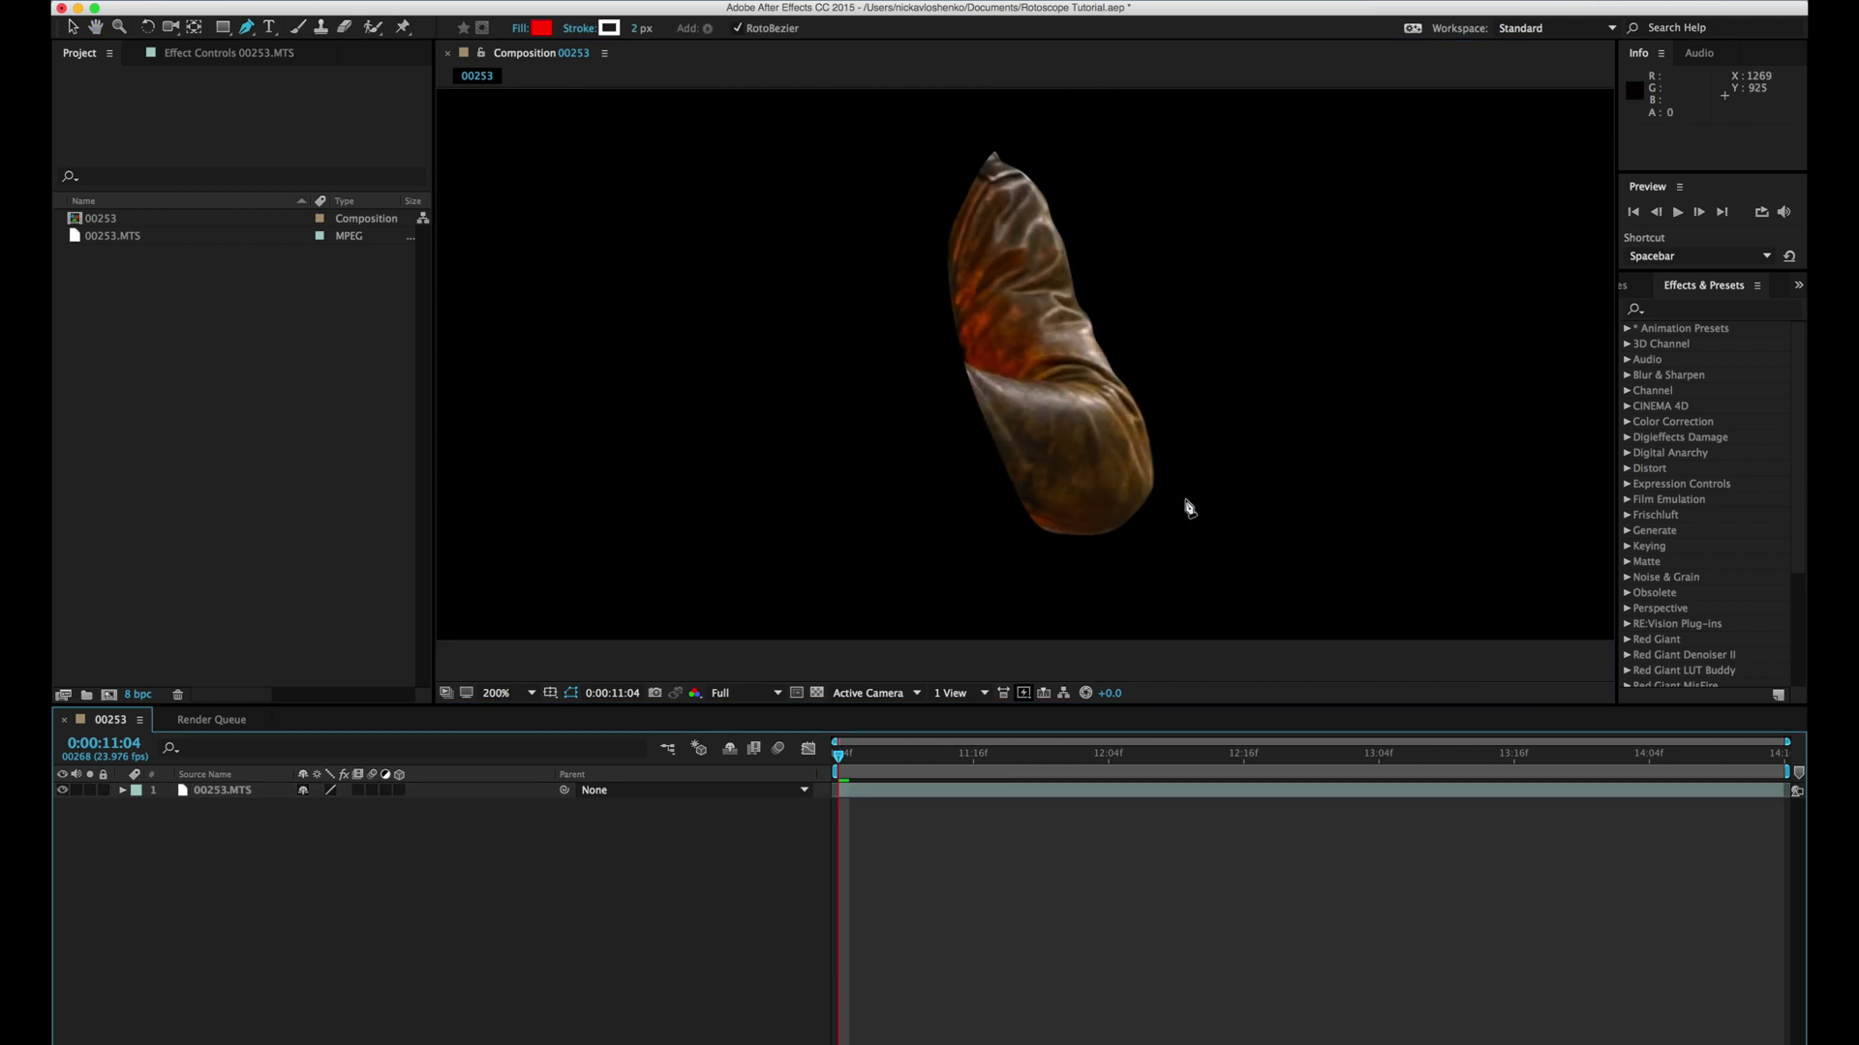
key(".")
left_click(222, 790)
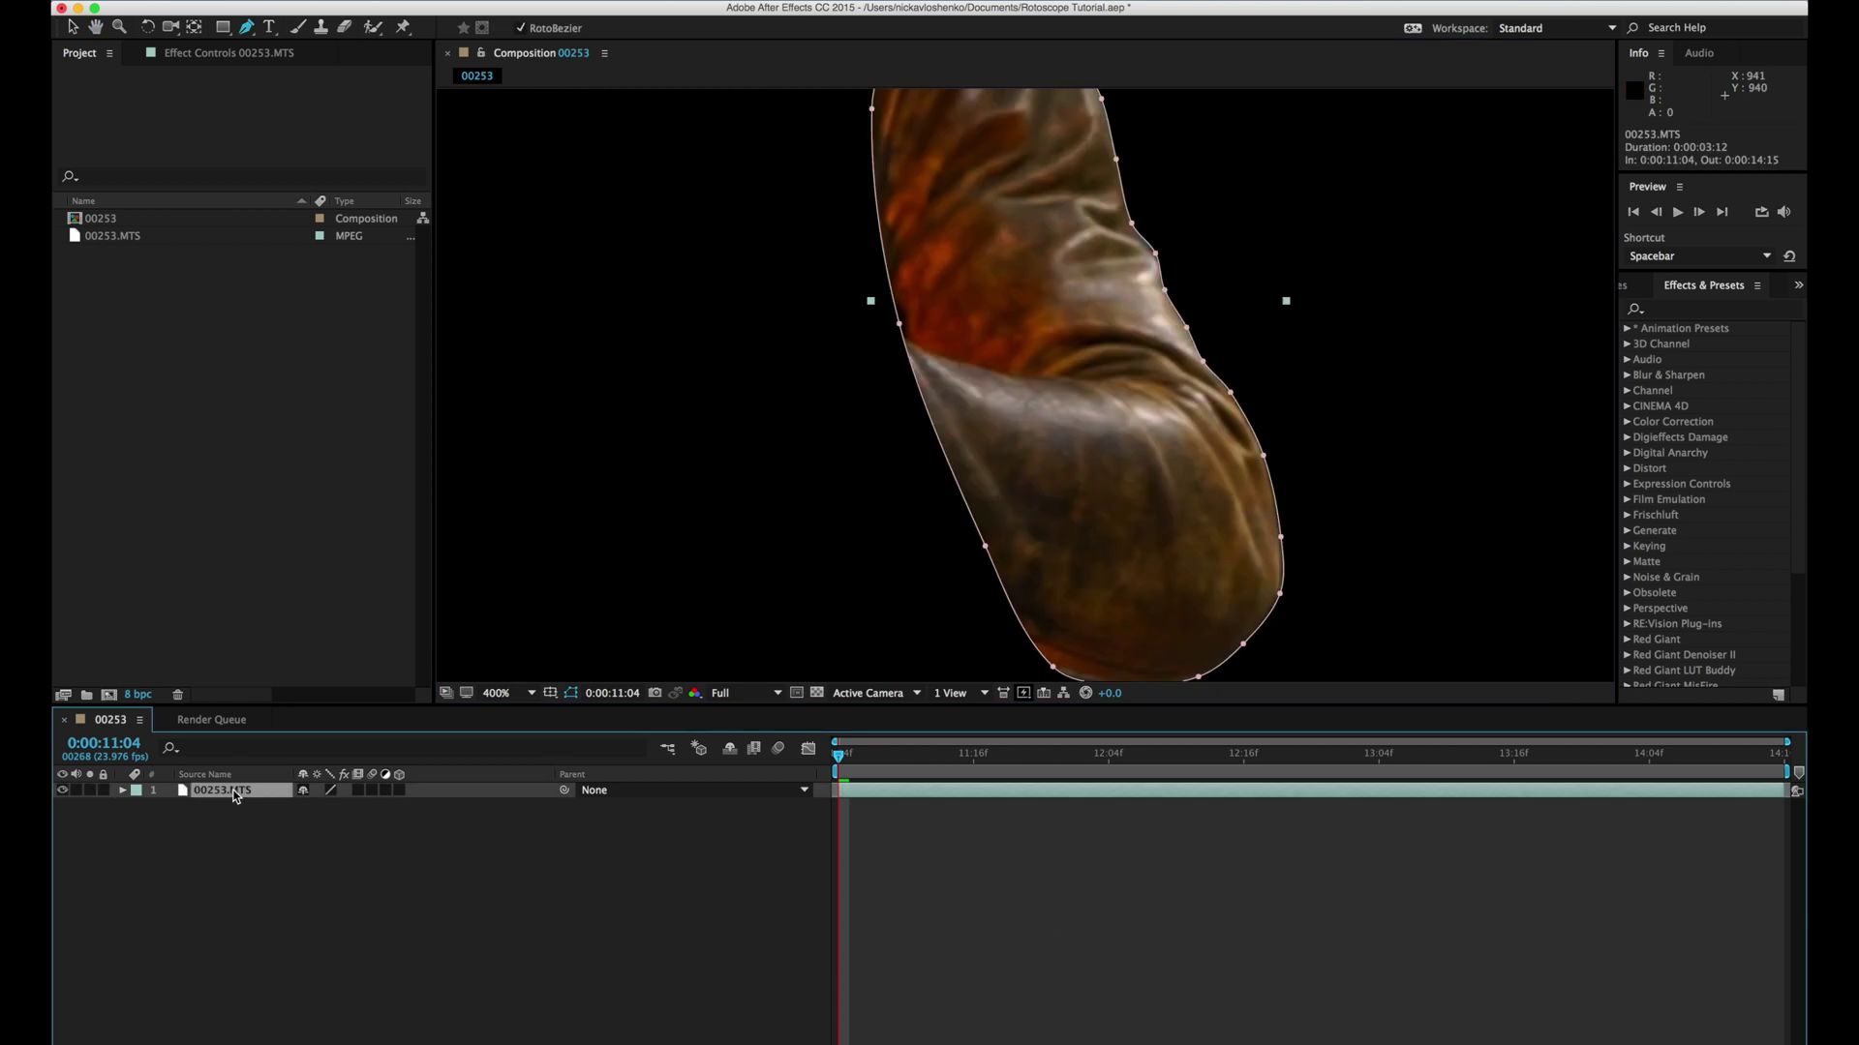
key("m")
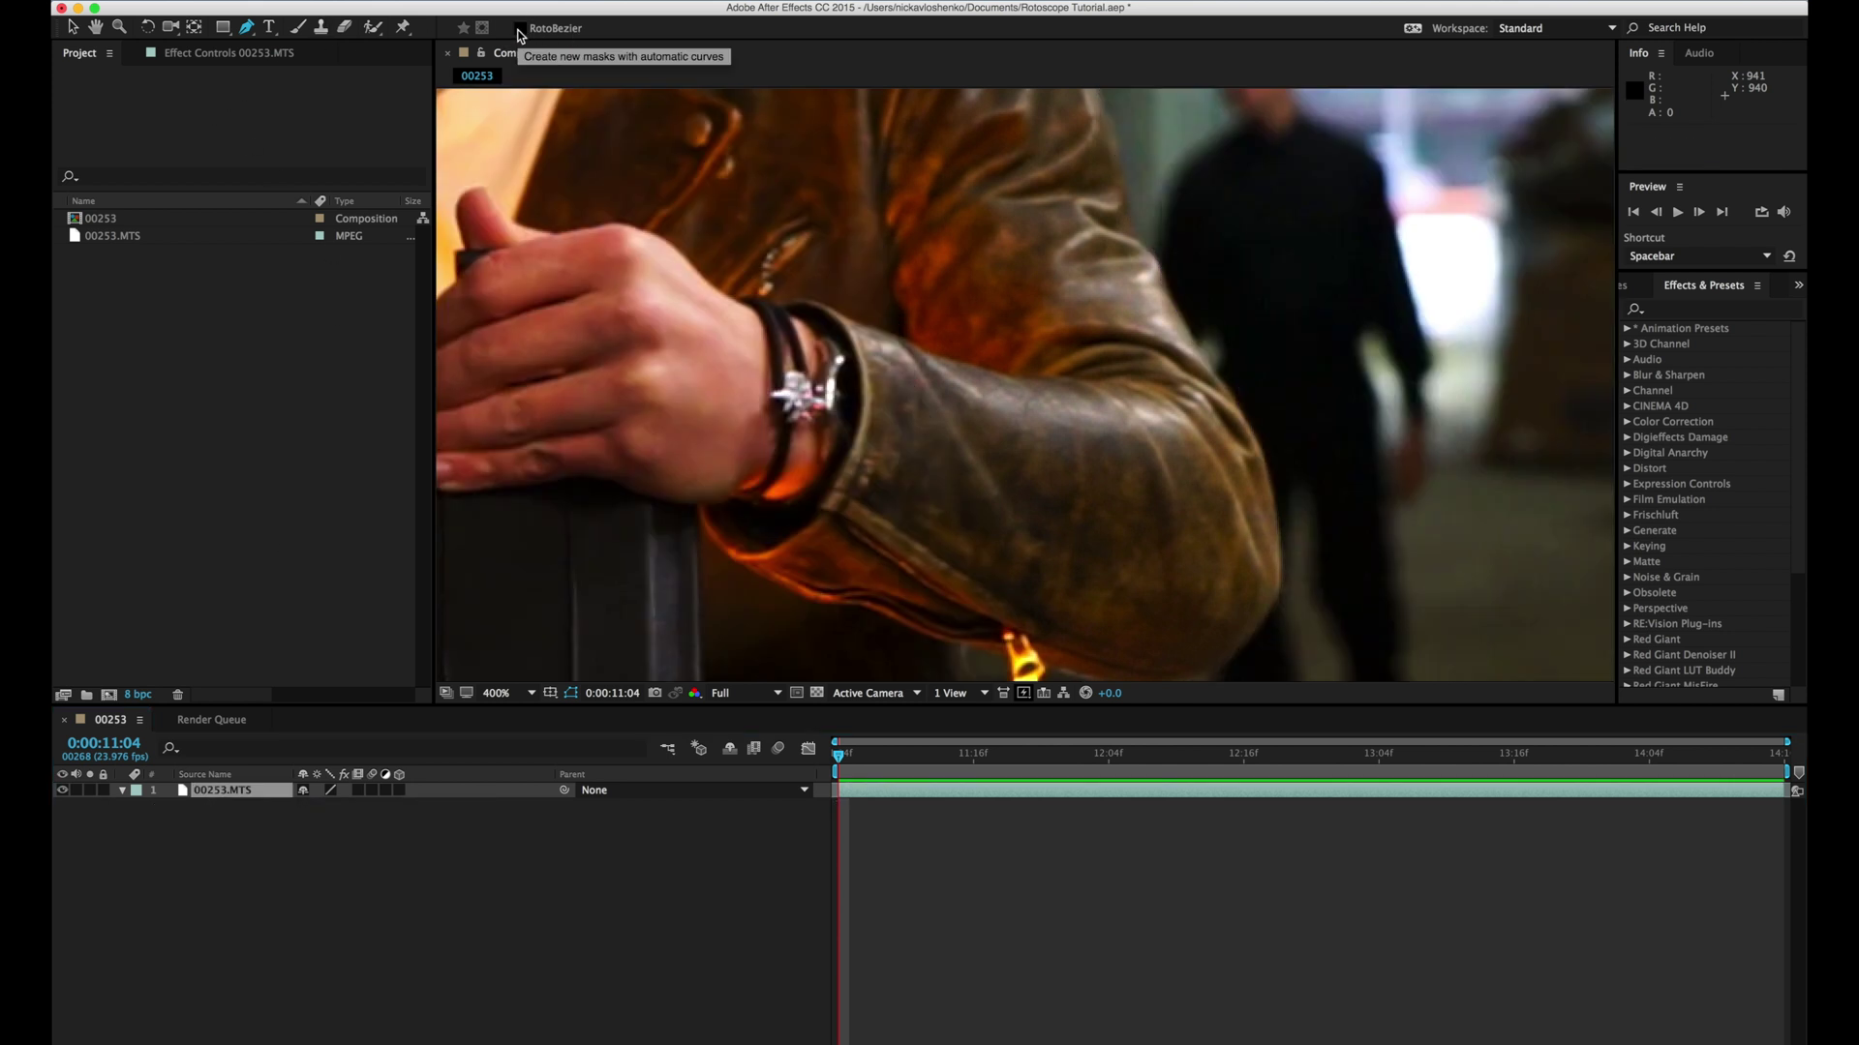
Step: Start a new Bezier mask along the sleeve's underside and up its outer edge
key("space")
left_click_drag(1075, 594, 1026, 418)
key("g")
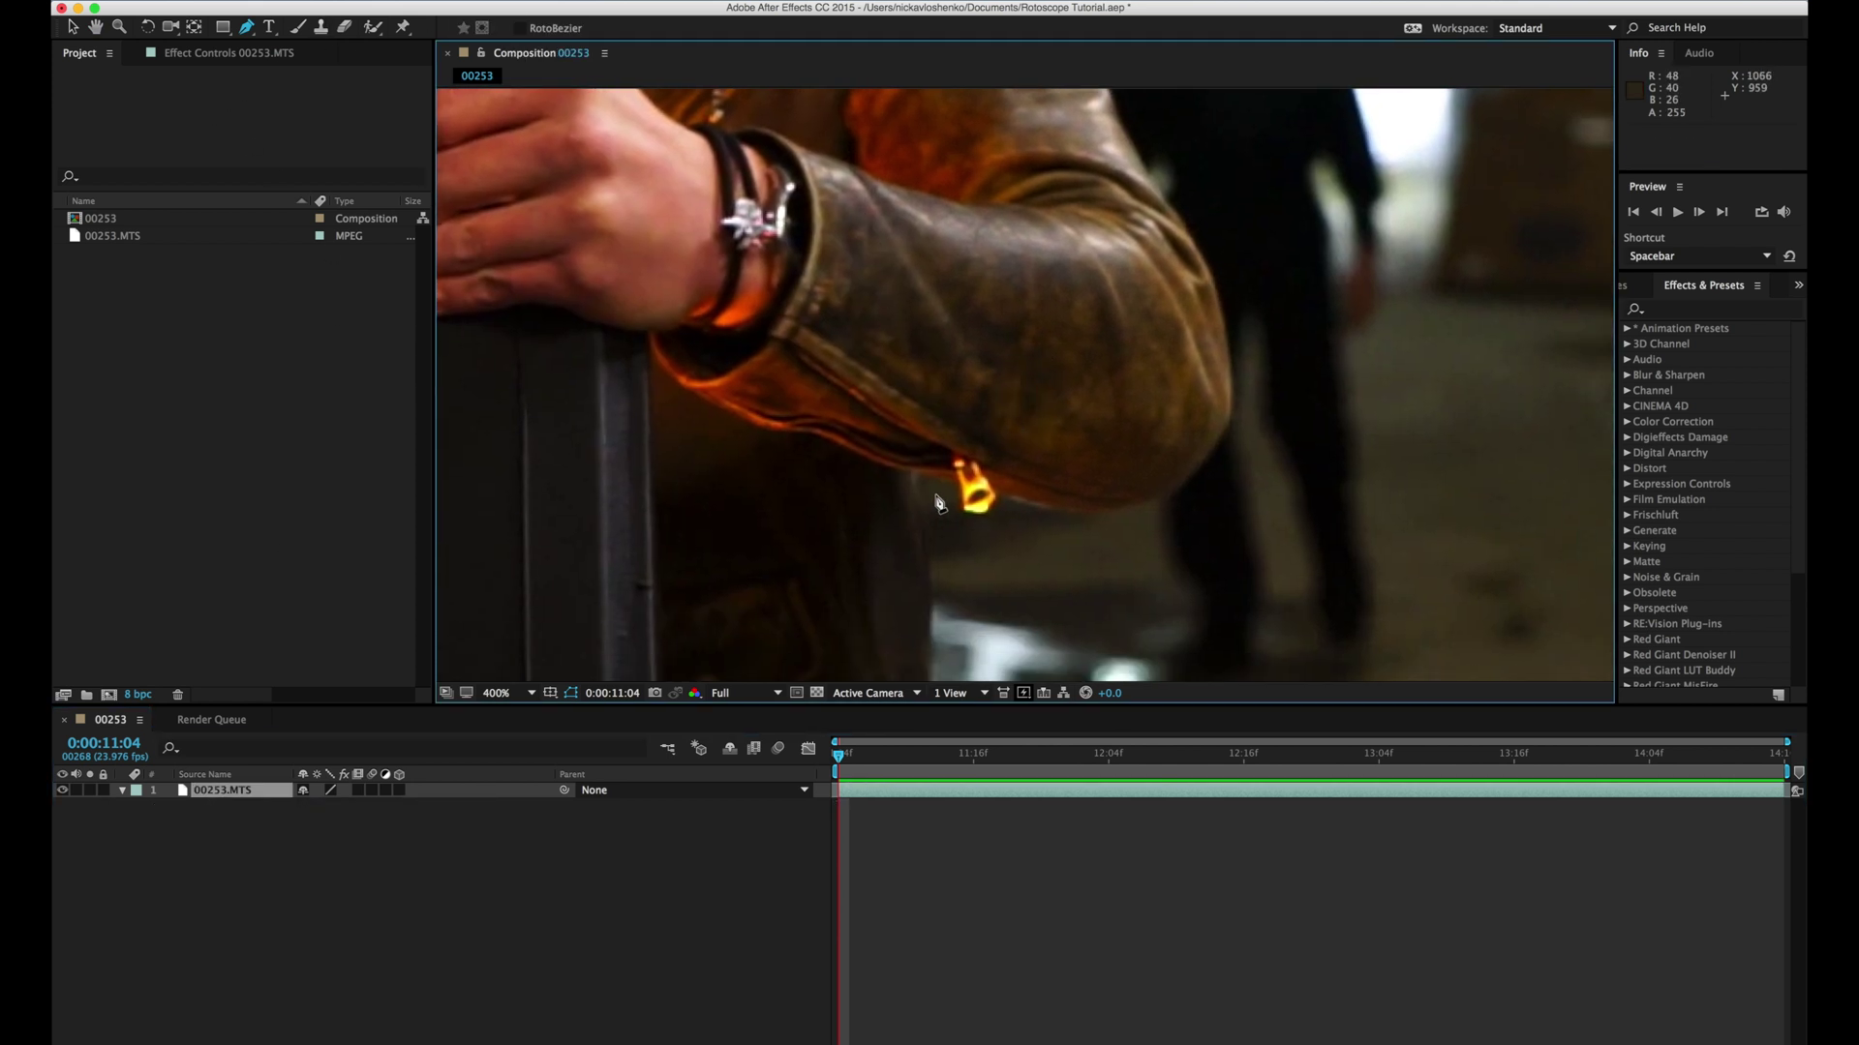
left_click(1000, 493)
left_click(1069, 511)
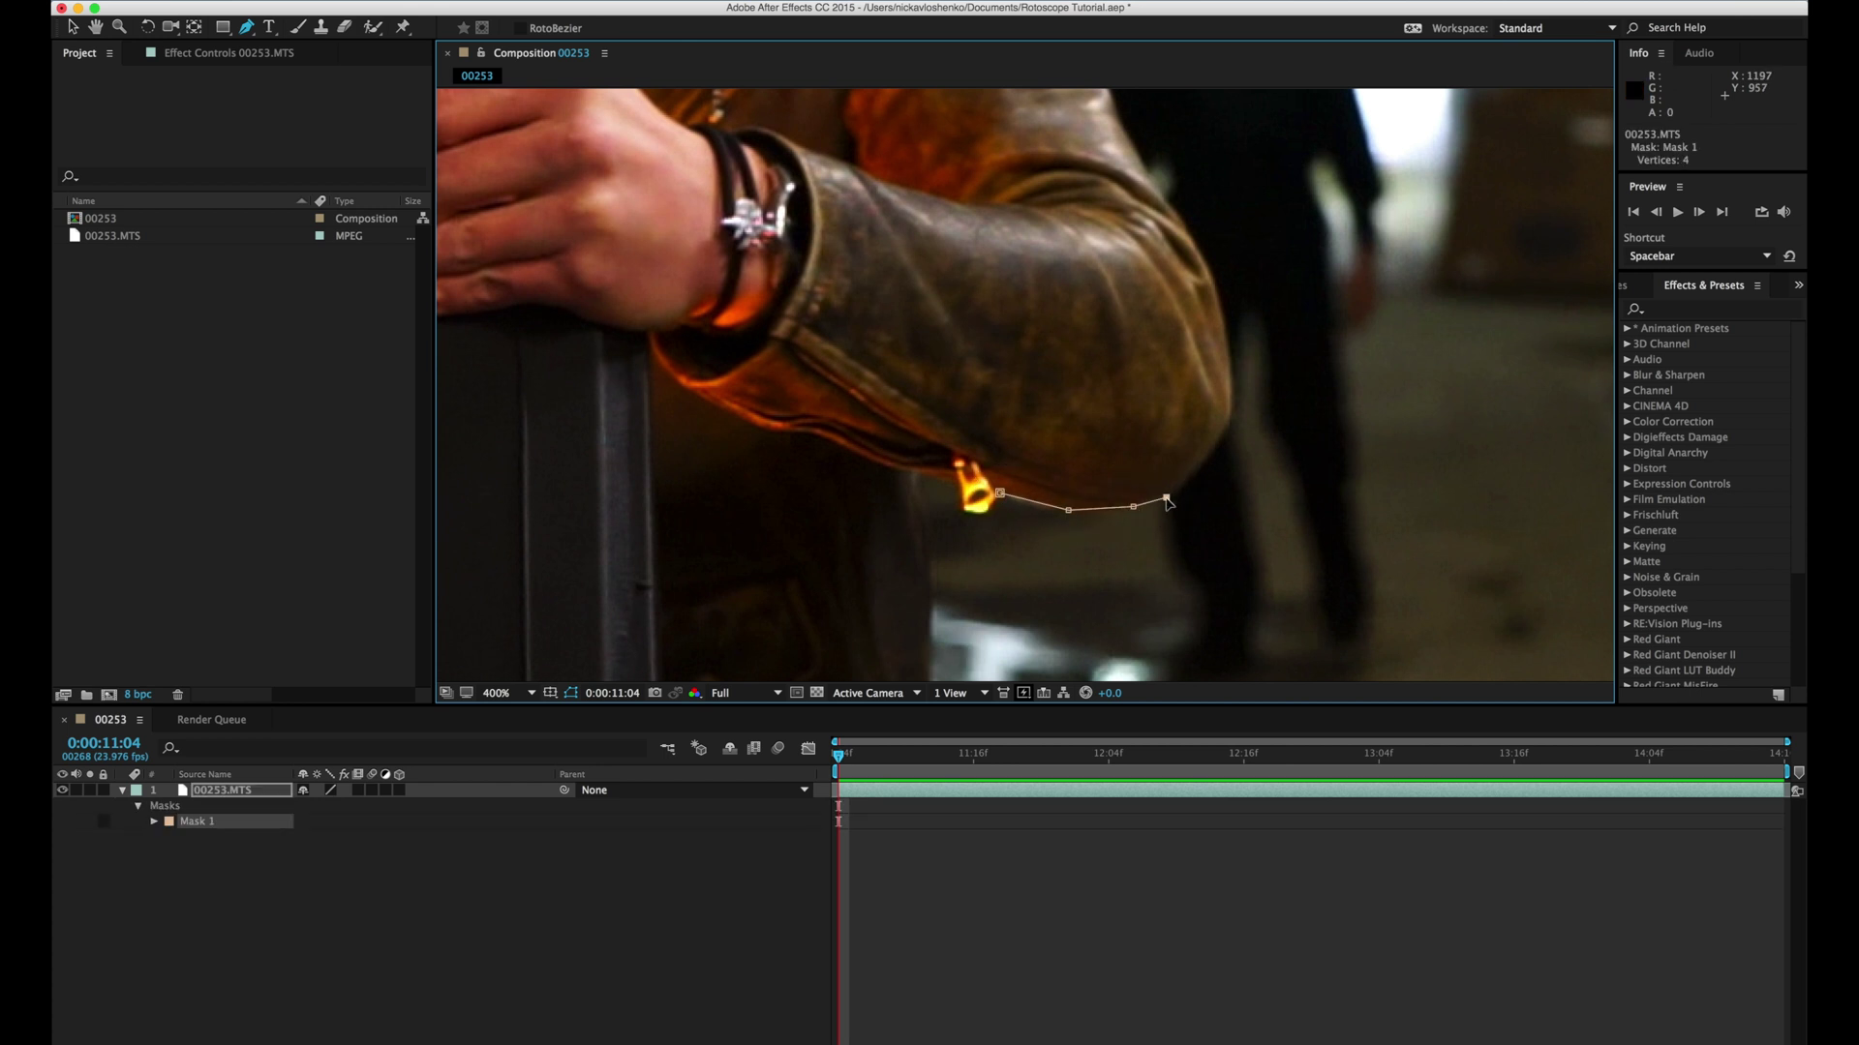
left_click(1204, 459)
left_click(1220, 315)
left_click(1205, 262)
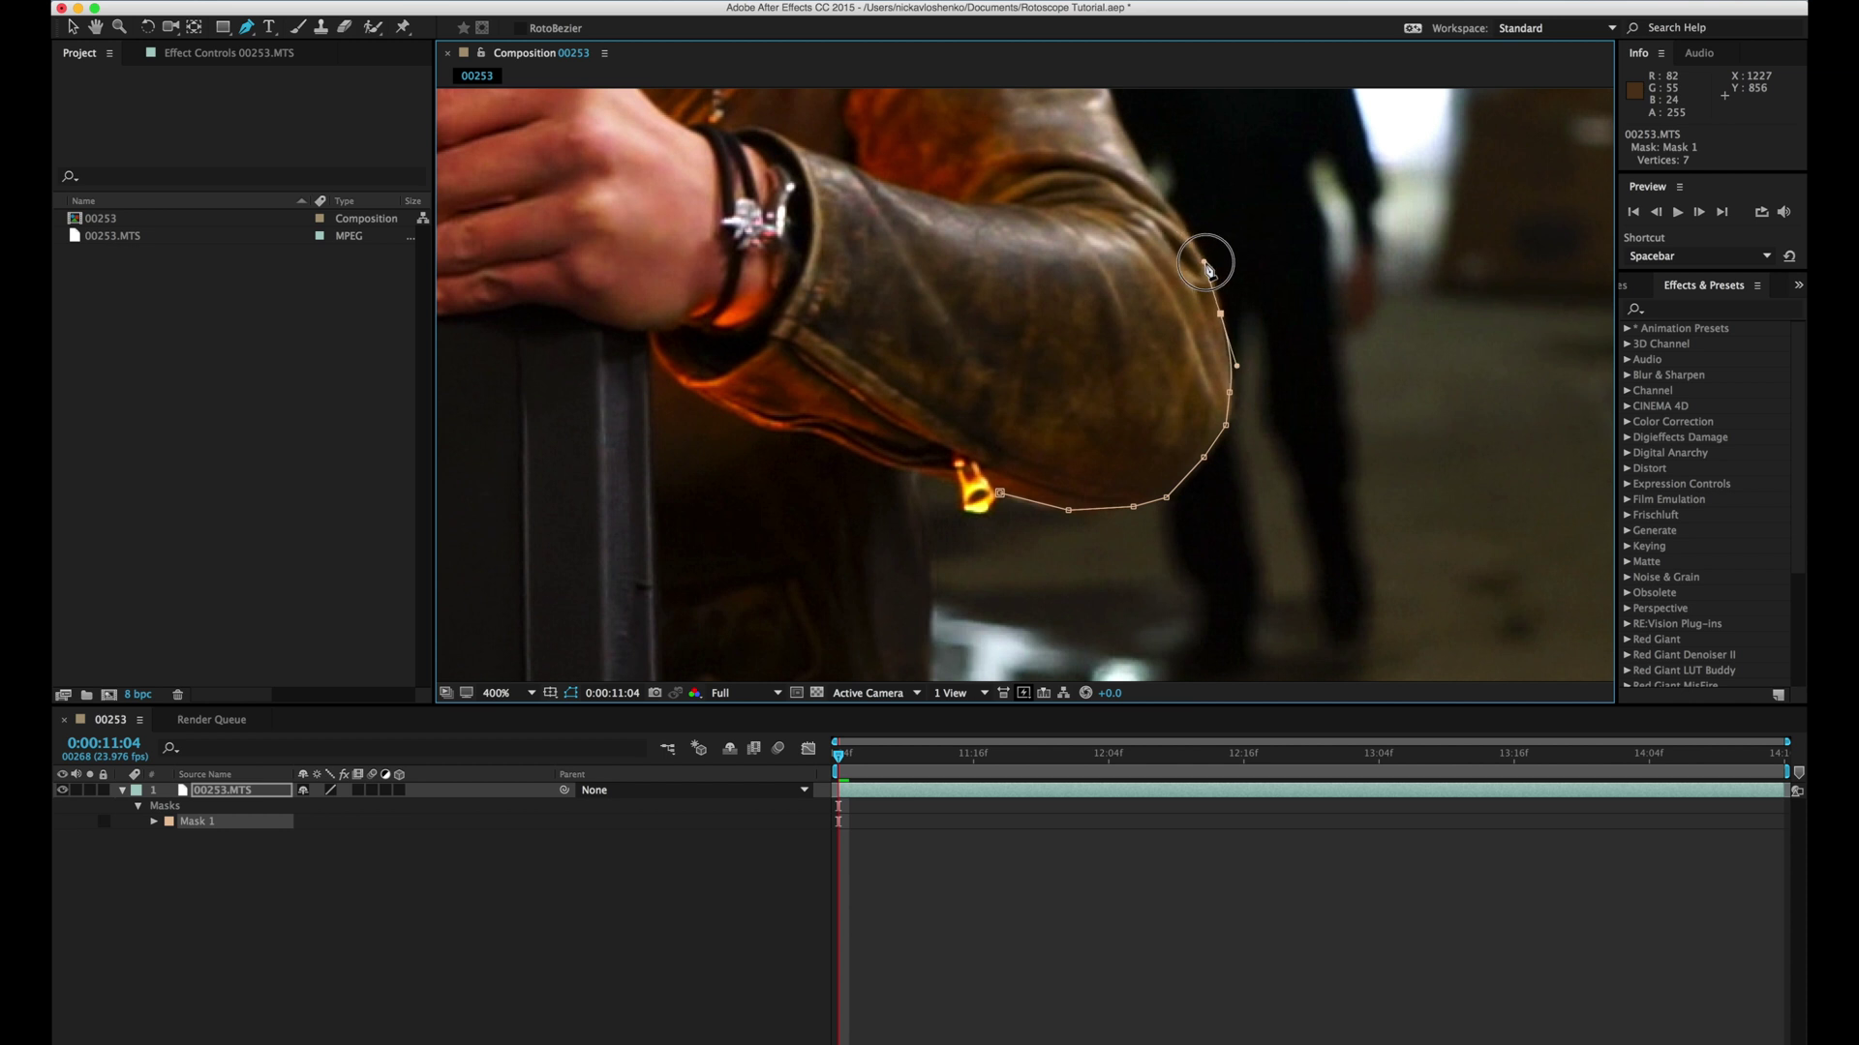
left_click_drag(1208, 271, 1209, 264)
left_click(1198, 247)
left_click(1190, 234)
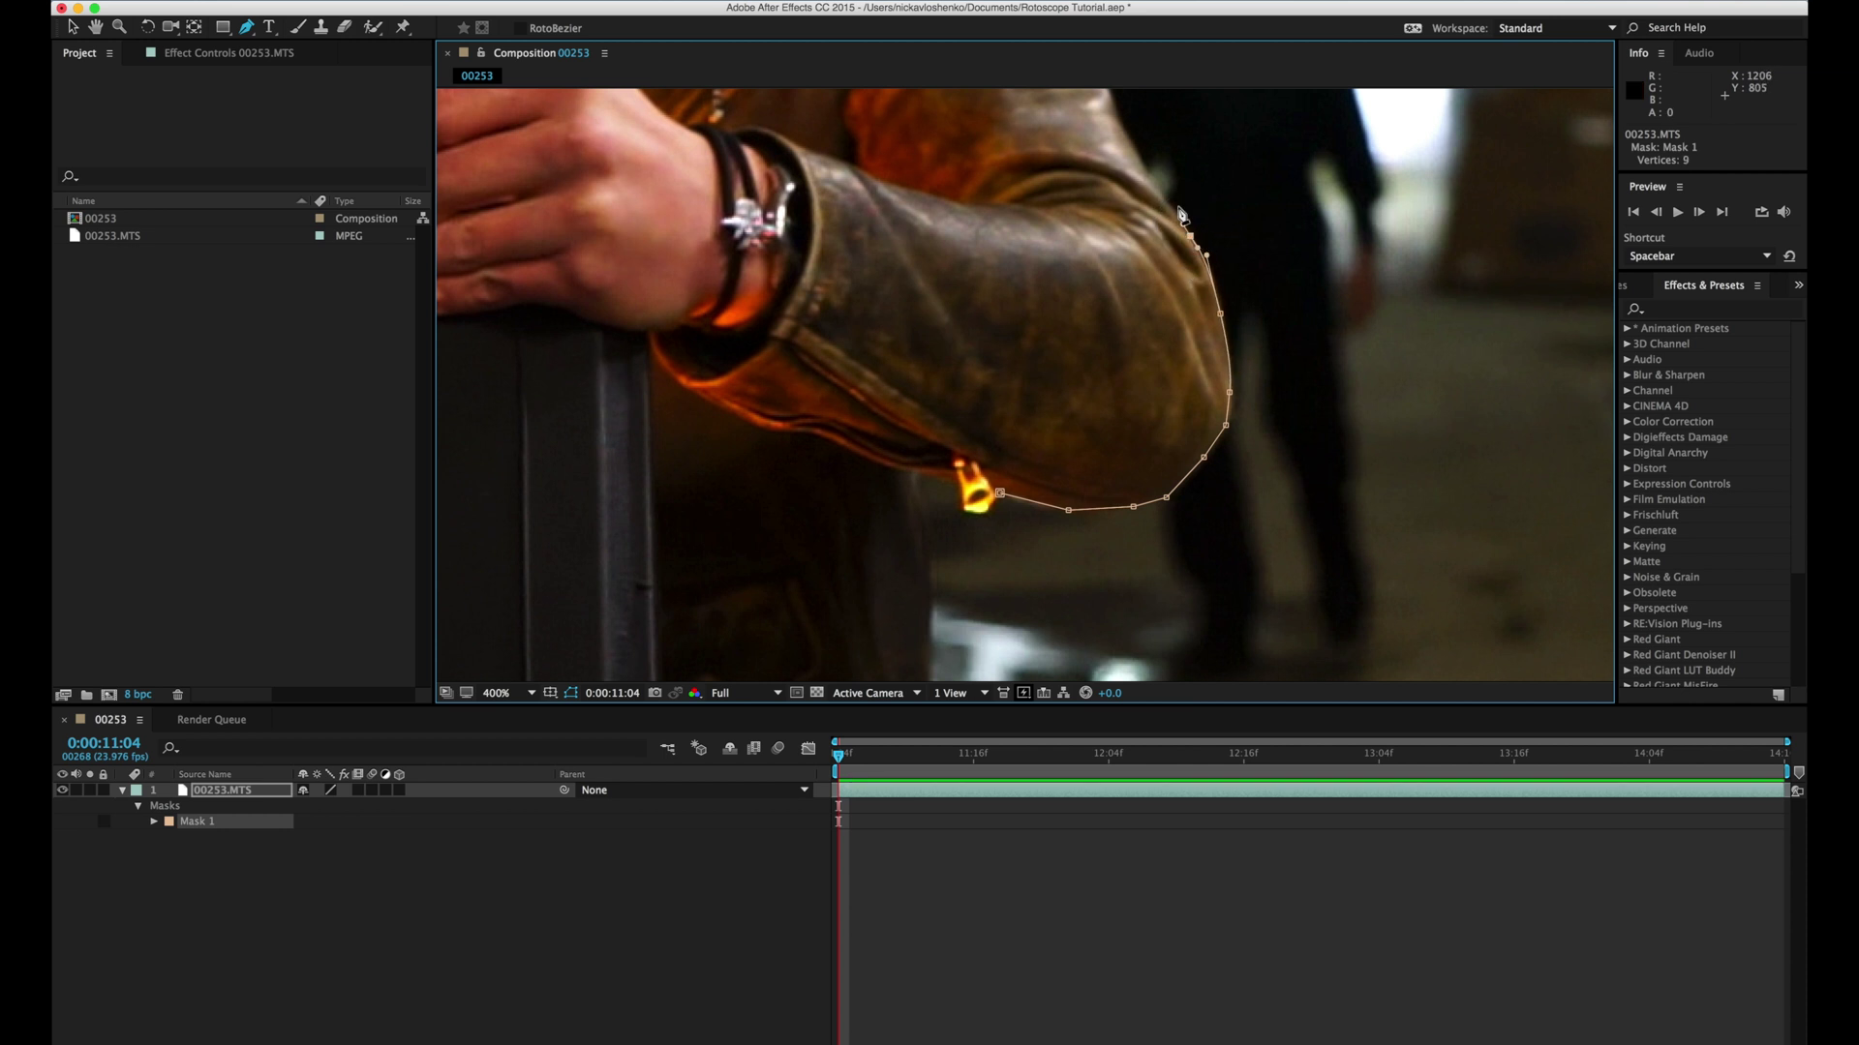
Step: Zoom in further and add curved points higher up the sleeve edge
scroll(1180, 213, "up", 1)
left_click_drag(1006, 387, 1098, 330)
left_click(1097, 329)
left_click(1074, 275)
left_click_drag(1074, 229, 1153, 381)
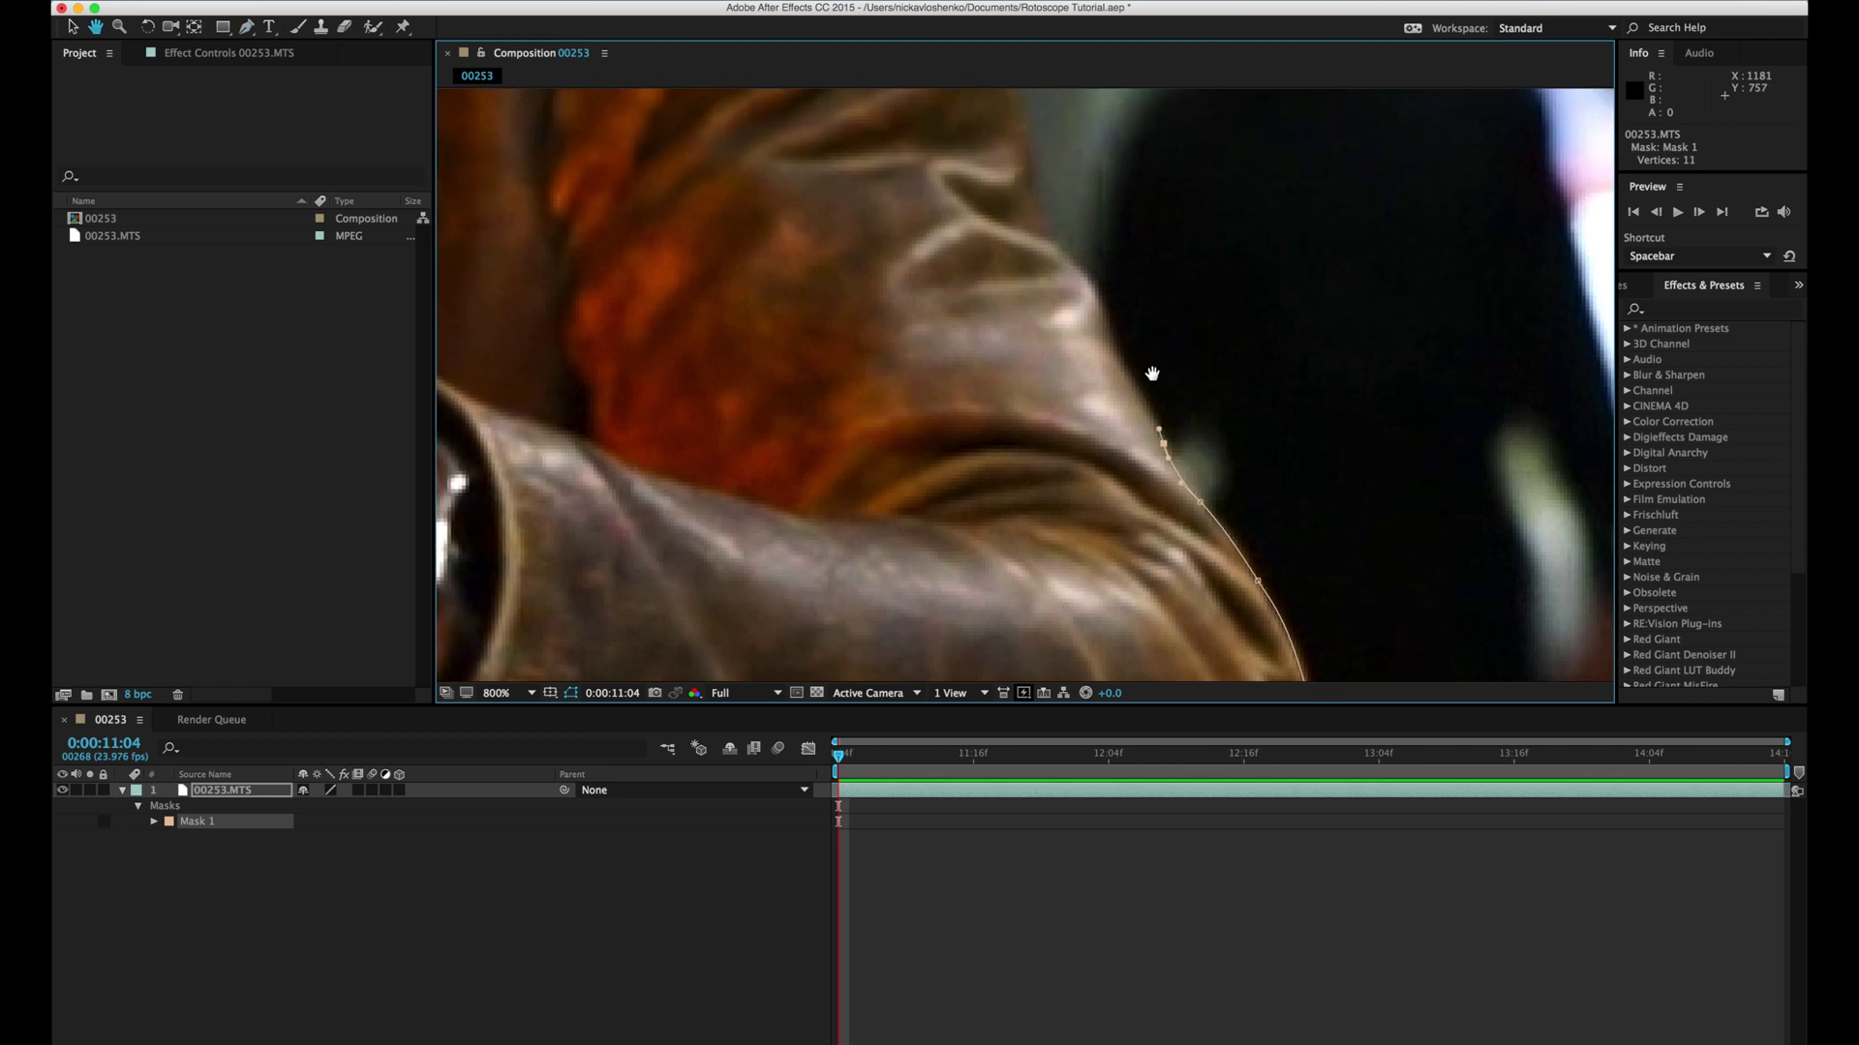
left_click(1102, 350)
left_click_drag(1103, 300, 1098, 278)
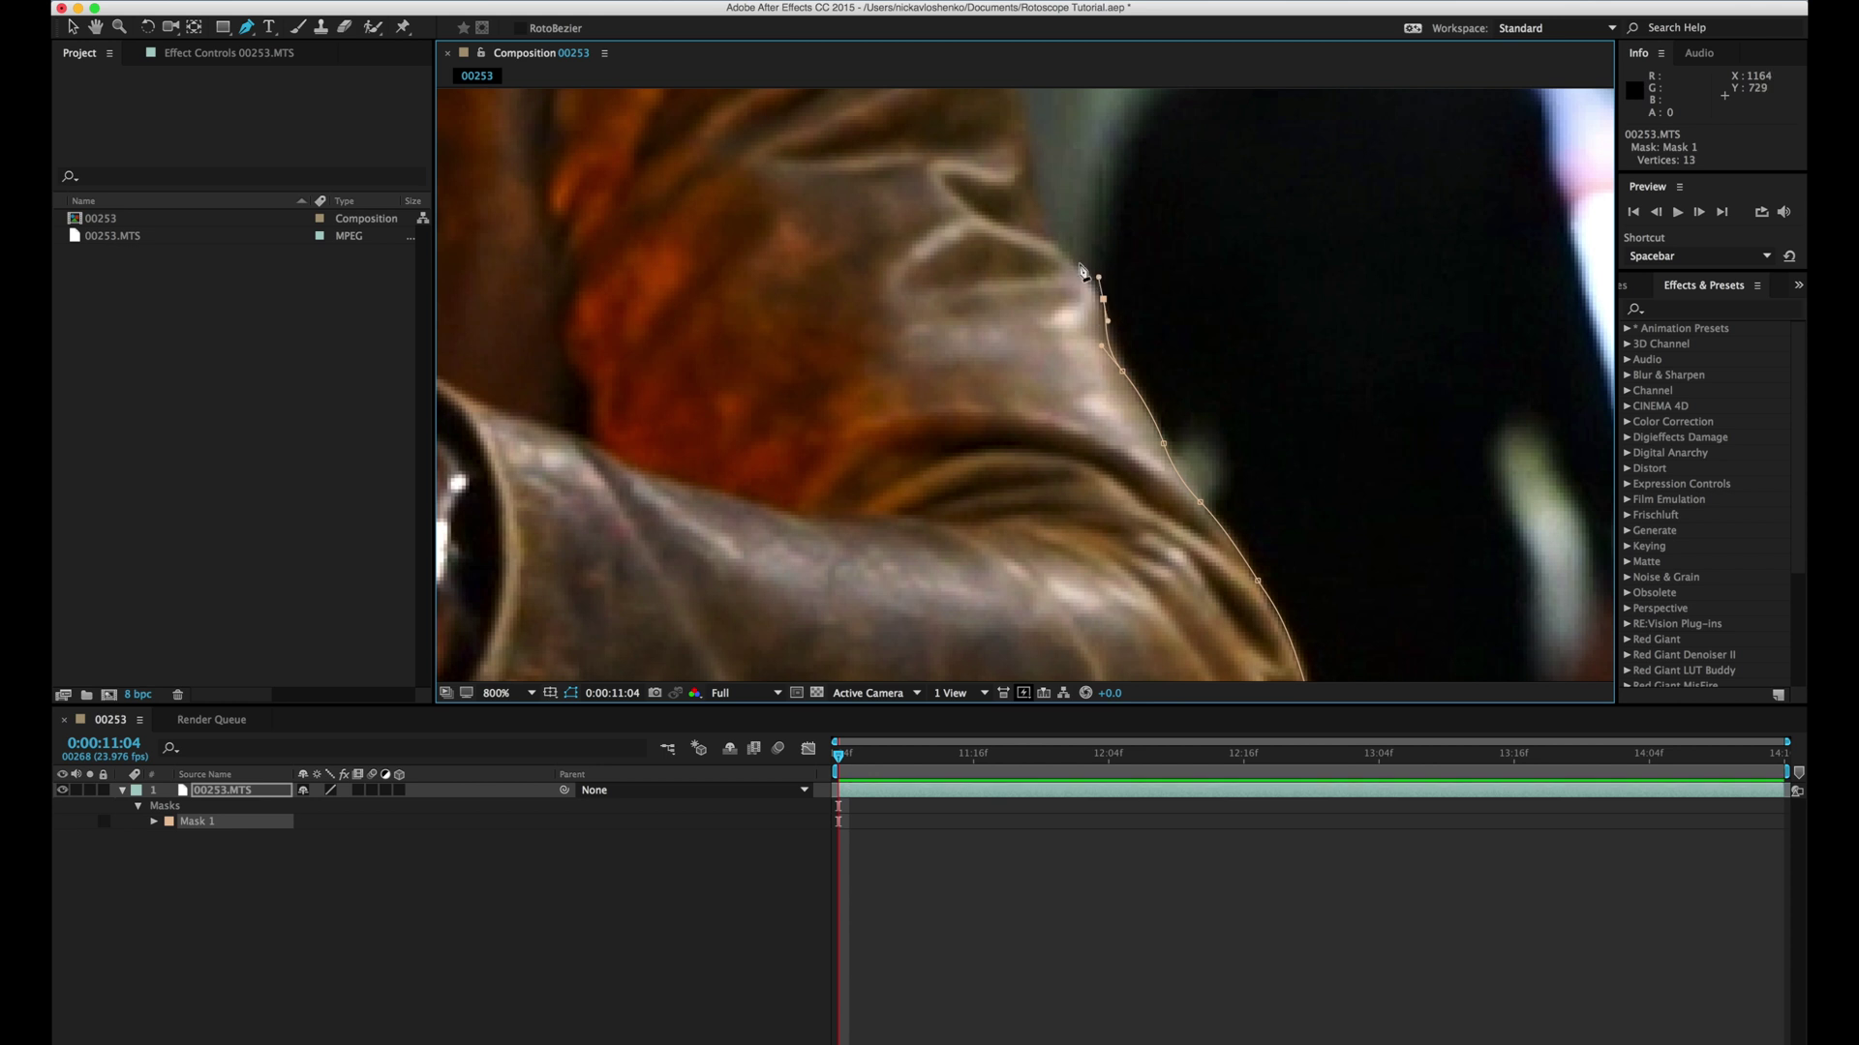
left_click(1052, 244)
left_click_drag(1039, 204, 1144, 356)
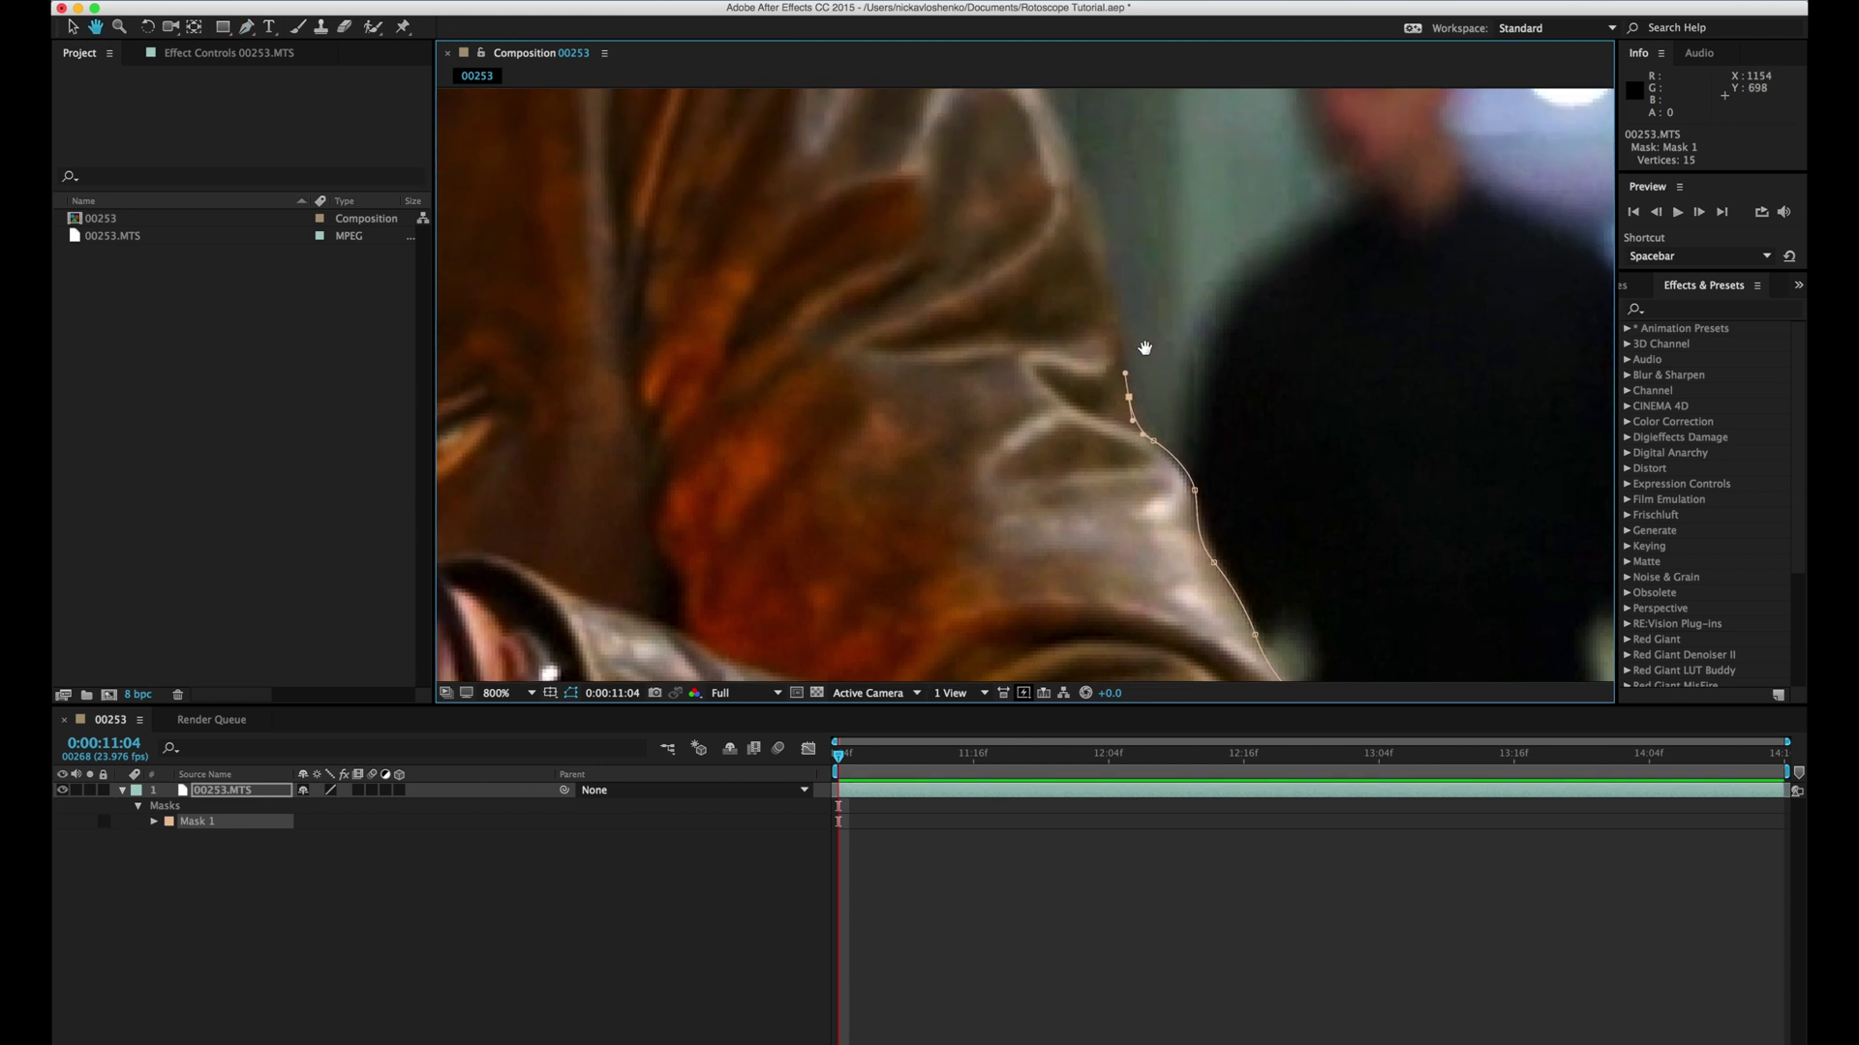
Step: Zoom out to check the whole arm, then zoom back in and recentre on the traced sleeve
key("comma")
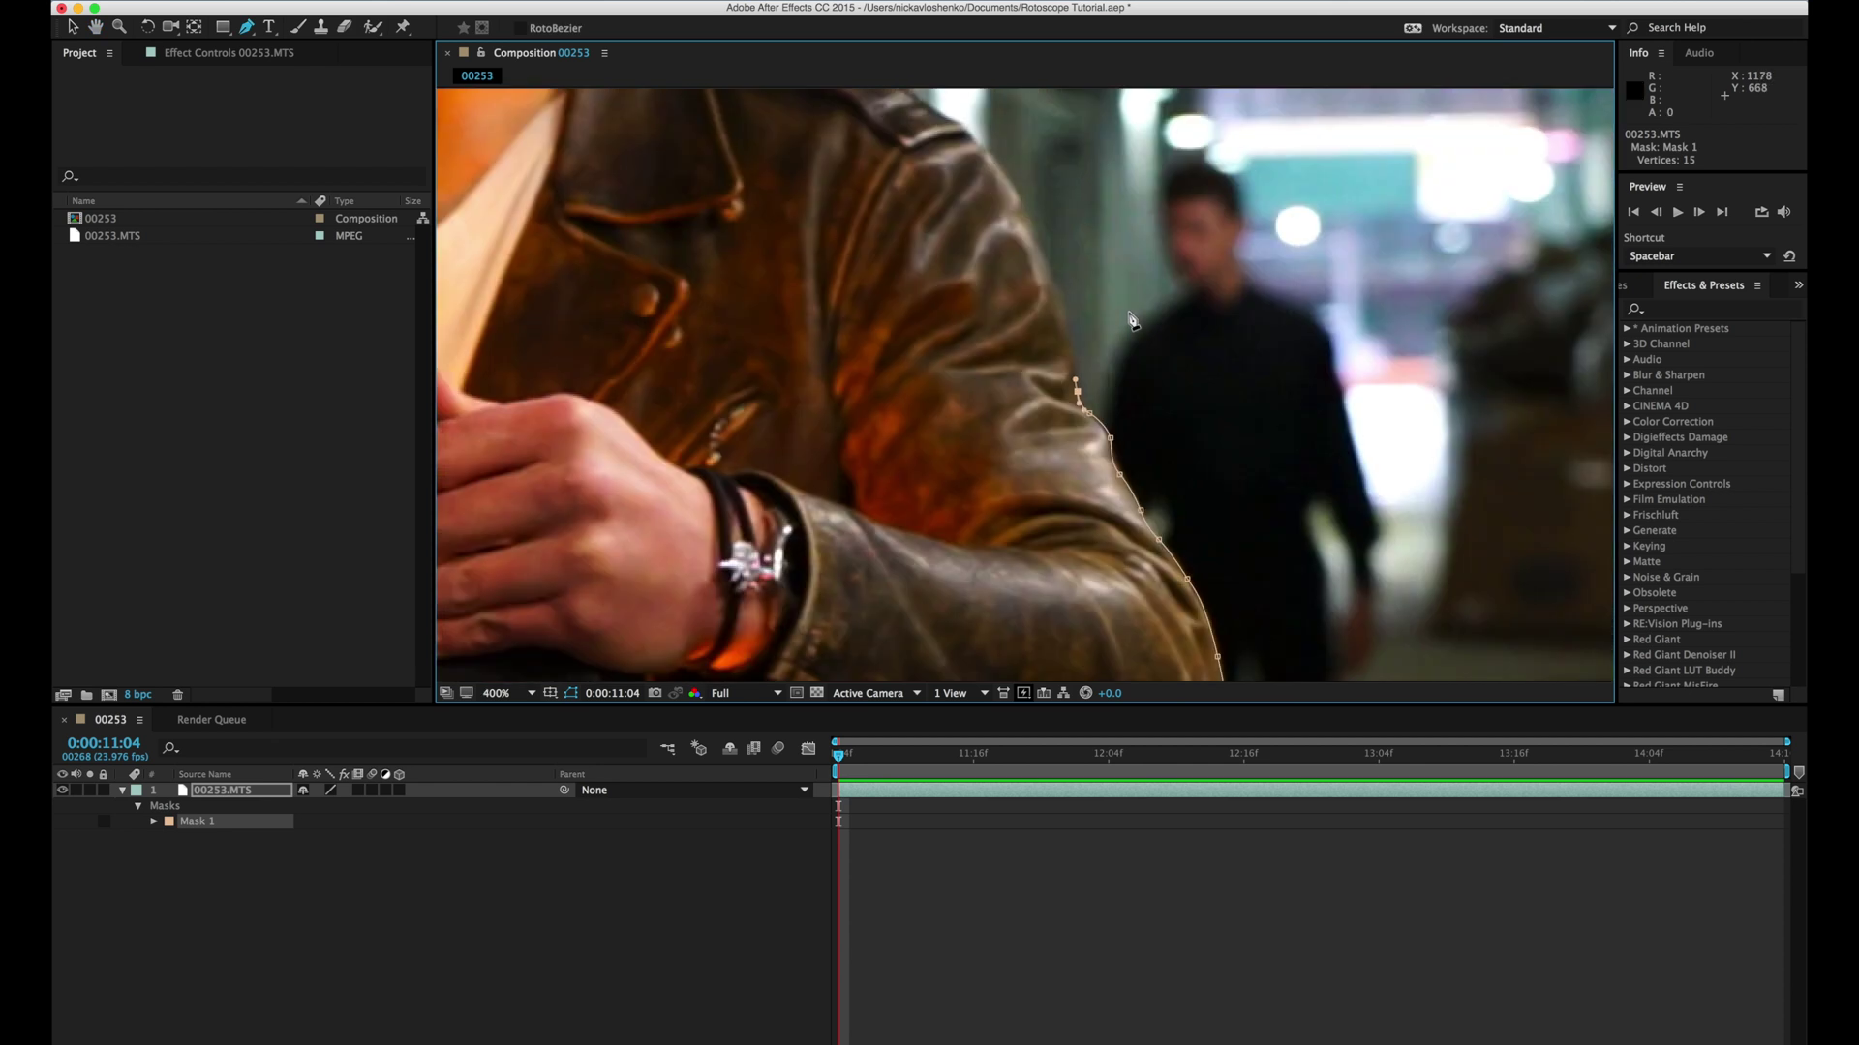
key("comma")
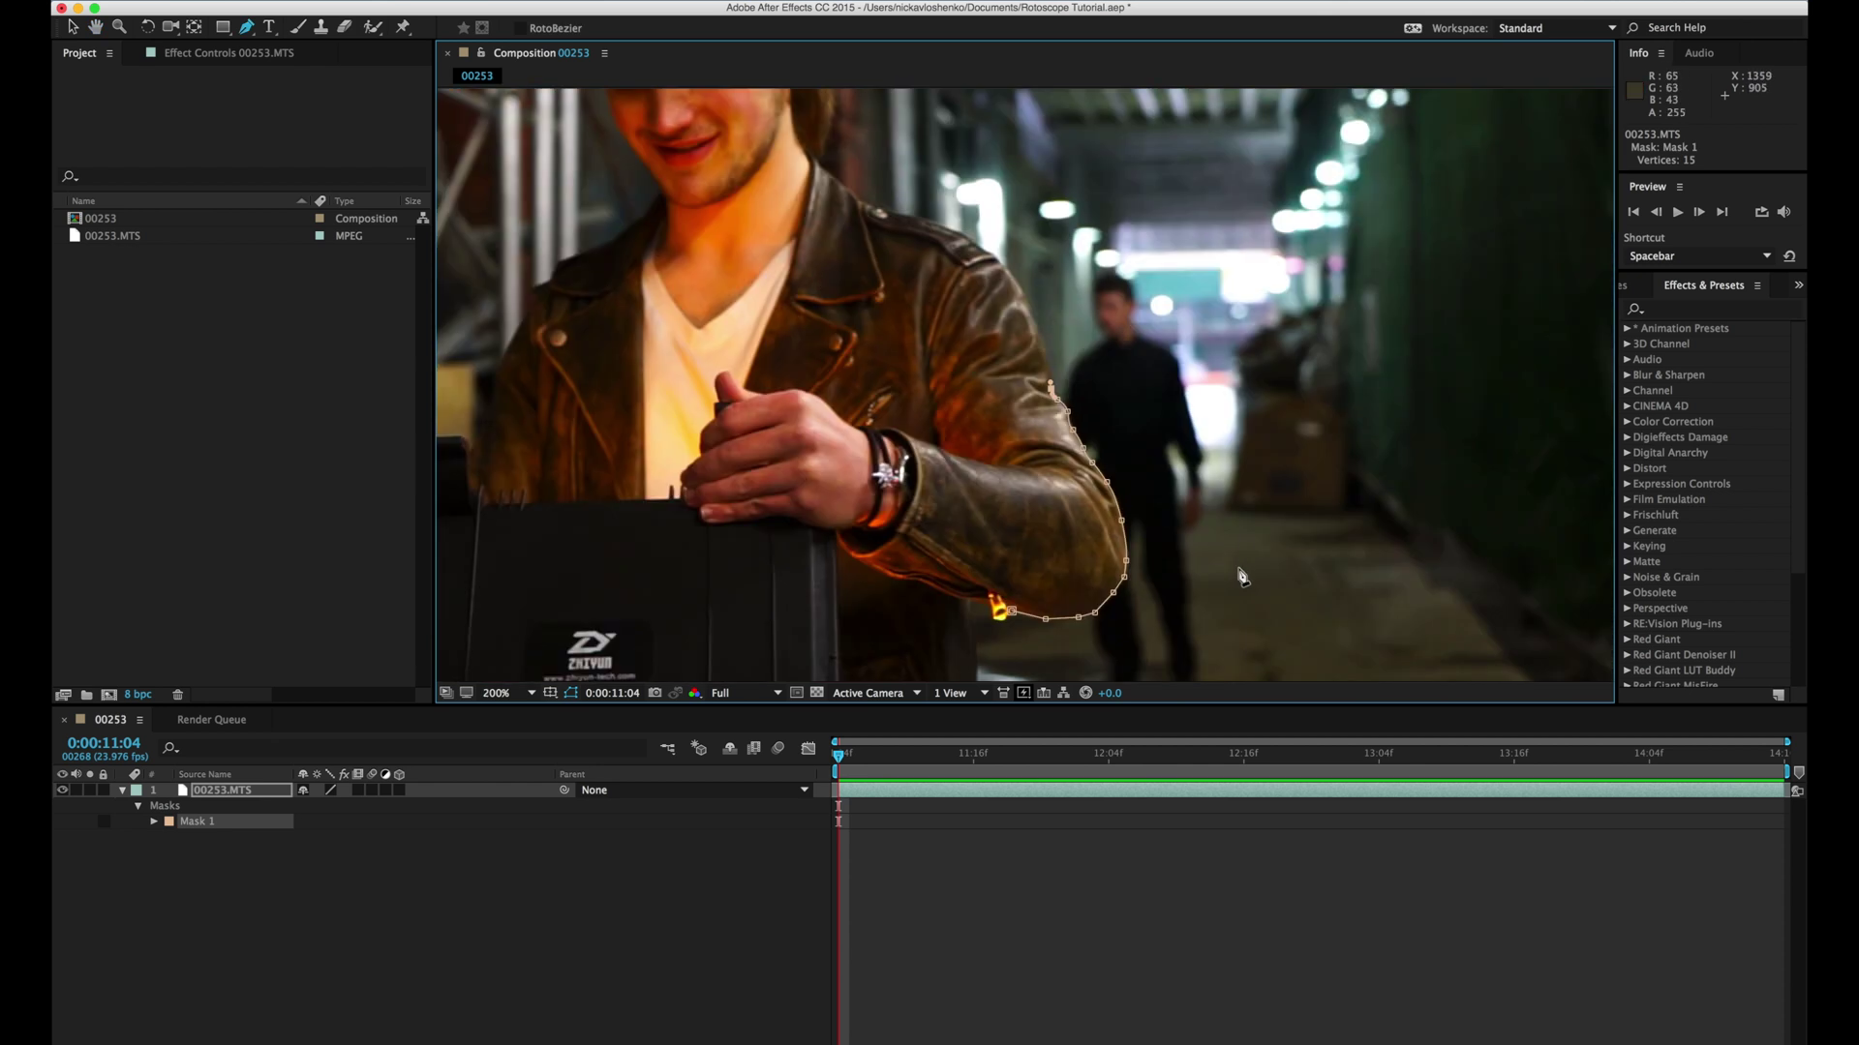
key("period")
key("space")
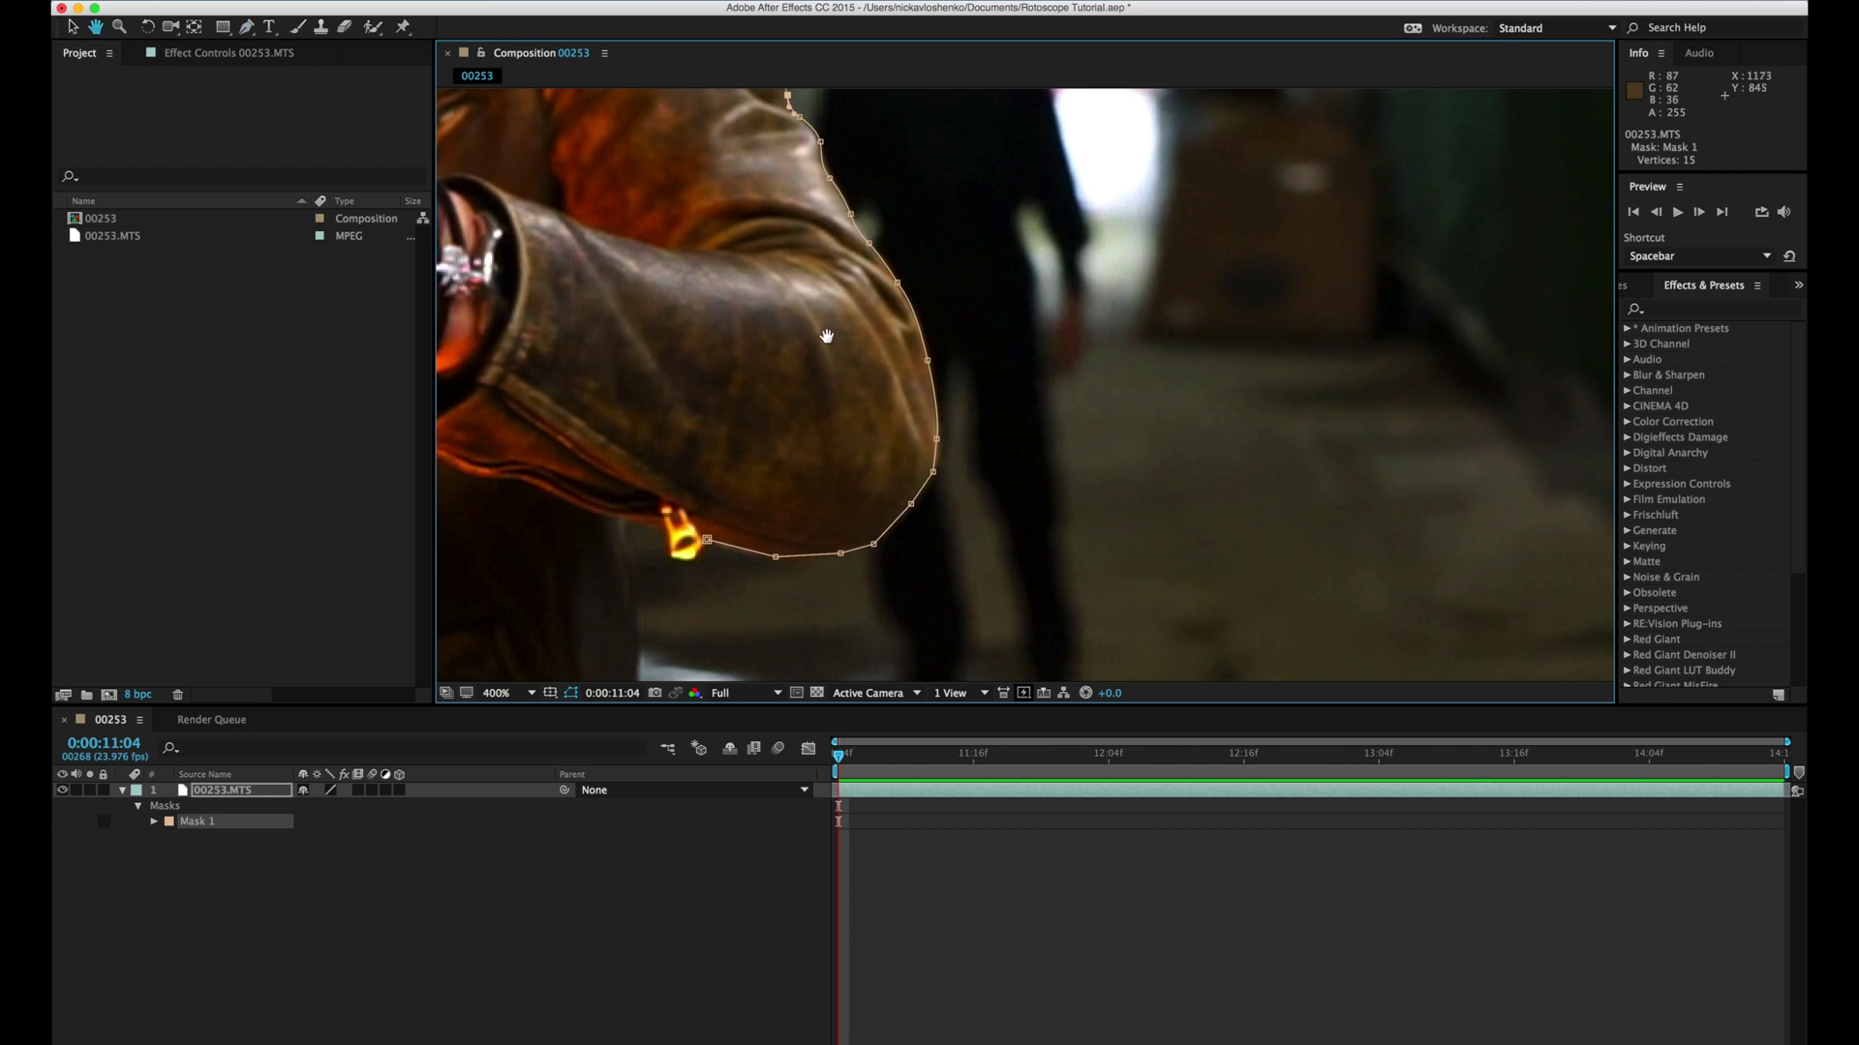
left_click_drag(830, 311, 1060, 444)
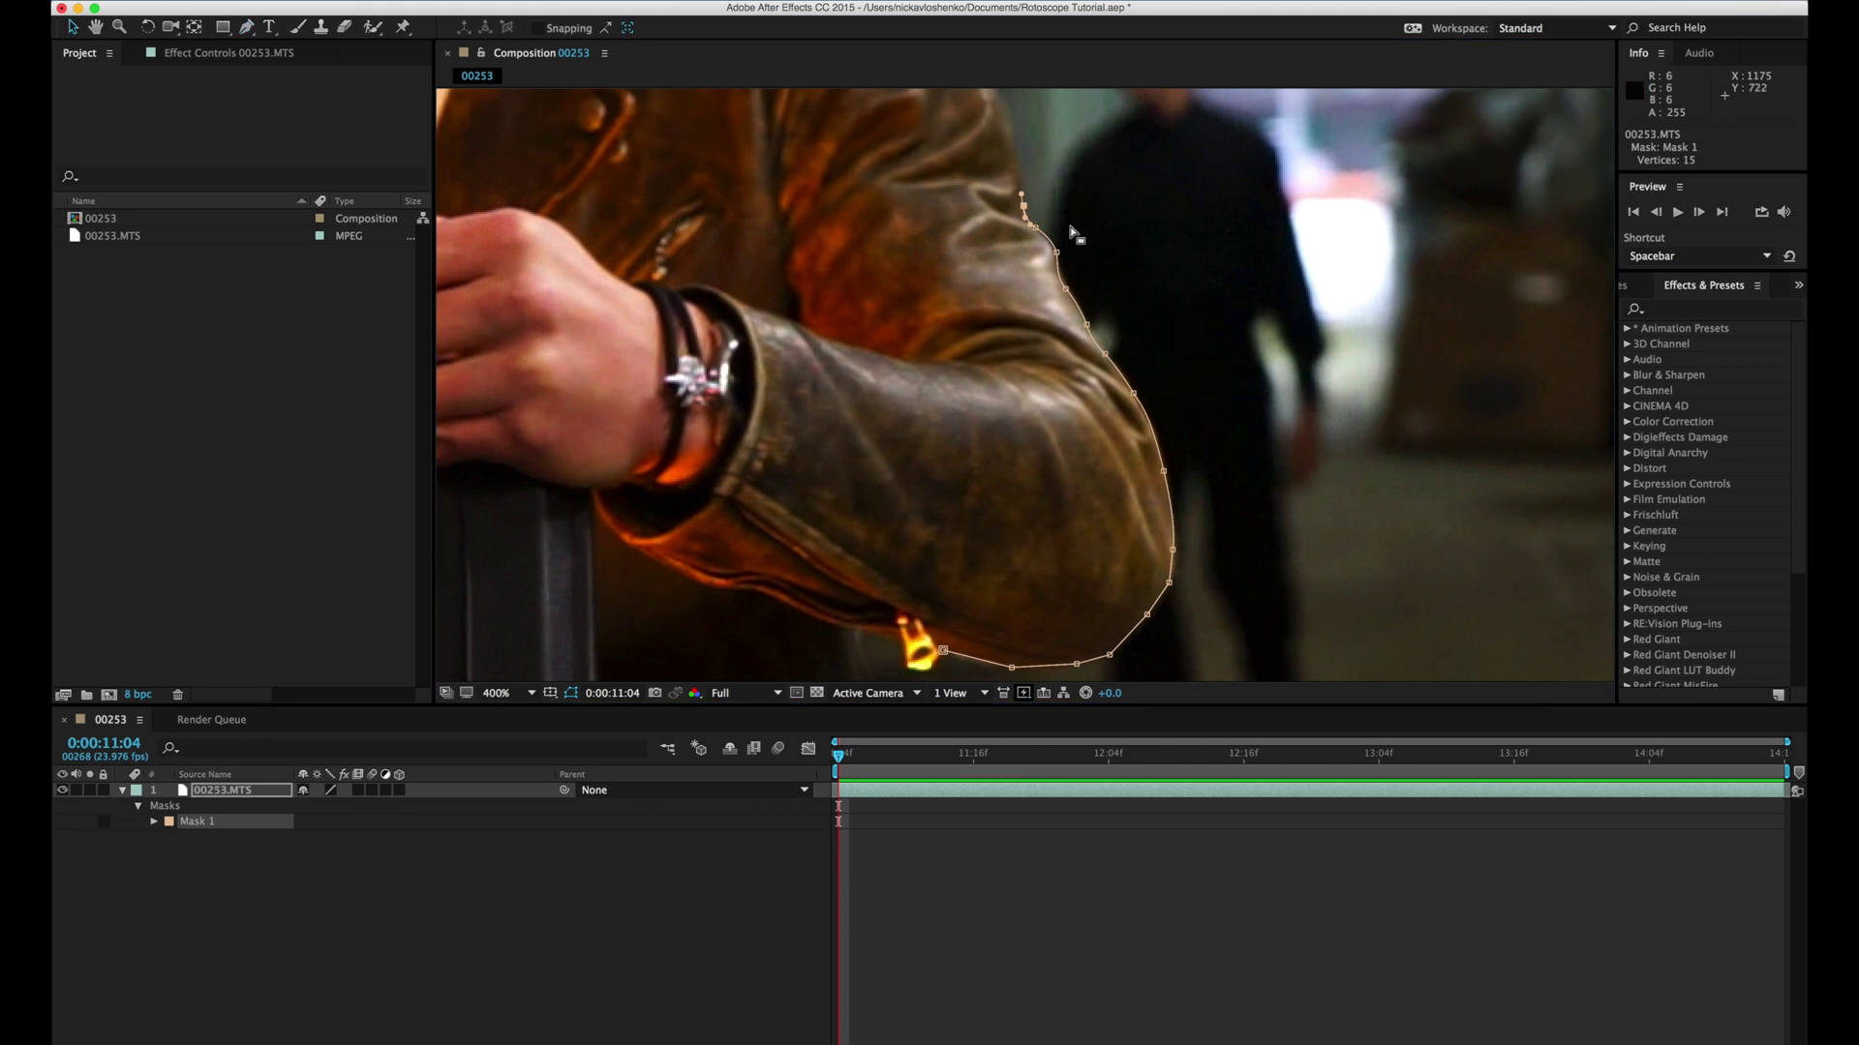
scroll(847, 268, "up", 1)
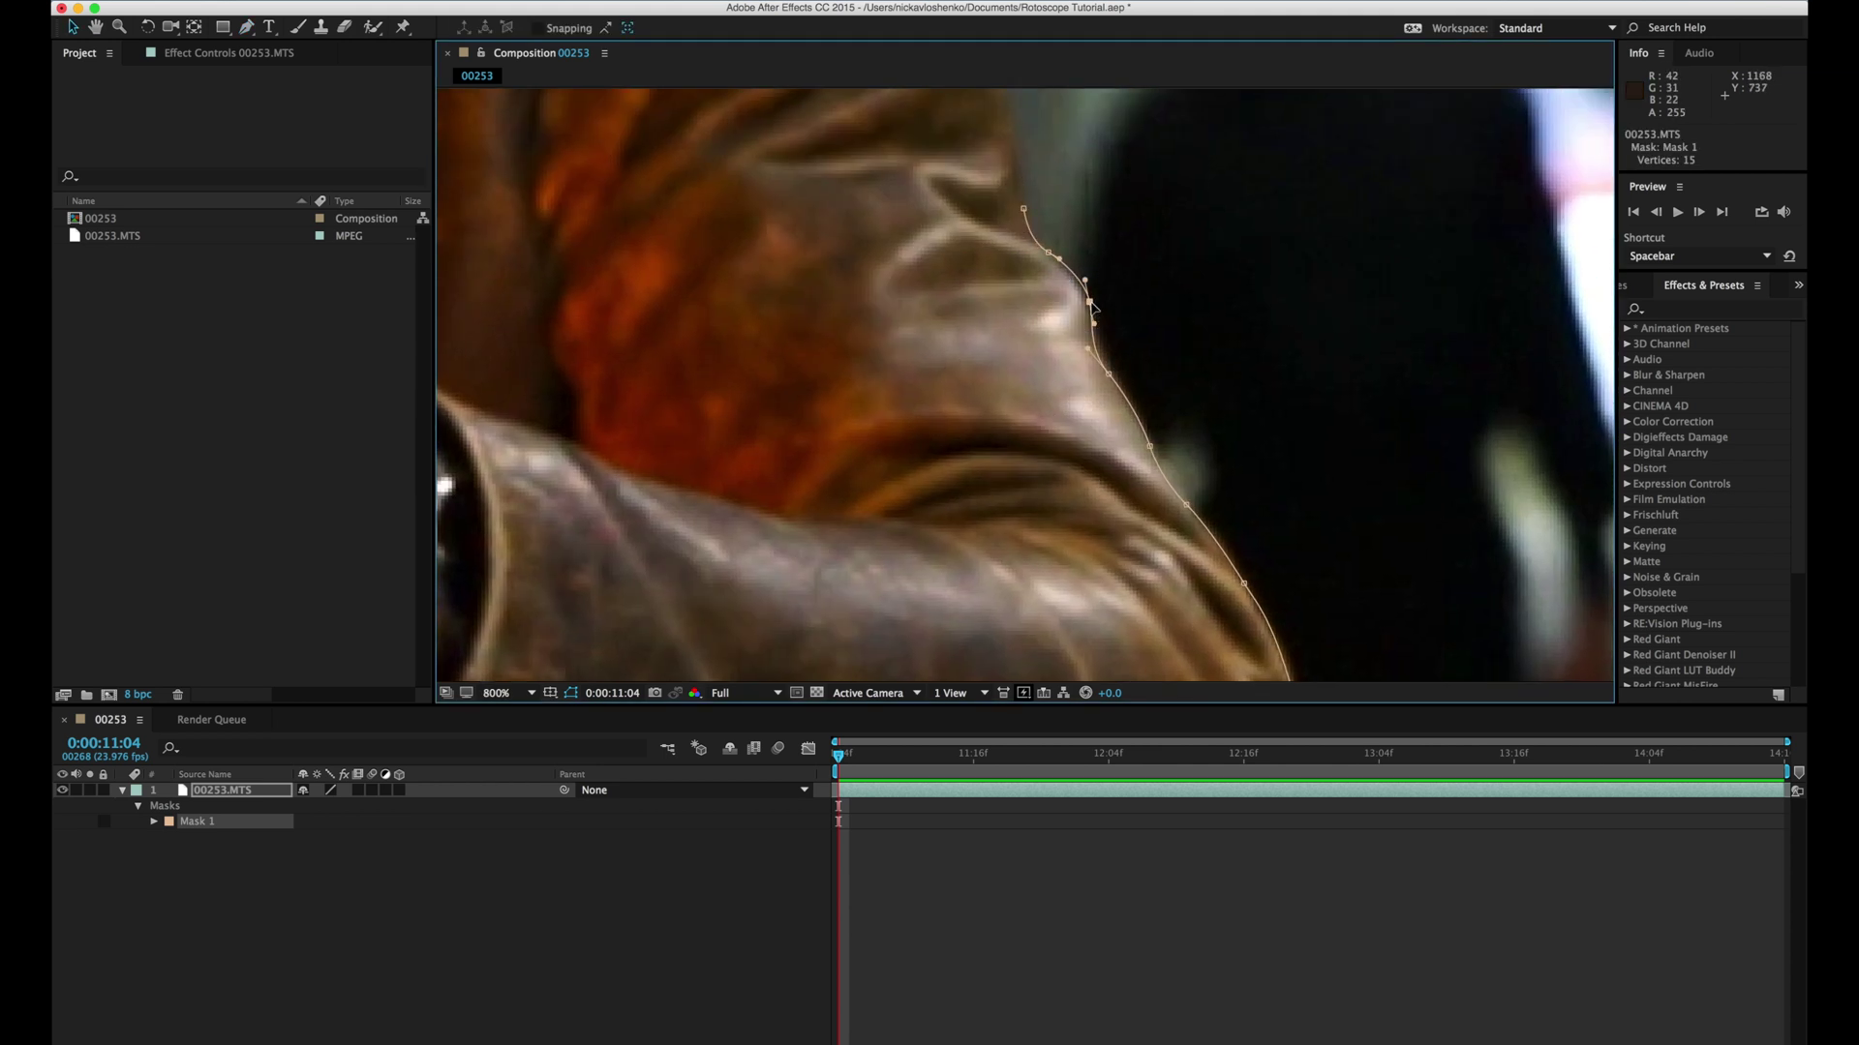
mouse_move(1087, 285)
left_mouse_down()
mouse_move(1072, 282)
mouse_move(1089, 311)
left_mouse_up()
scroll(1122, 392, "down", 1)
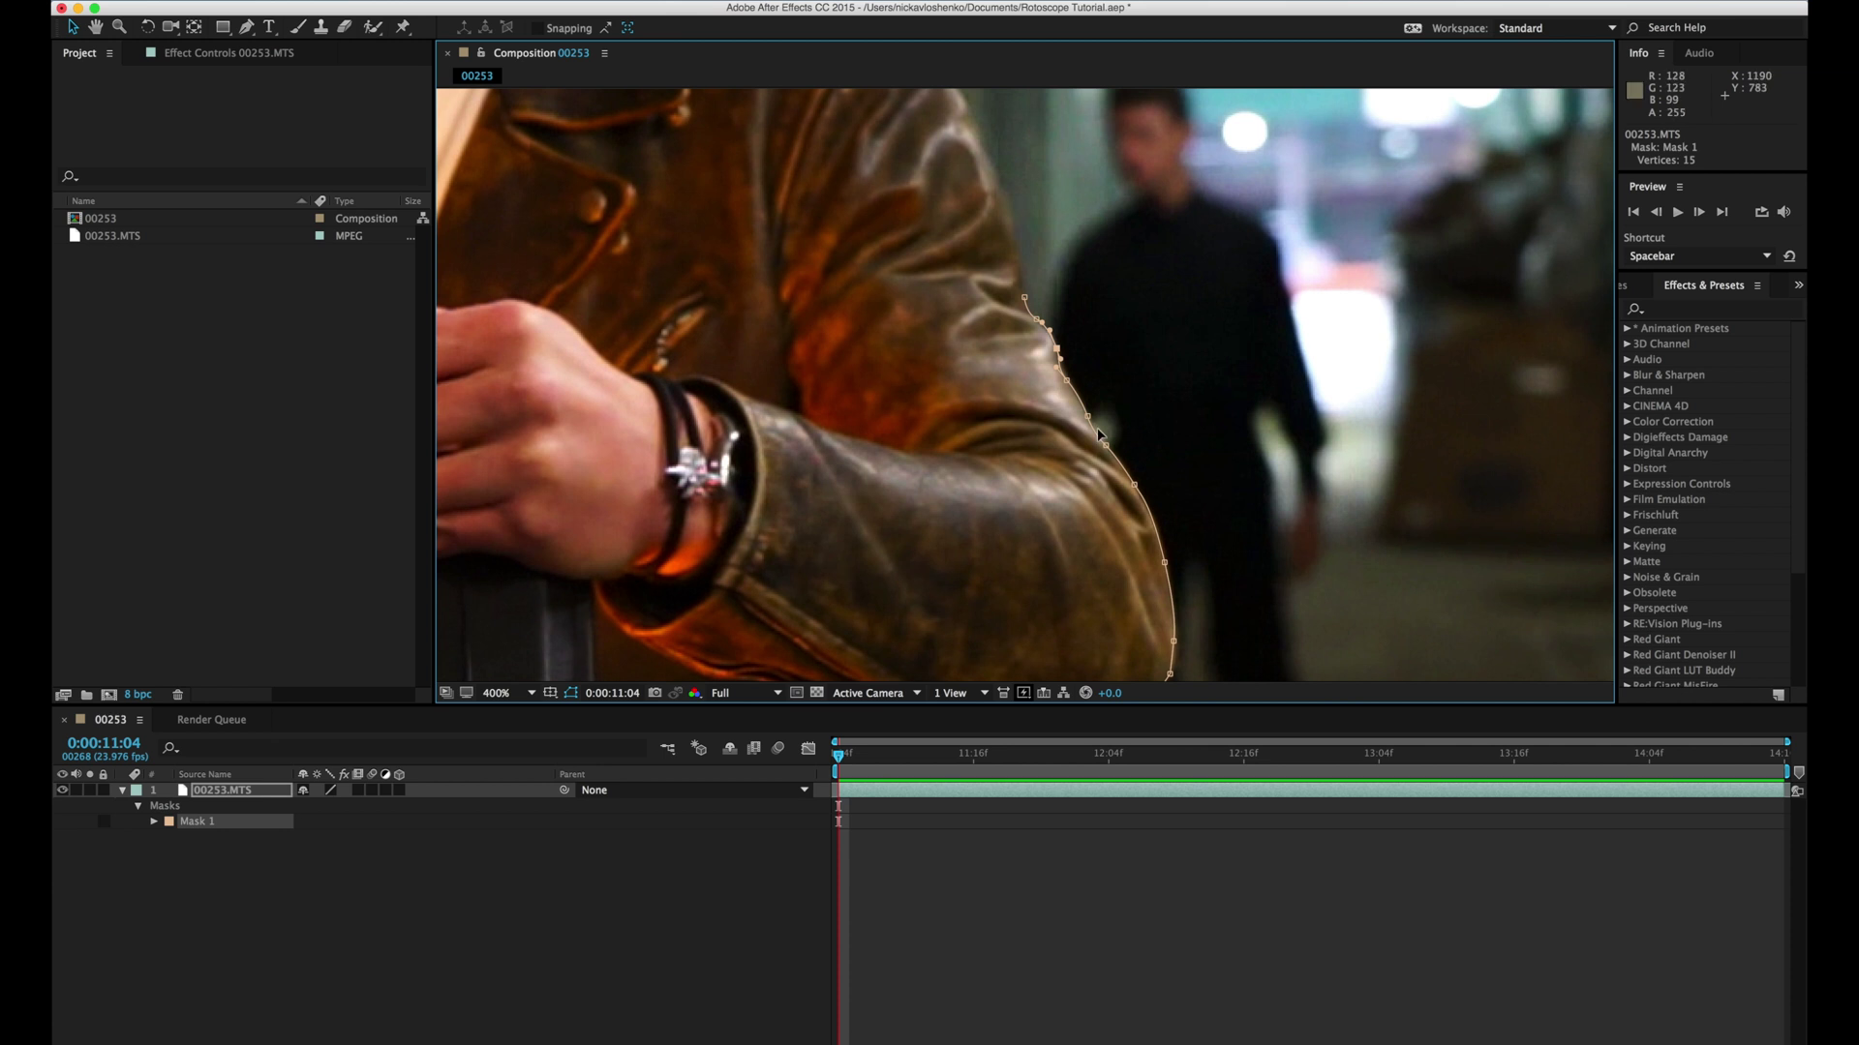
scroll(1099, 435, "down", 1)
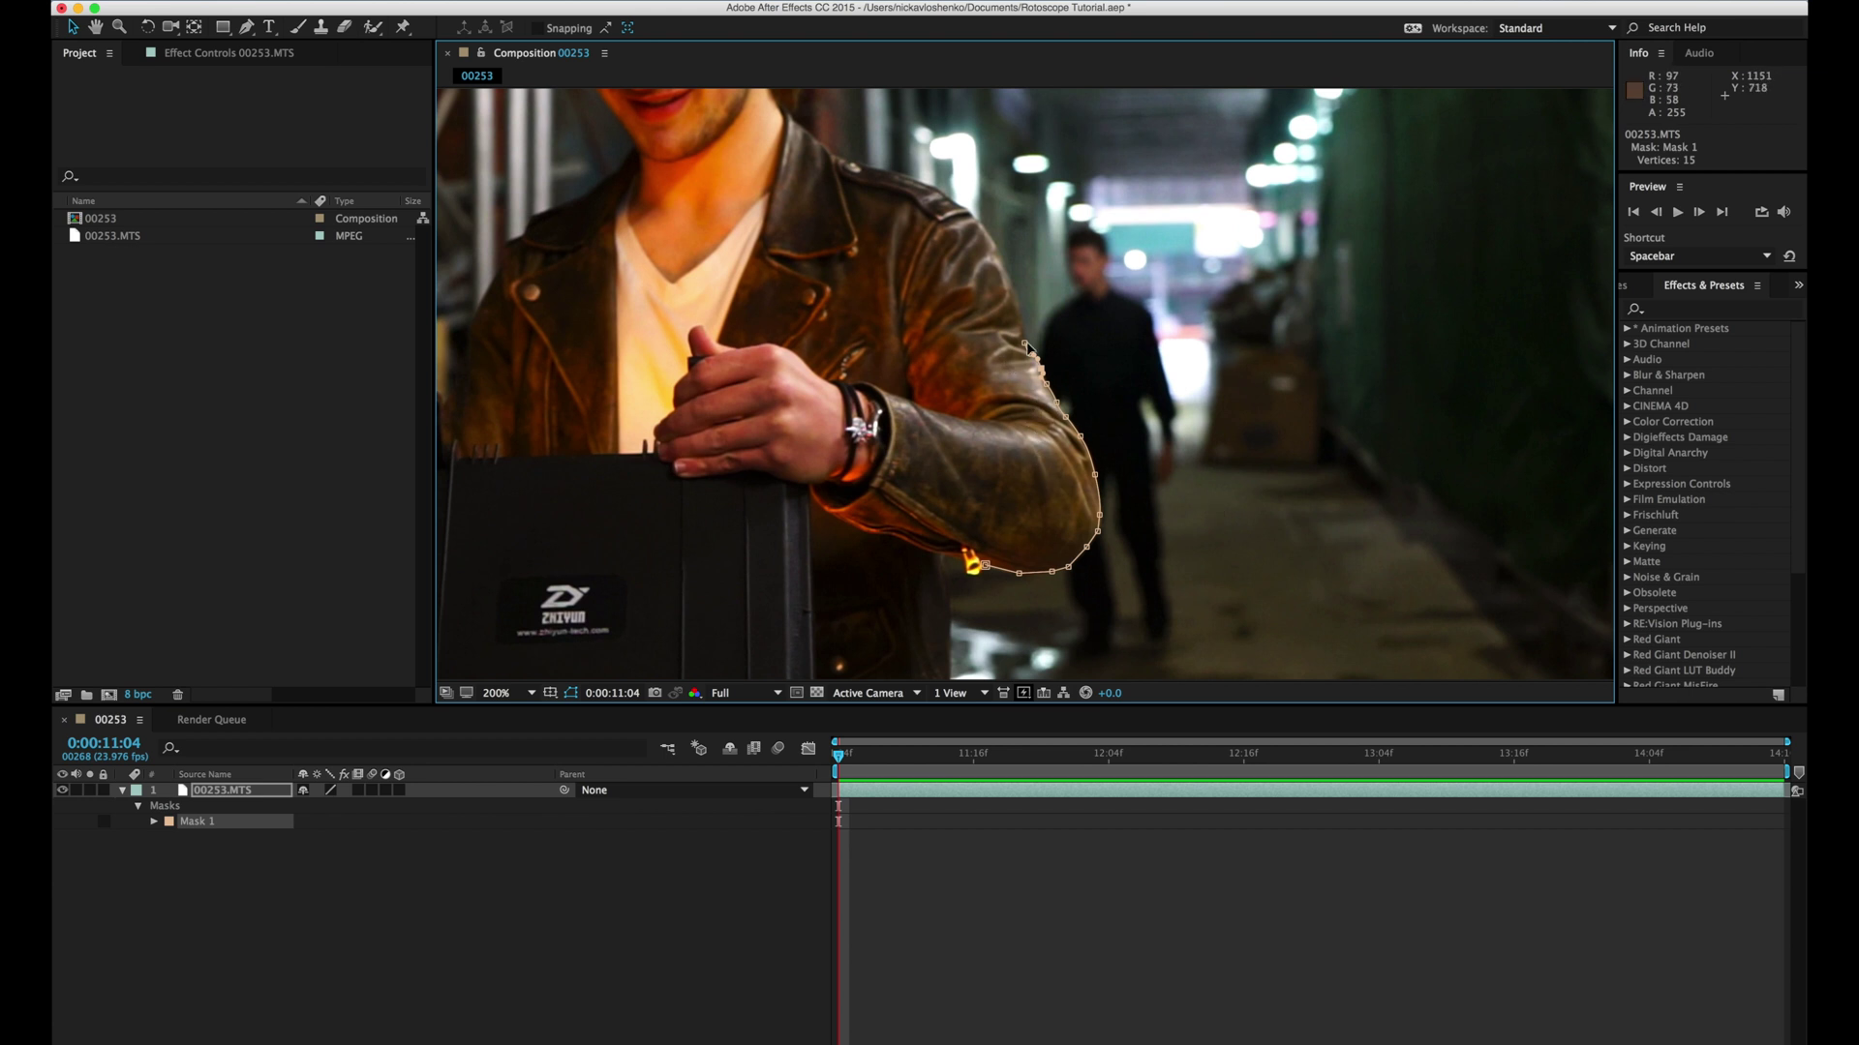
scroll(1047, 401, "down", 1)
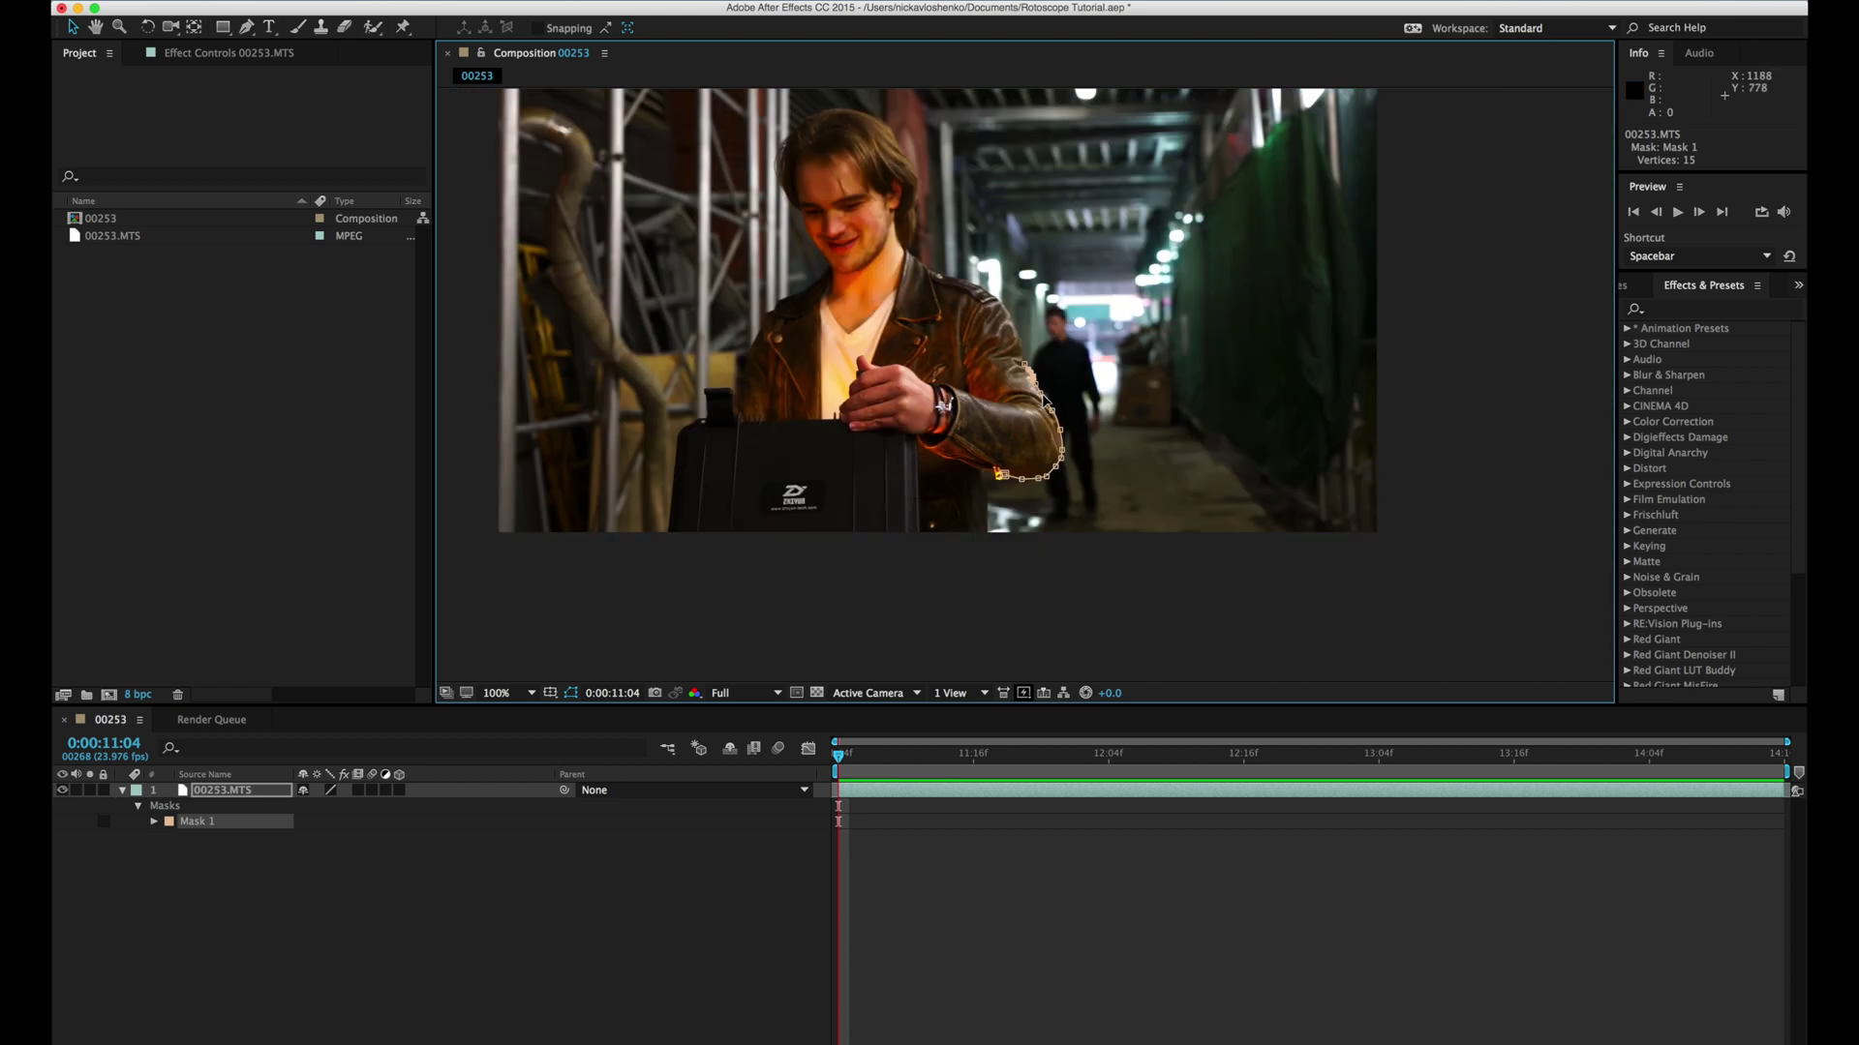
scroll(1075, 403, "up", 2)
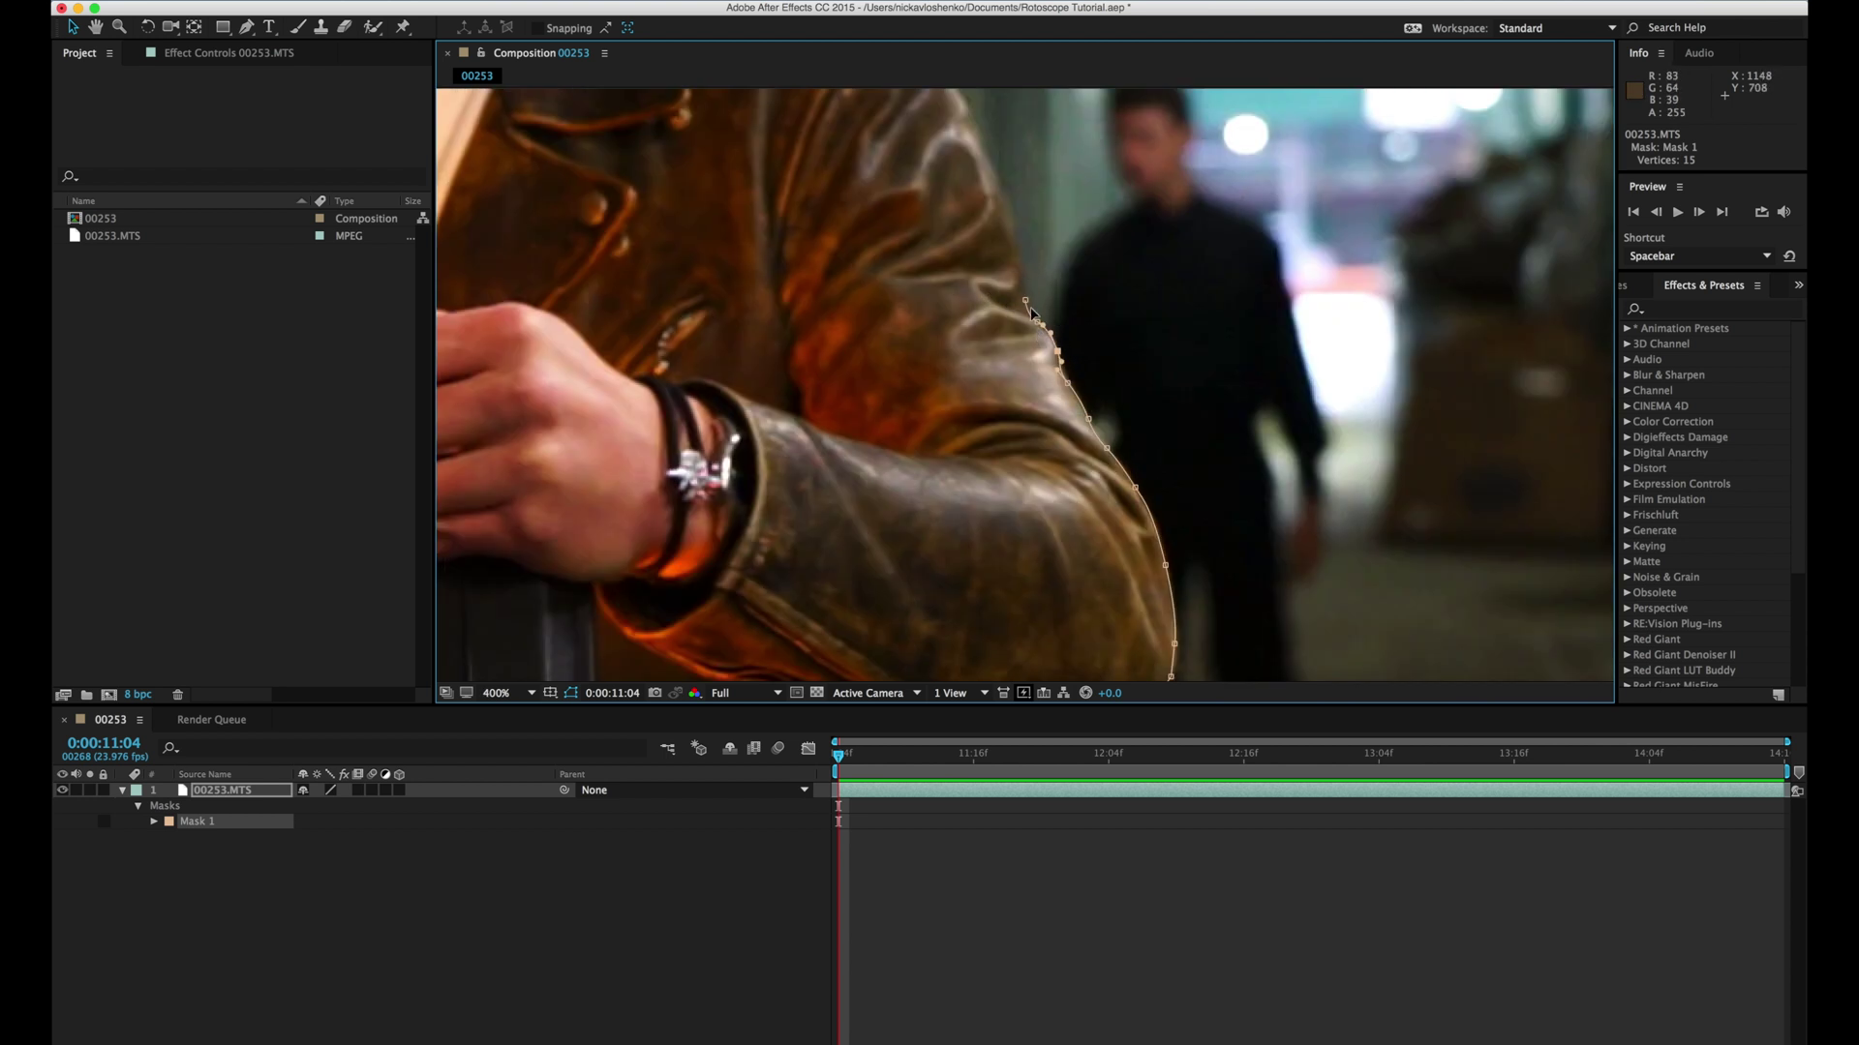
left_click(215, 823)
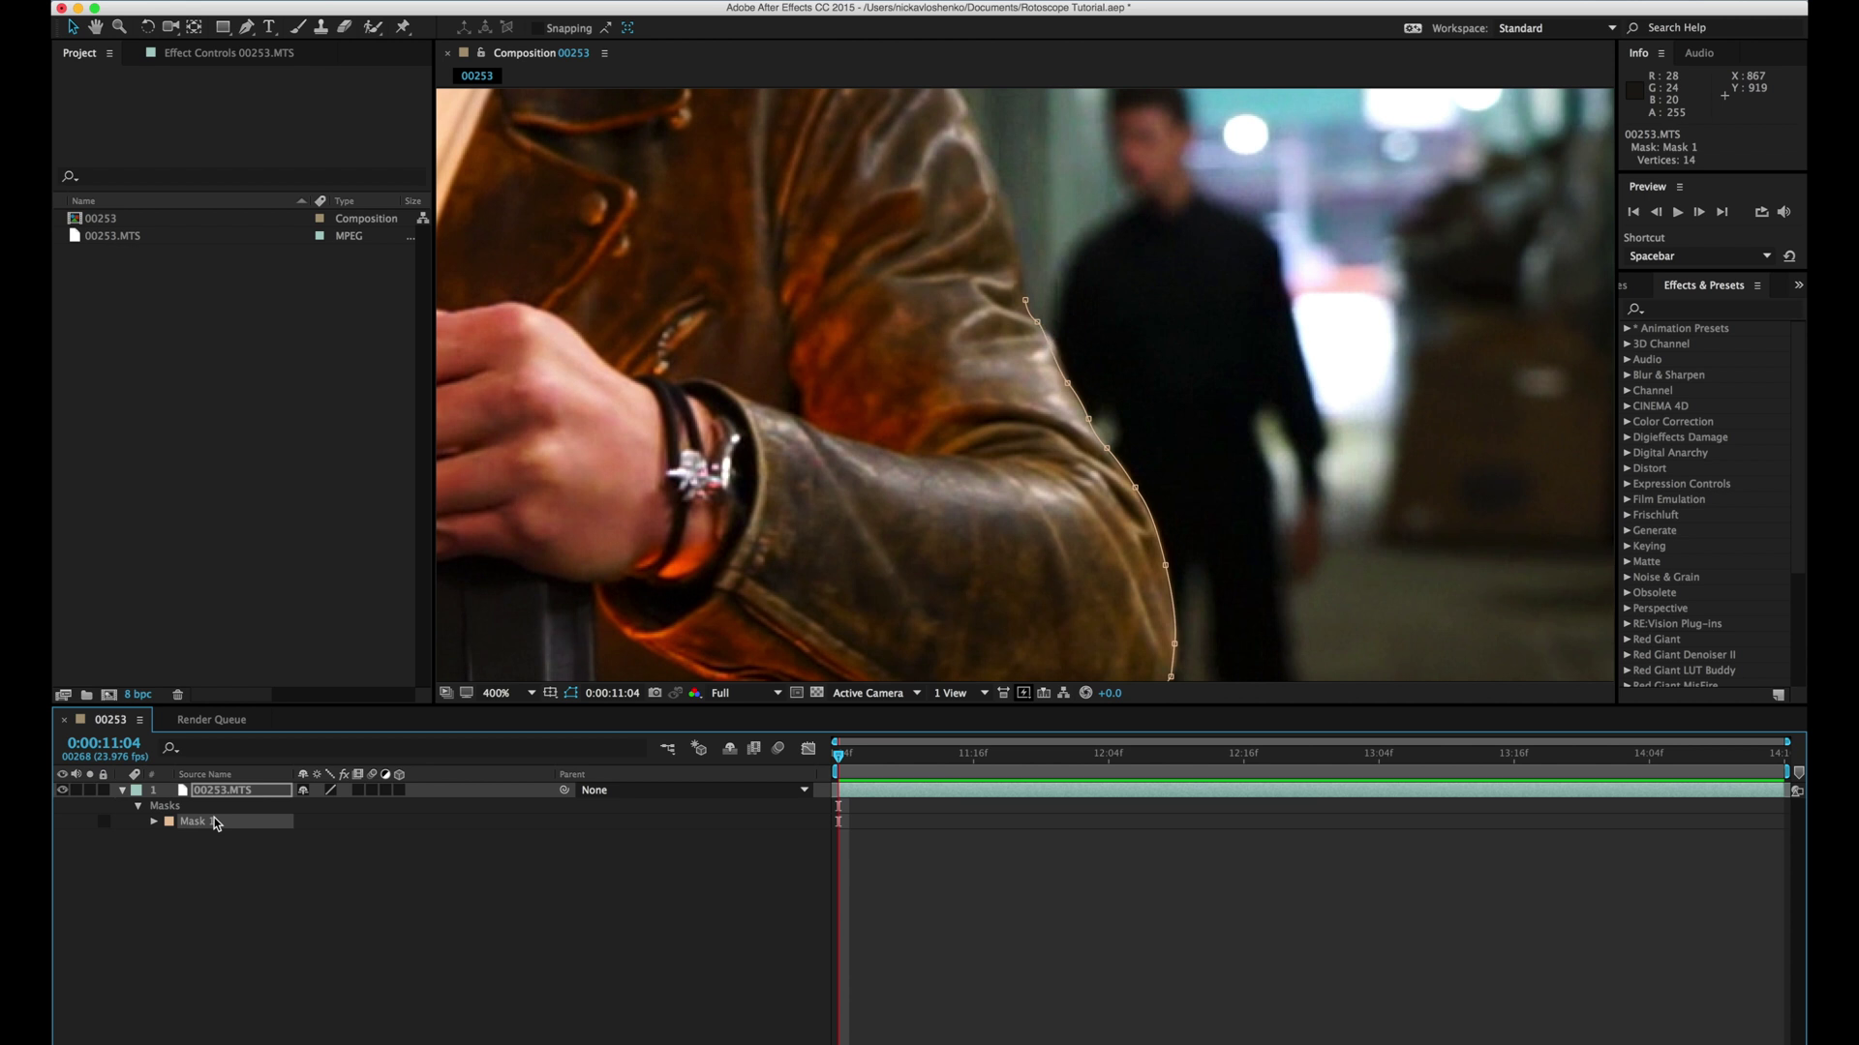
Step: Delete Mask 1 and turn RotoBezier back on for the Pen tool
left_click(188, 830)
key("Delete")
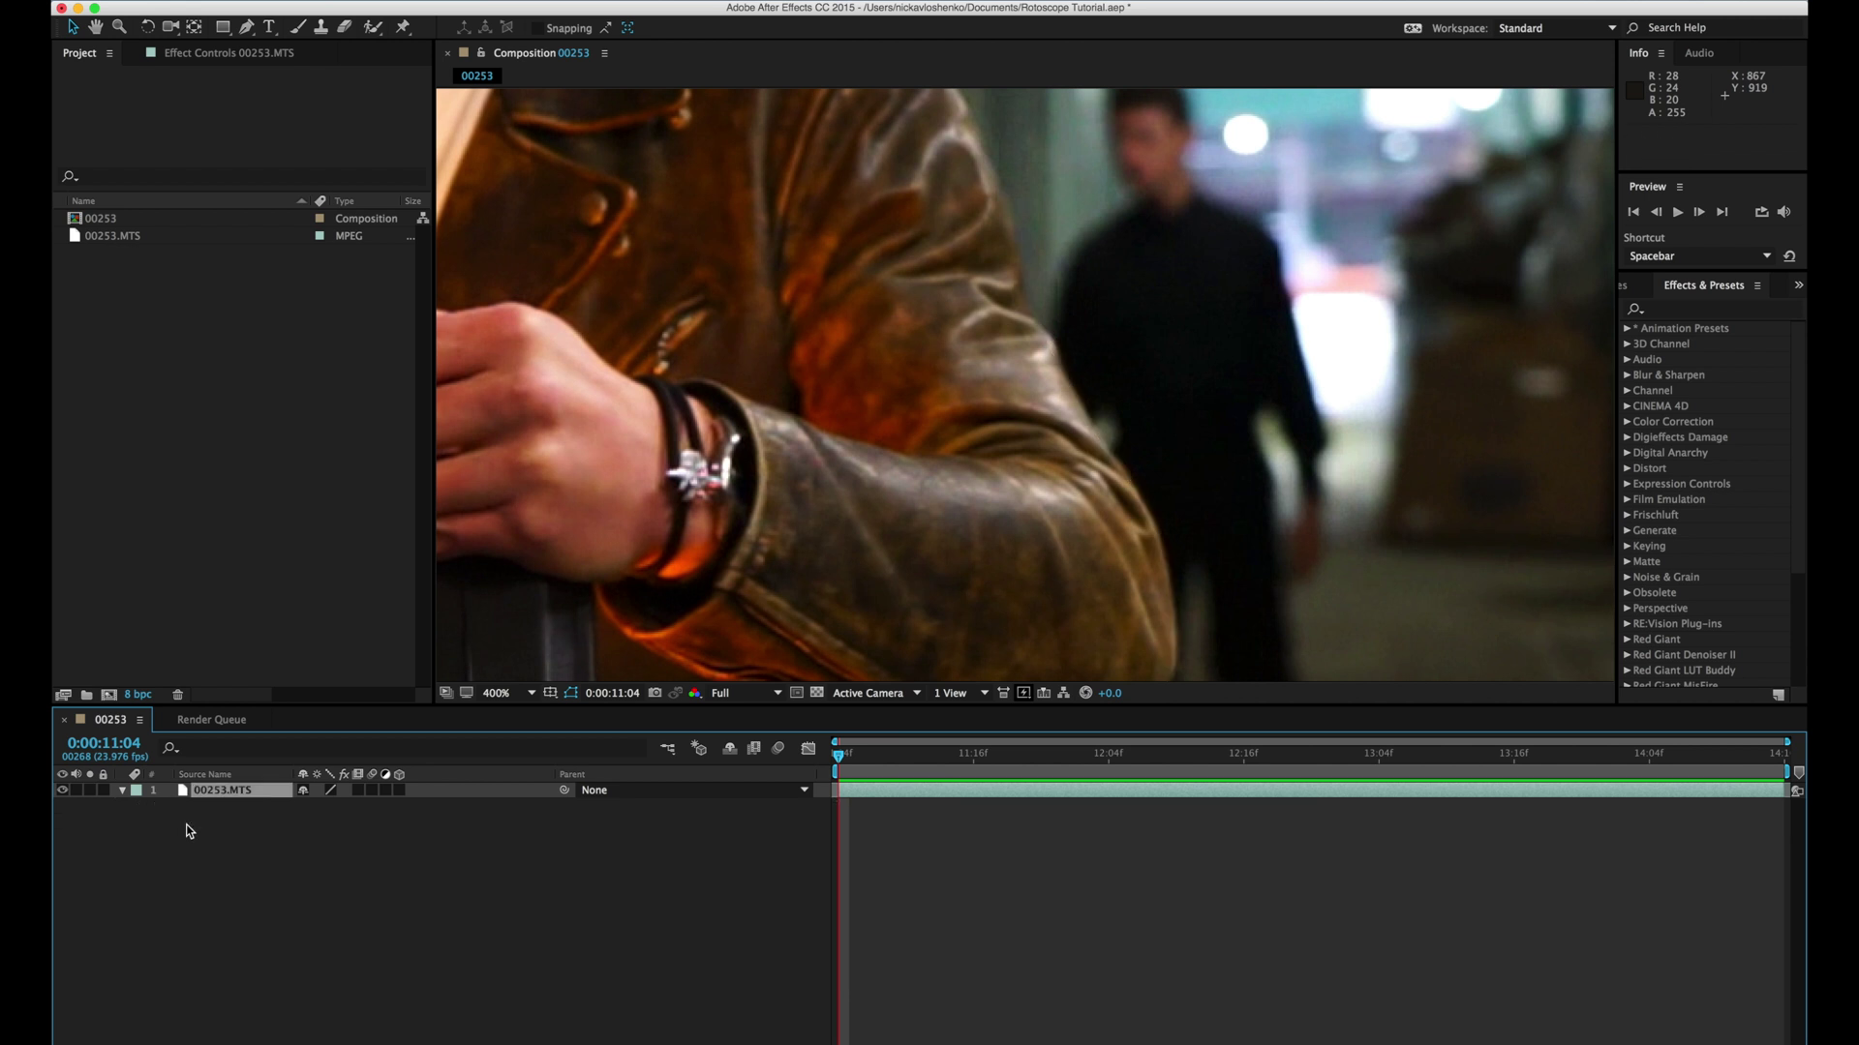
left_click(246, 27)
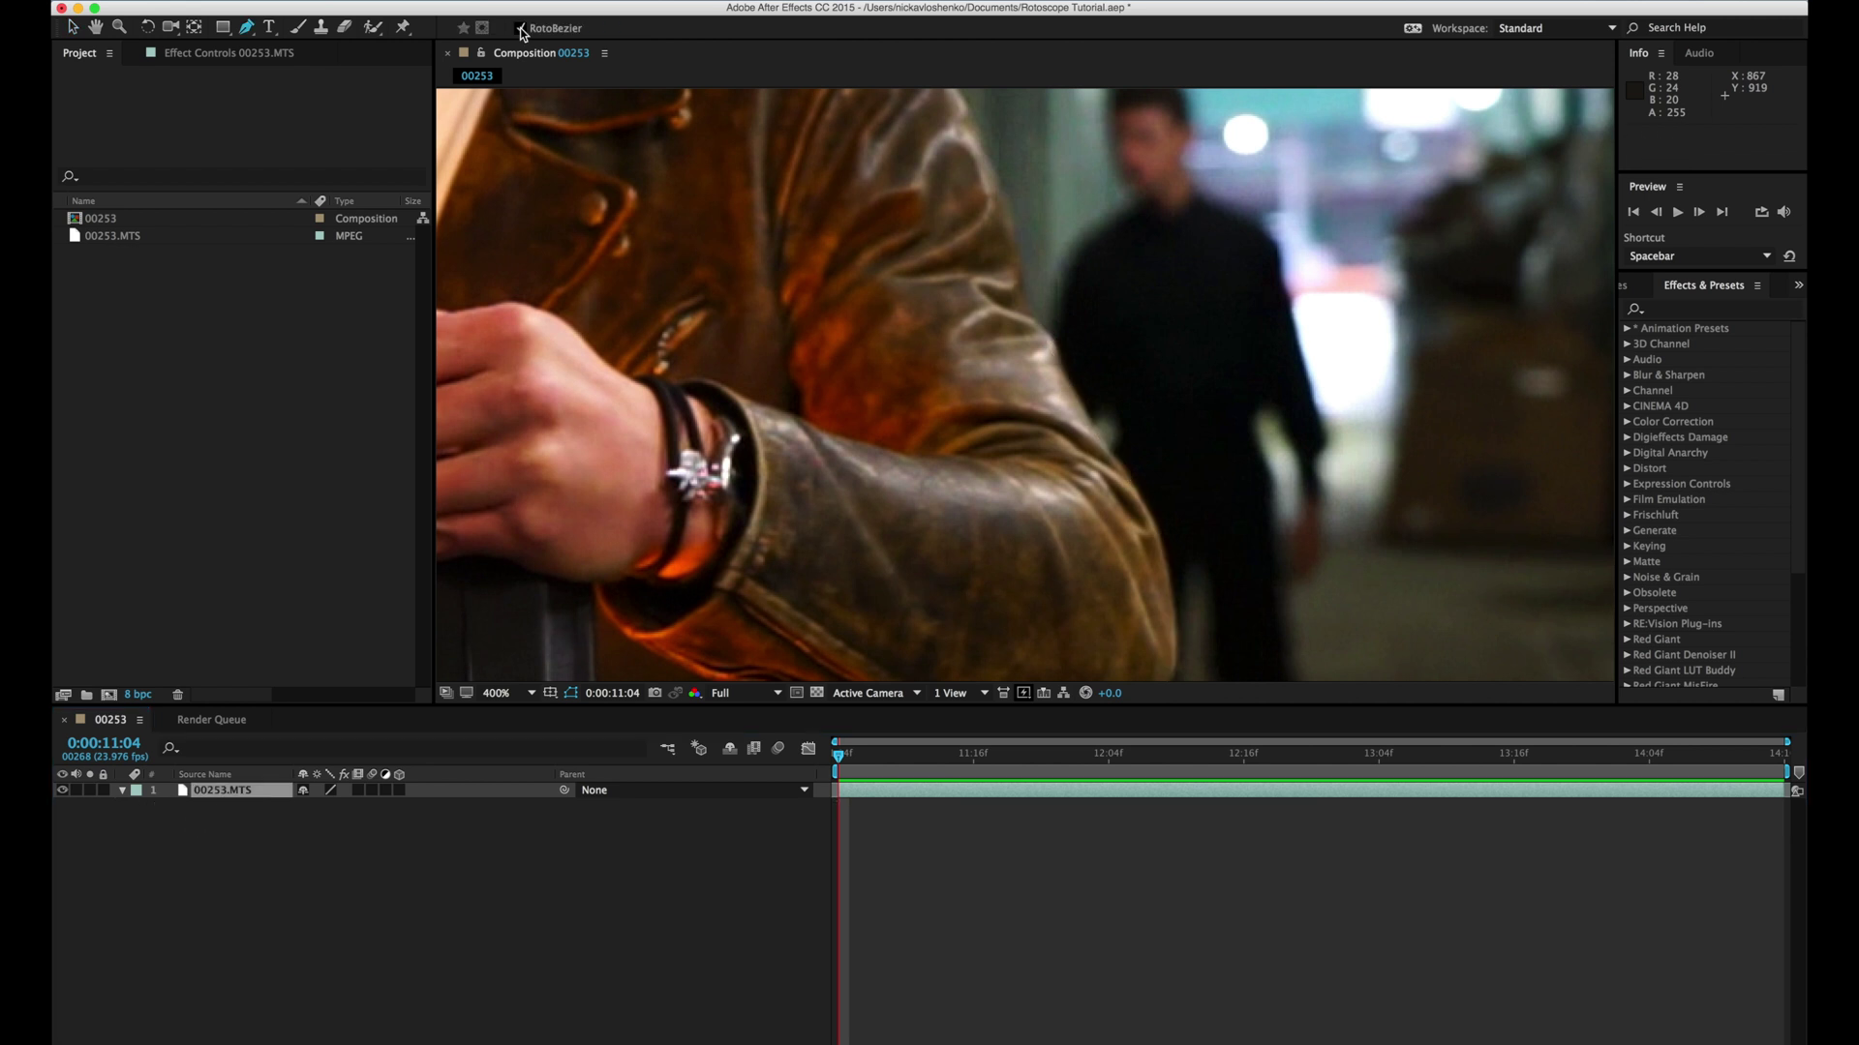
Step: Pan and zoom to 800% to frame the underside of the sleeve cuff
key("h")
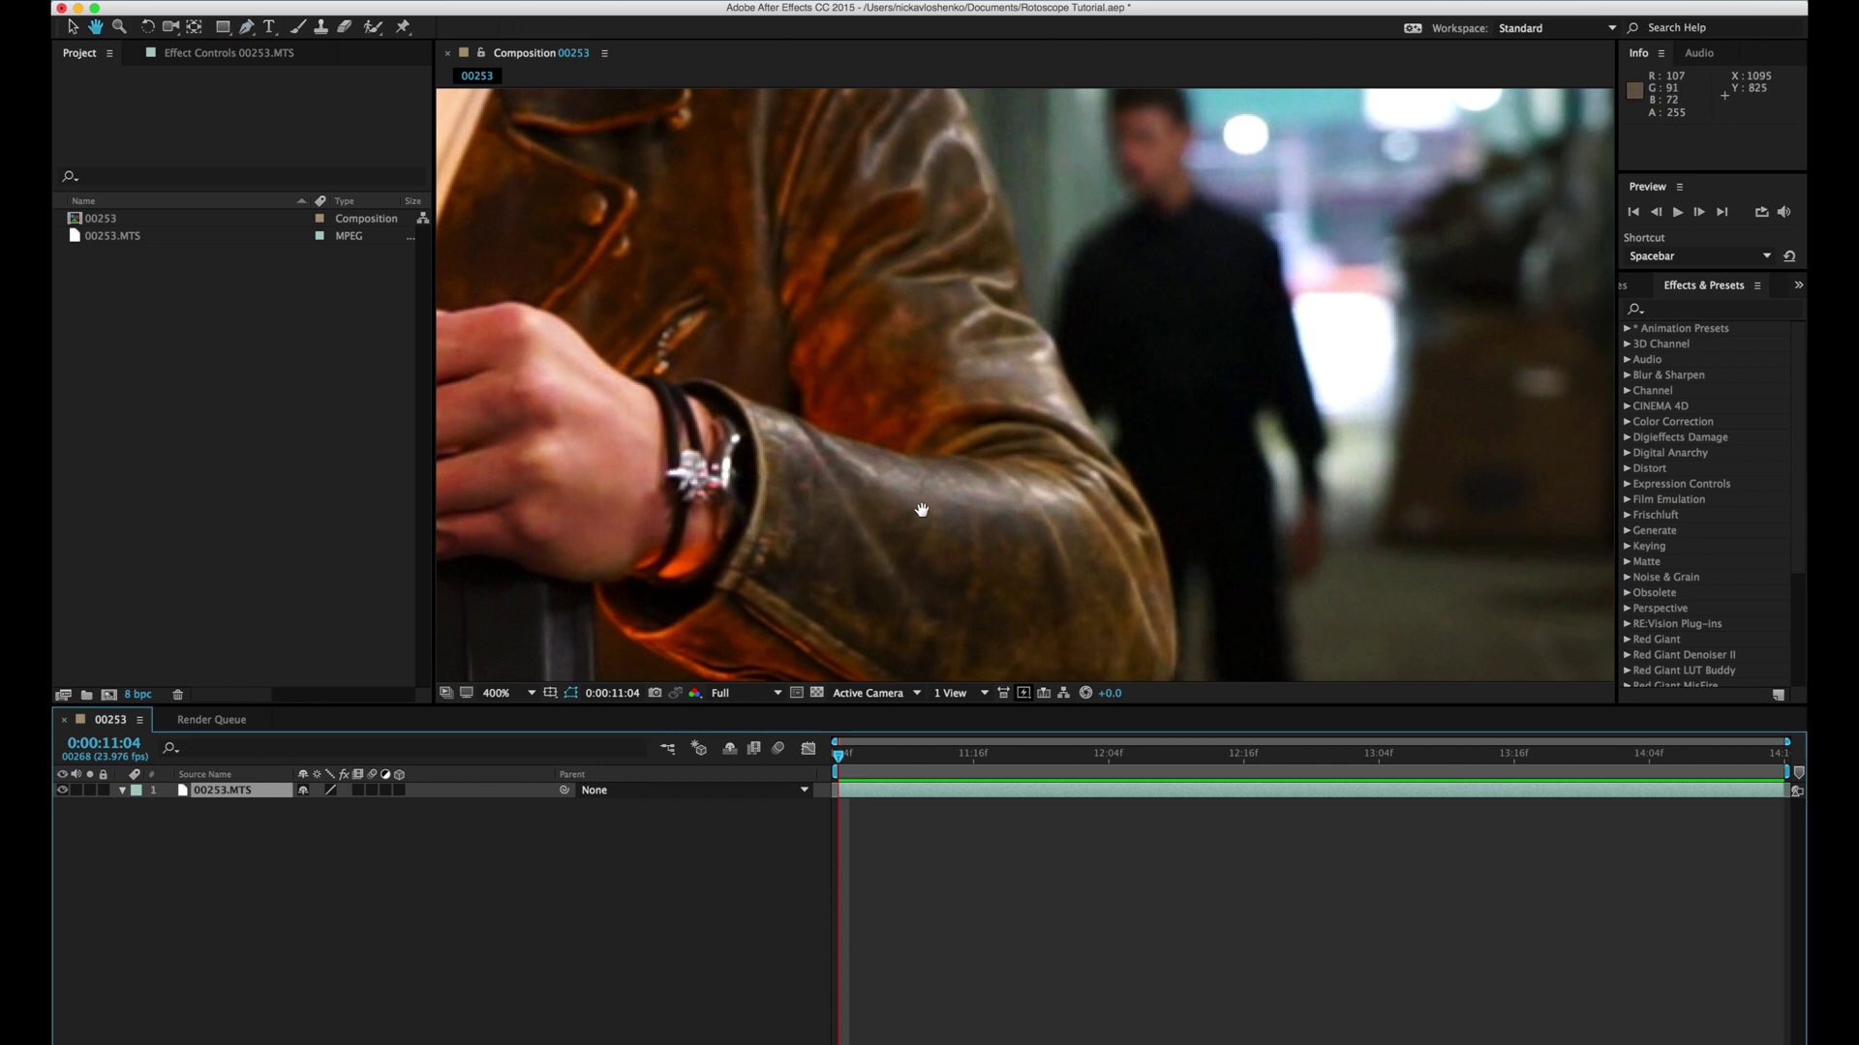
left_click_drag(920, 506, 1155, 358)
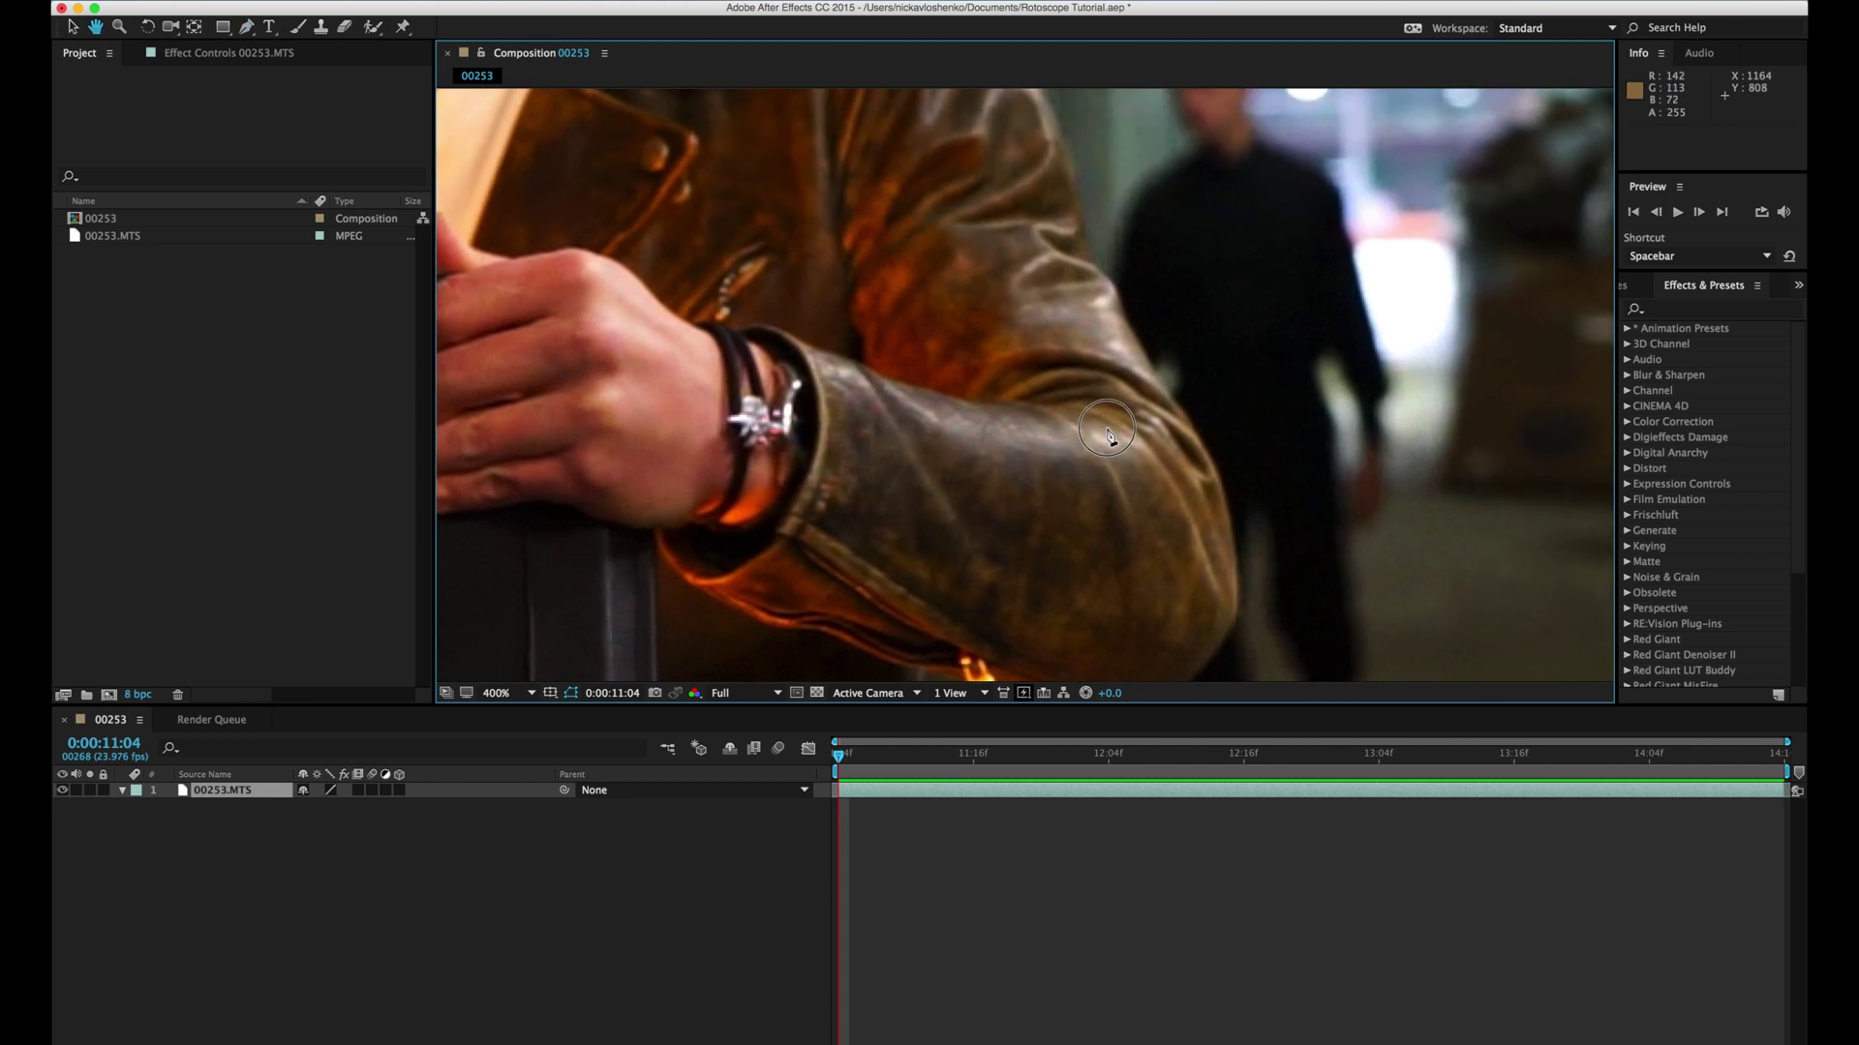
left_click_drag(1108, 432, 1103, 433)
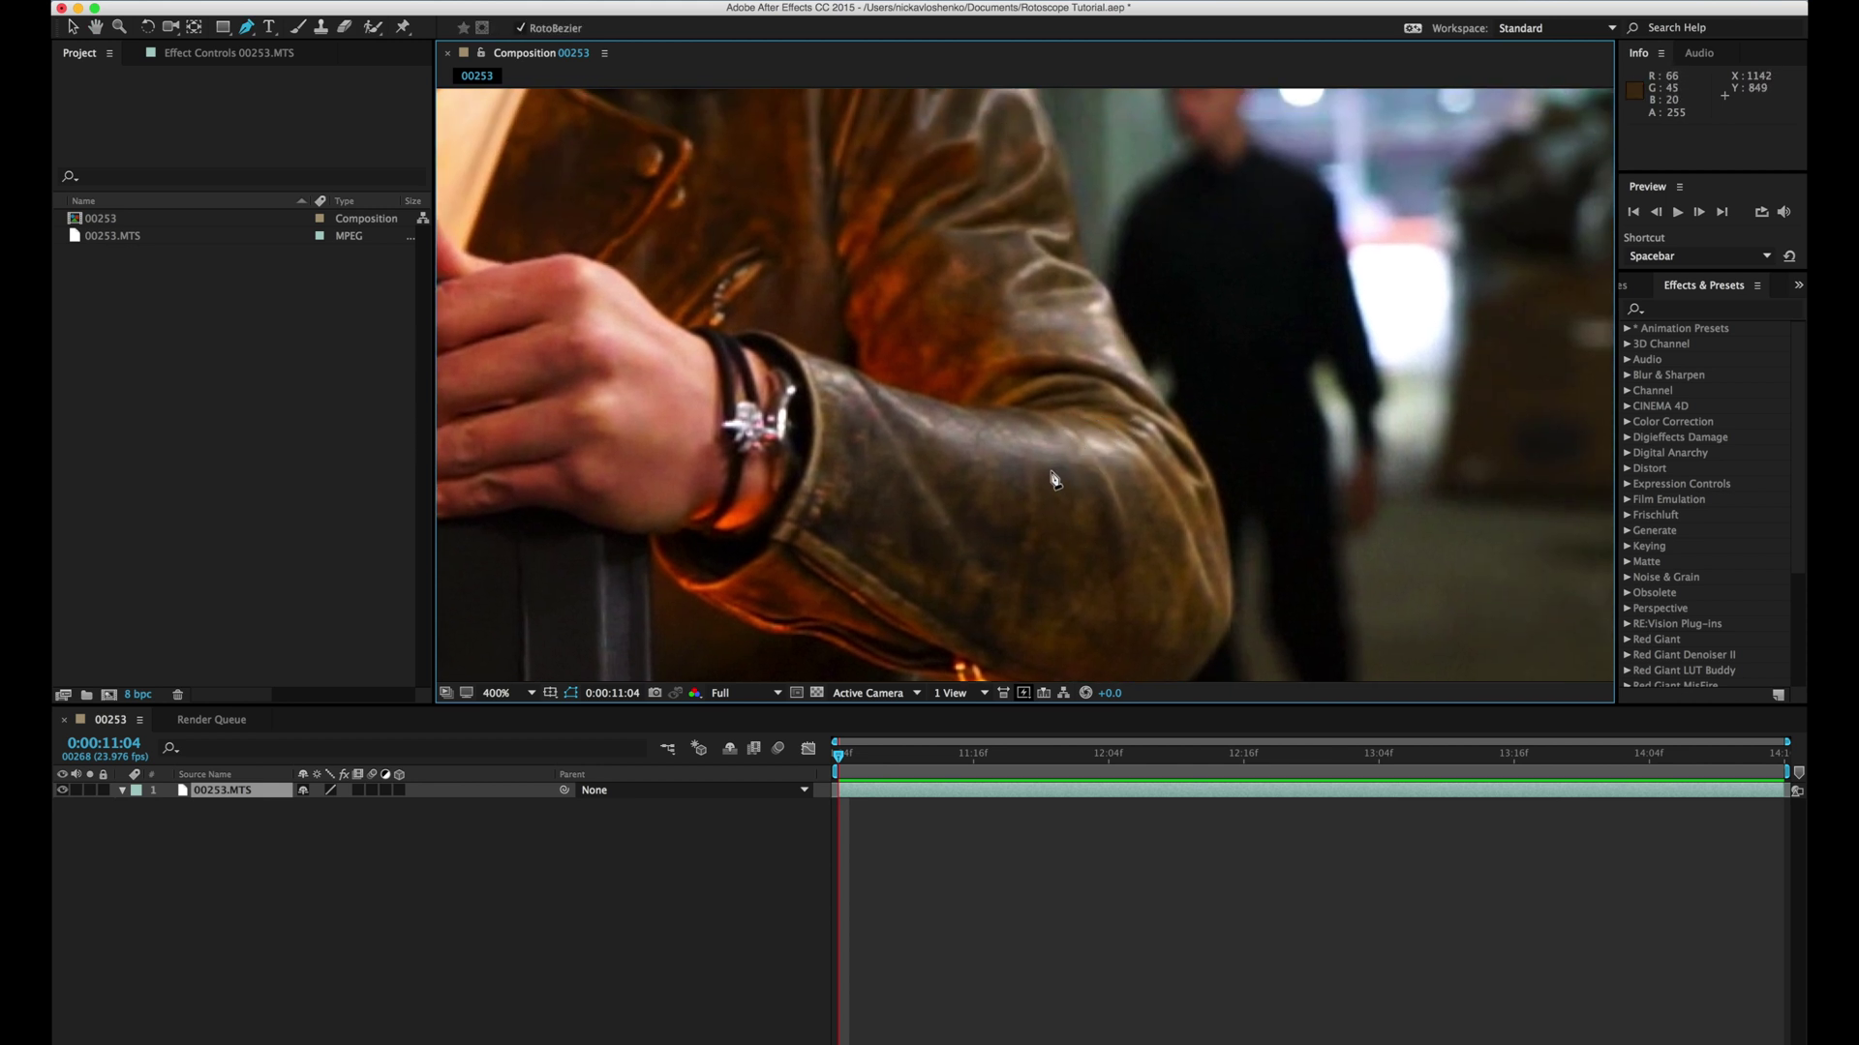
scroll(1082, 506, "up", 5)
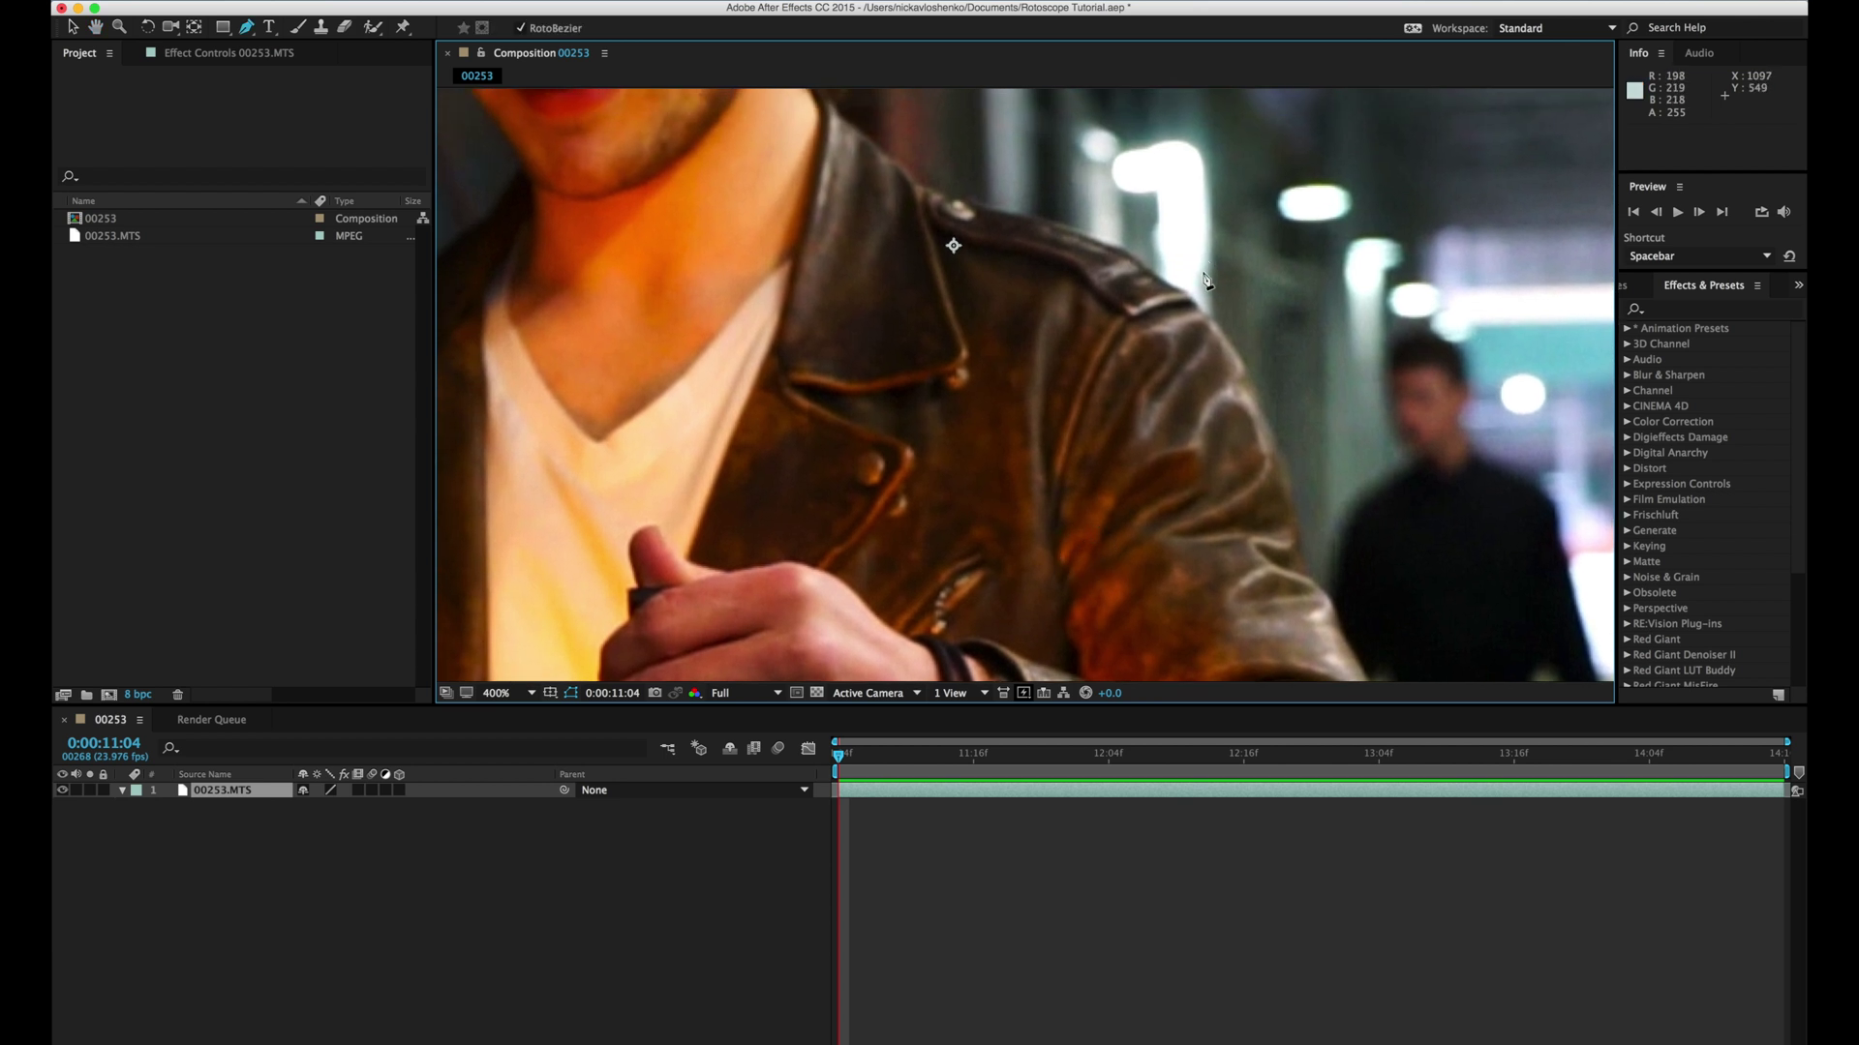
scroll(1174, 484, "down", 5)
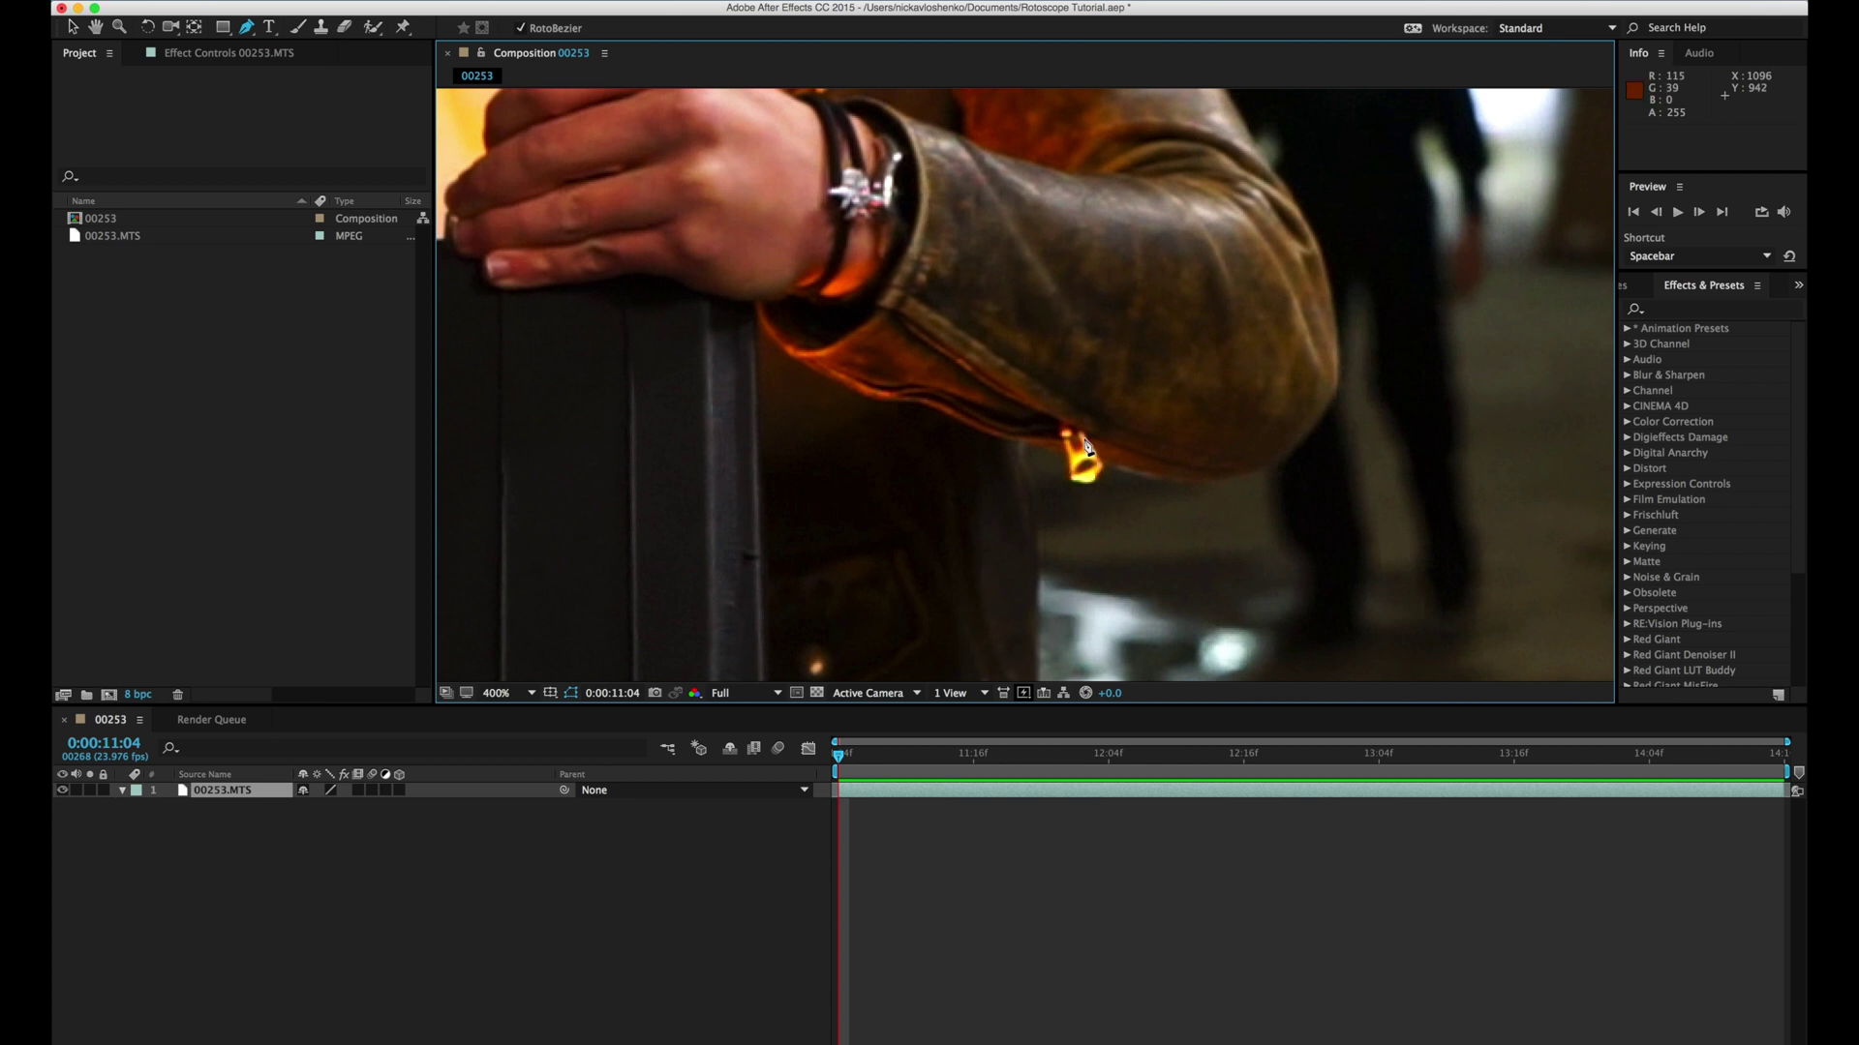
left_click_drag(962, 353, 926, 410)
key("g")
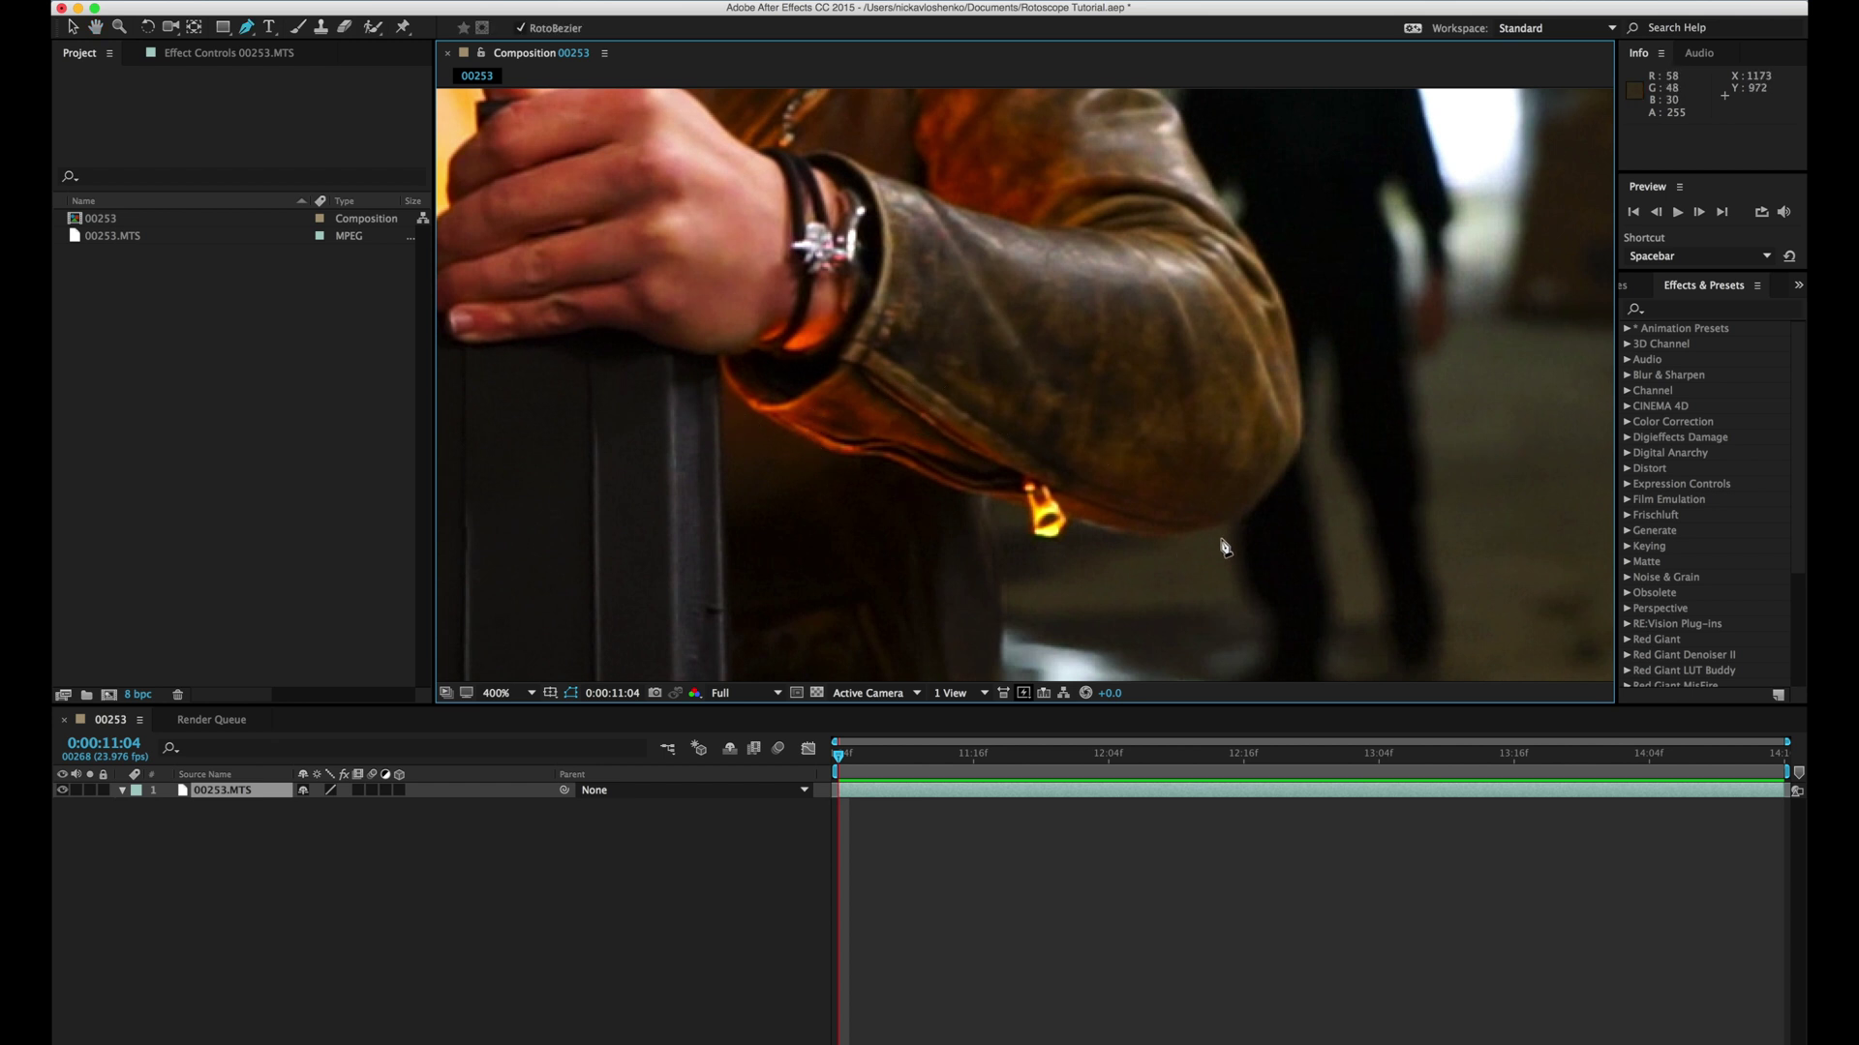
key("h")
left_click_drag(875, 430, 949, 410)
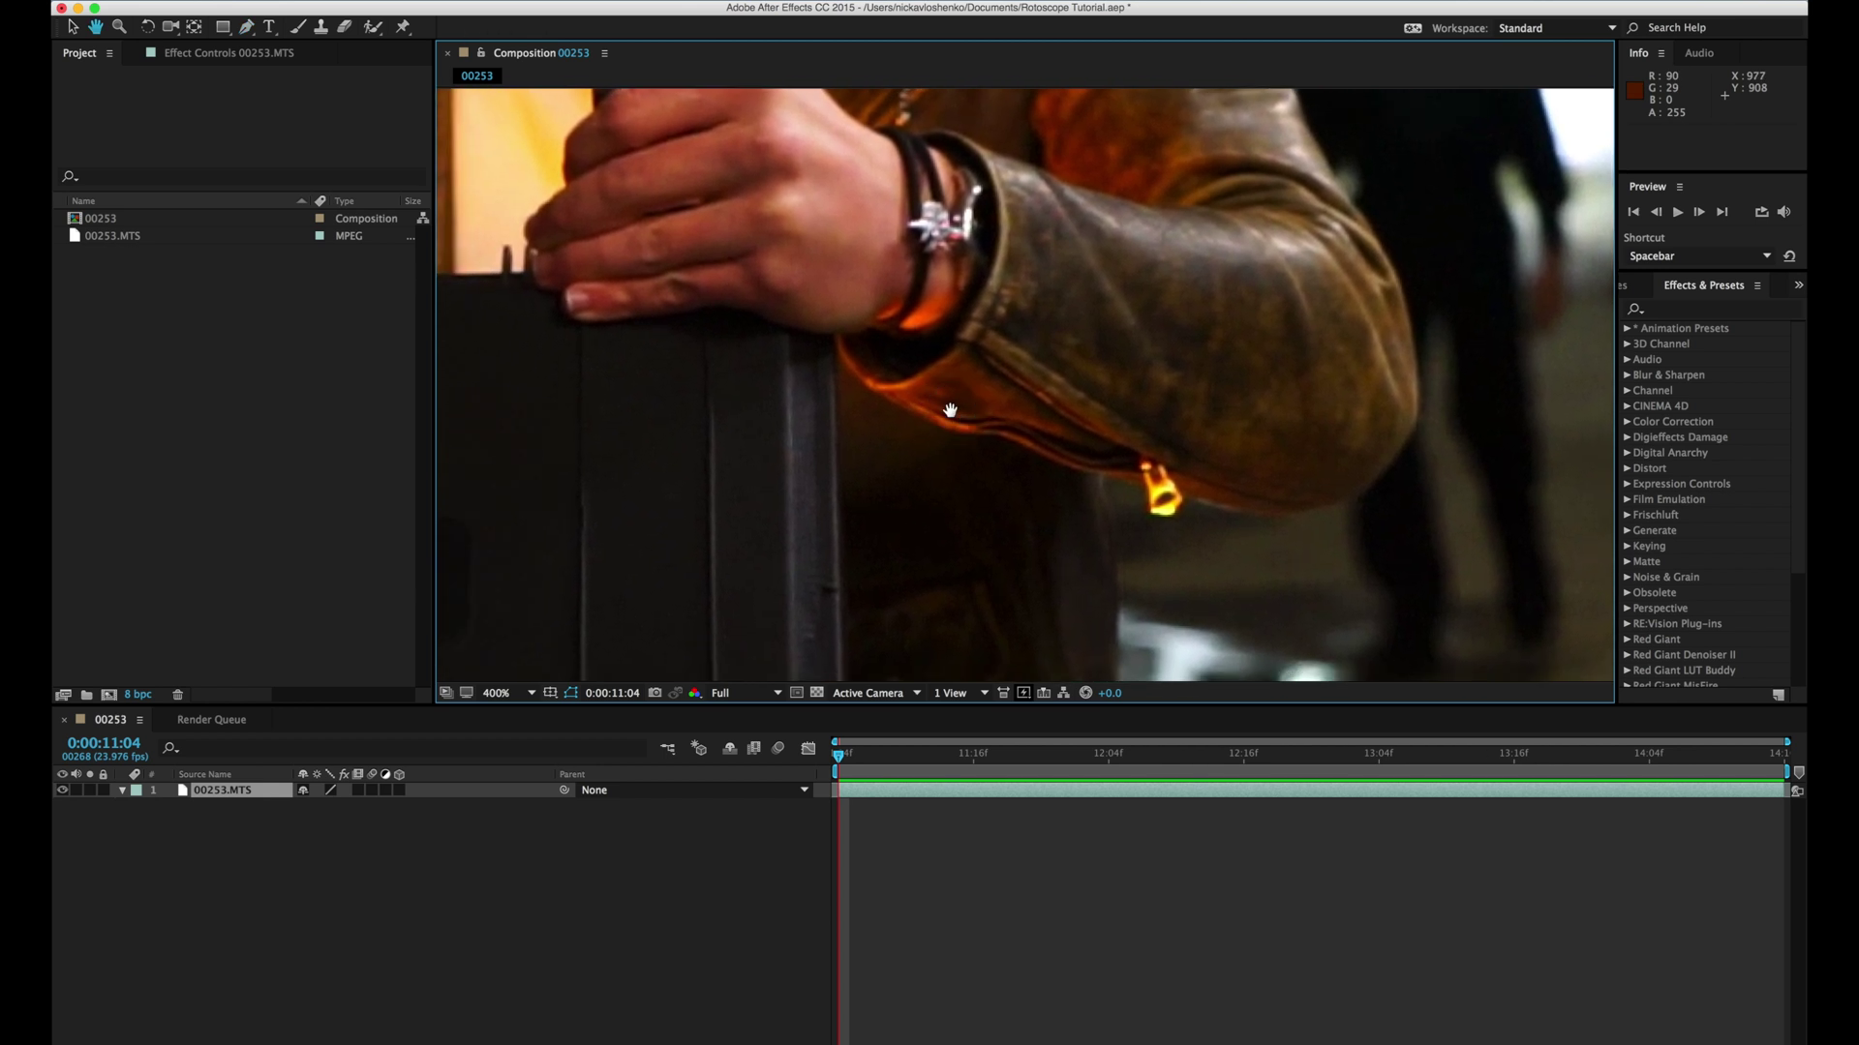
key("g")
key("period")
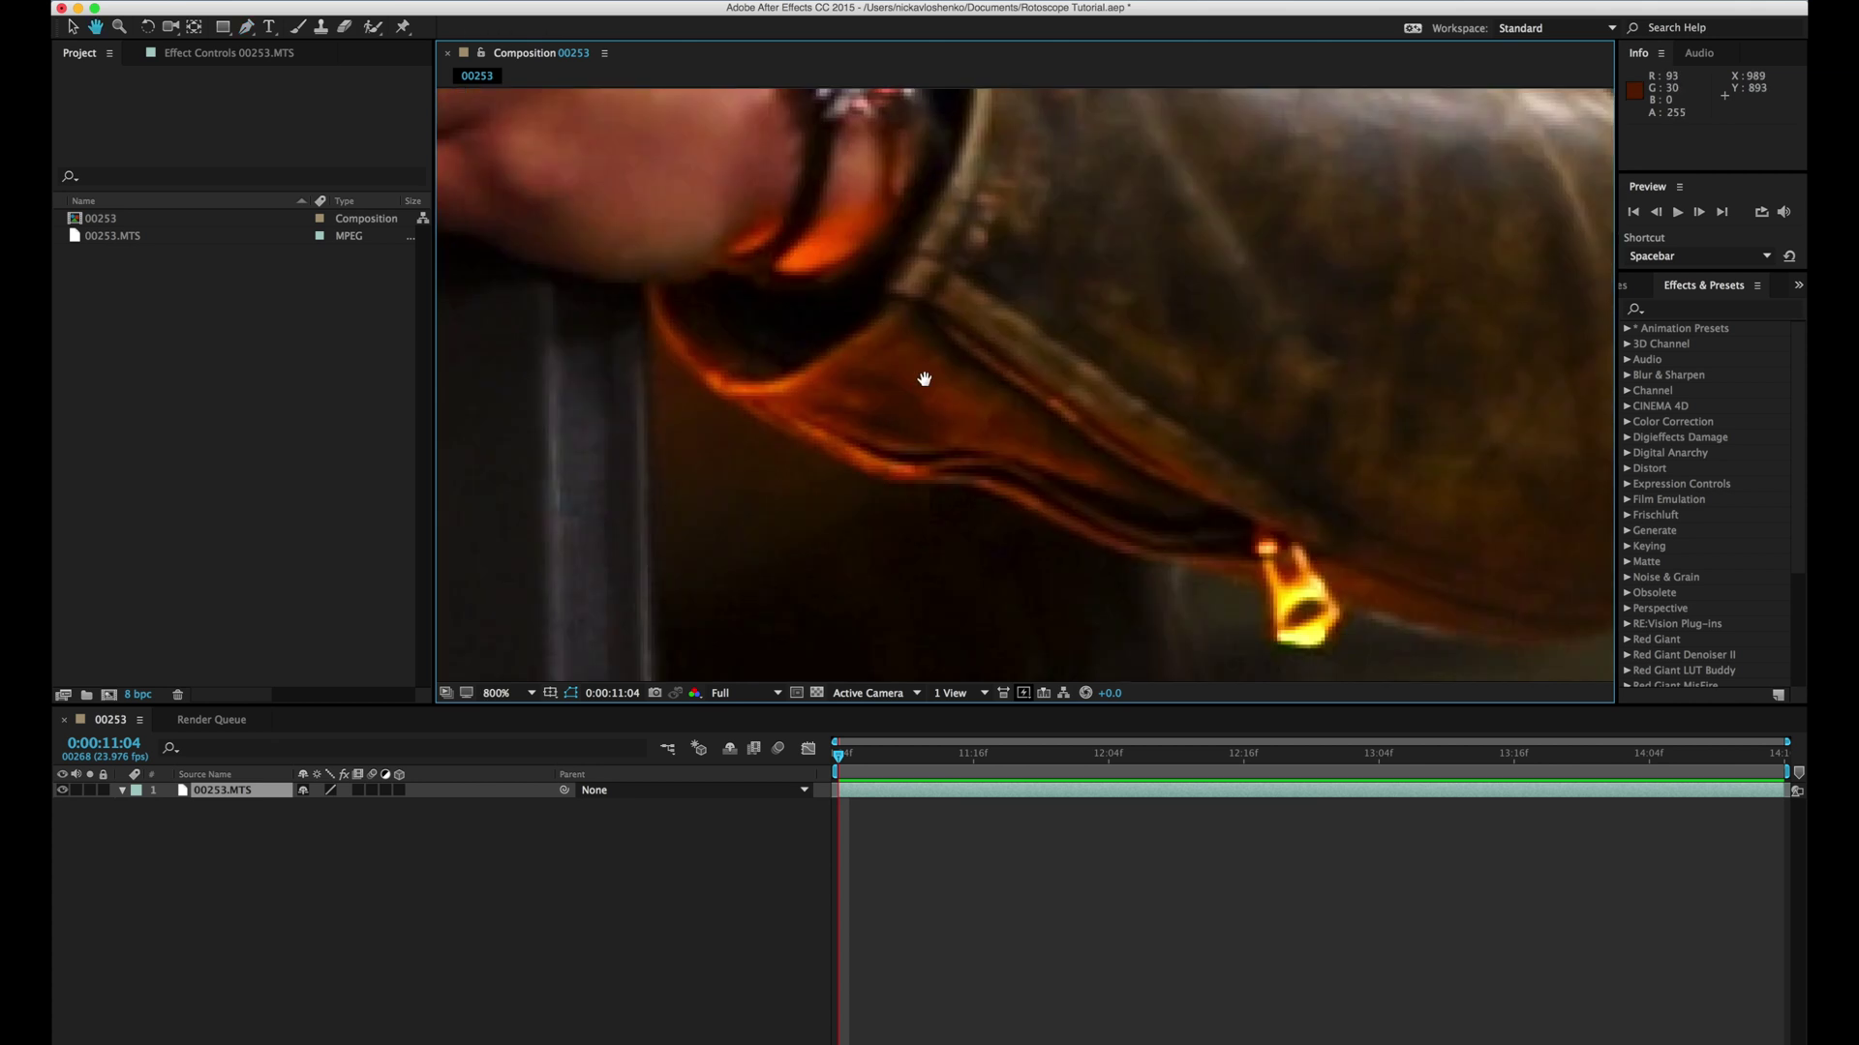
left_click_drag(921, 378, 986, 306)
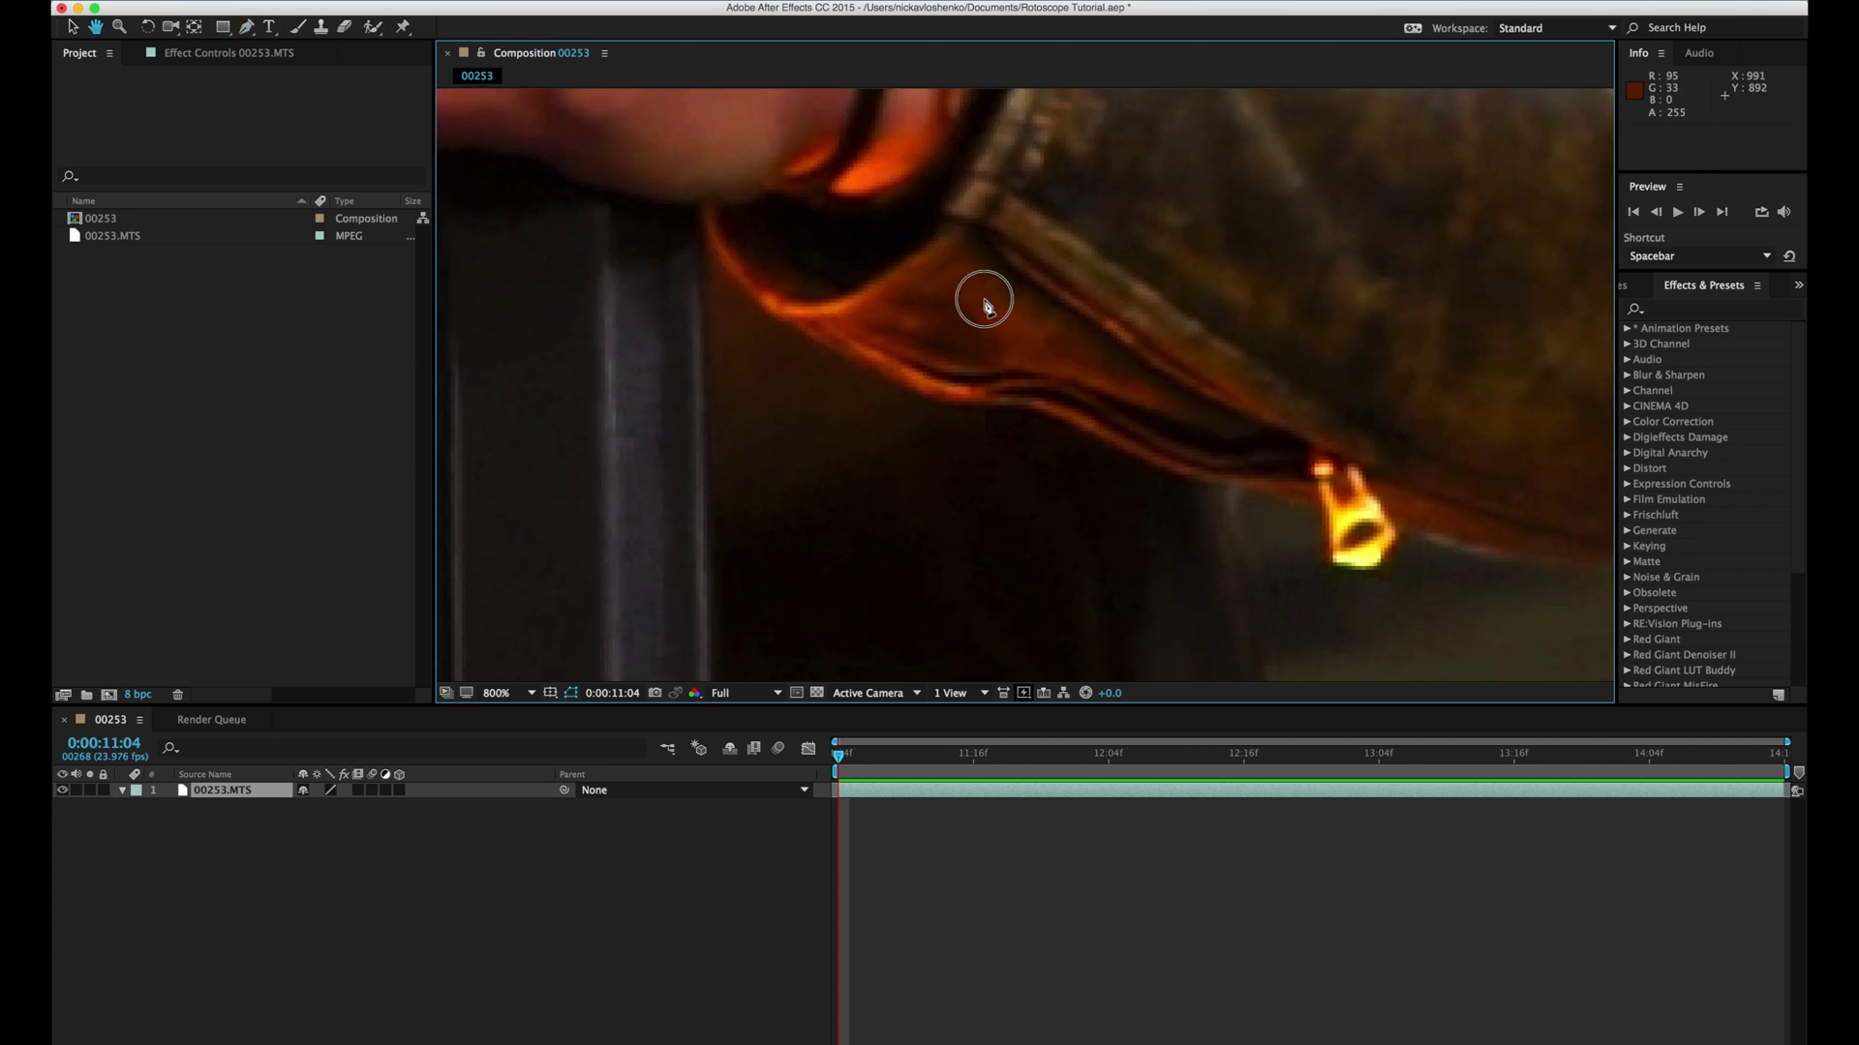
Step: Start a new RotoBezier mask at the cuff and trace the sleeve's lower edge to the zipper pull
left_click(716, 257)
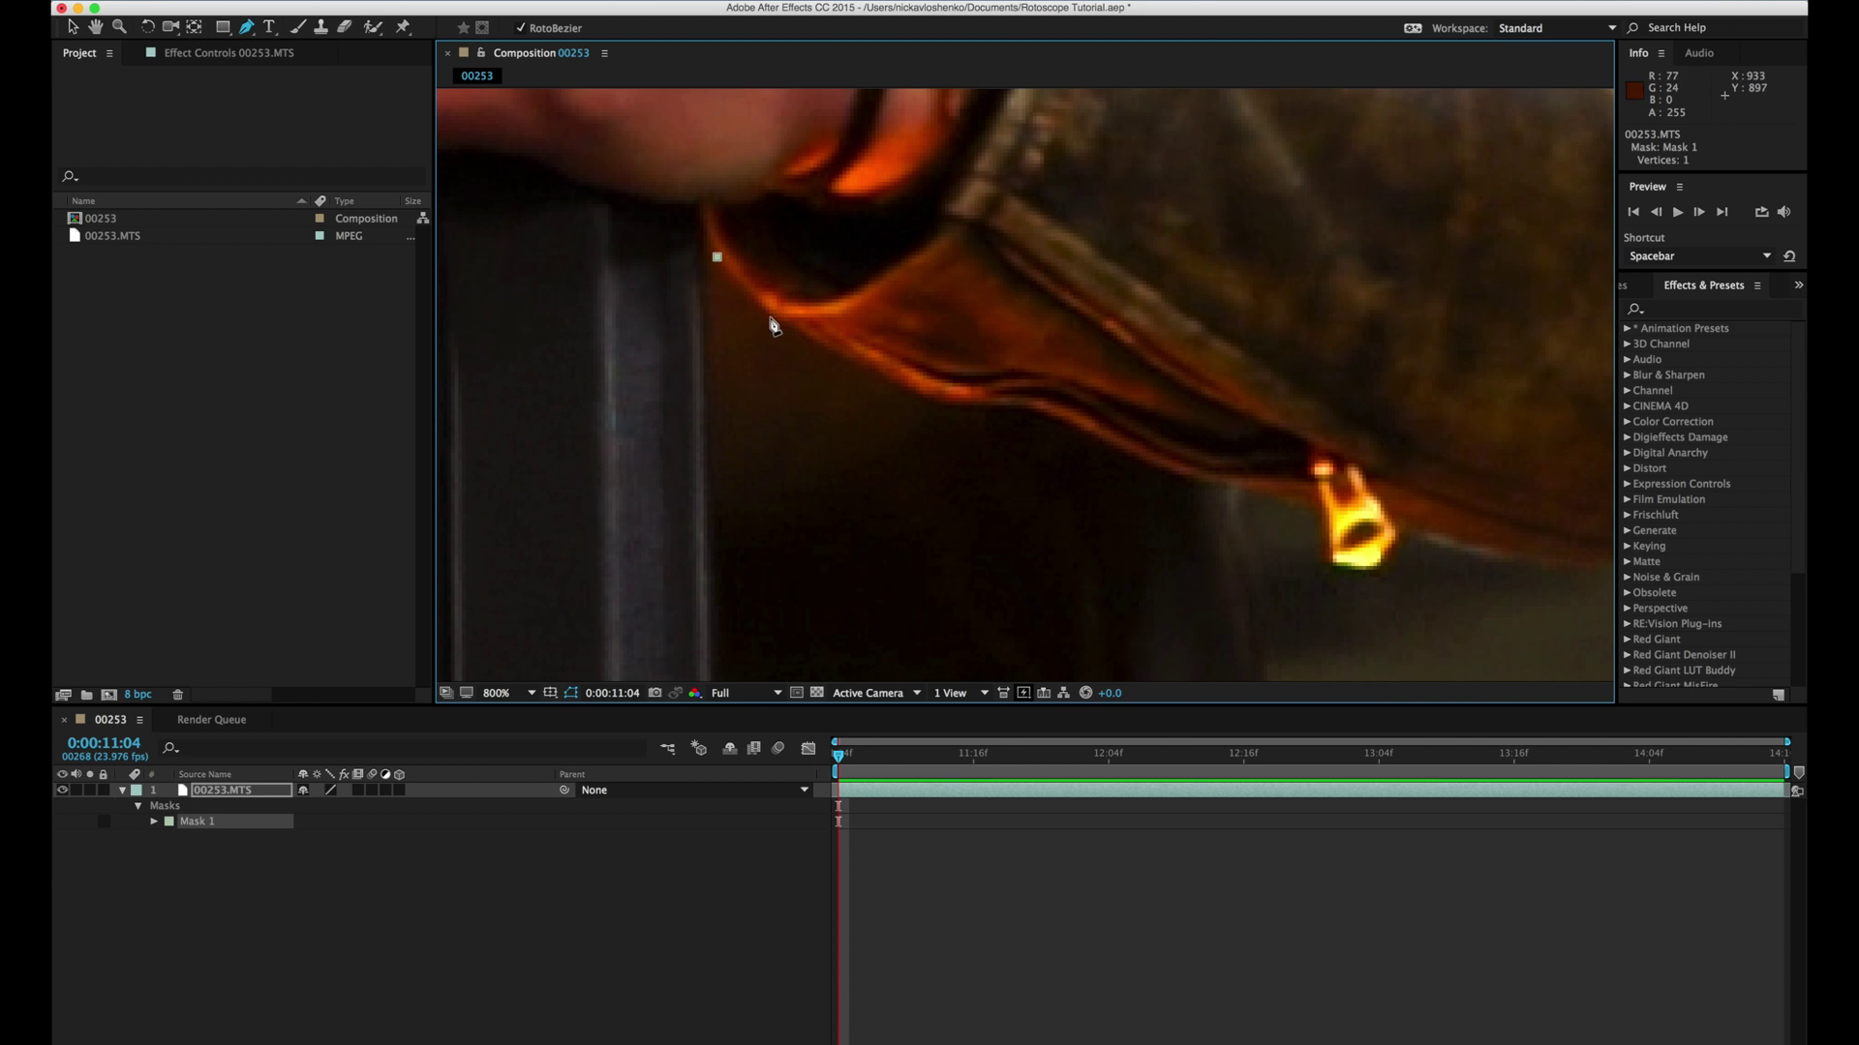
left_click(770, 313)
left_click(813, 339)
left_click(868, 371)
left_click(929, 402)
left_click(1018, 406)
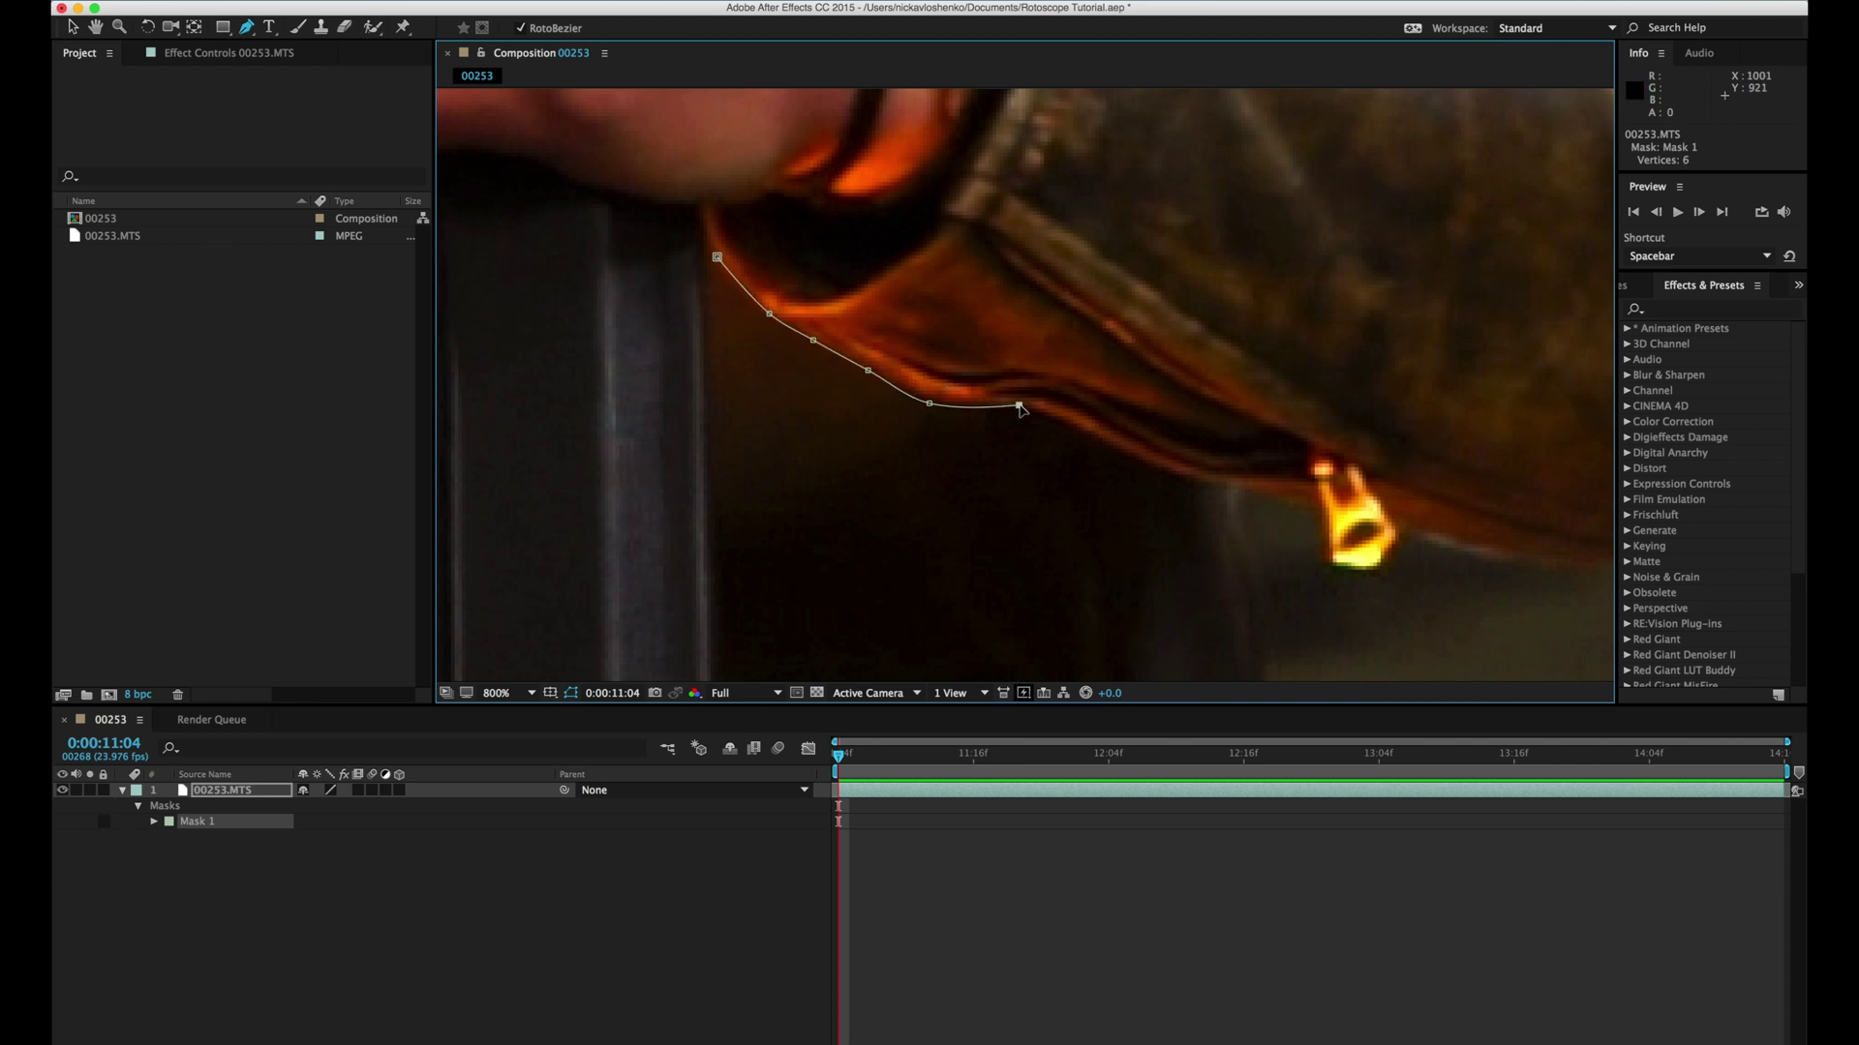
left_click(1097, 438)
left_click(1179, 477)
left_click(1243, 487)
left_click(1309, 506)
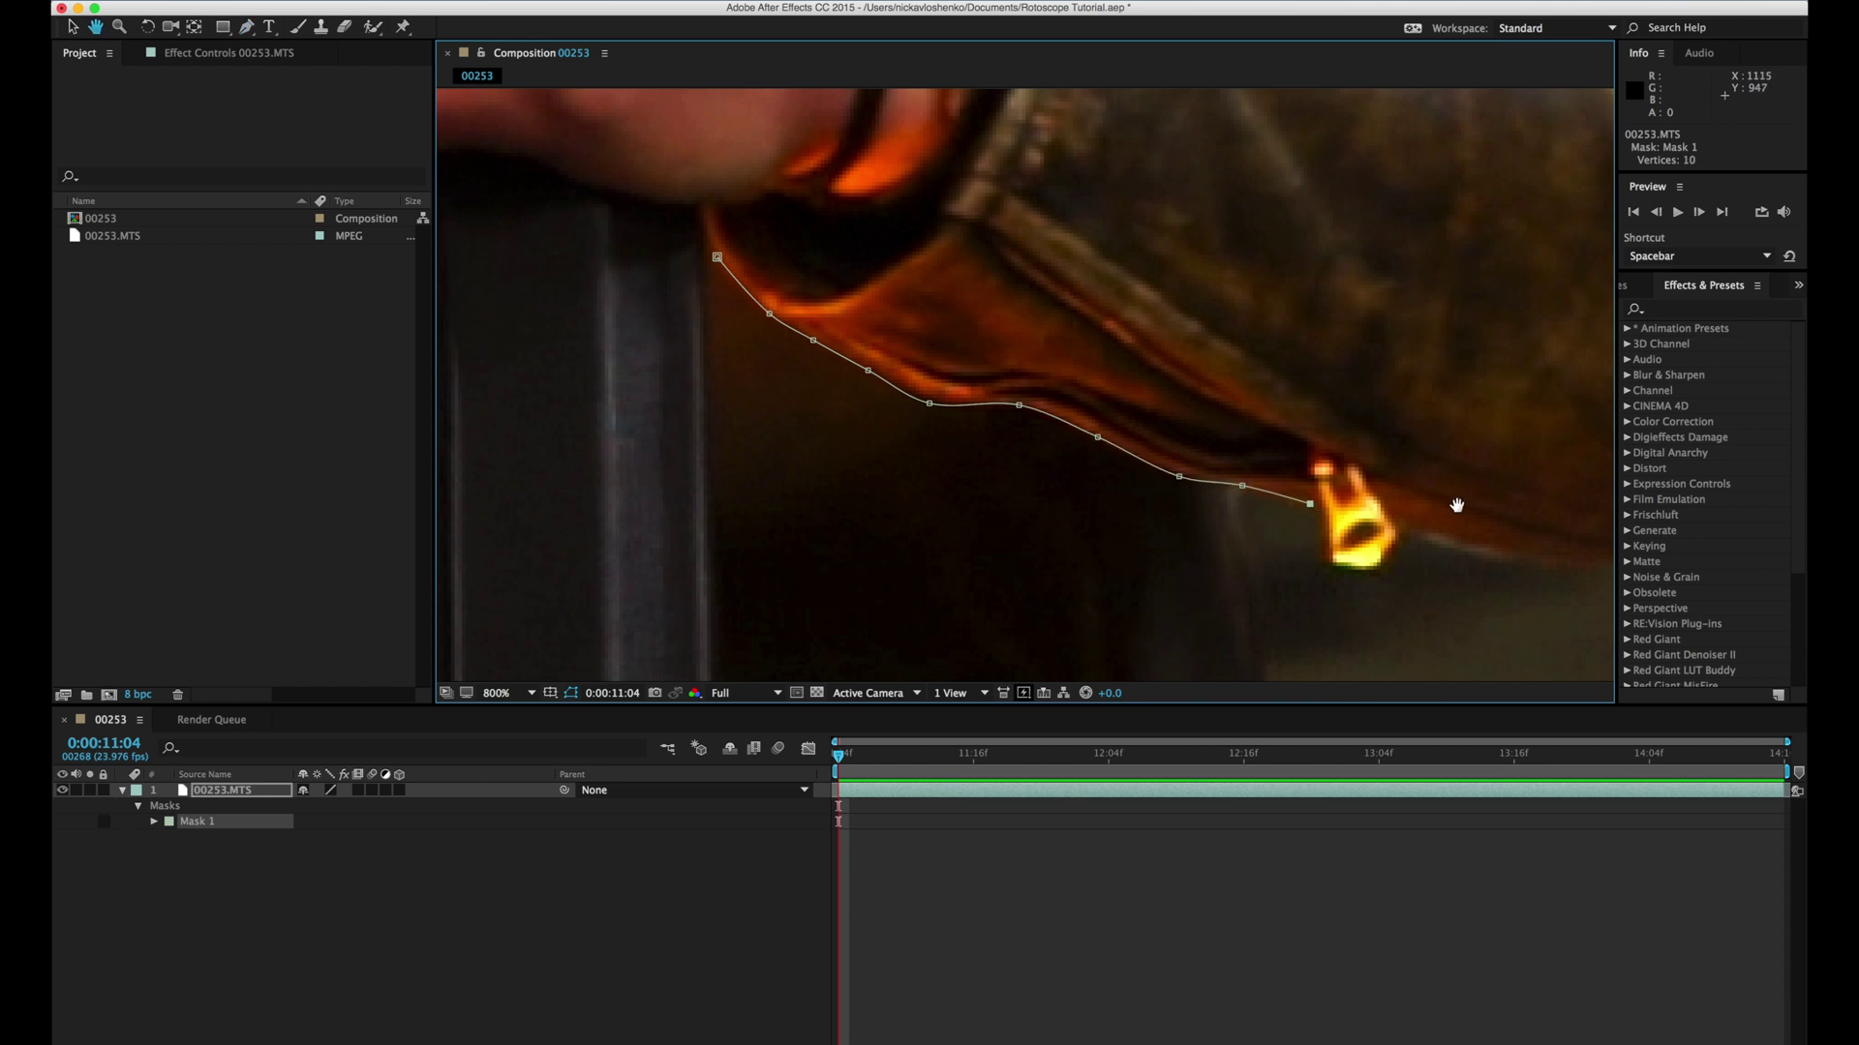
Step: Continue the mask along the sleeve's underside and around the elbow
left_click_drag(1452, 503, 1142, 396)
left_click(1140, 438)
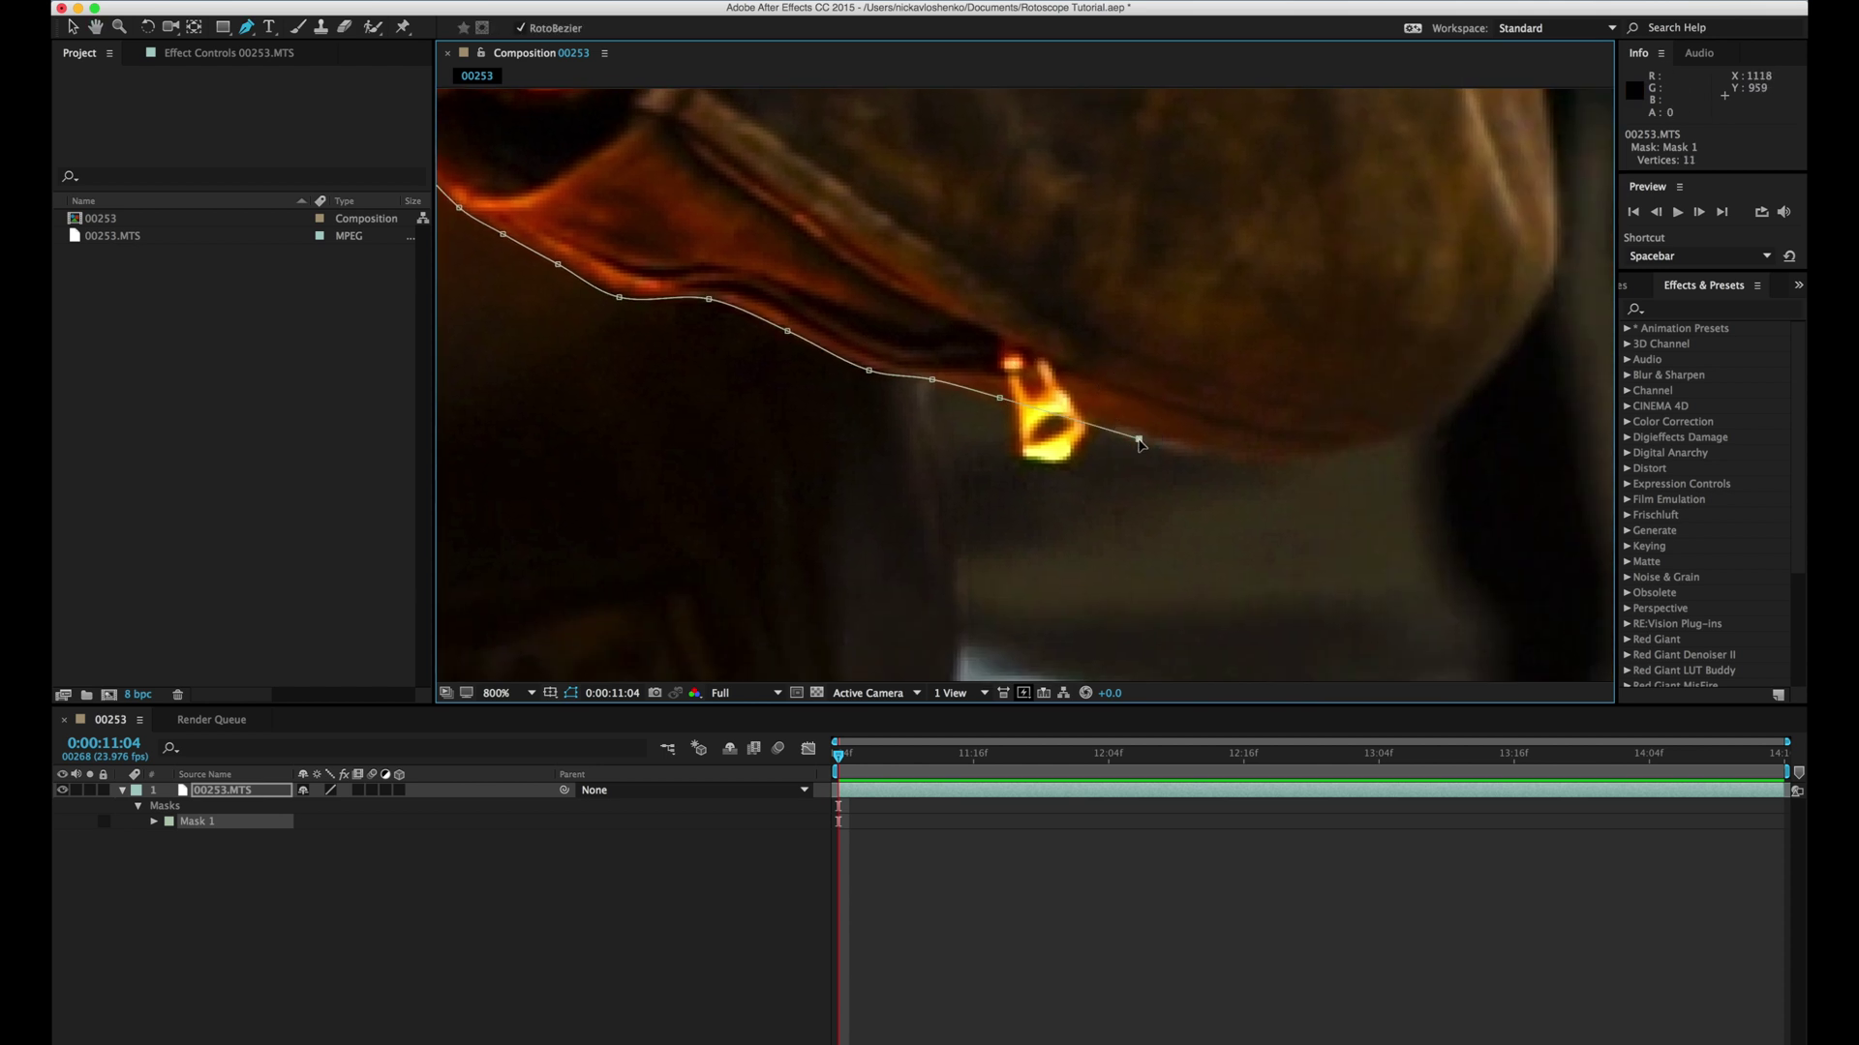
left_click(1257, 463)
left_click(1339, 450)
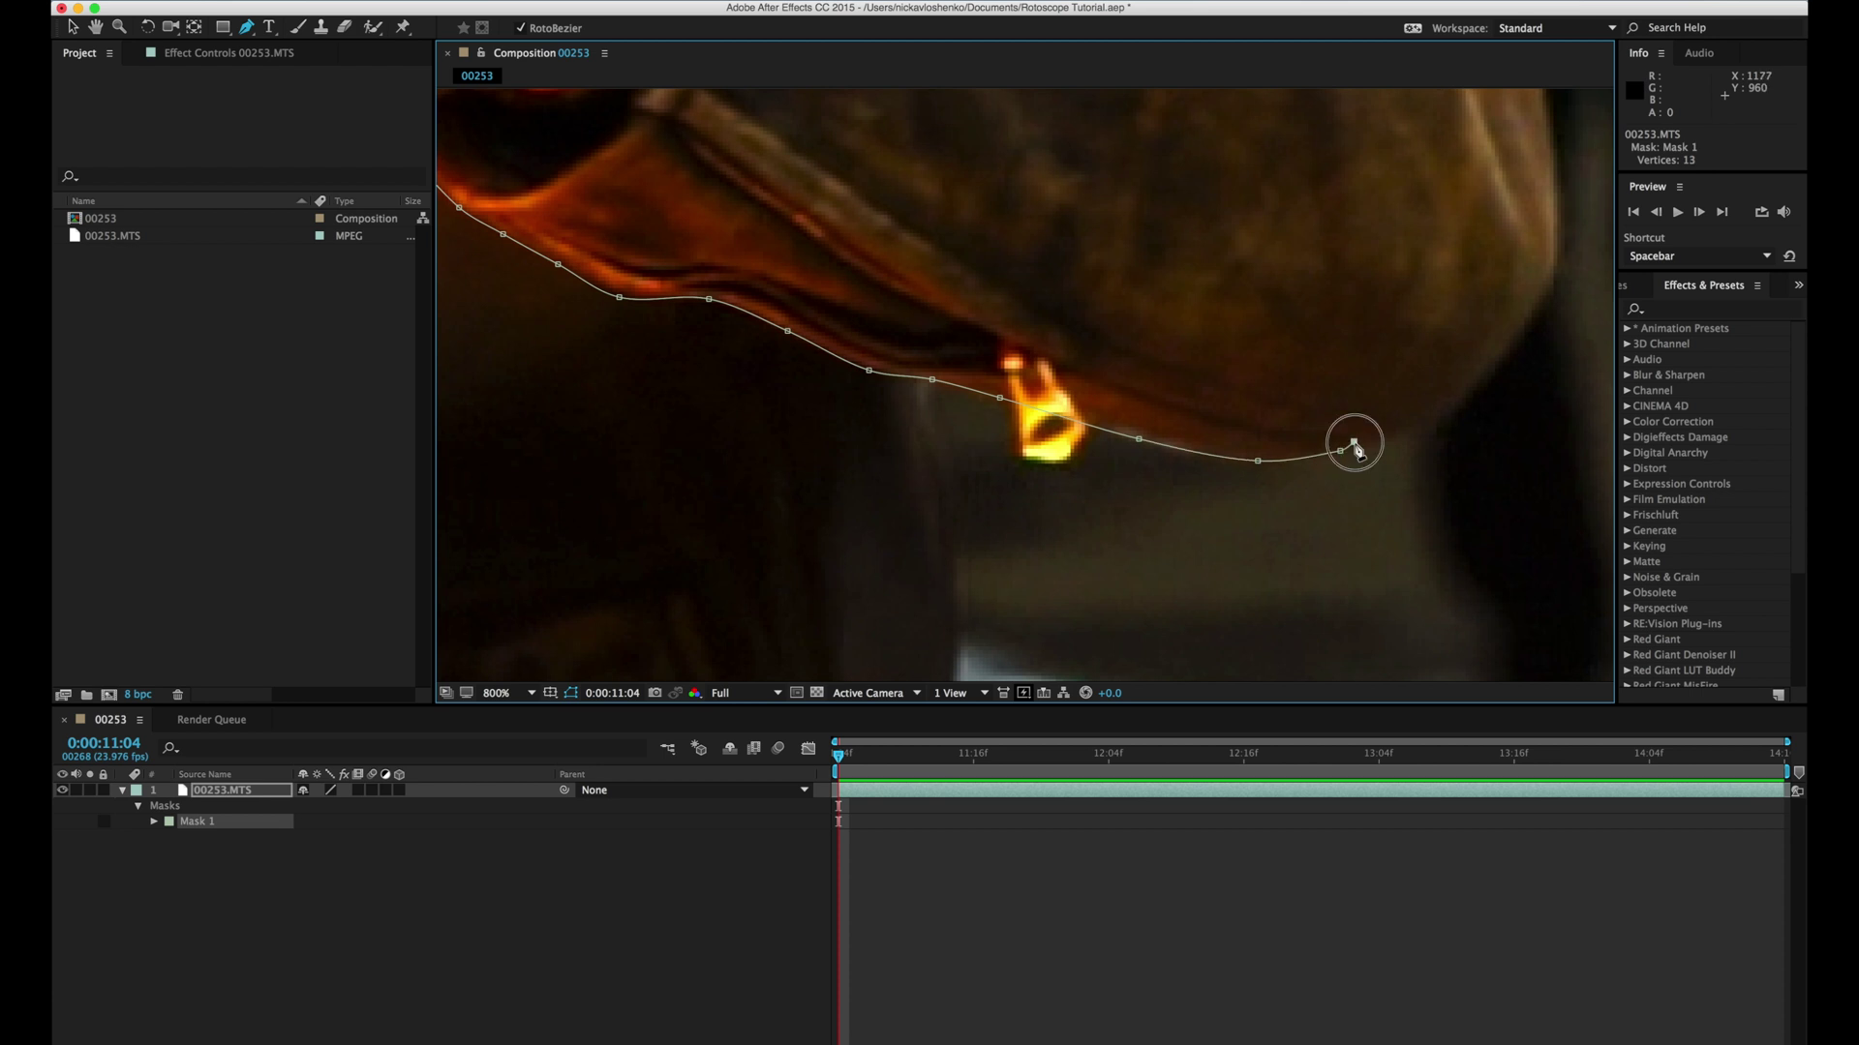
left_click(1353, 443)
left_click(1472, 385)
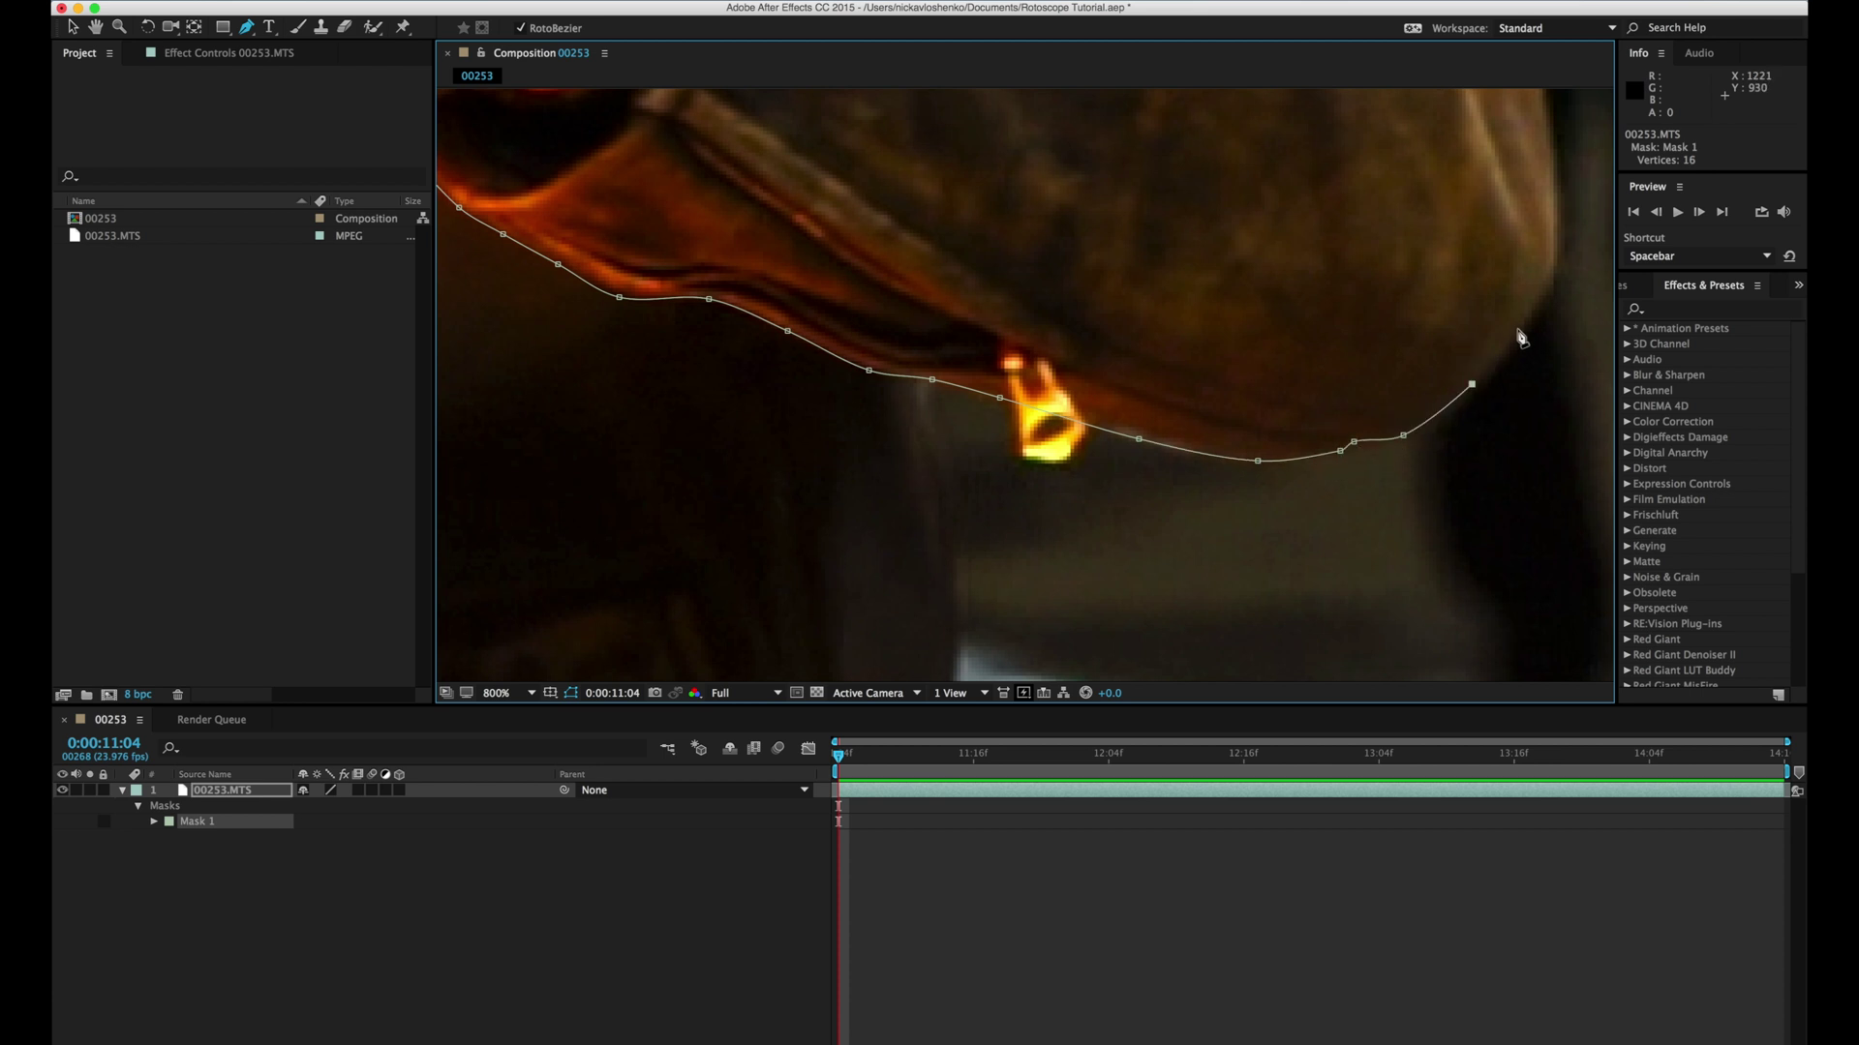
left_click_drag(1523, 332, 1211, 514)
left_click(1237, 485)
left_click(1252, 425)
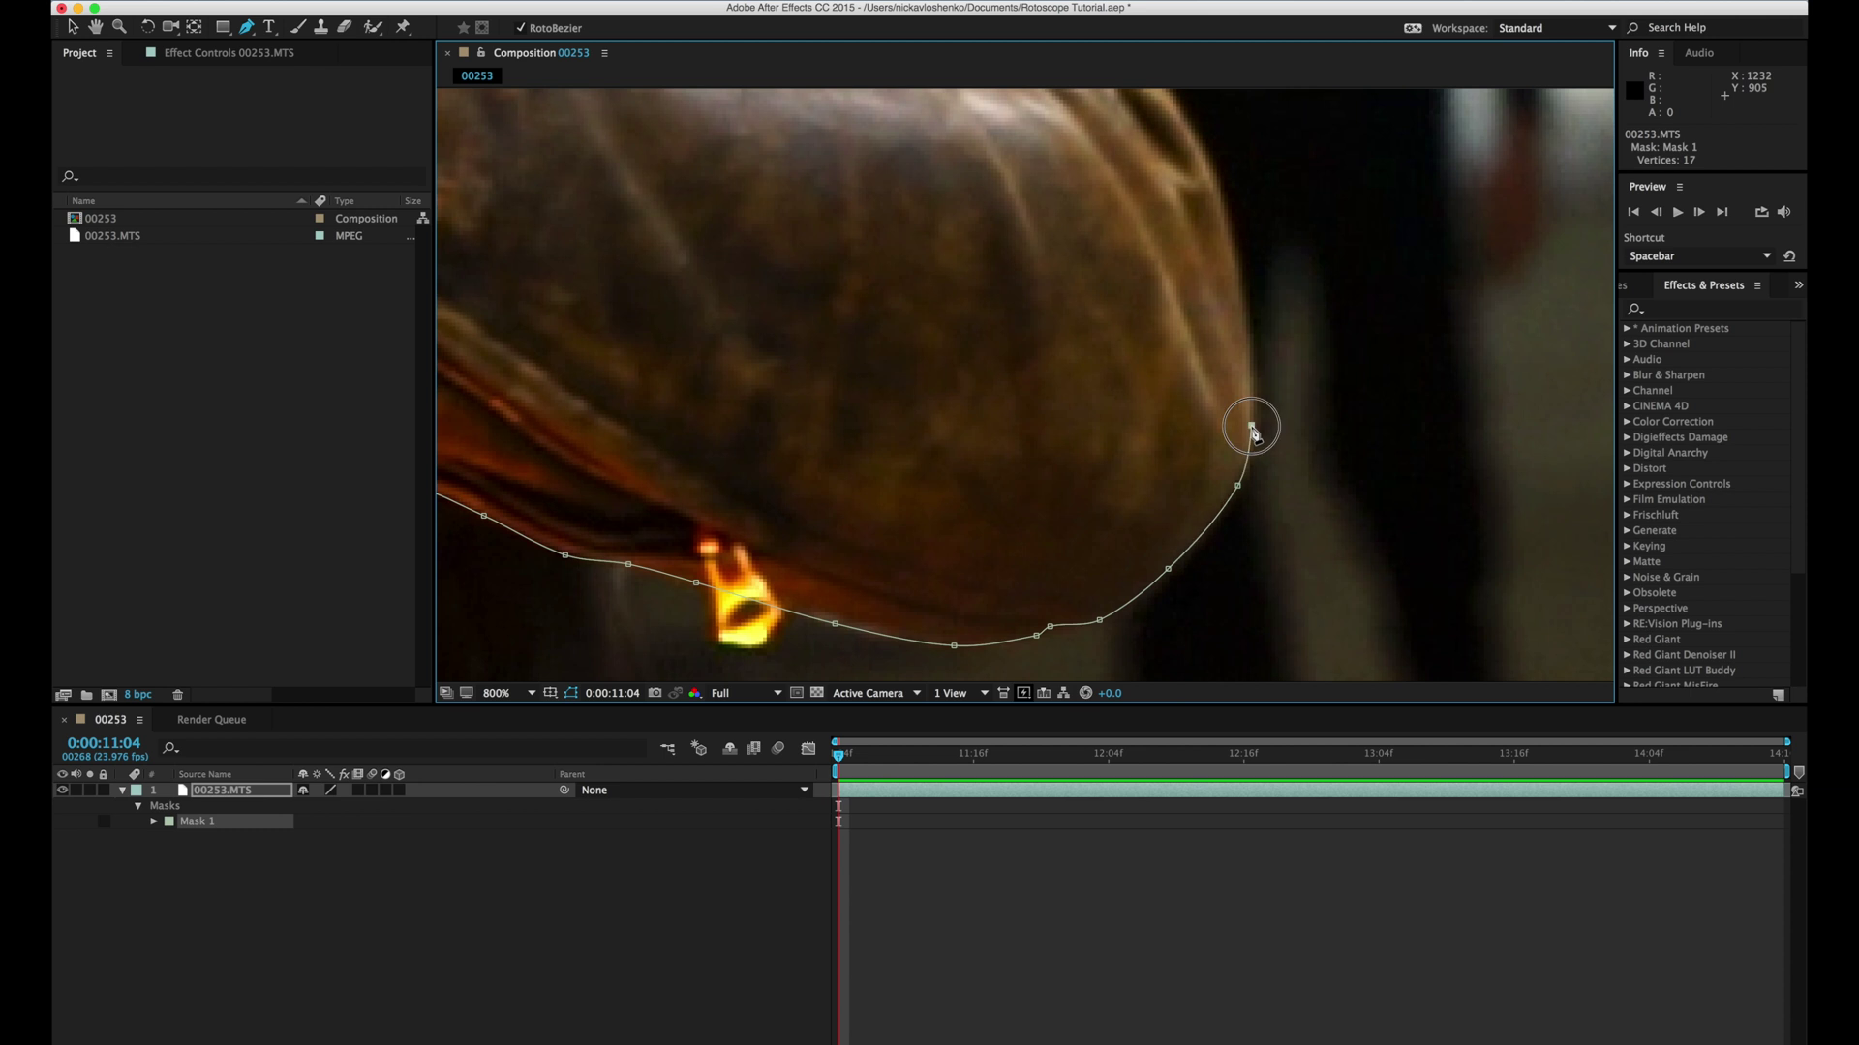
left_click(1247, 323)
Step: Trace up the arm's outer edge and back along the top of the sleeve
left_click_drag(1239, 218, 1247, 484)
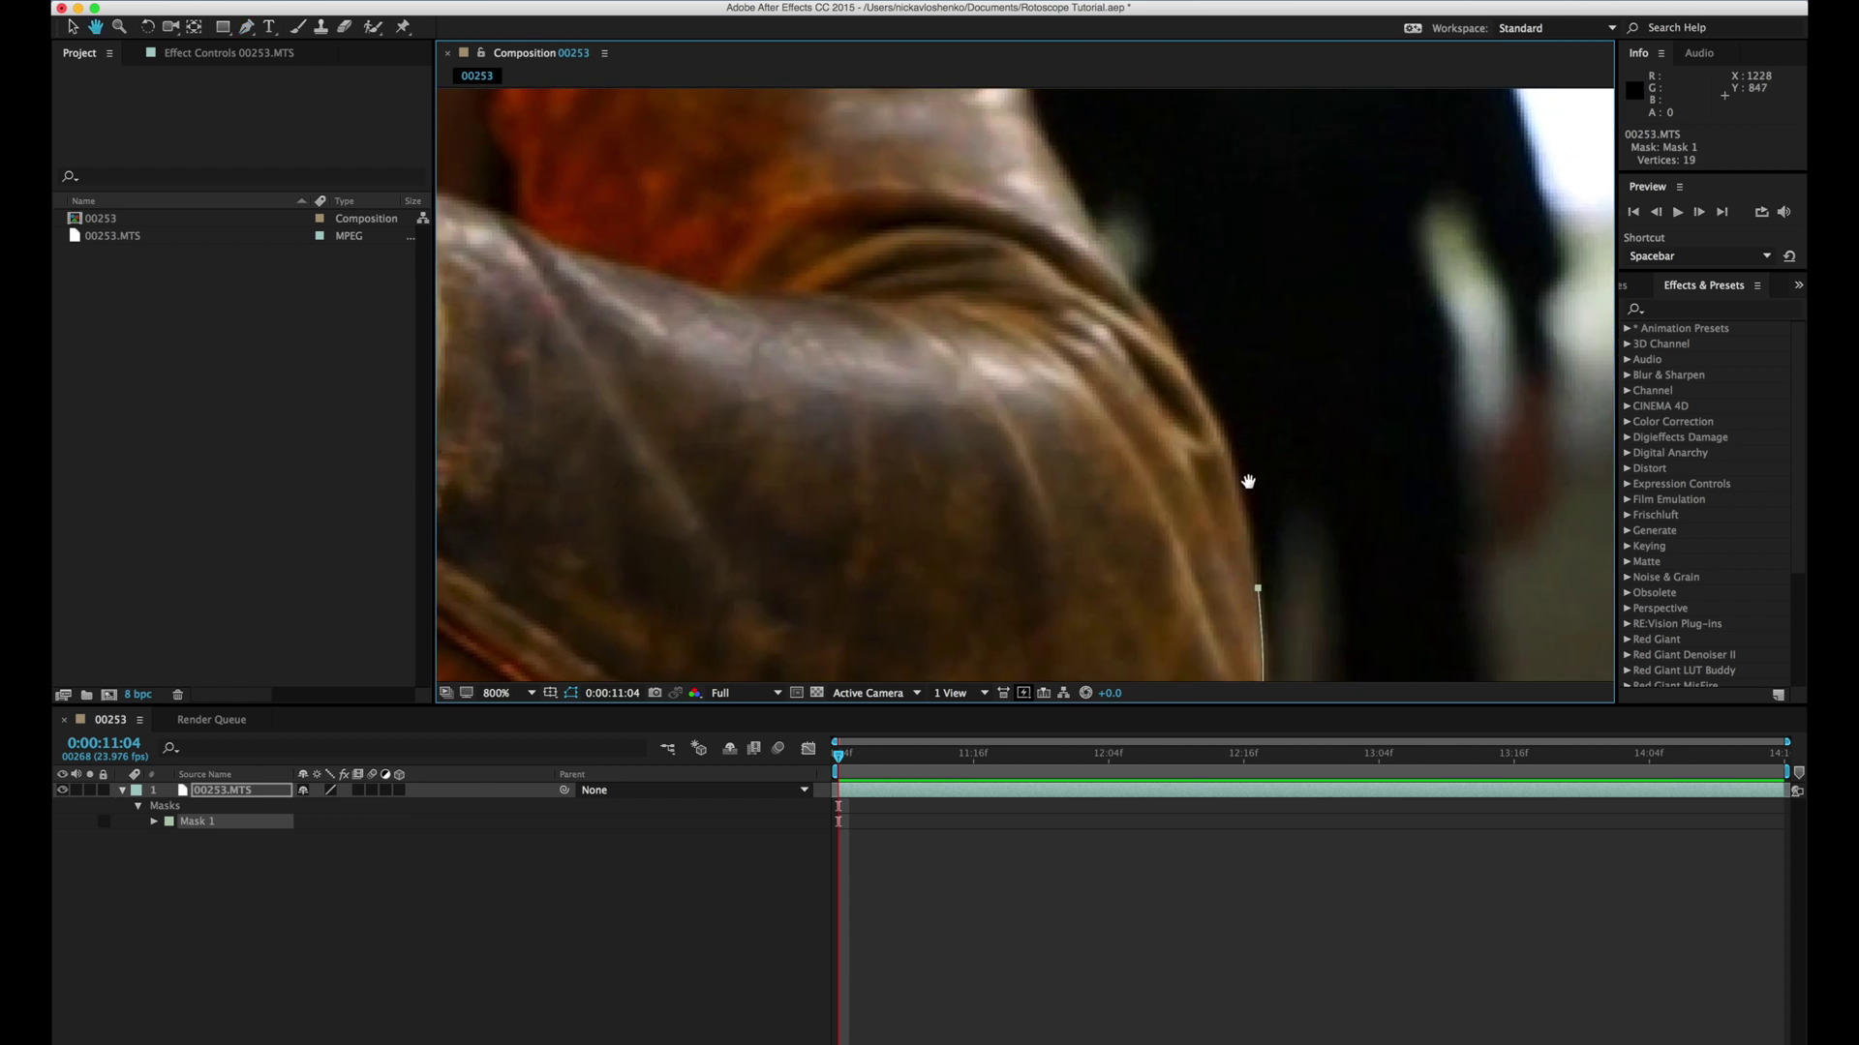
left_click(1234, 468)
left_click(1191, 379)
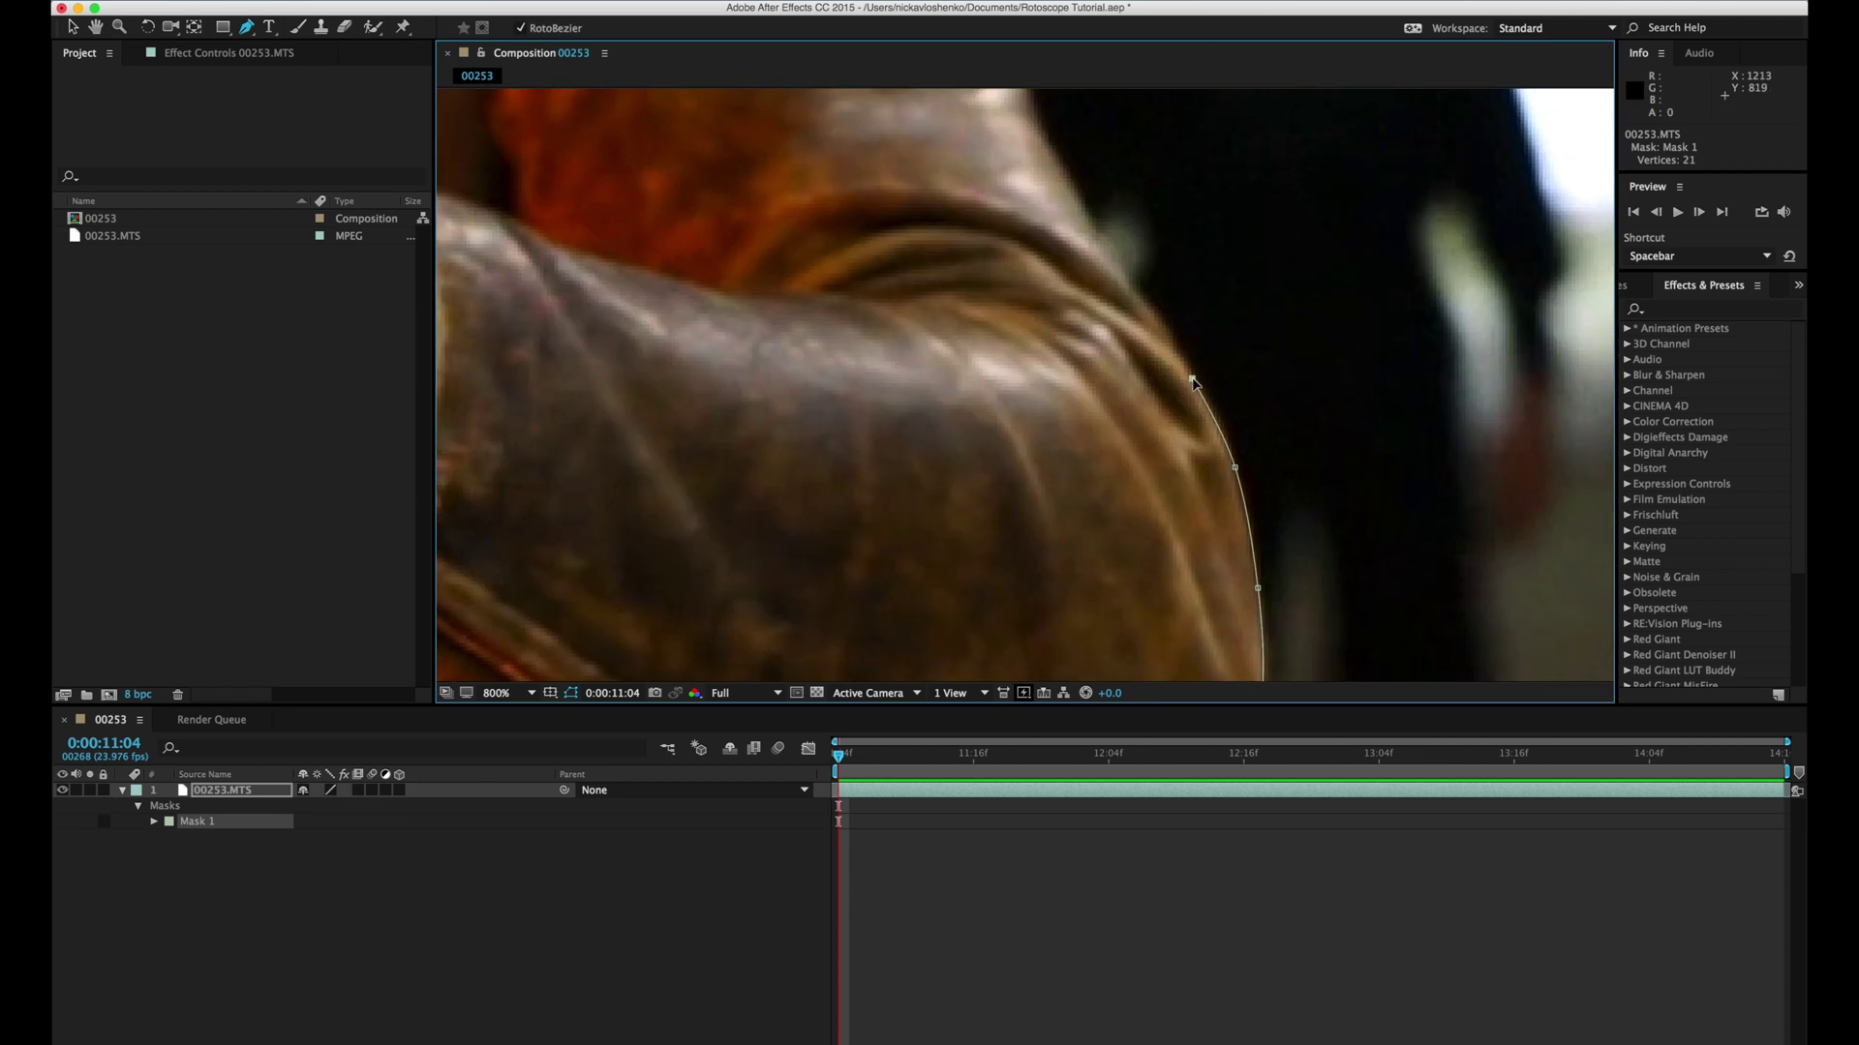
left_click_drag(1111, 291, 1294, 303)
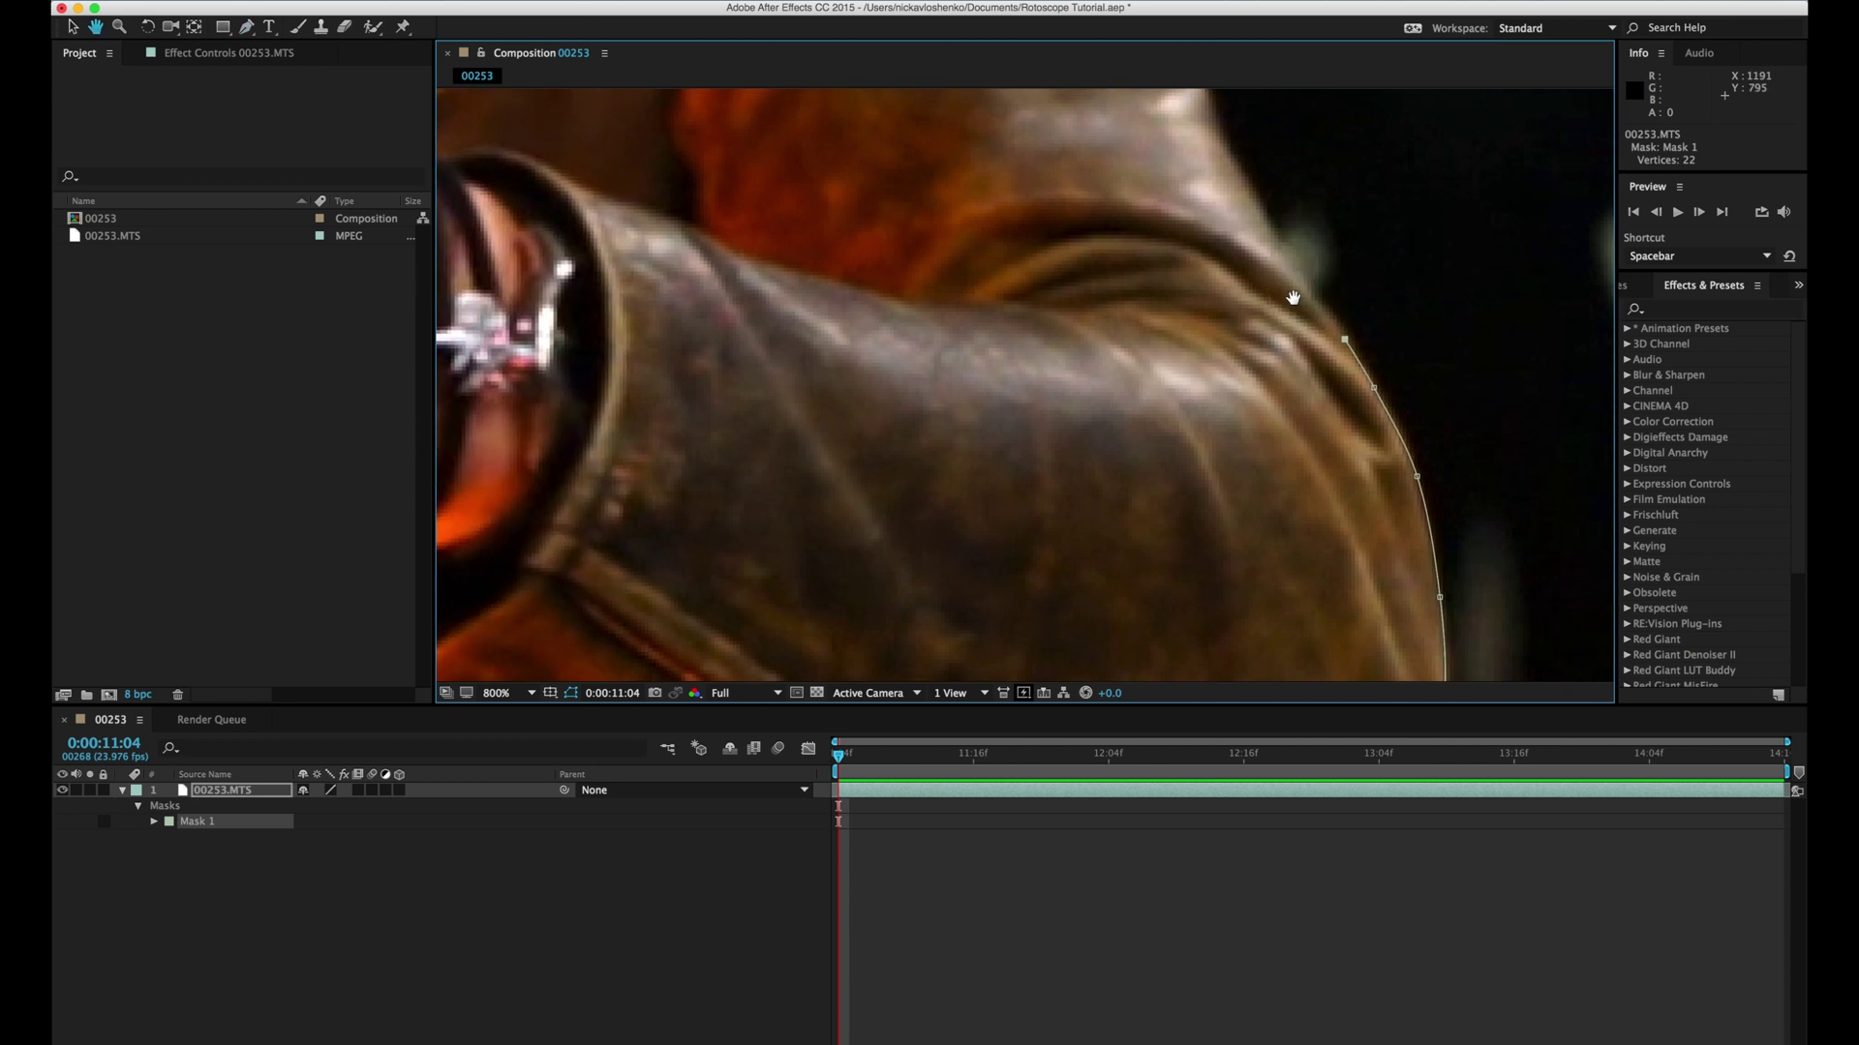
left_click(1260, 306)
left_click(1184, 300)
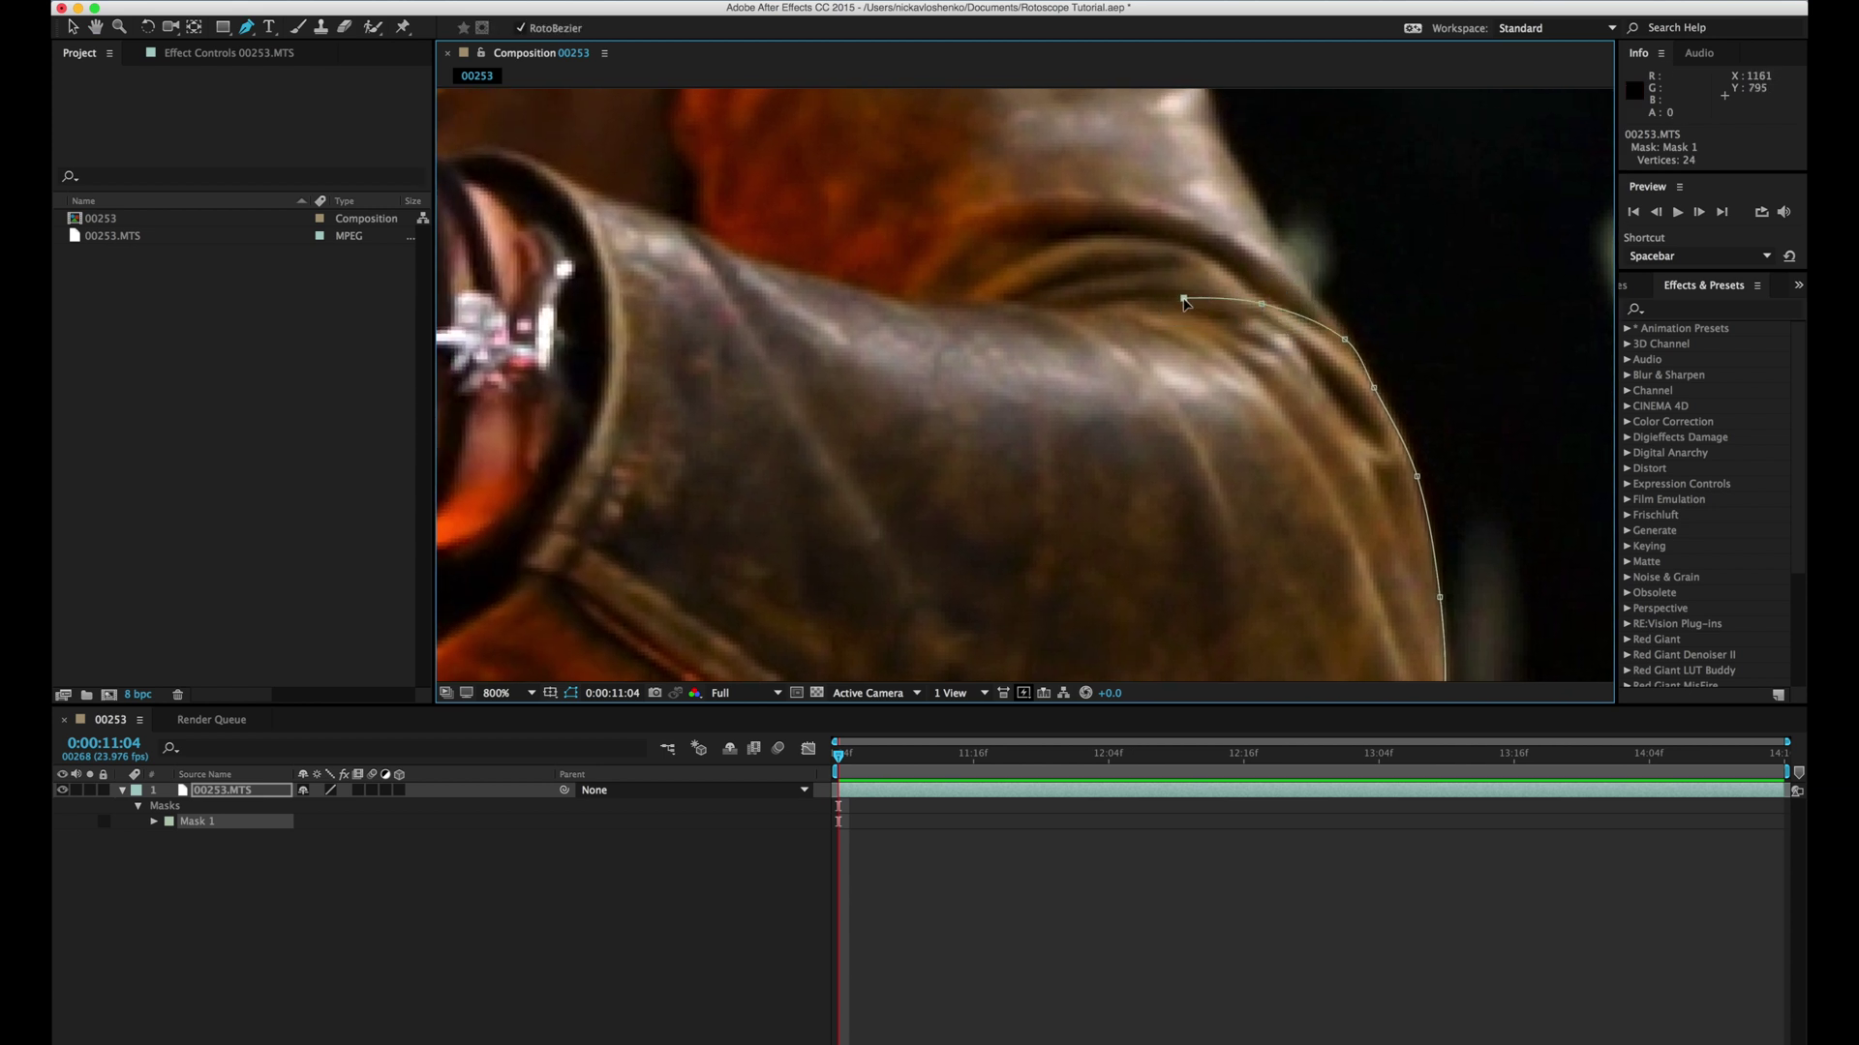
left_click(1055, 314)
left_click_drag(913, 299, 1220, 393)
left_click(1216, 394)
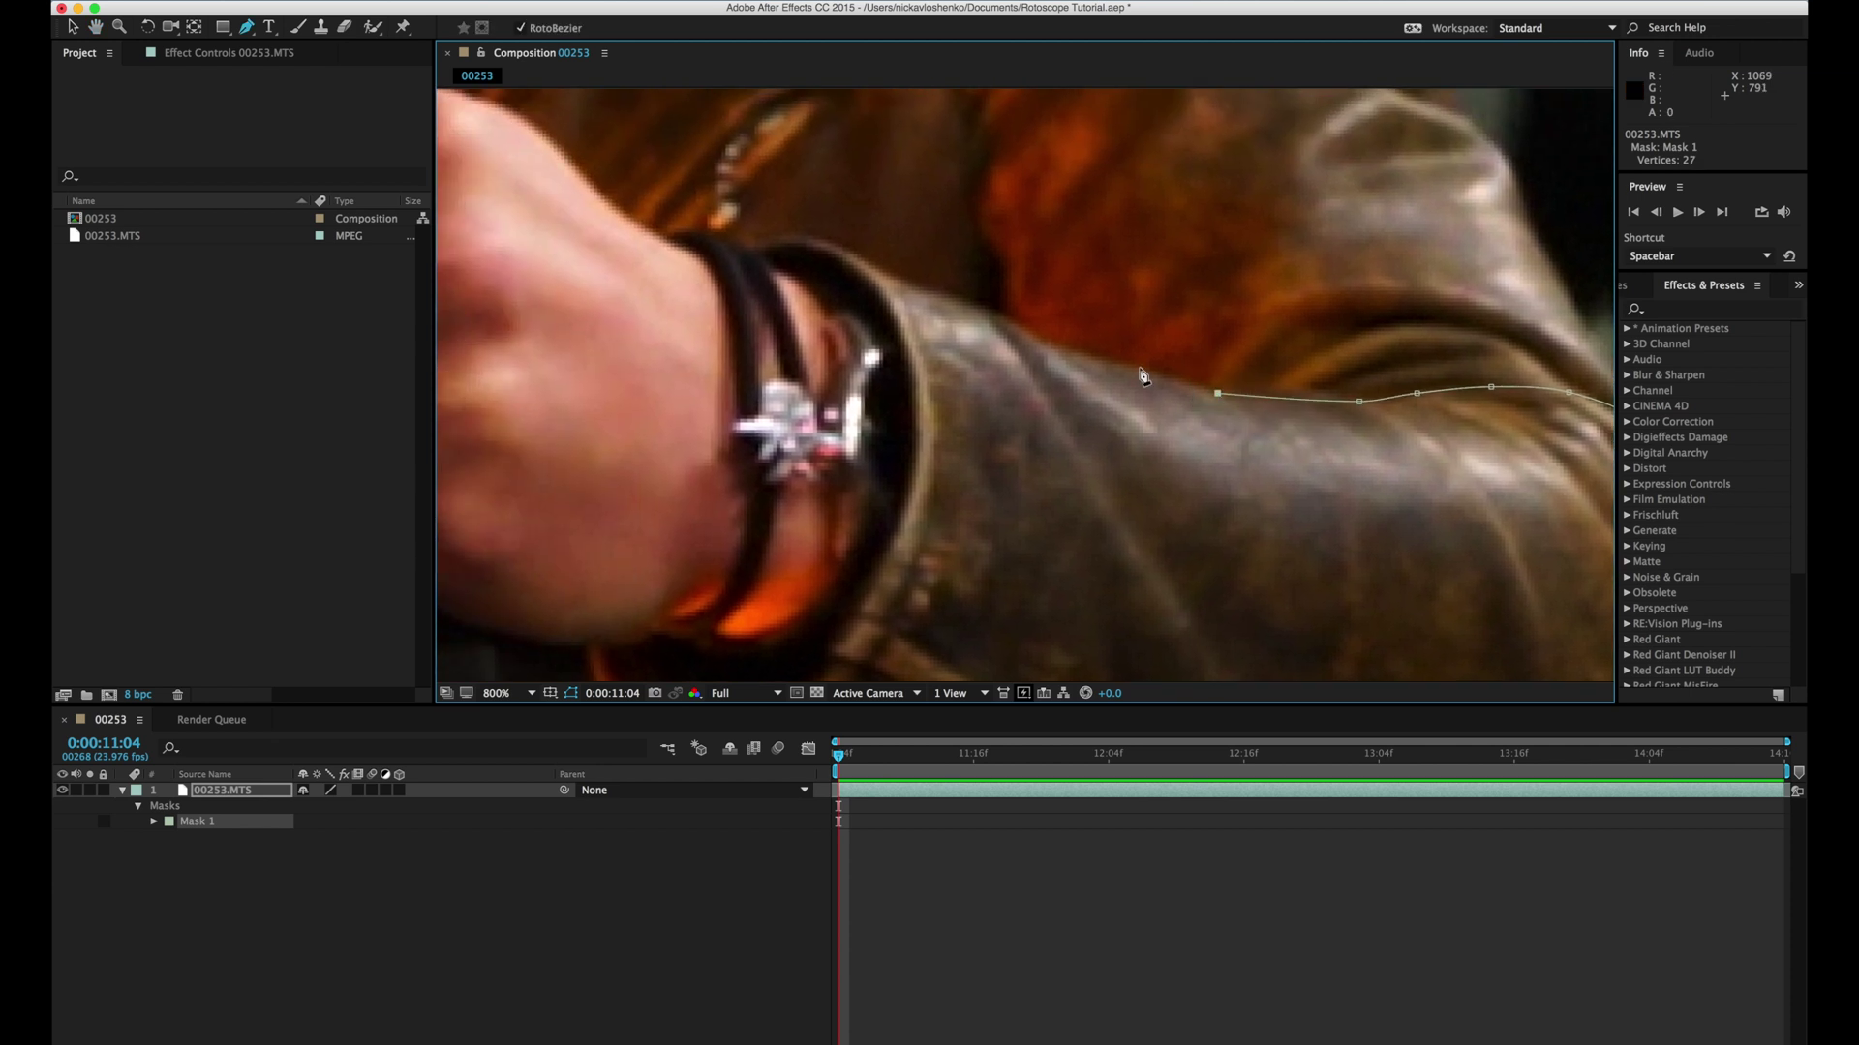
Step: Add points along the sleeve top toward the cuff, undoing two misplaced ones
left_click(1123, 363)
left_click(1100, 359)
left_click(1081, 358)
left_click(1066, 354)
left_click(1052, 346)
left_click(1035, 334)
left_click(1016, 328)
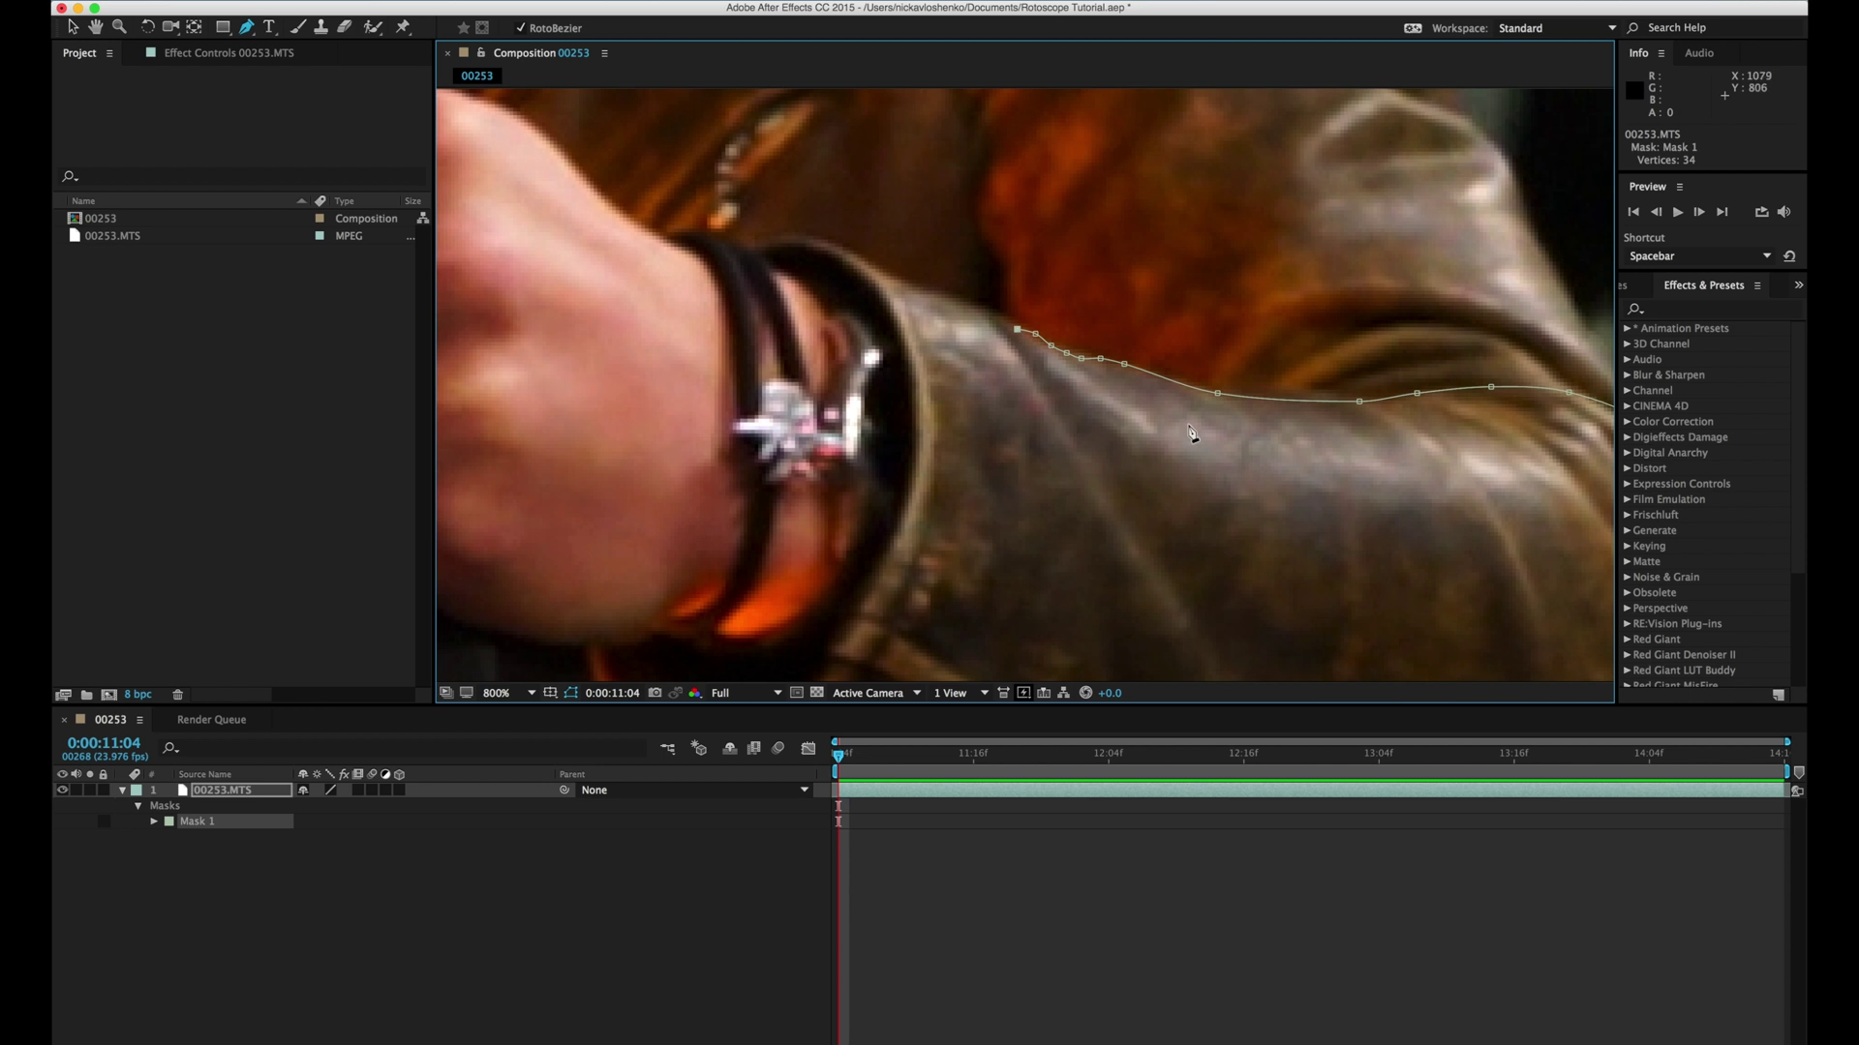
key("super+z")
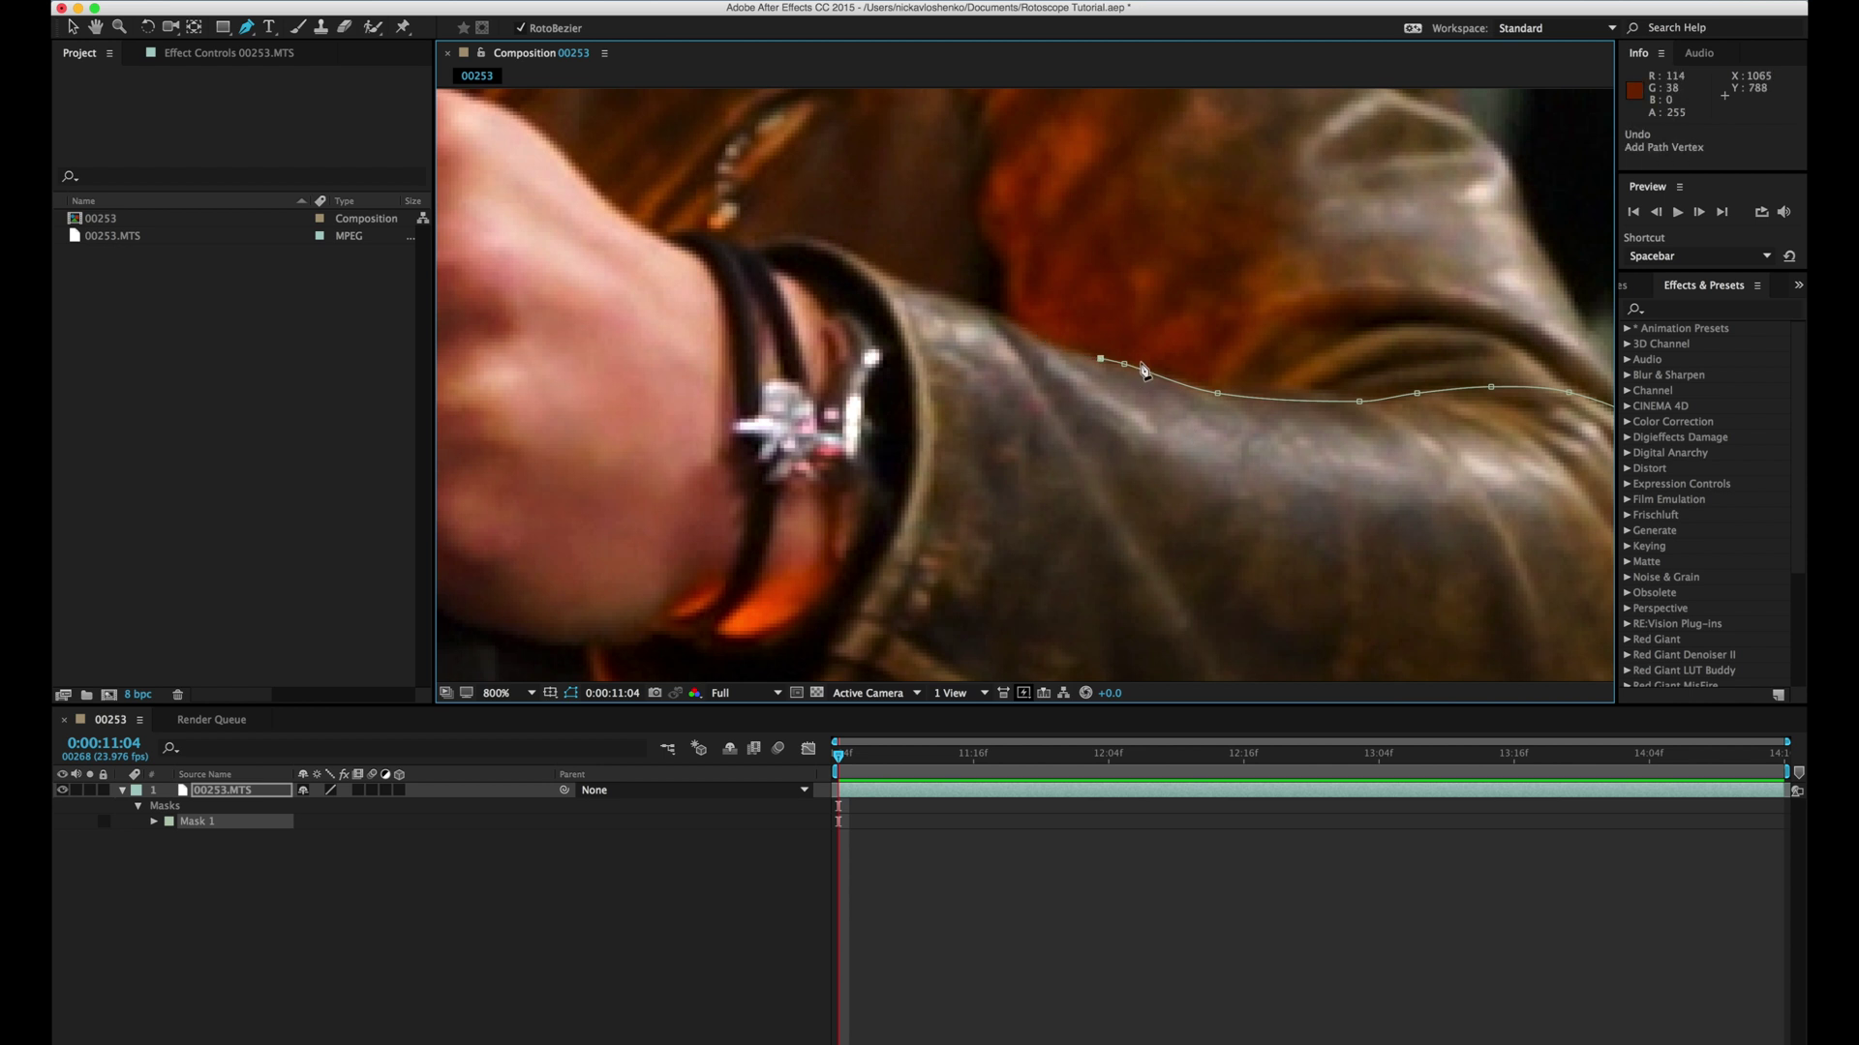
key("super+z")
left_click(1066, 353)
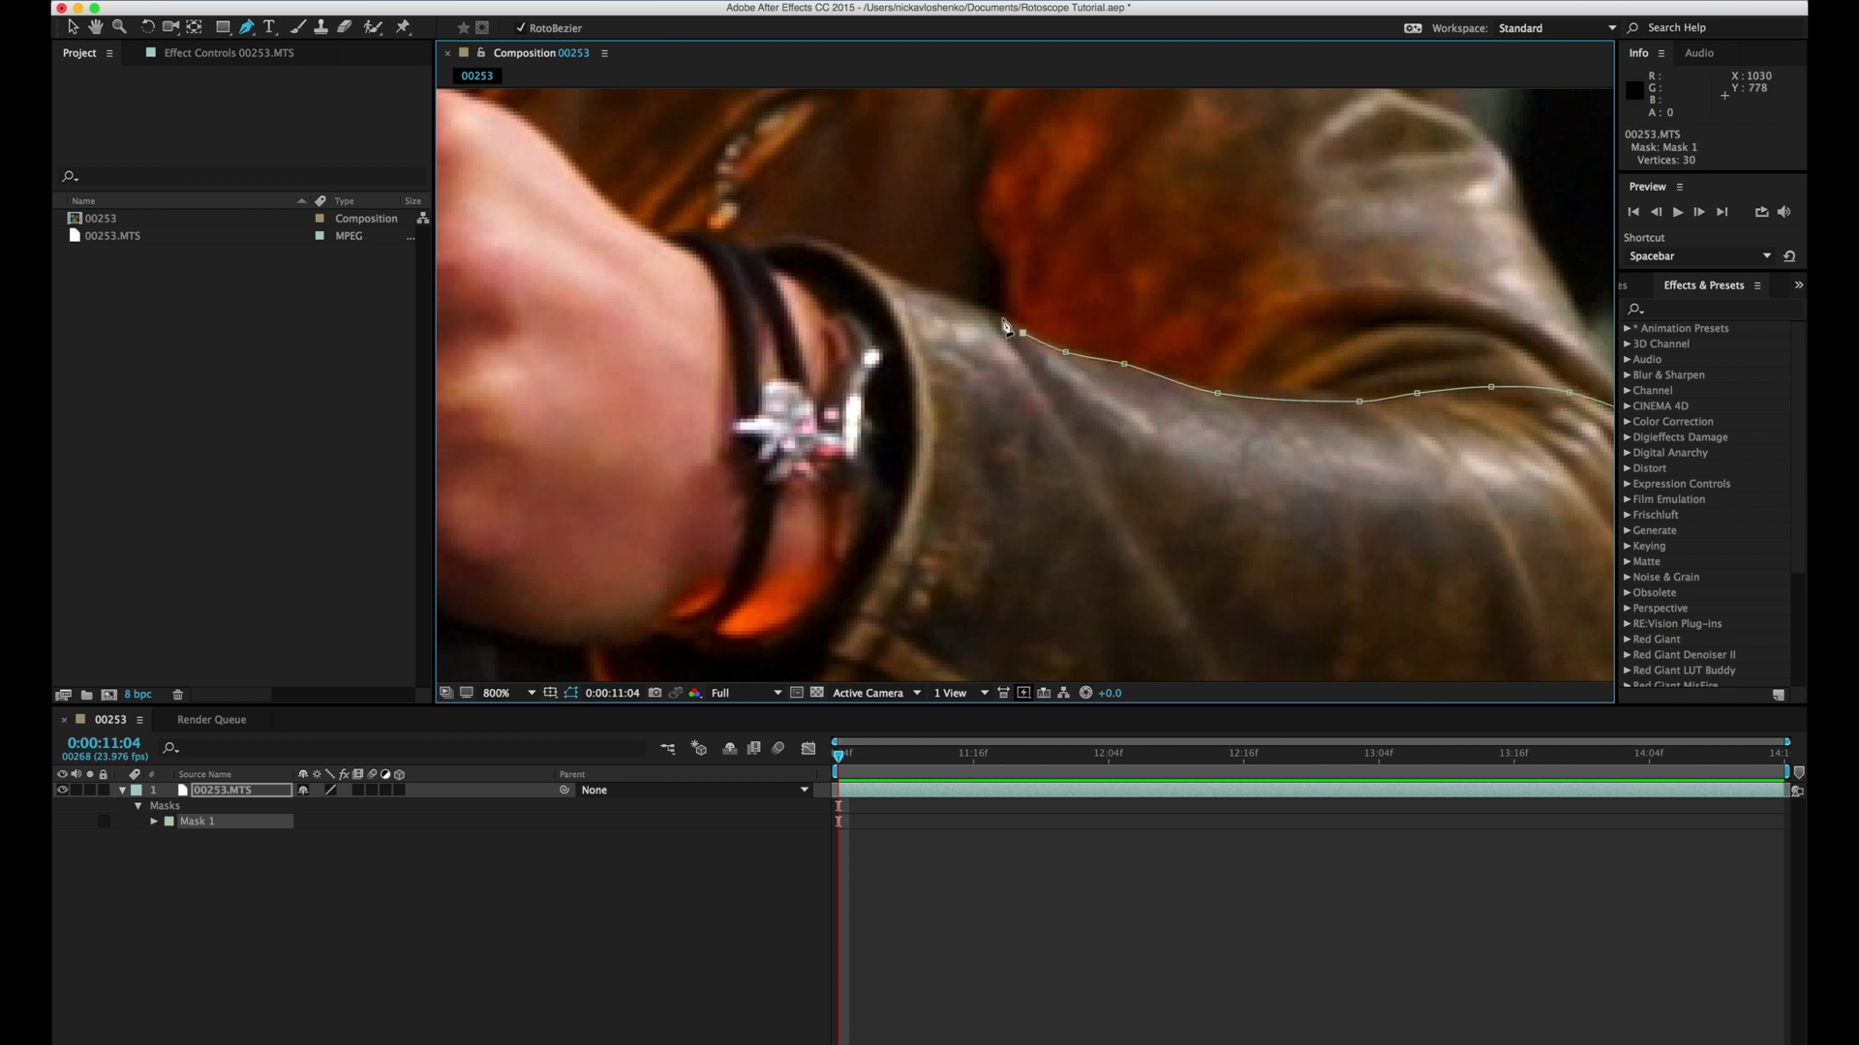
Step: Carry the mask around the wrist and close it on the first point
left_click(927, 290)
left_click_drag(885, 271, 1146, 322)
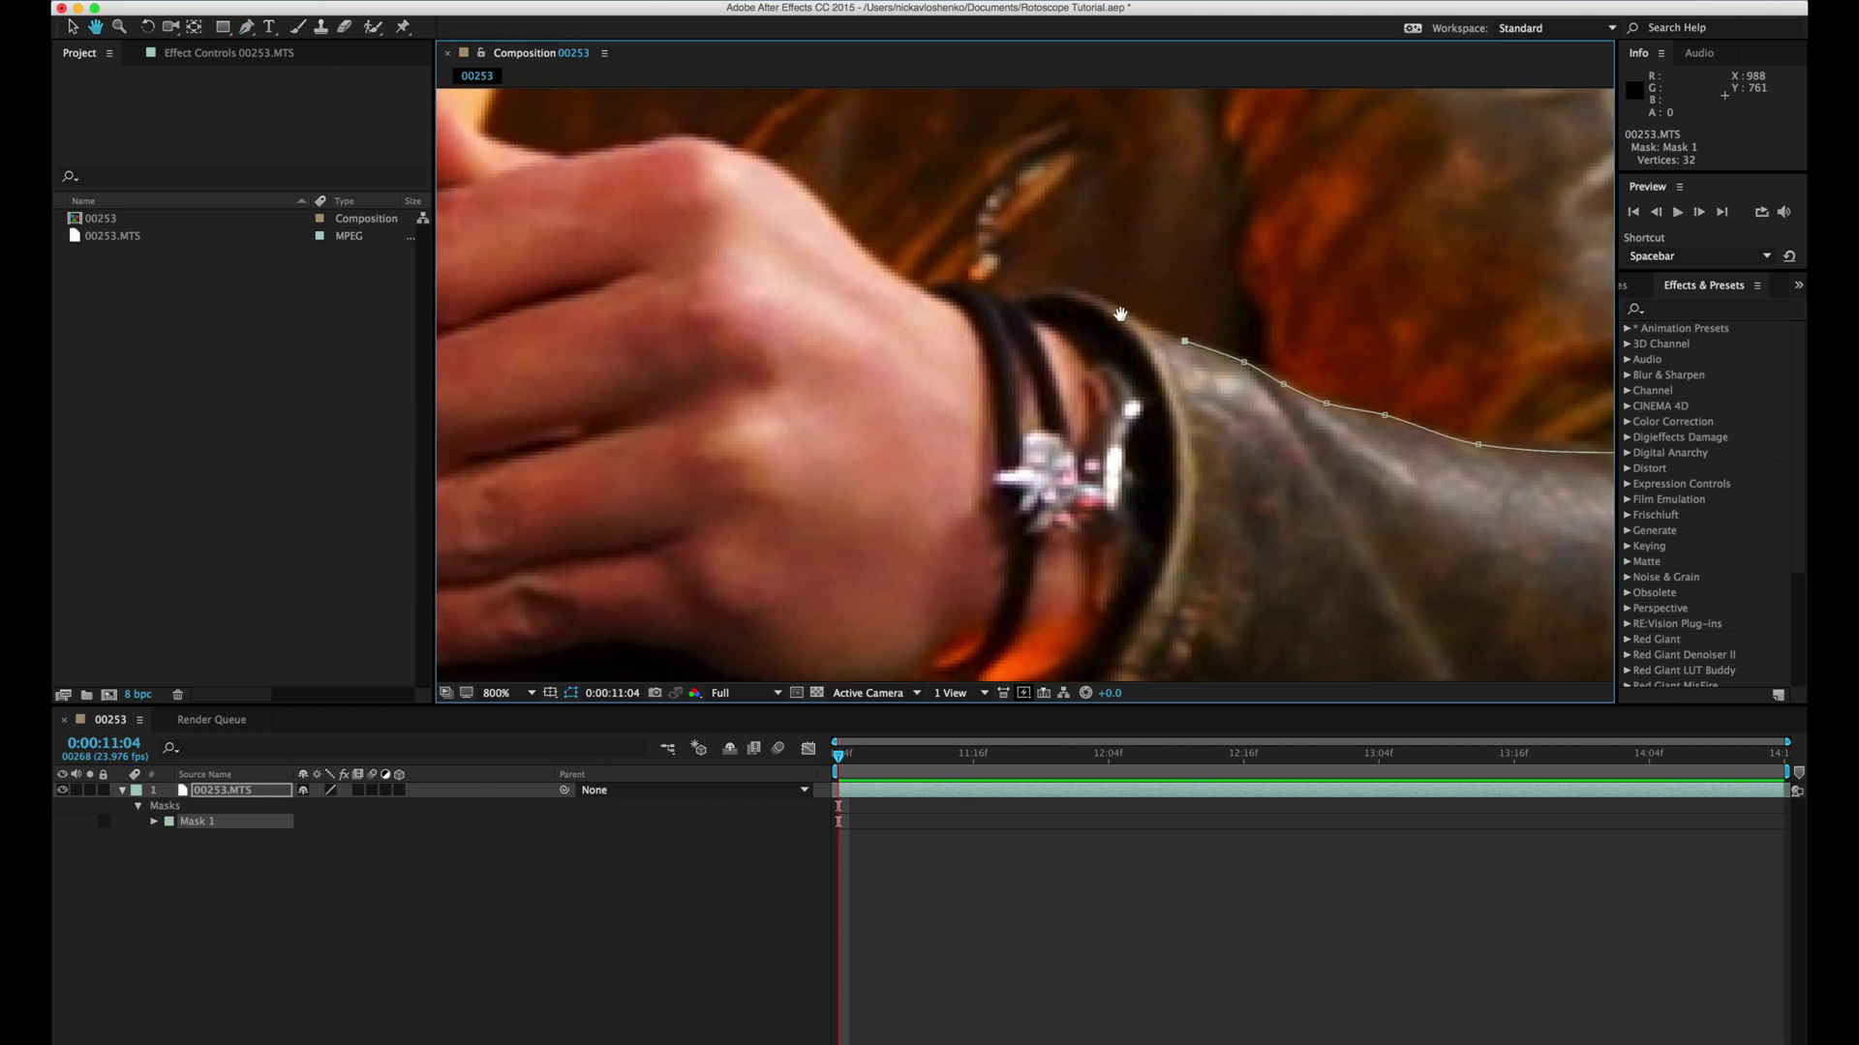
left_click(1117, 307)
left_click(1052, 284)
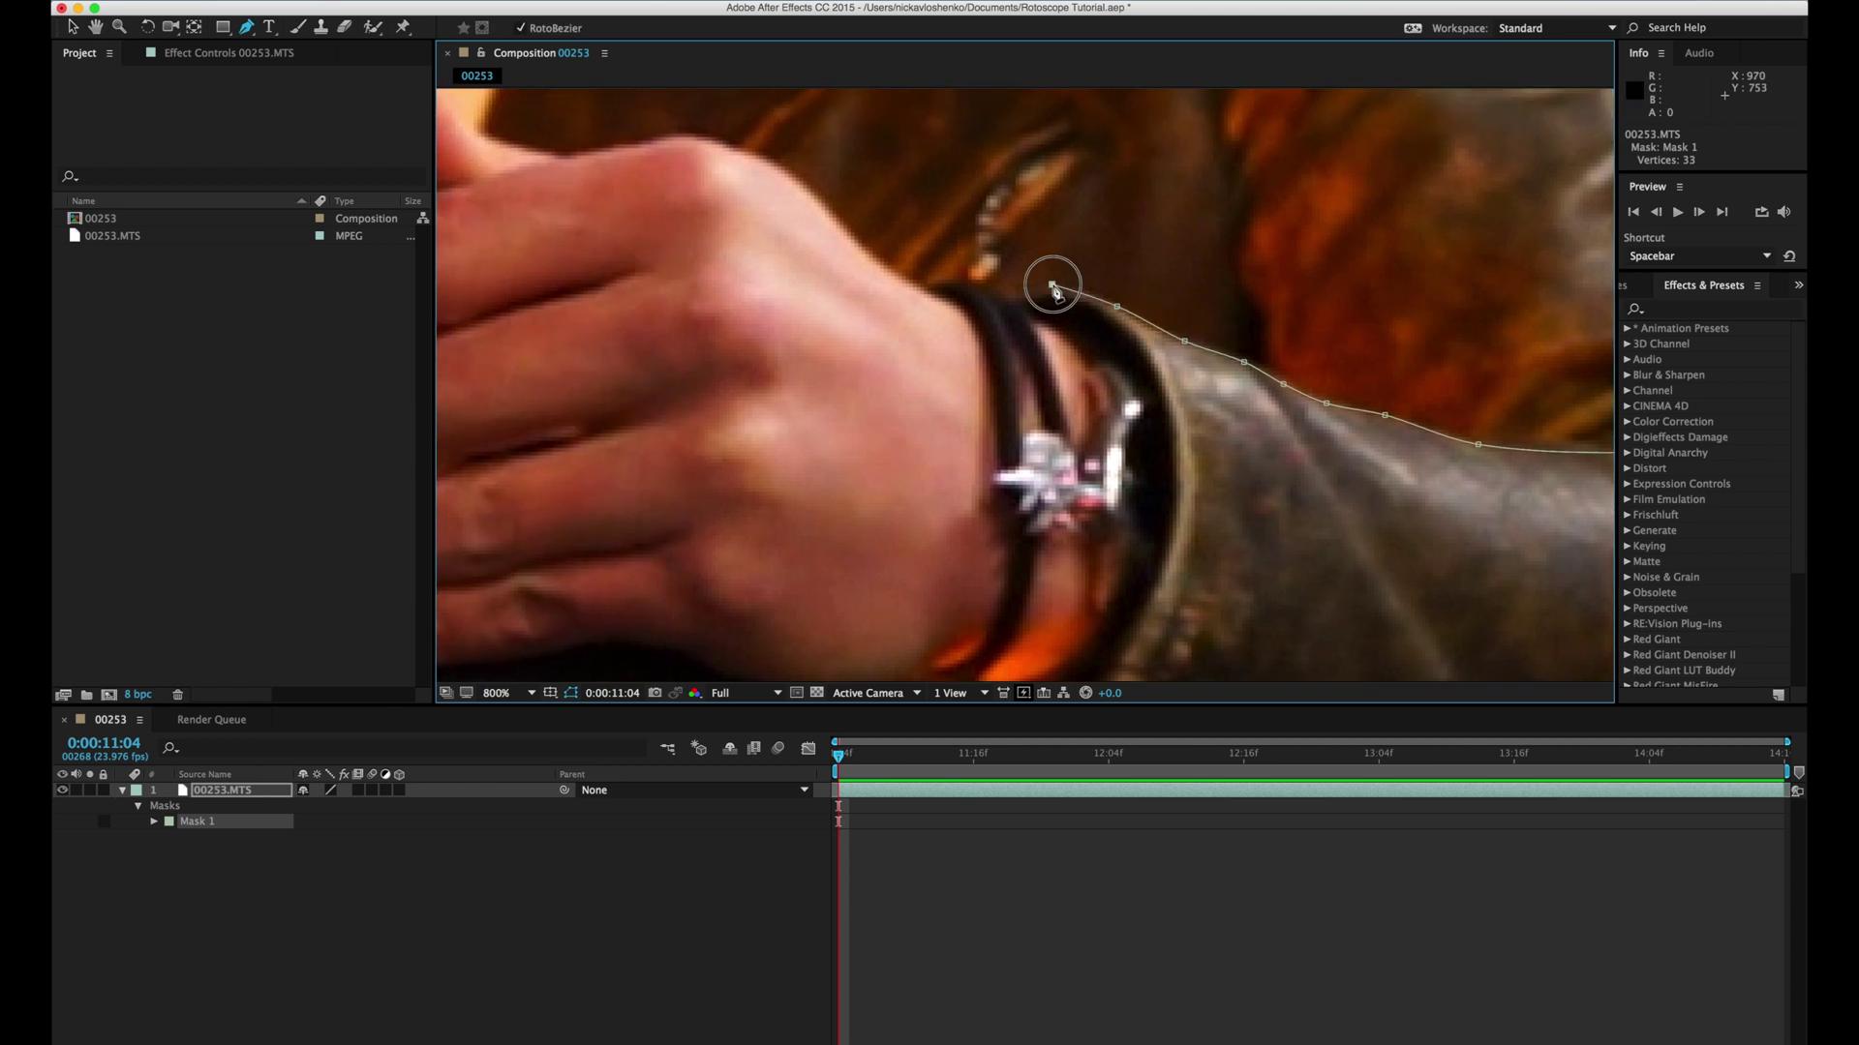
left_click(988, 307)
left_click_drag(950, 468, 1061, 260)
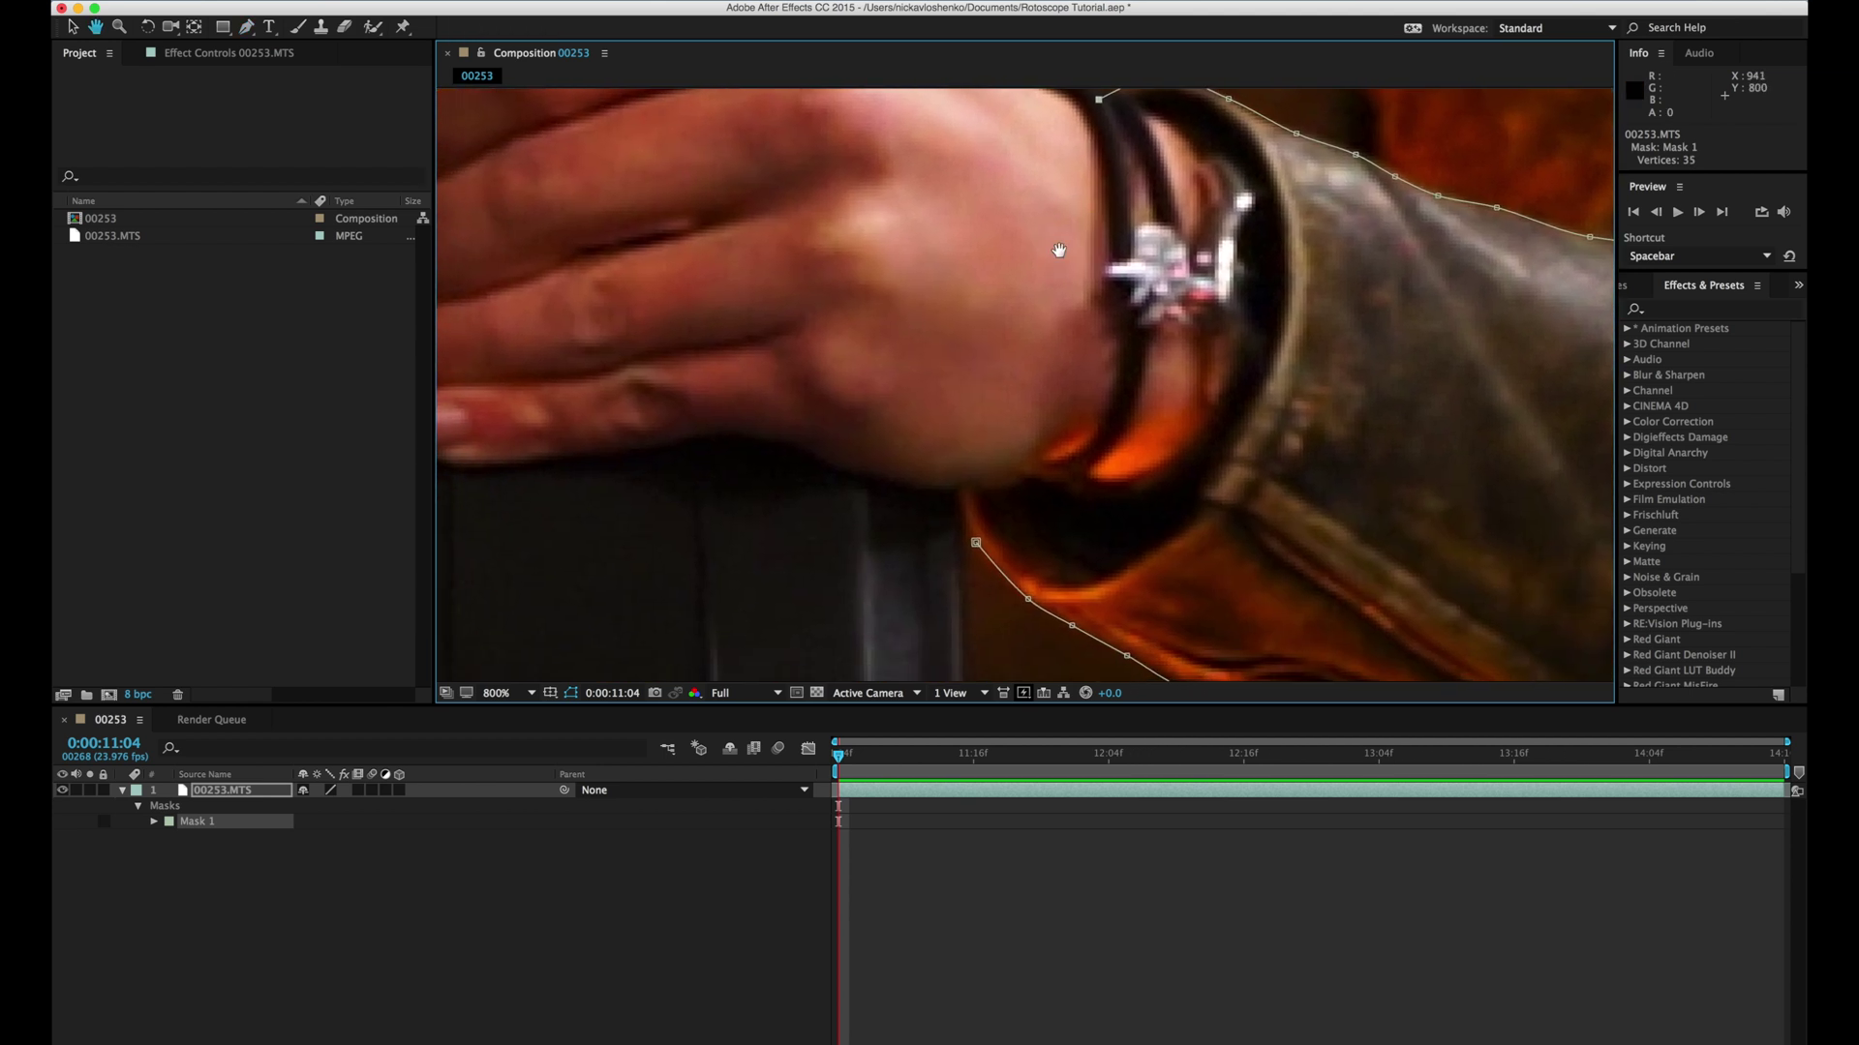
left_click(980, 337)
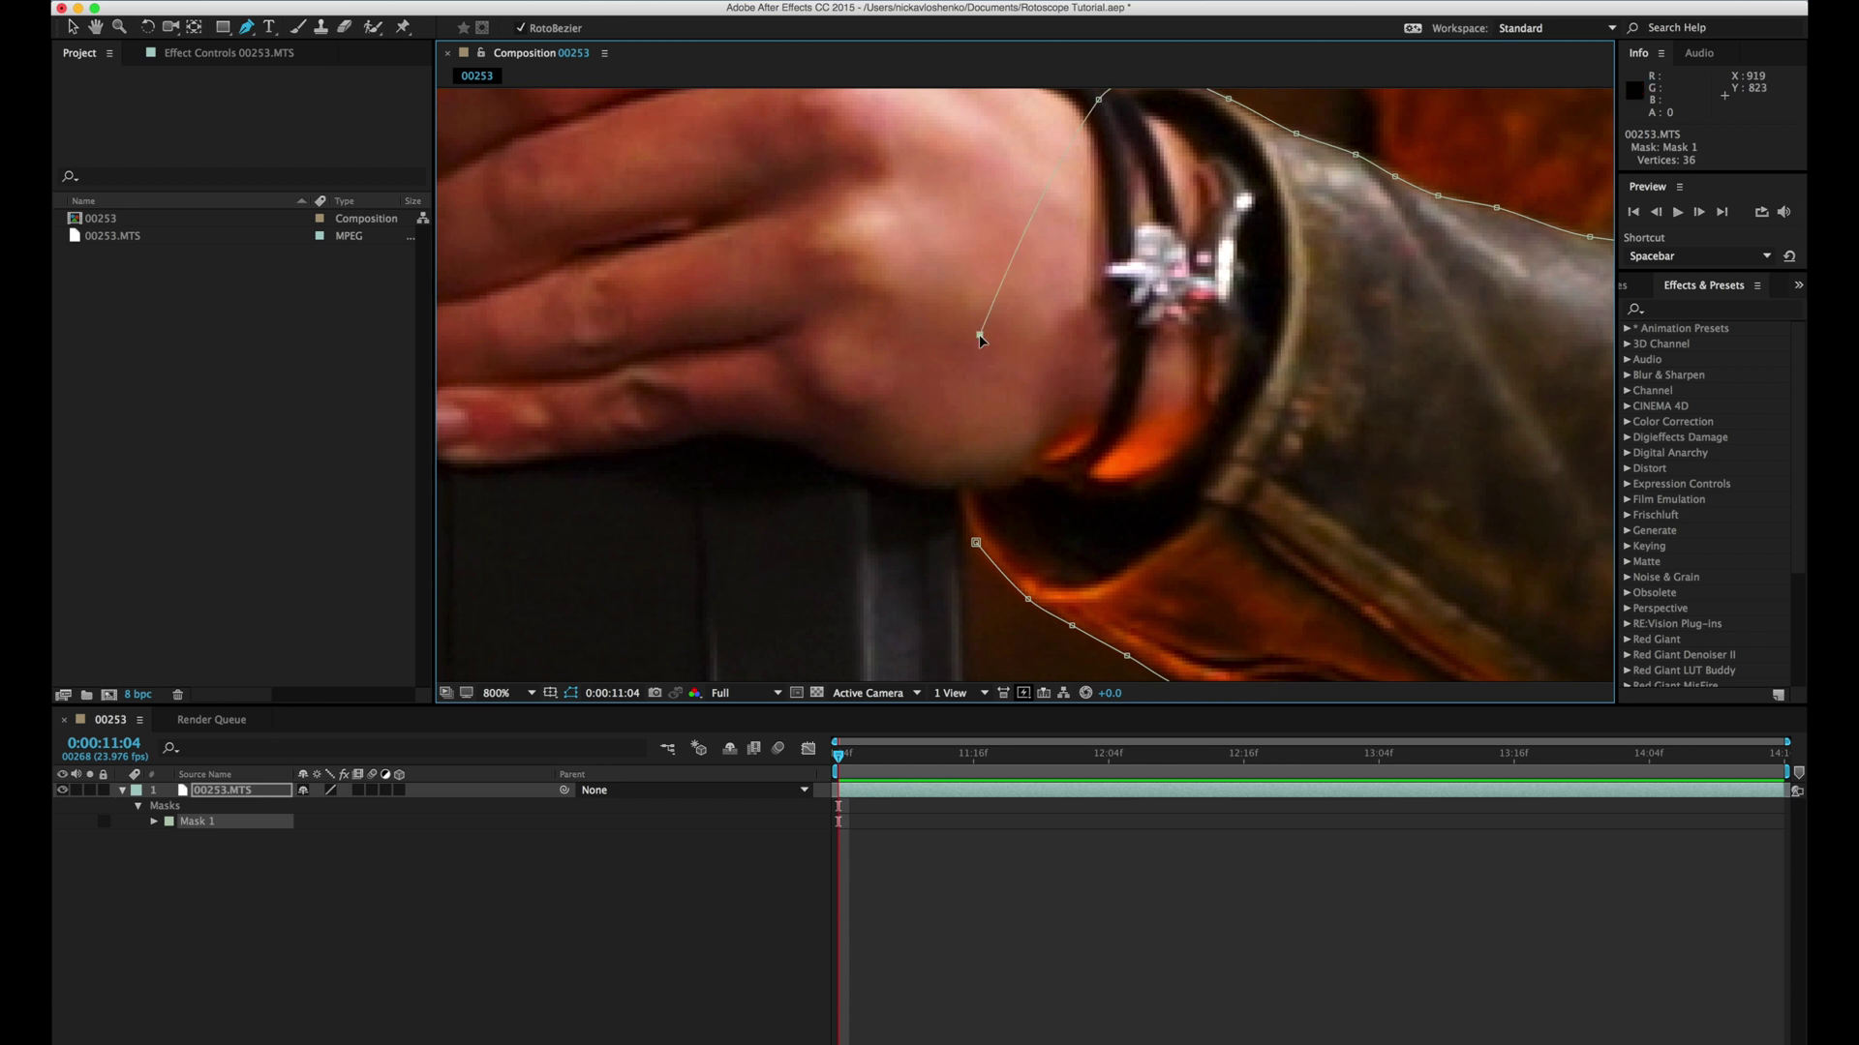
left_click(962, 452)
left_click(976, 543)
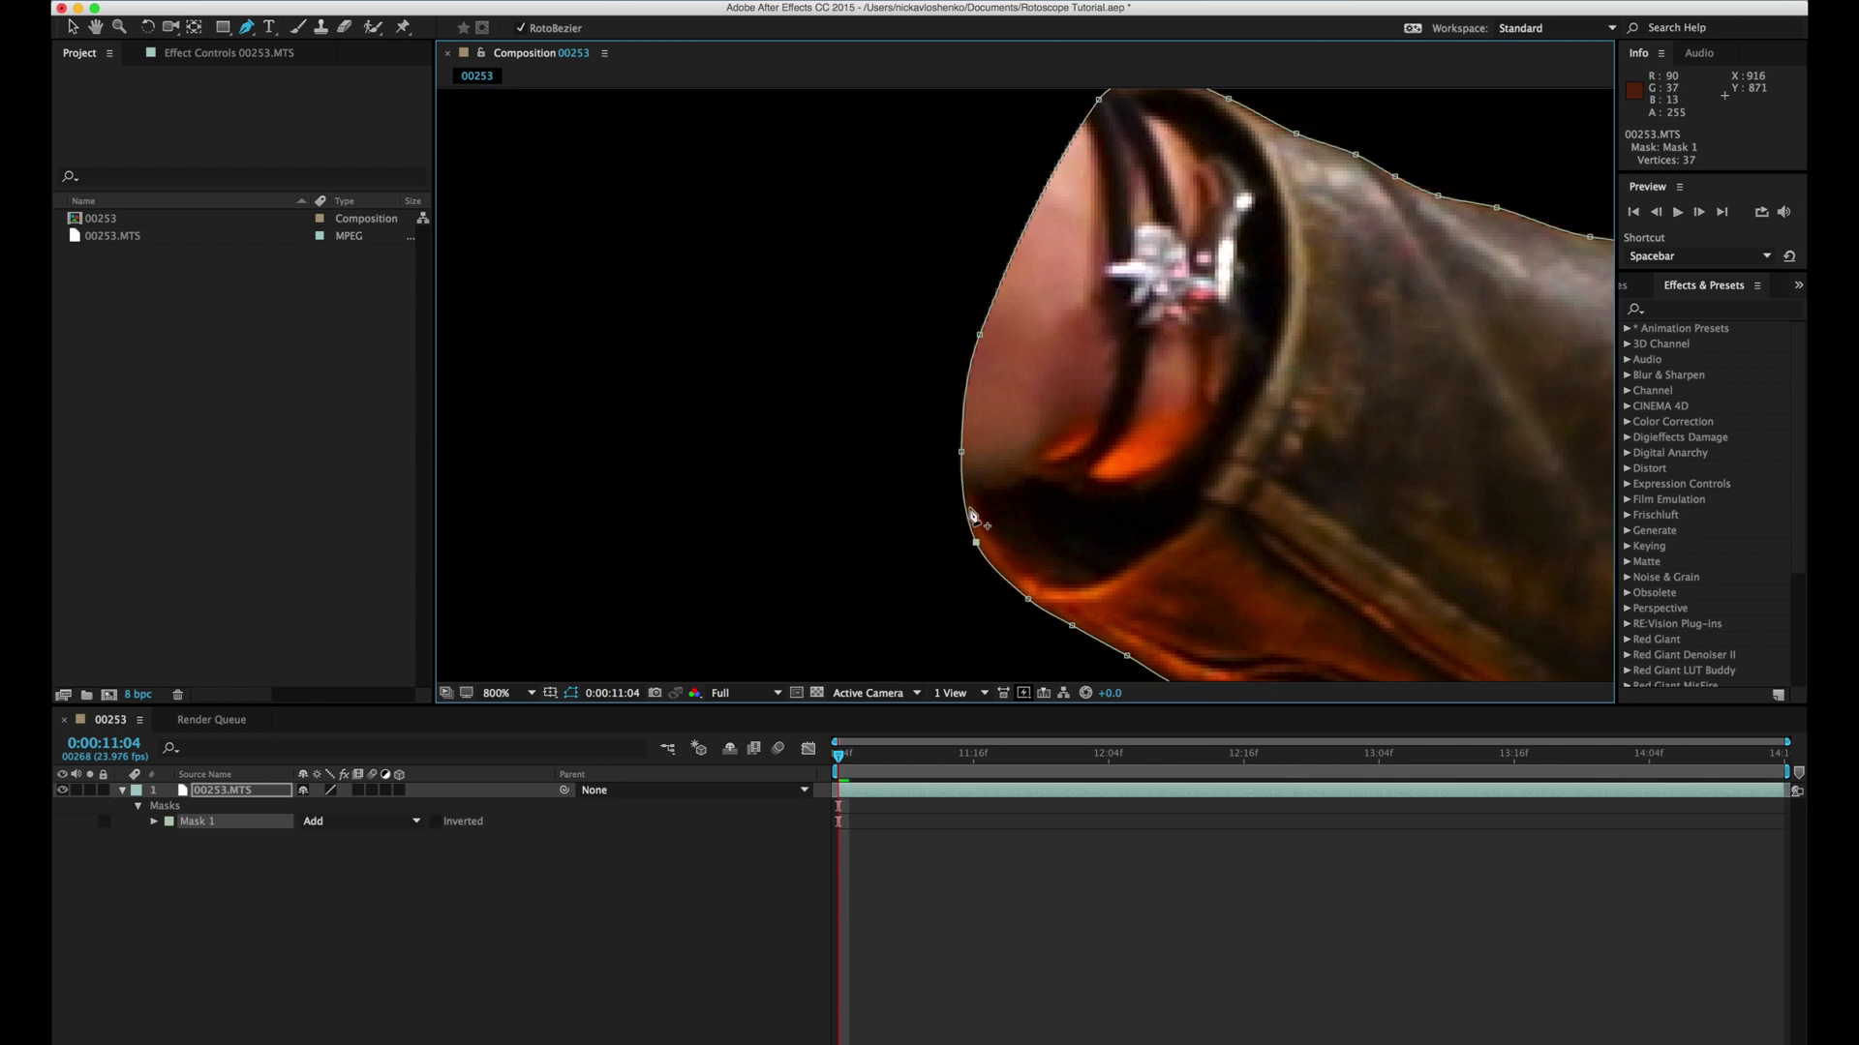
key("h")
left_click_drag(1379, 460, 1016, 377)
Step: Zoom out to view the whole masked forearm and deselect the layer
scroll(1016, 378, "down", 1)
key("g")
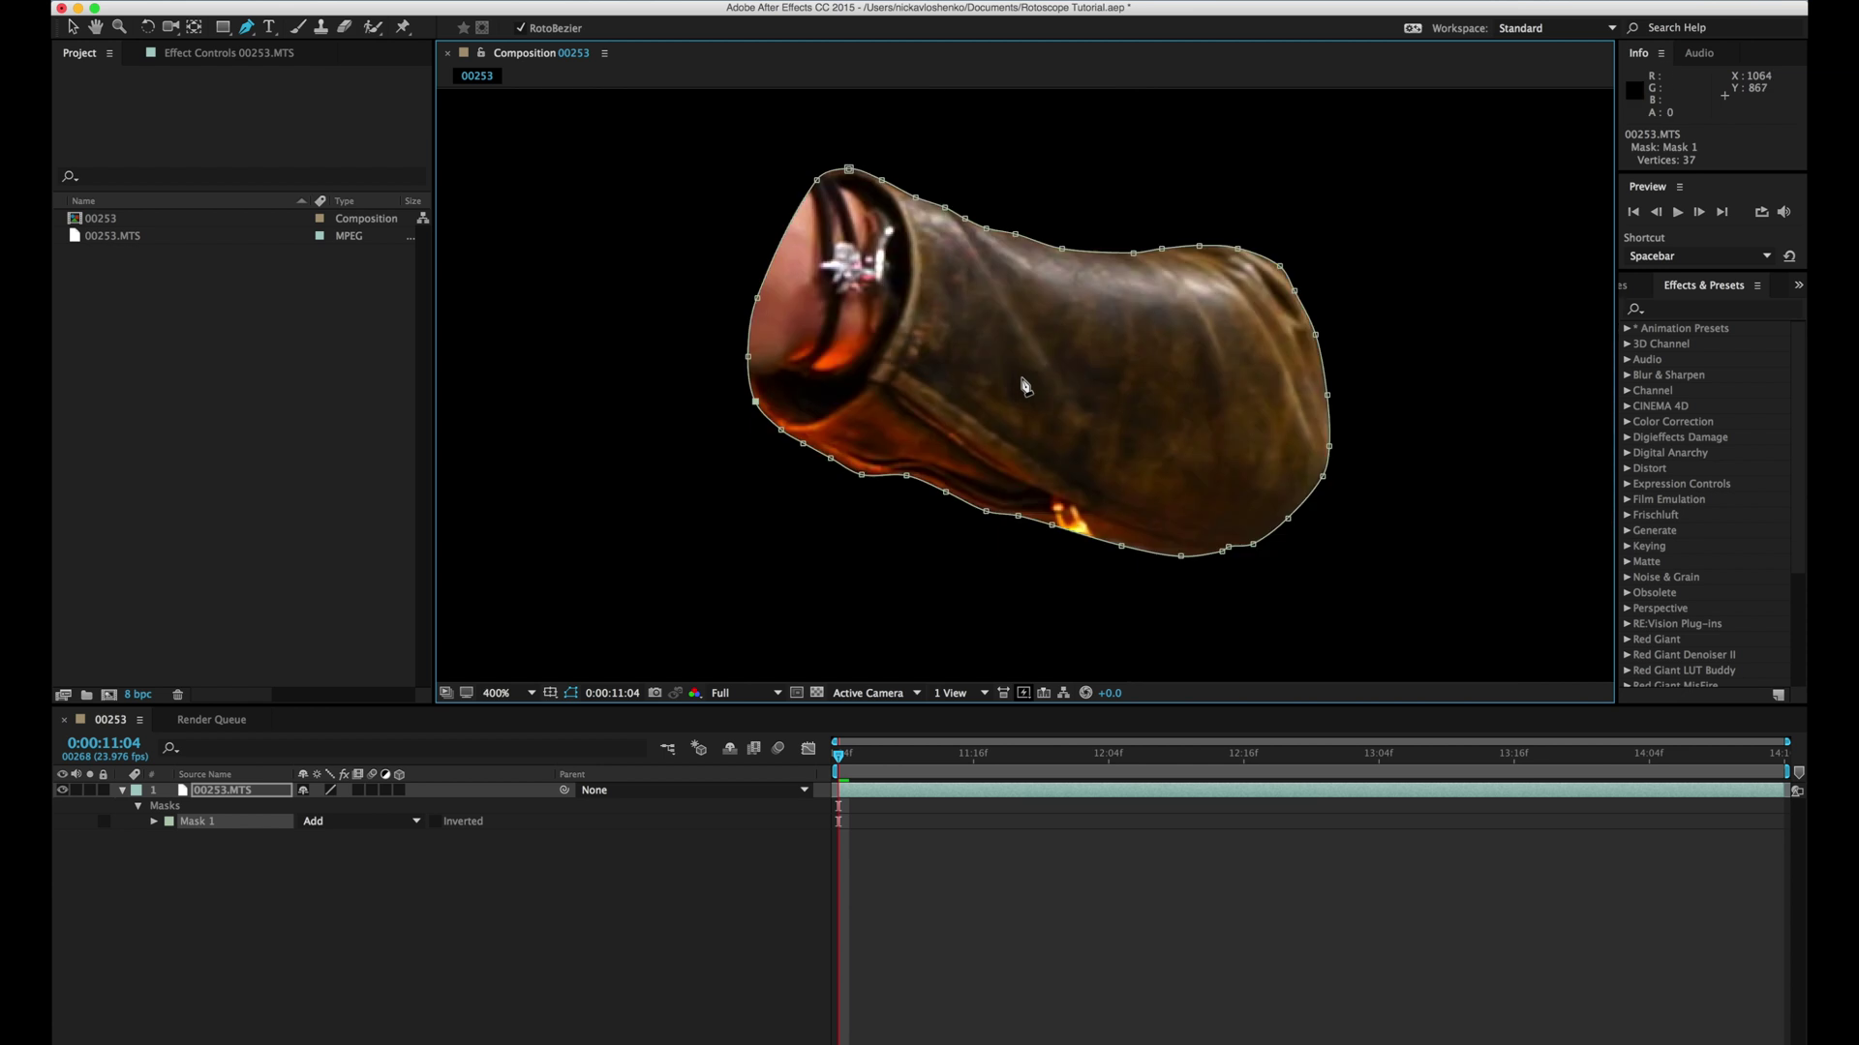
key("v")
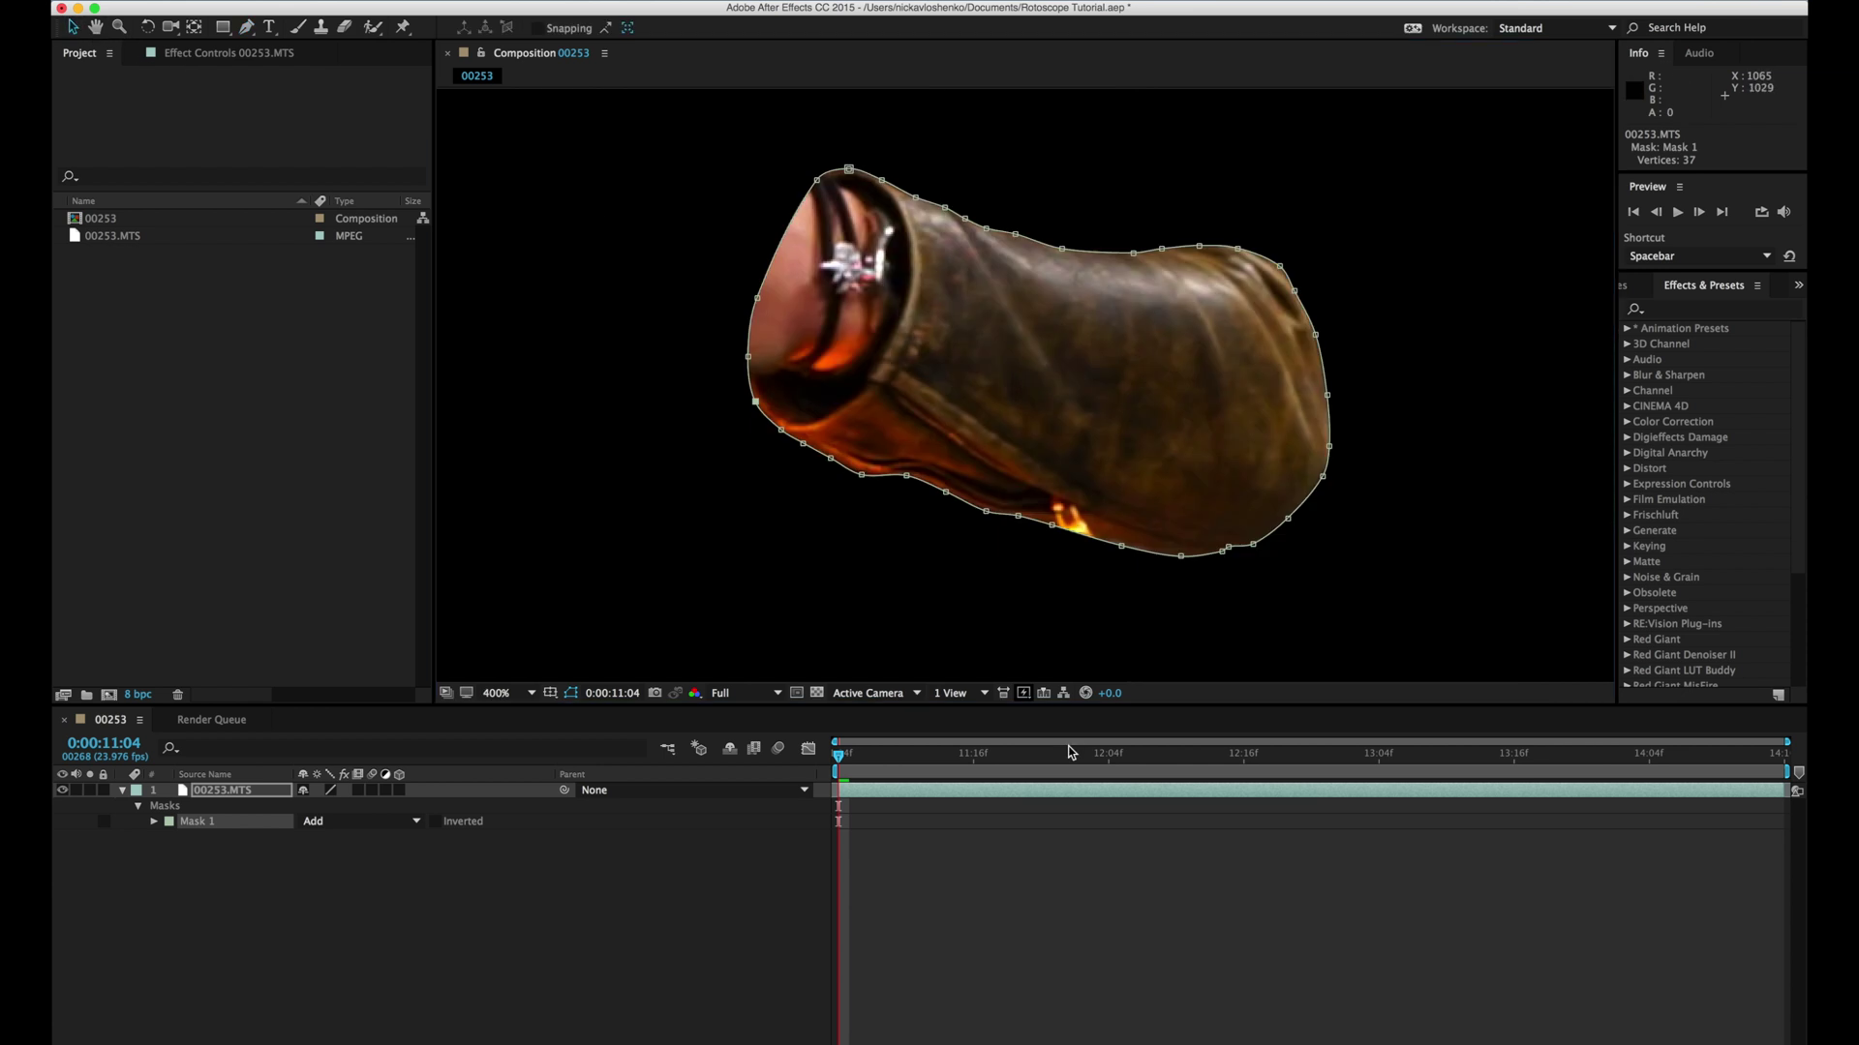
left_click(990, 946)
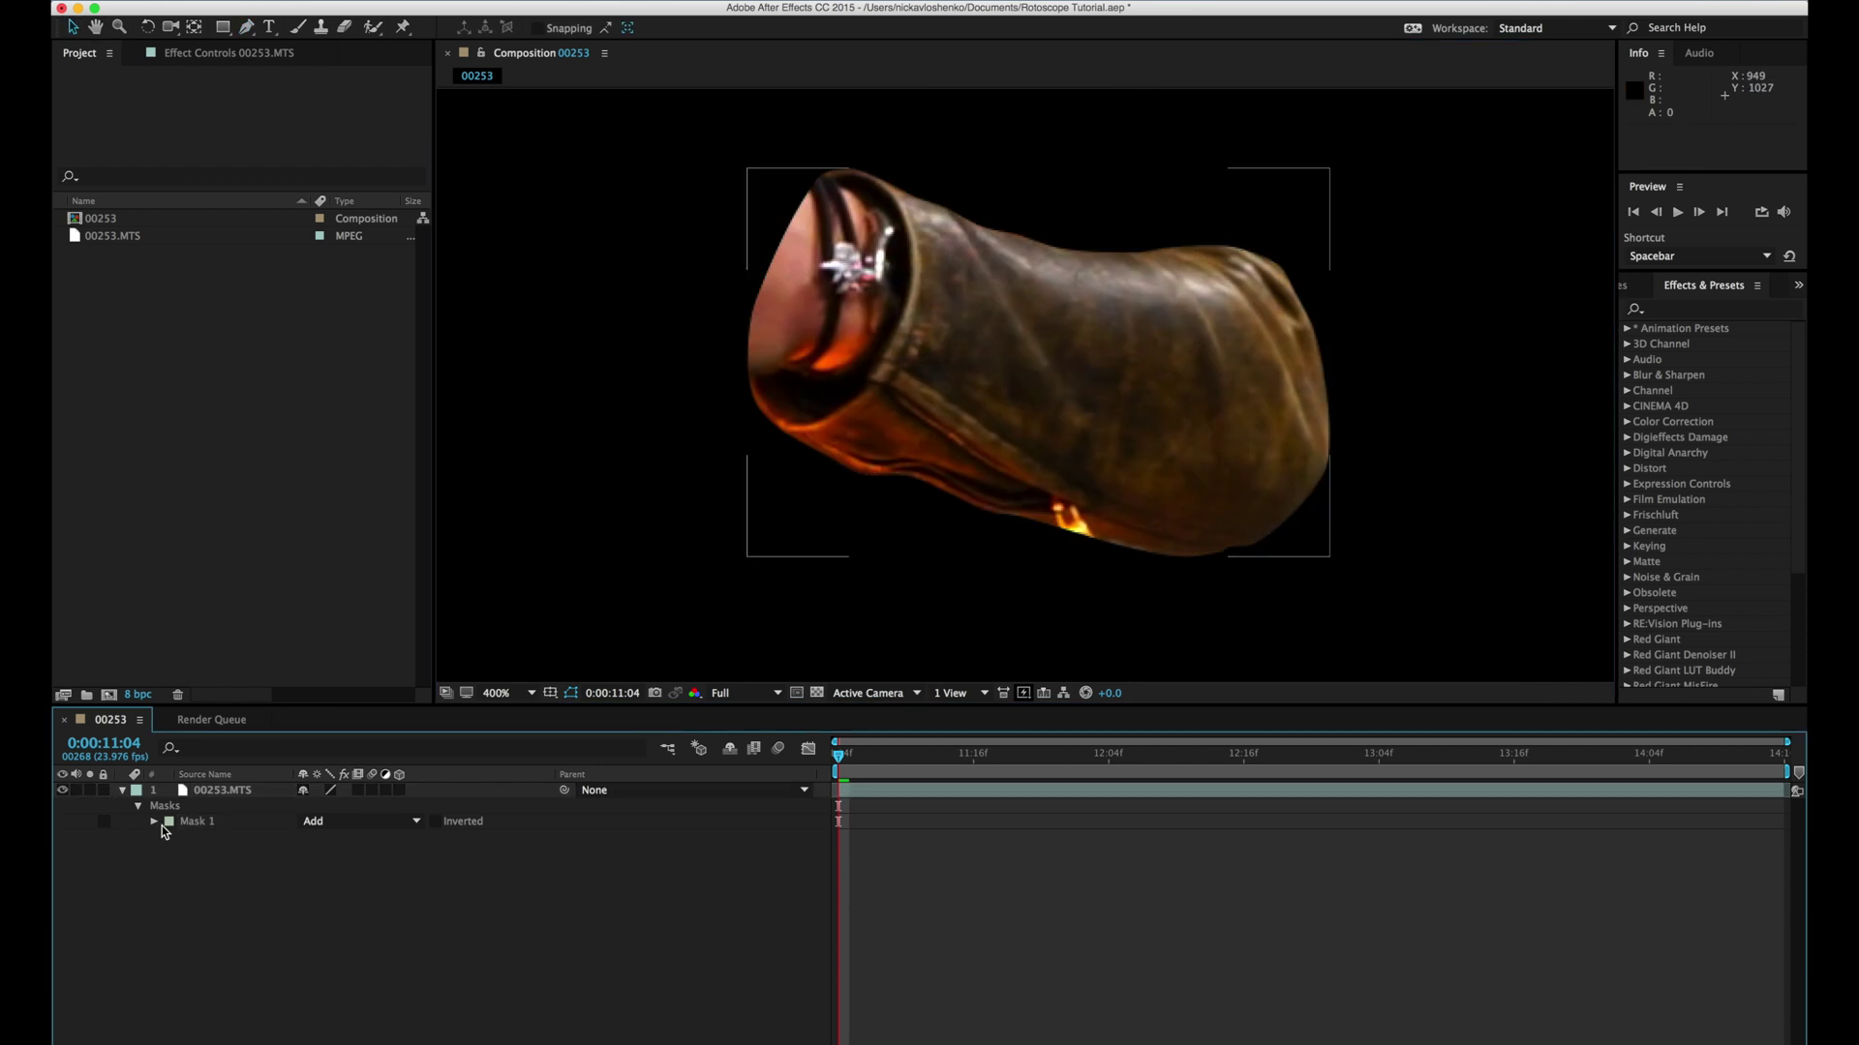
Step: Set Mask 1's mode to None and reveal its path, feather, opacity and expansion properties
left_click(200, 794)
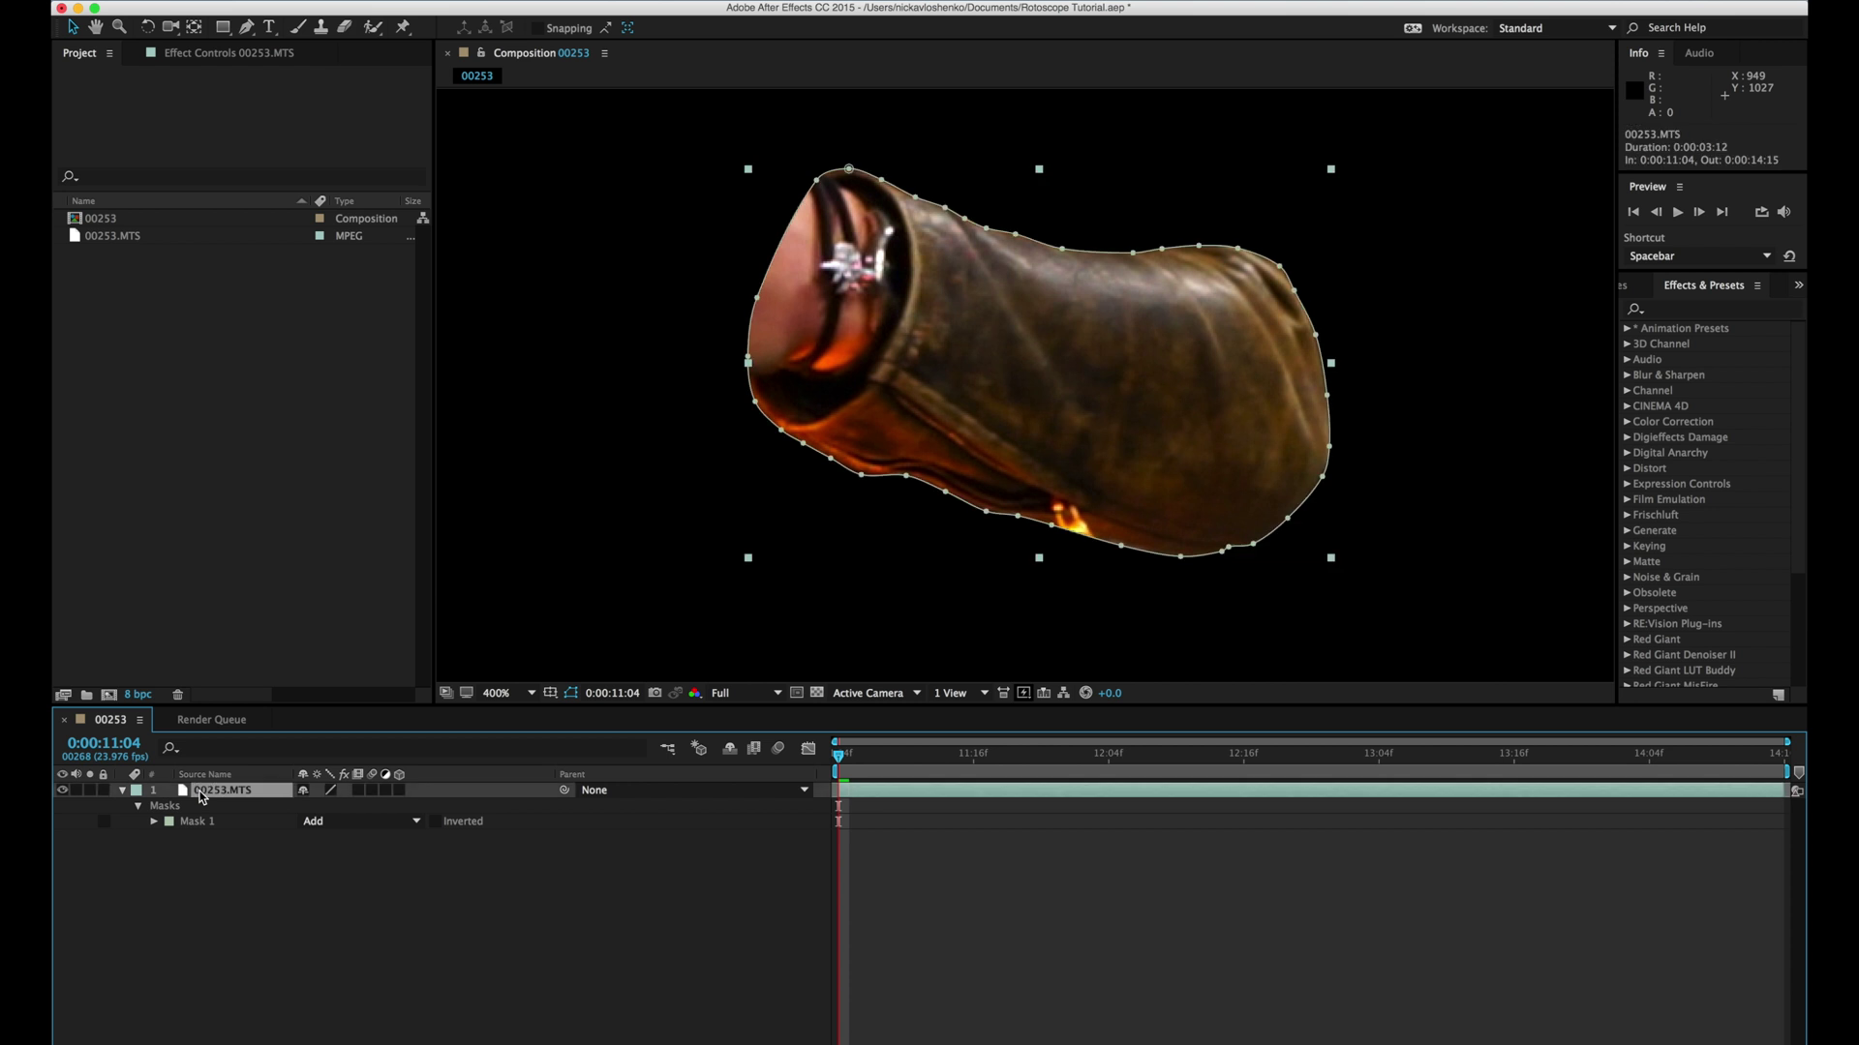
left_click(338, 823)
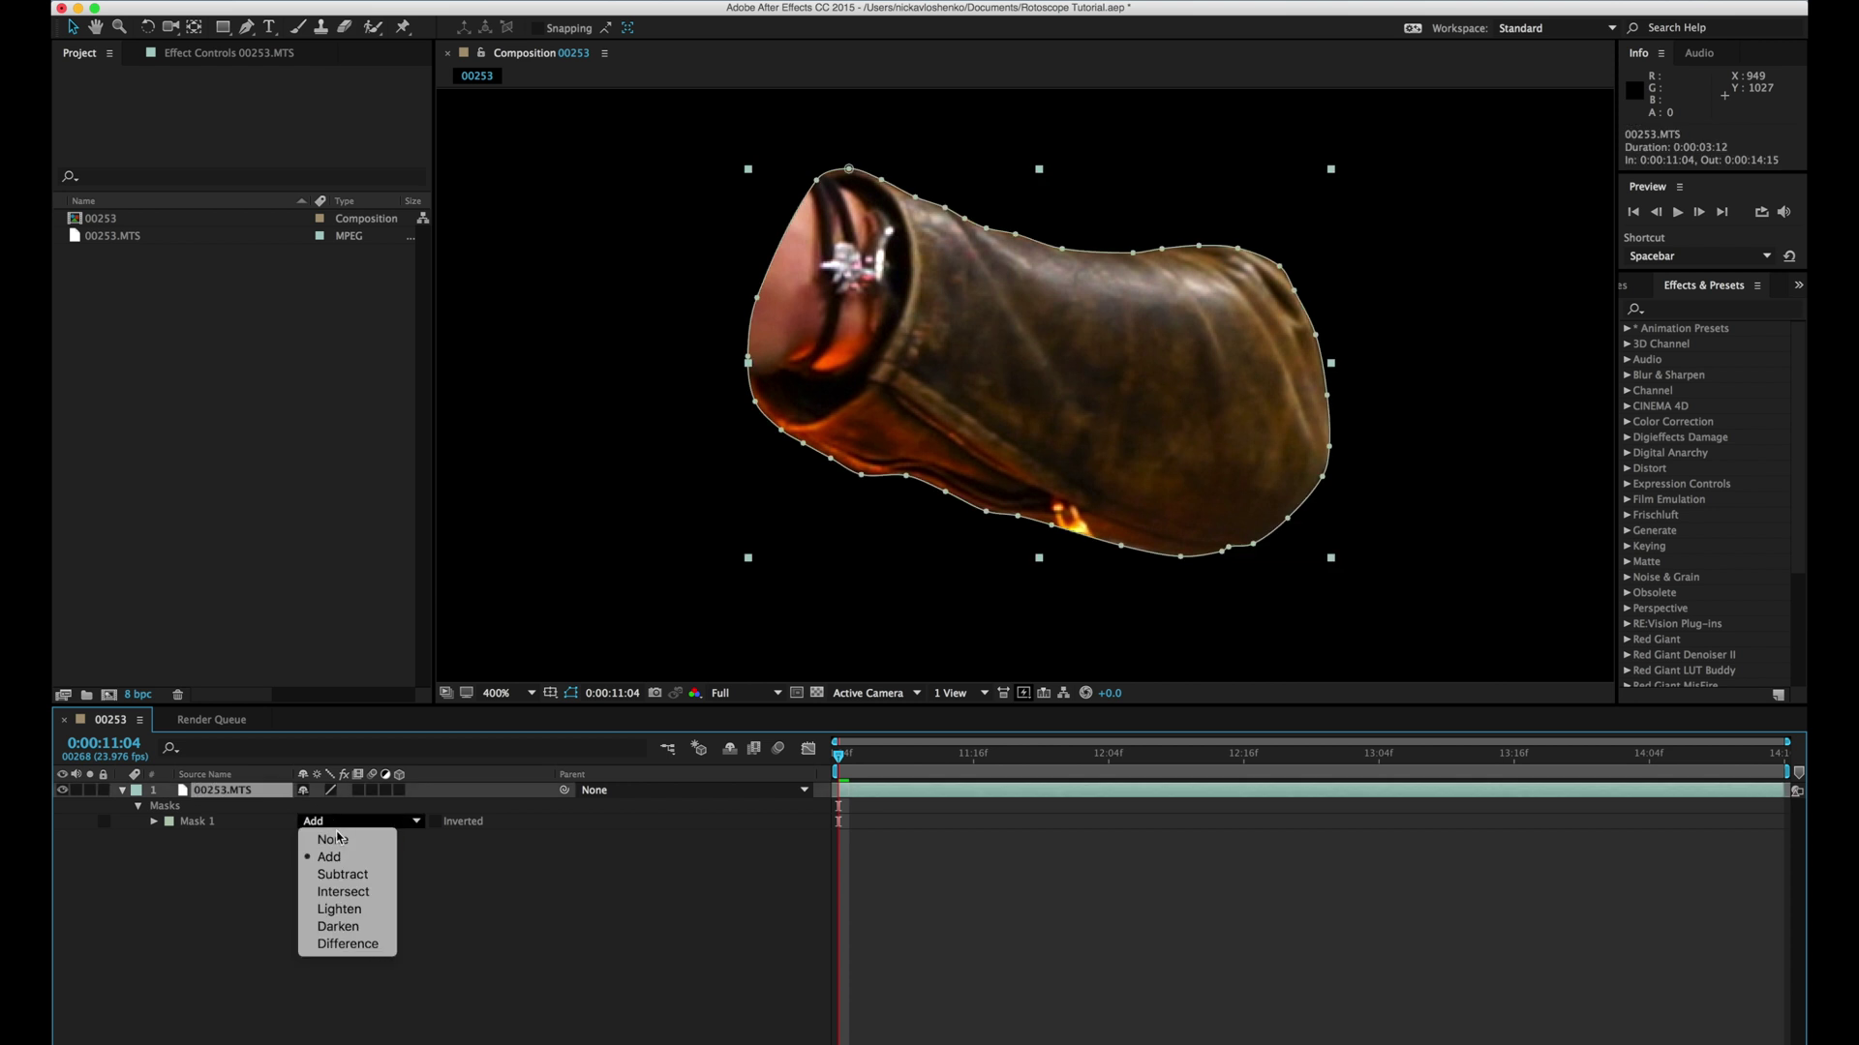
left_click(334, 841)
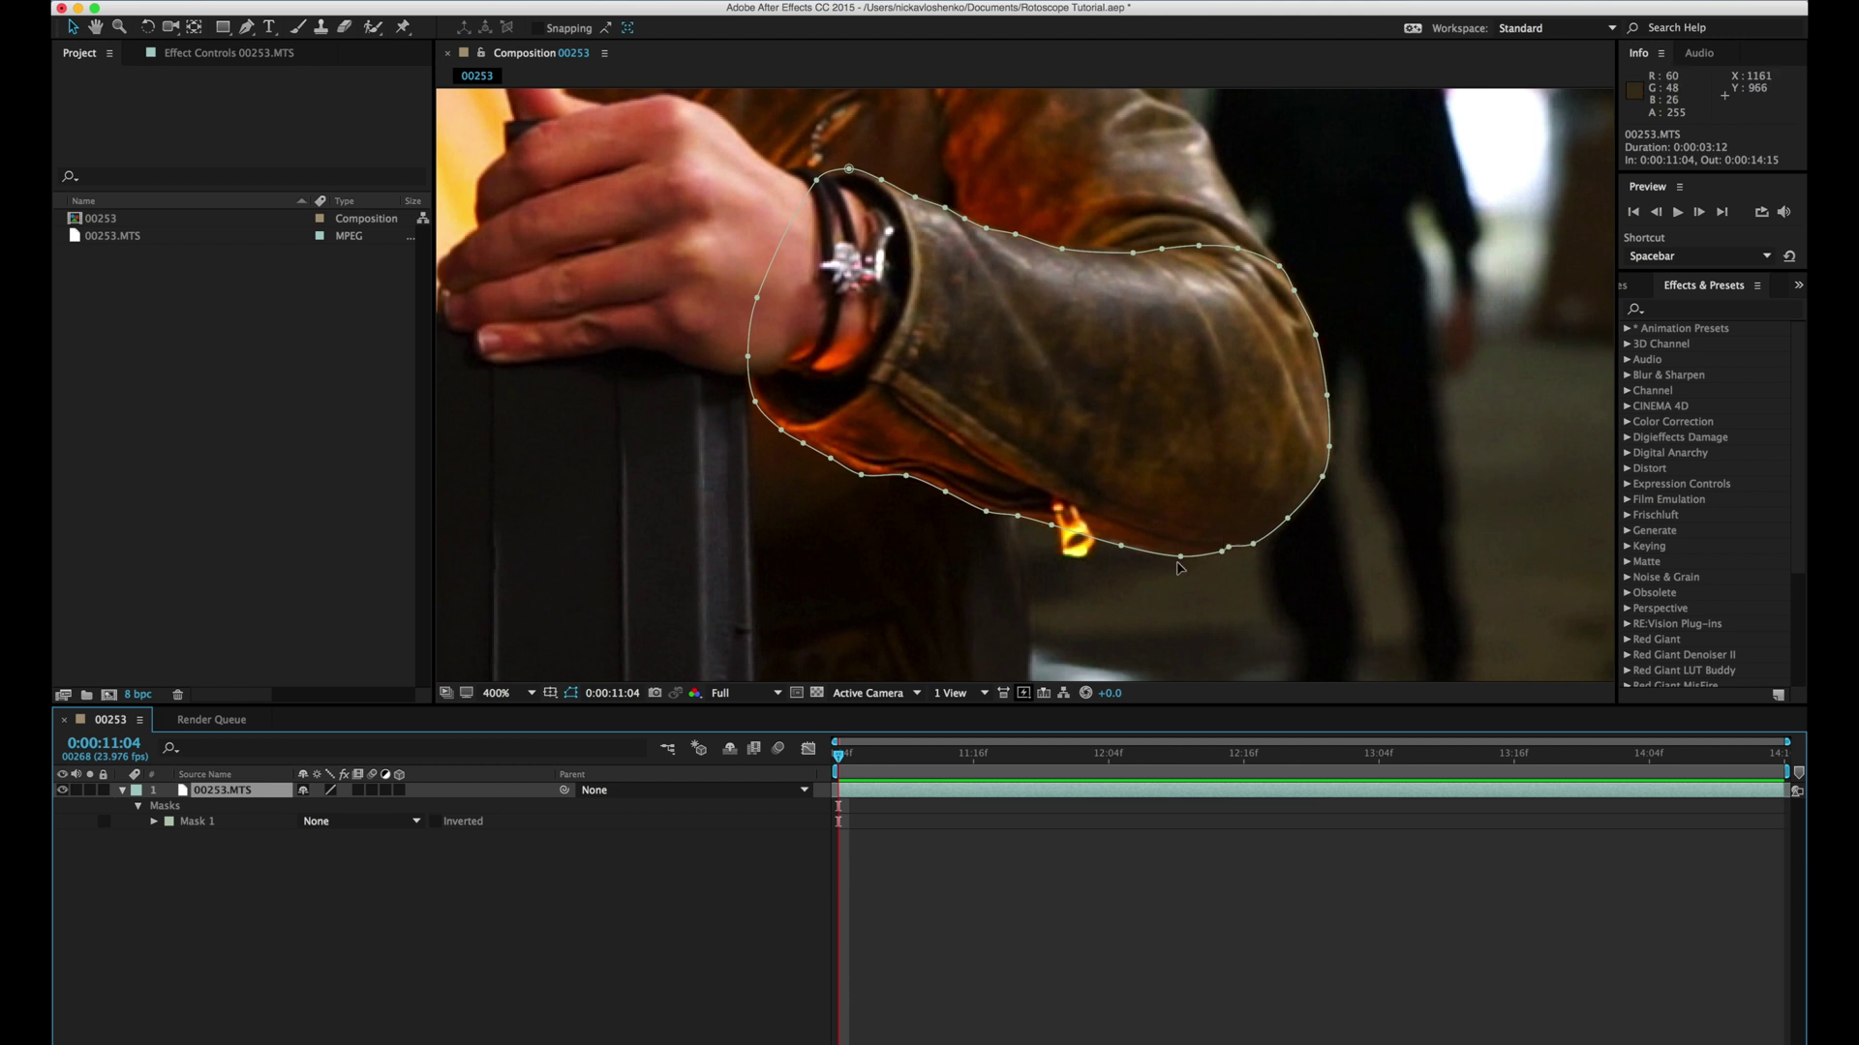
left_click(152, 822)
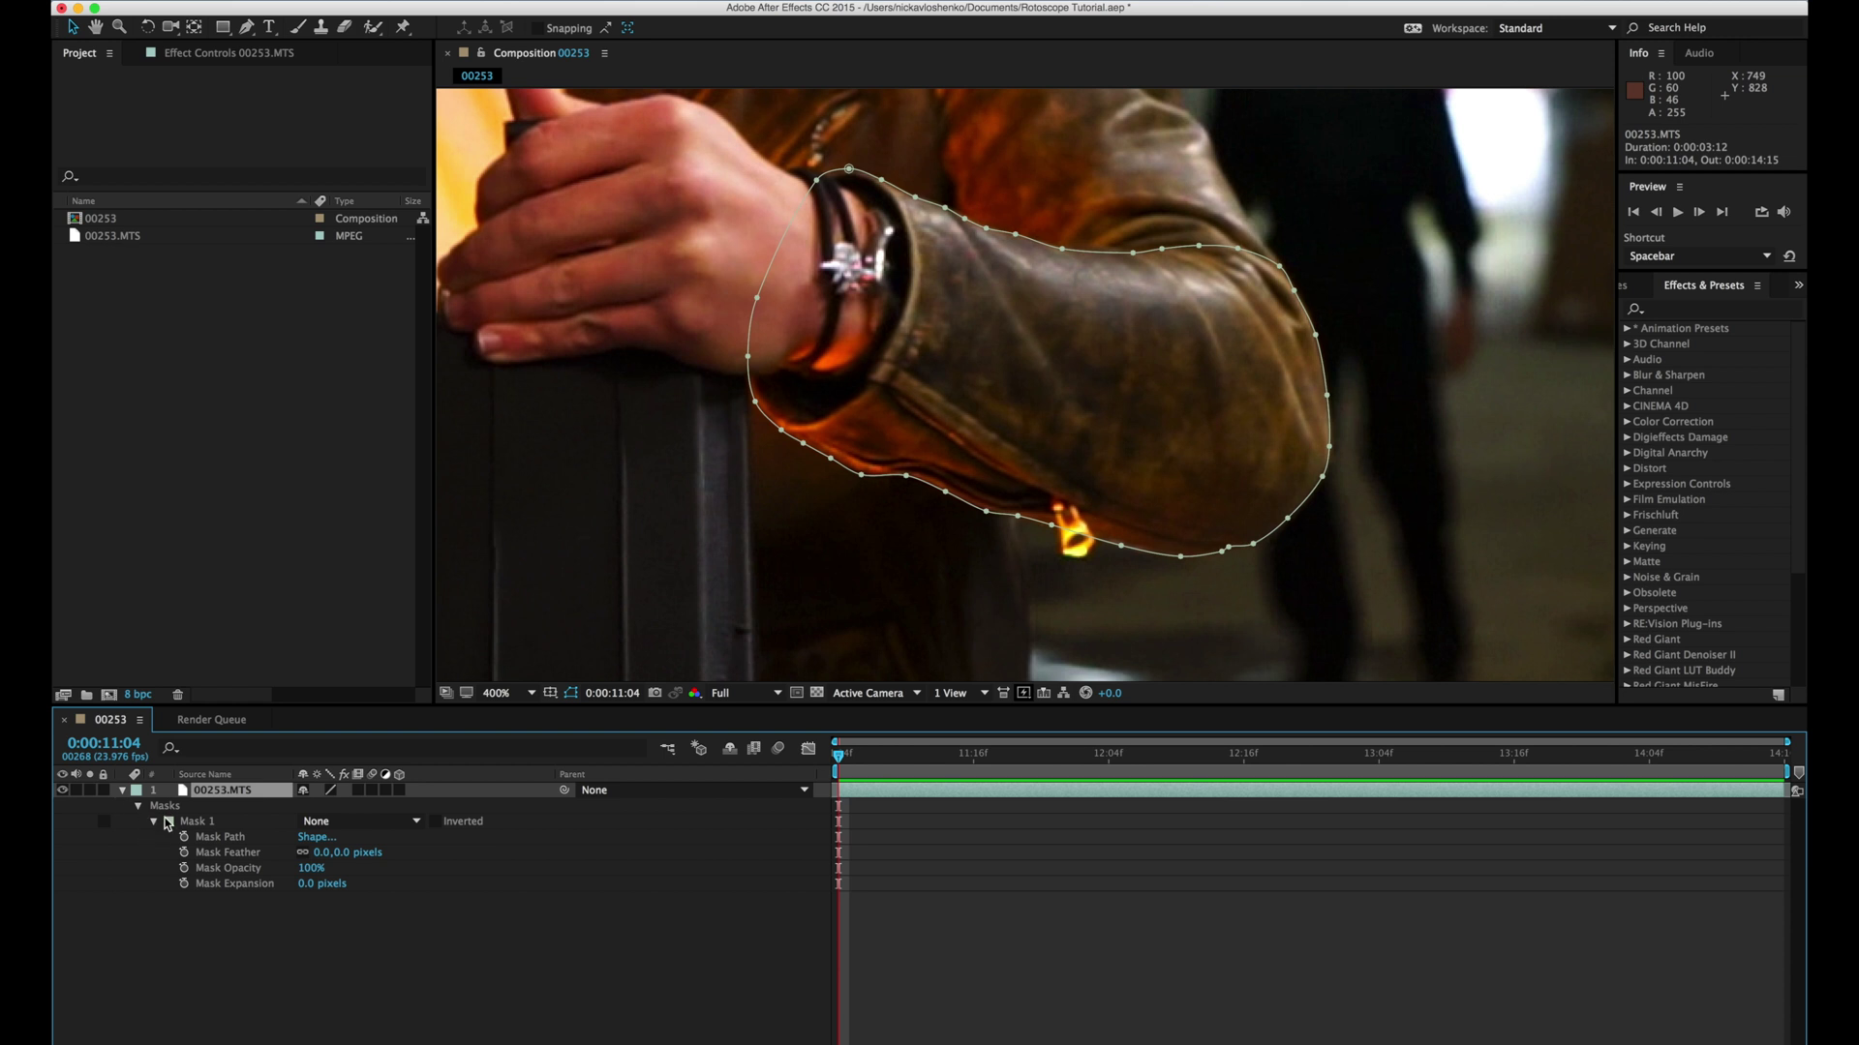
key("m")
key("m")
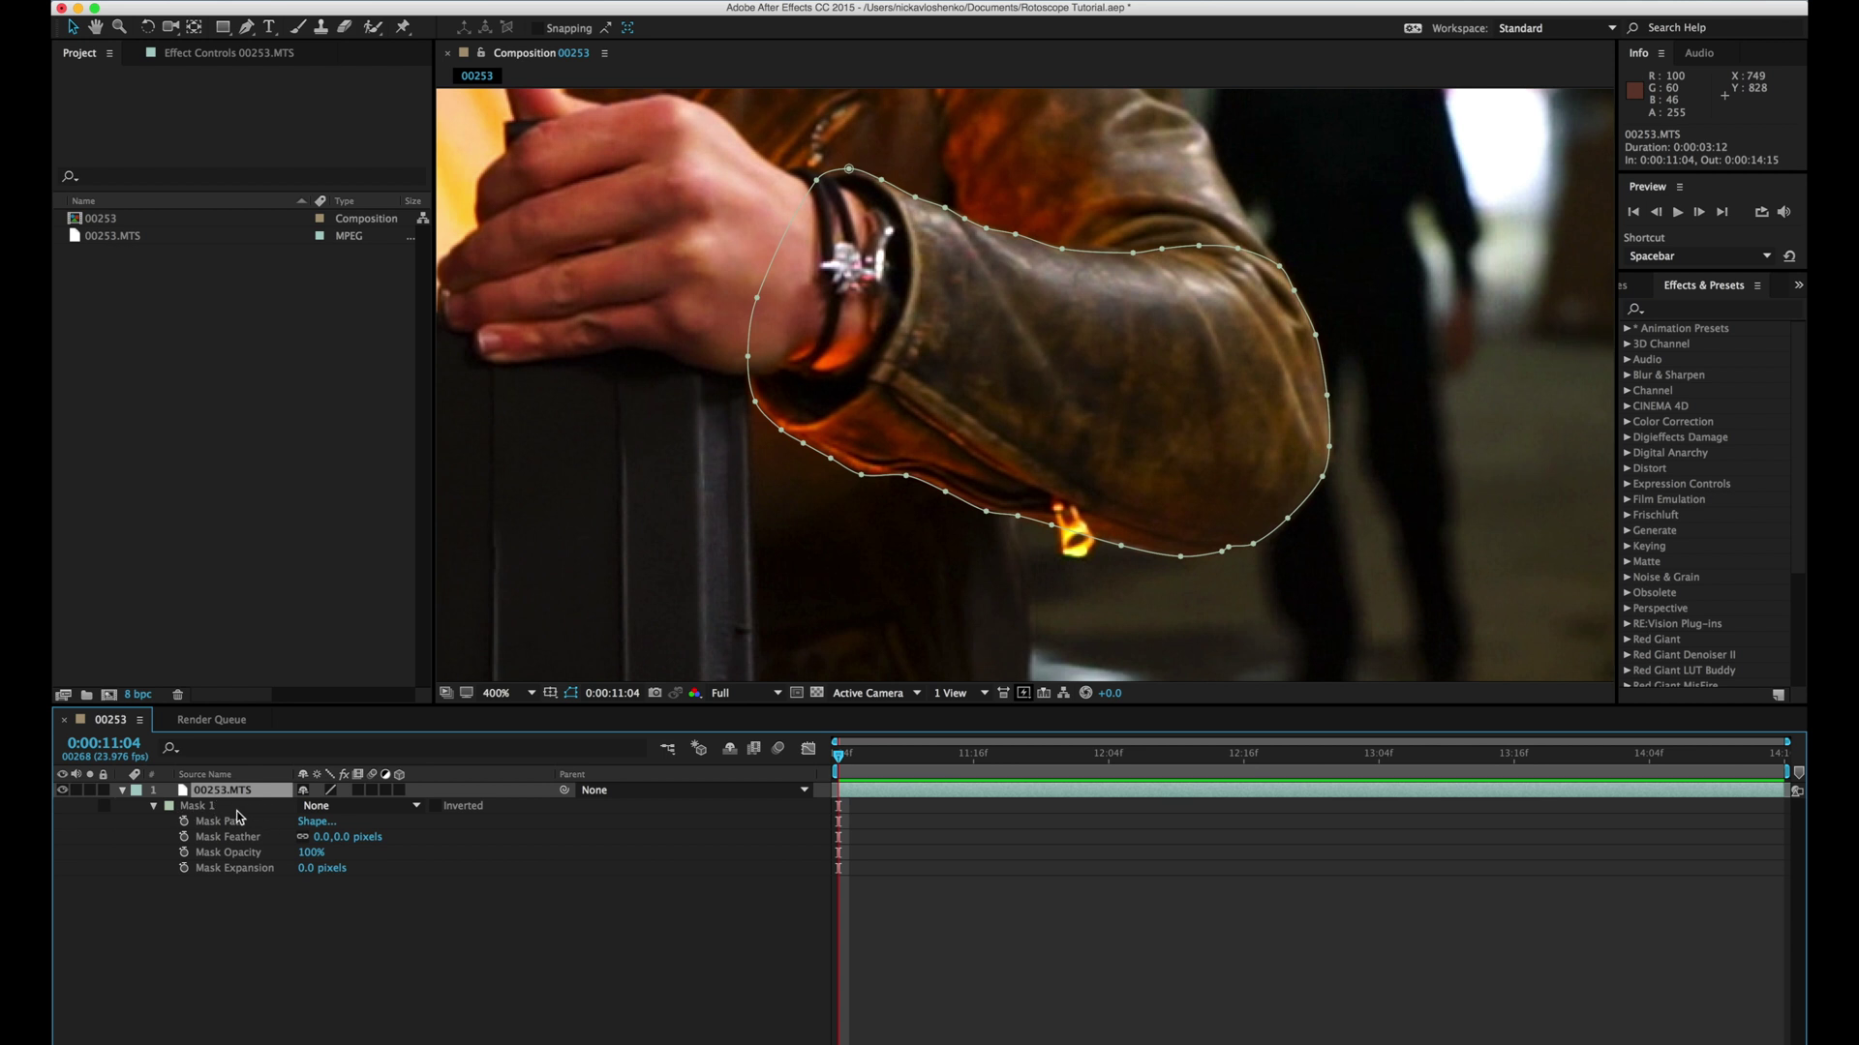
Step: Start Mask Path keyframing, go to 0:00:11:12 and shift the whole mask left and up onto the arm
left_click(184, 822)
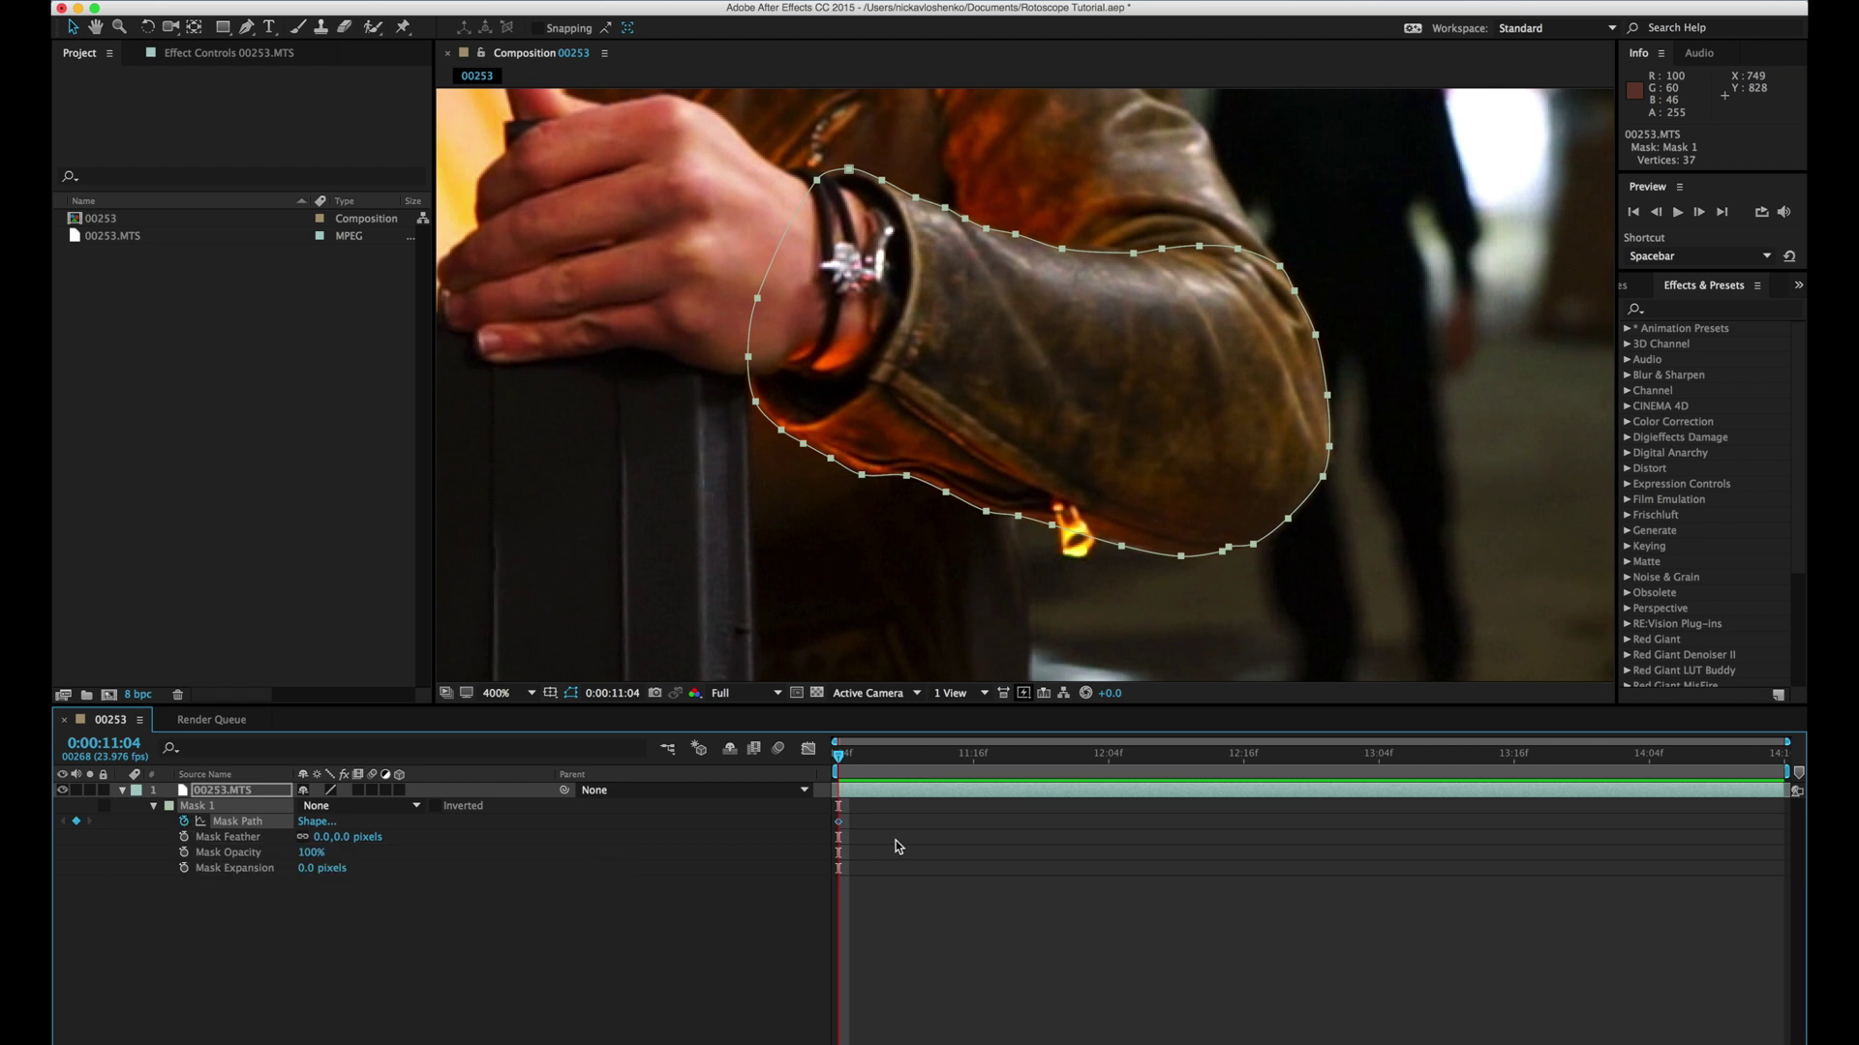
left_click_drag(842, 764, 933, 764)
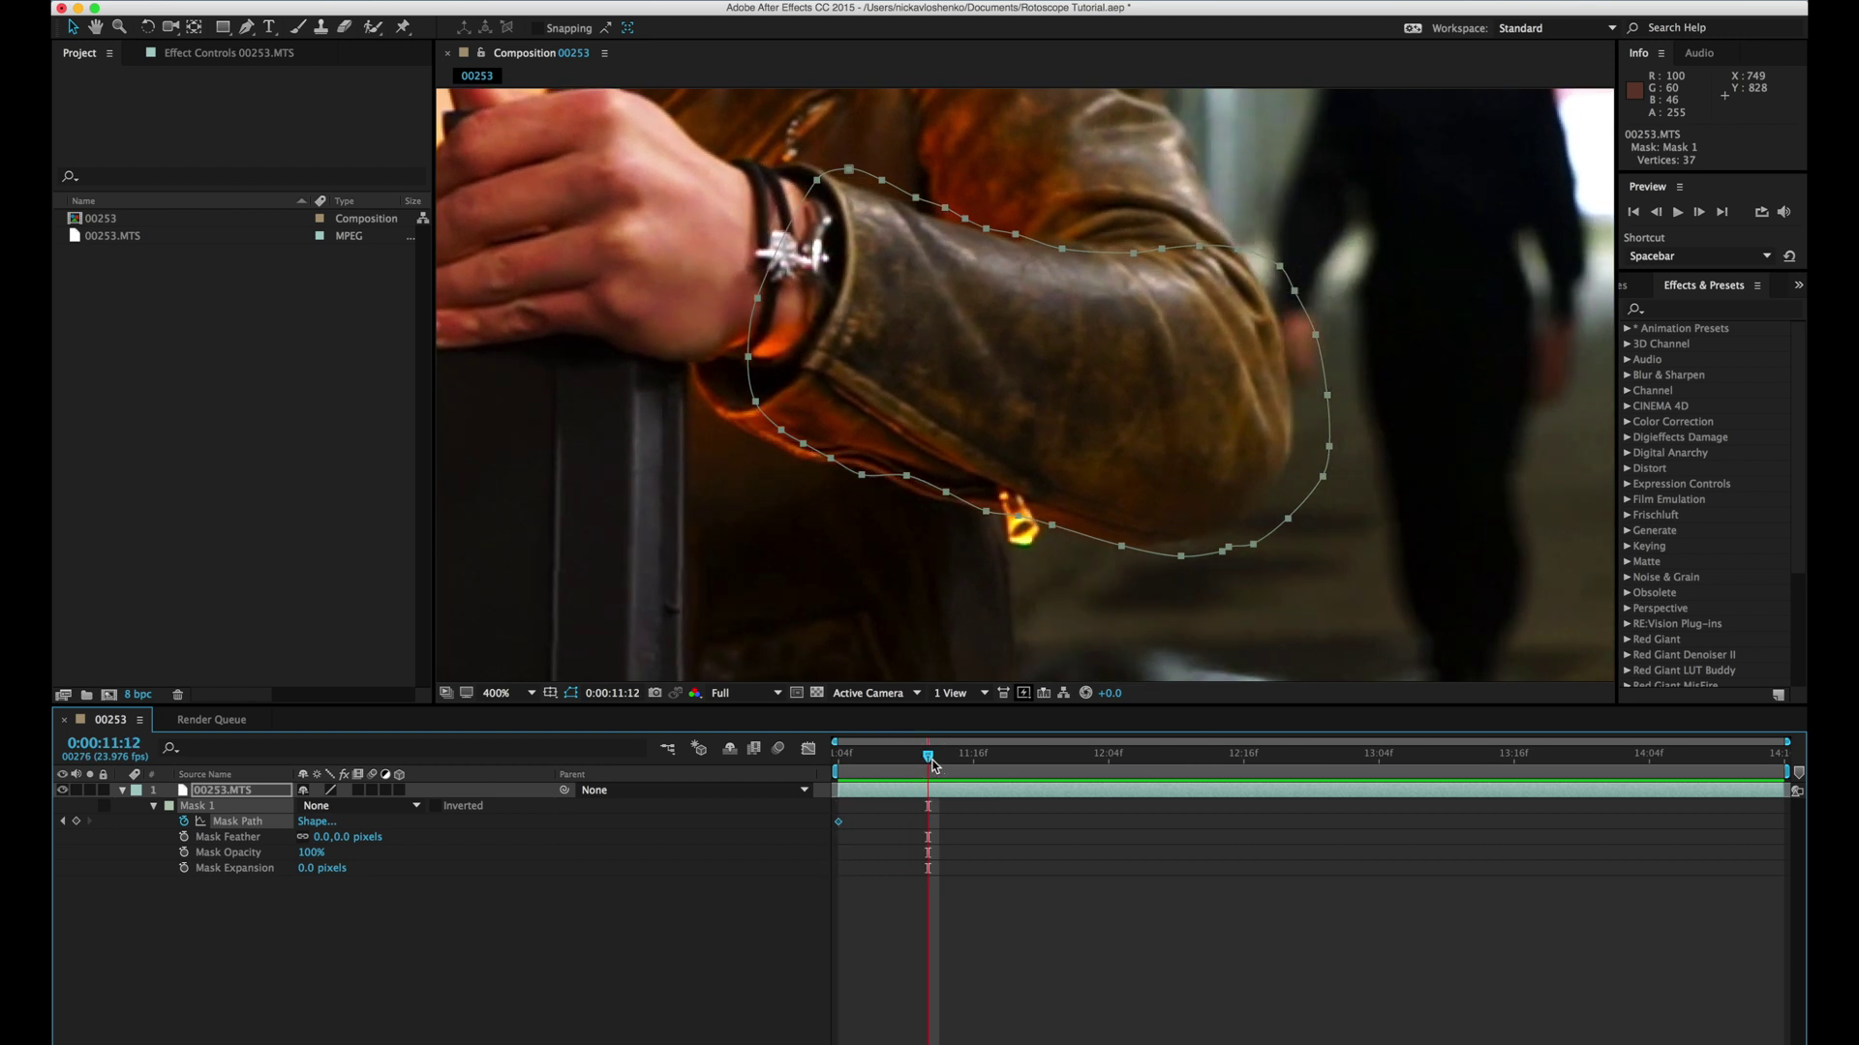
left_click(1326, 477)
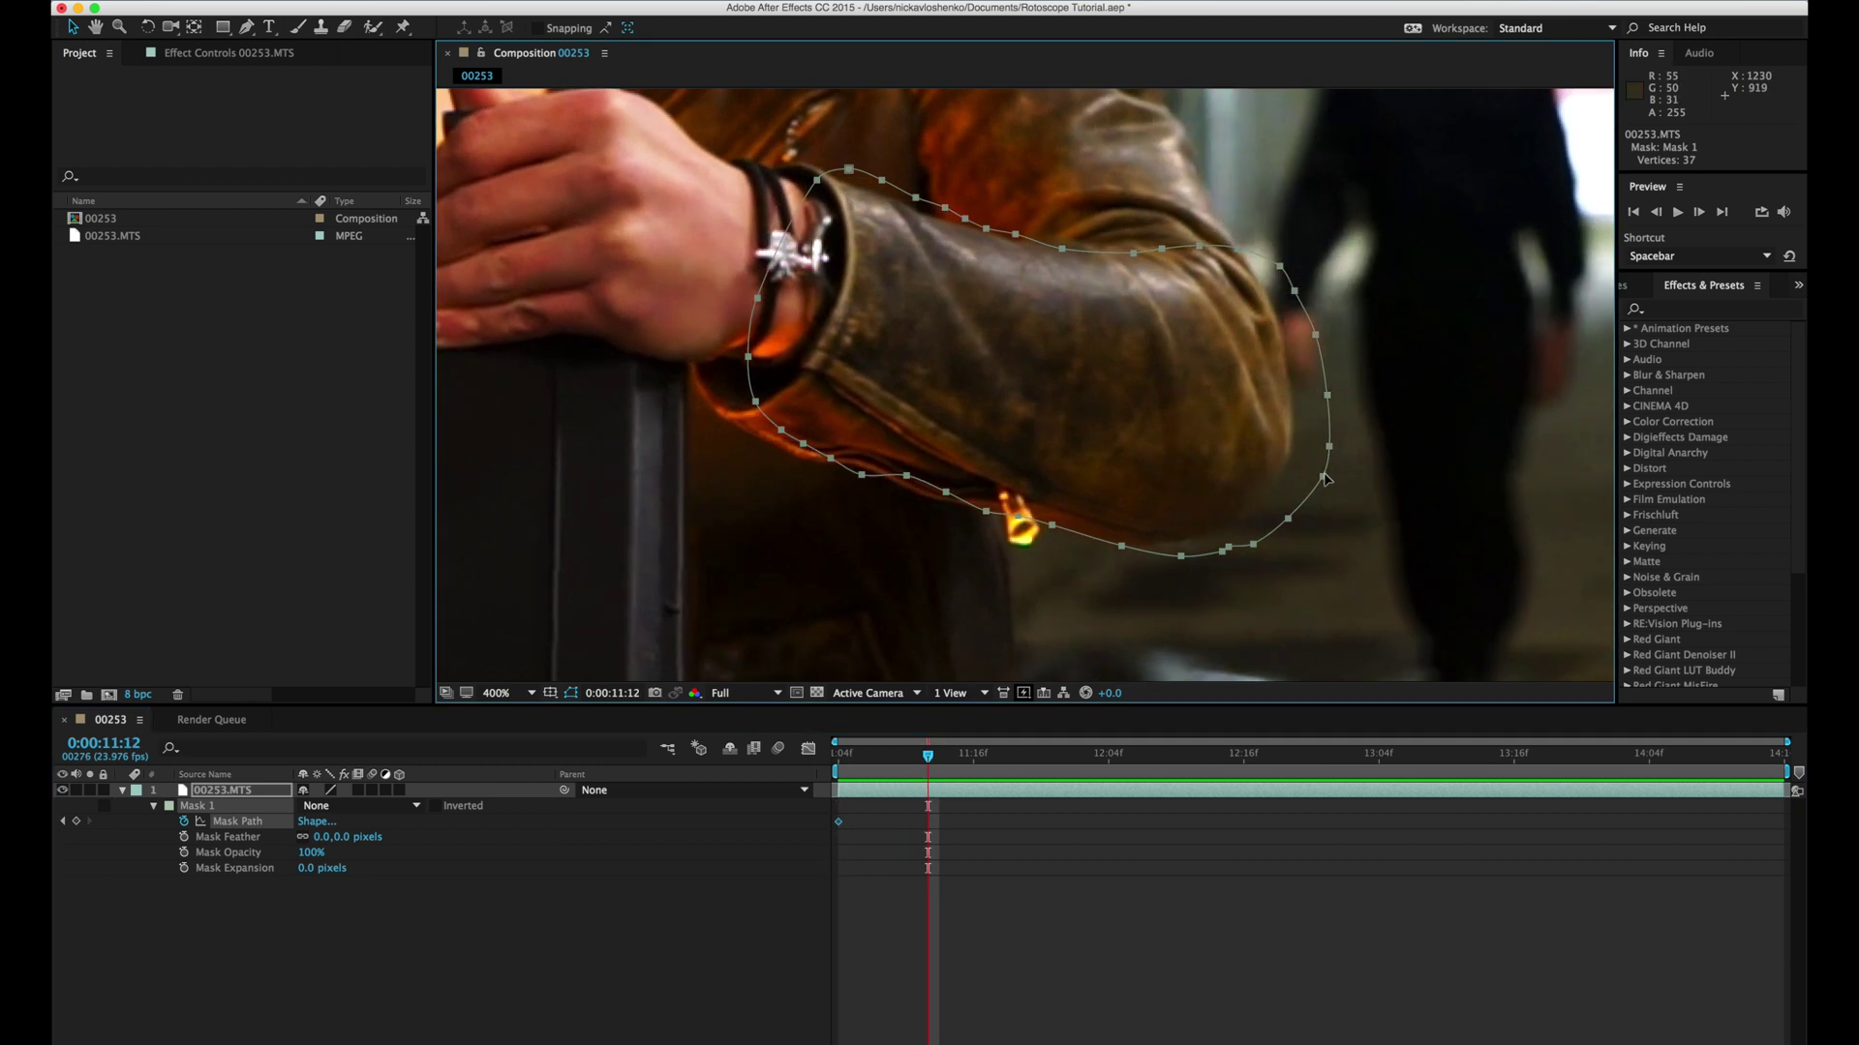
left_click(1324, 477)
left_click_drag(1324, 476, 1283, 466)
Step: Pull the mask's upper-edge points onto the sleeve edge in a zoomed view
key("period")
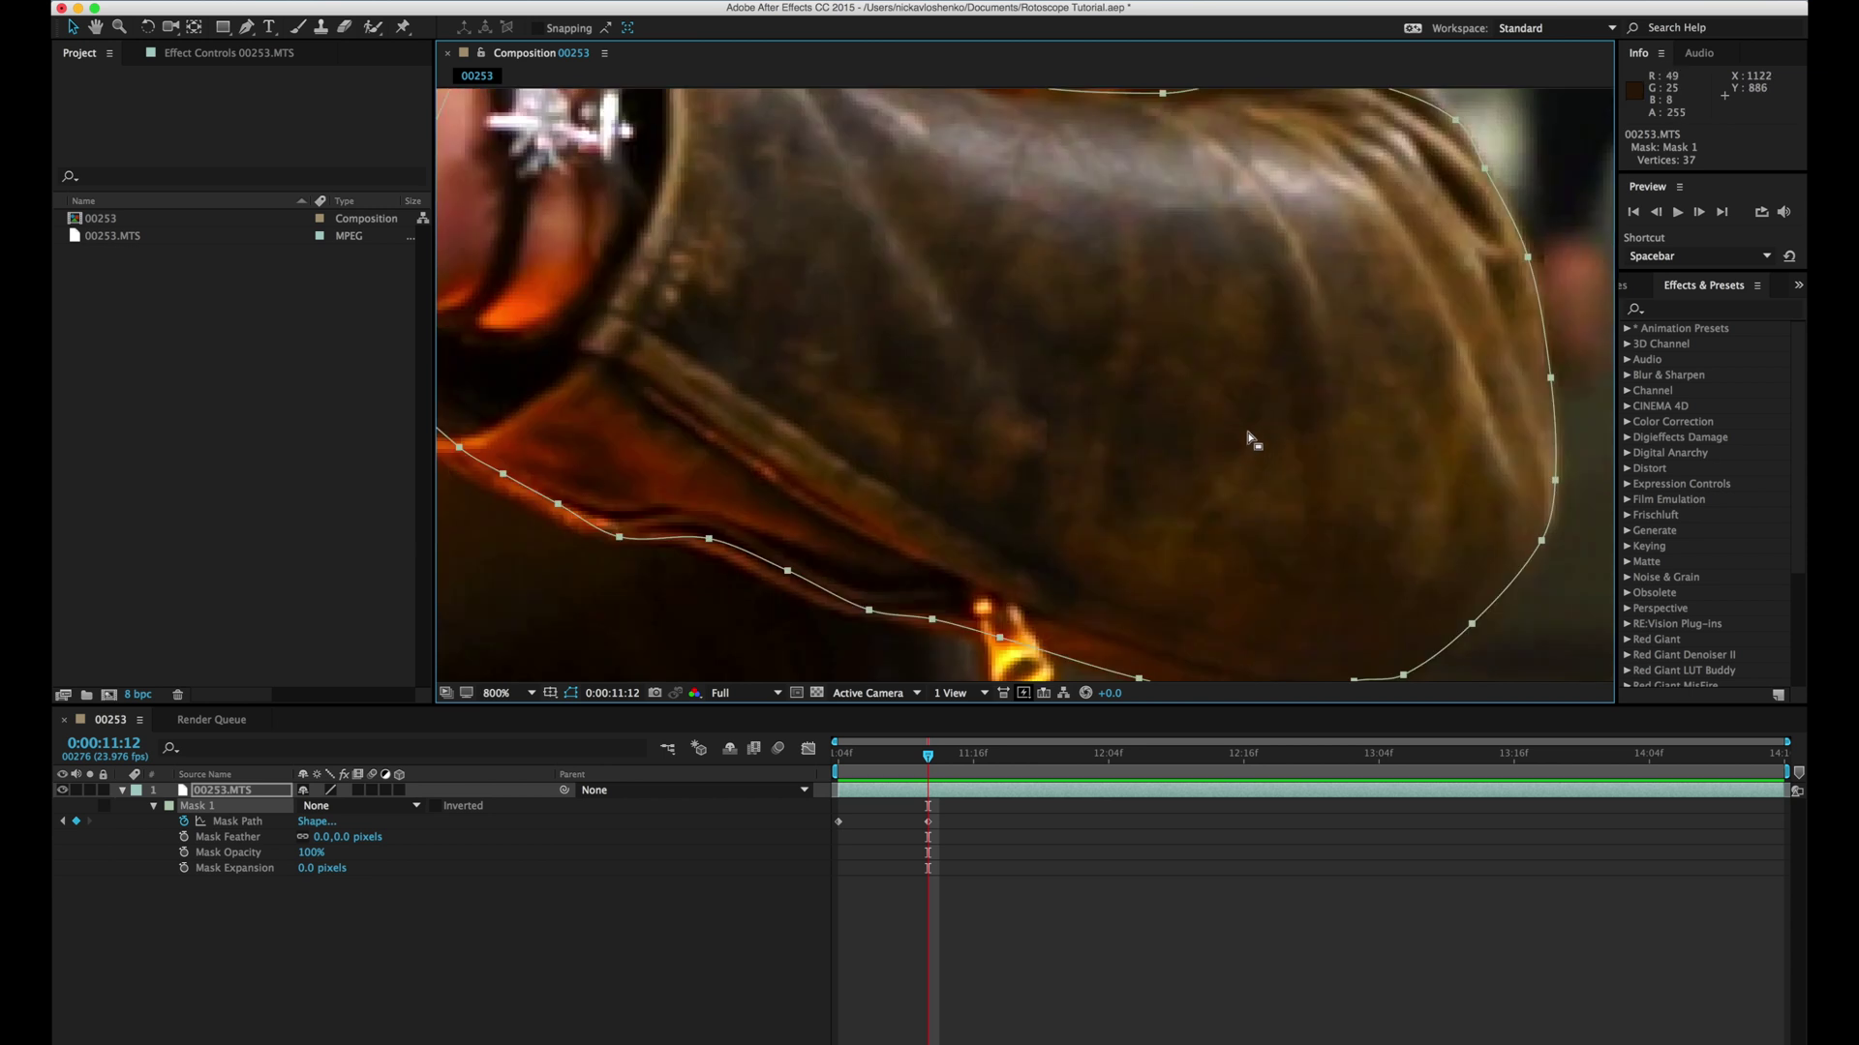
left_click_drag(1357, 290, 1186, 485)
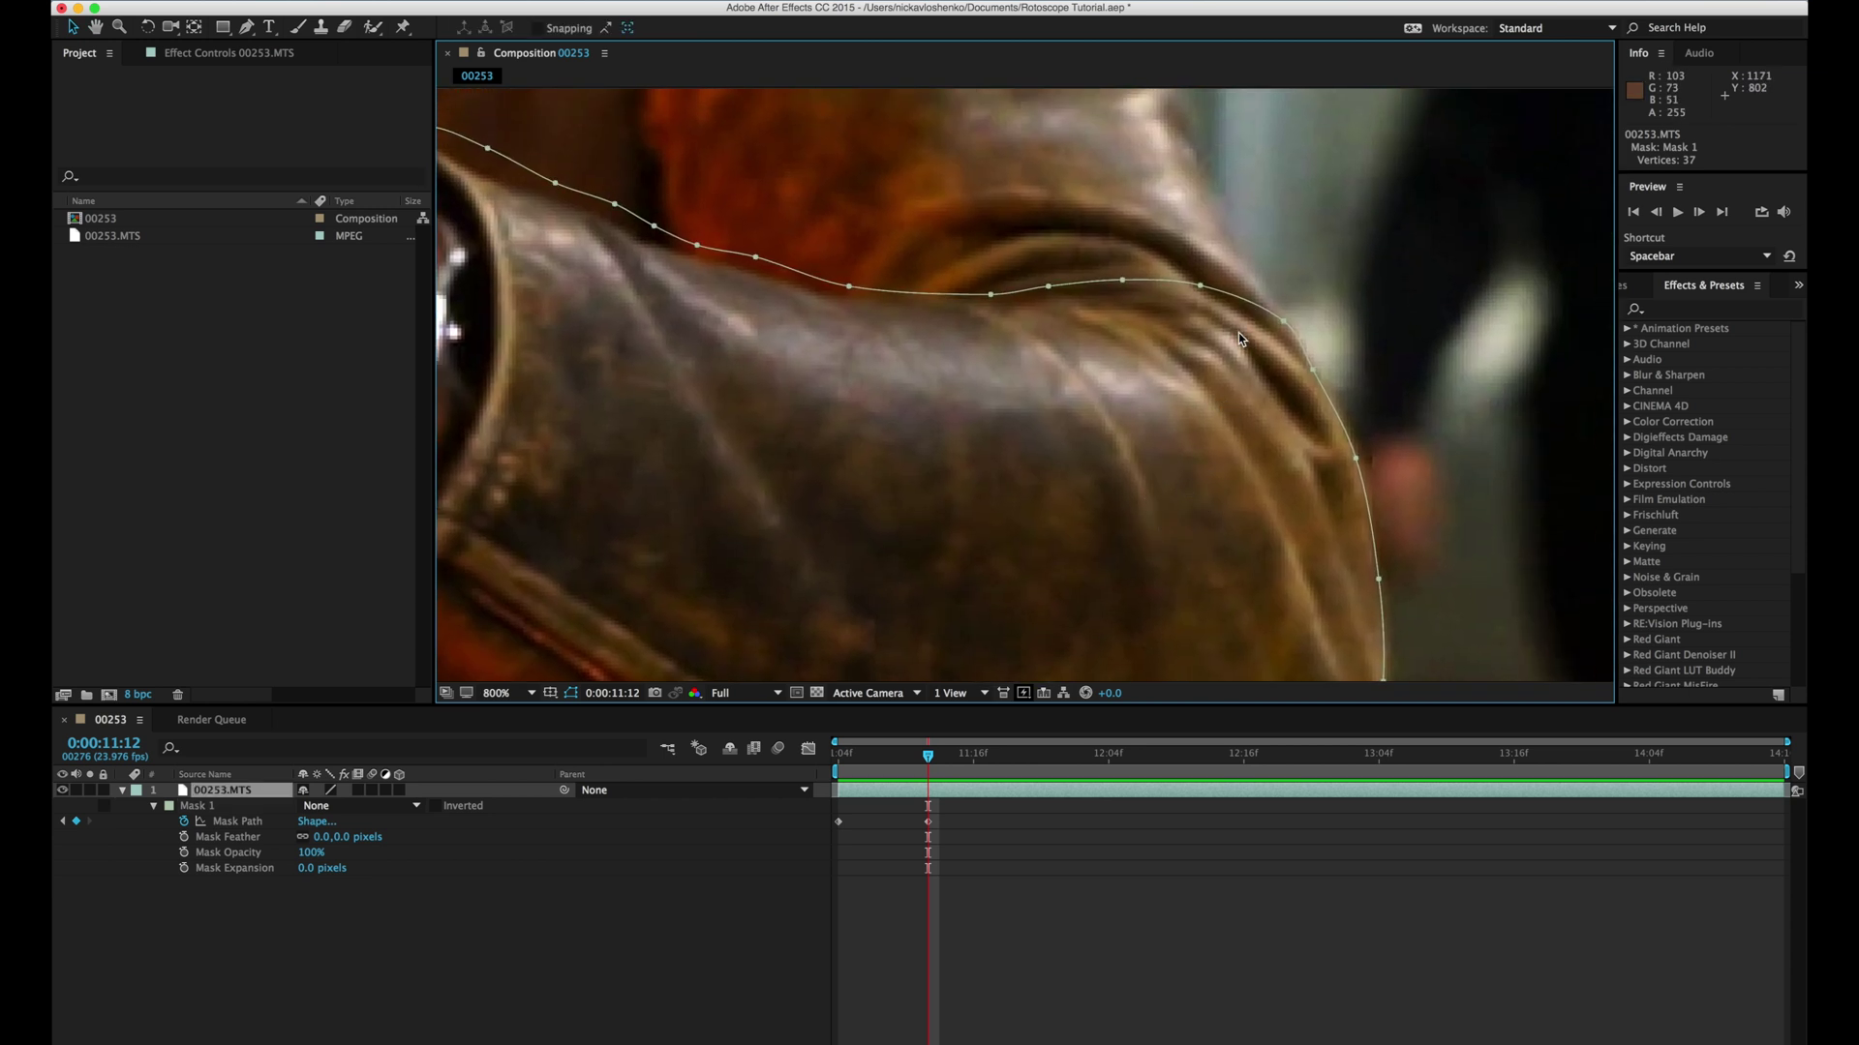
left_click_drag(1199, 287, 1117, 274)
left_click_drag(849, 287, 849, 298)
left_click_drag(755, 256, 752, 272)
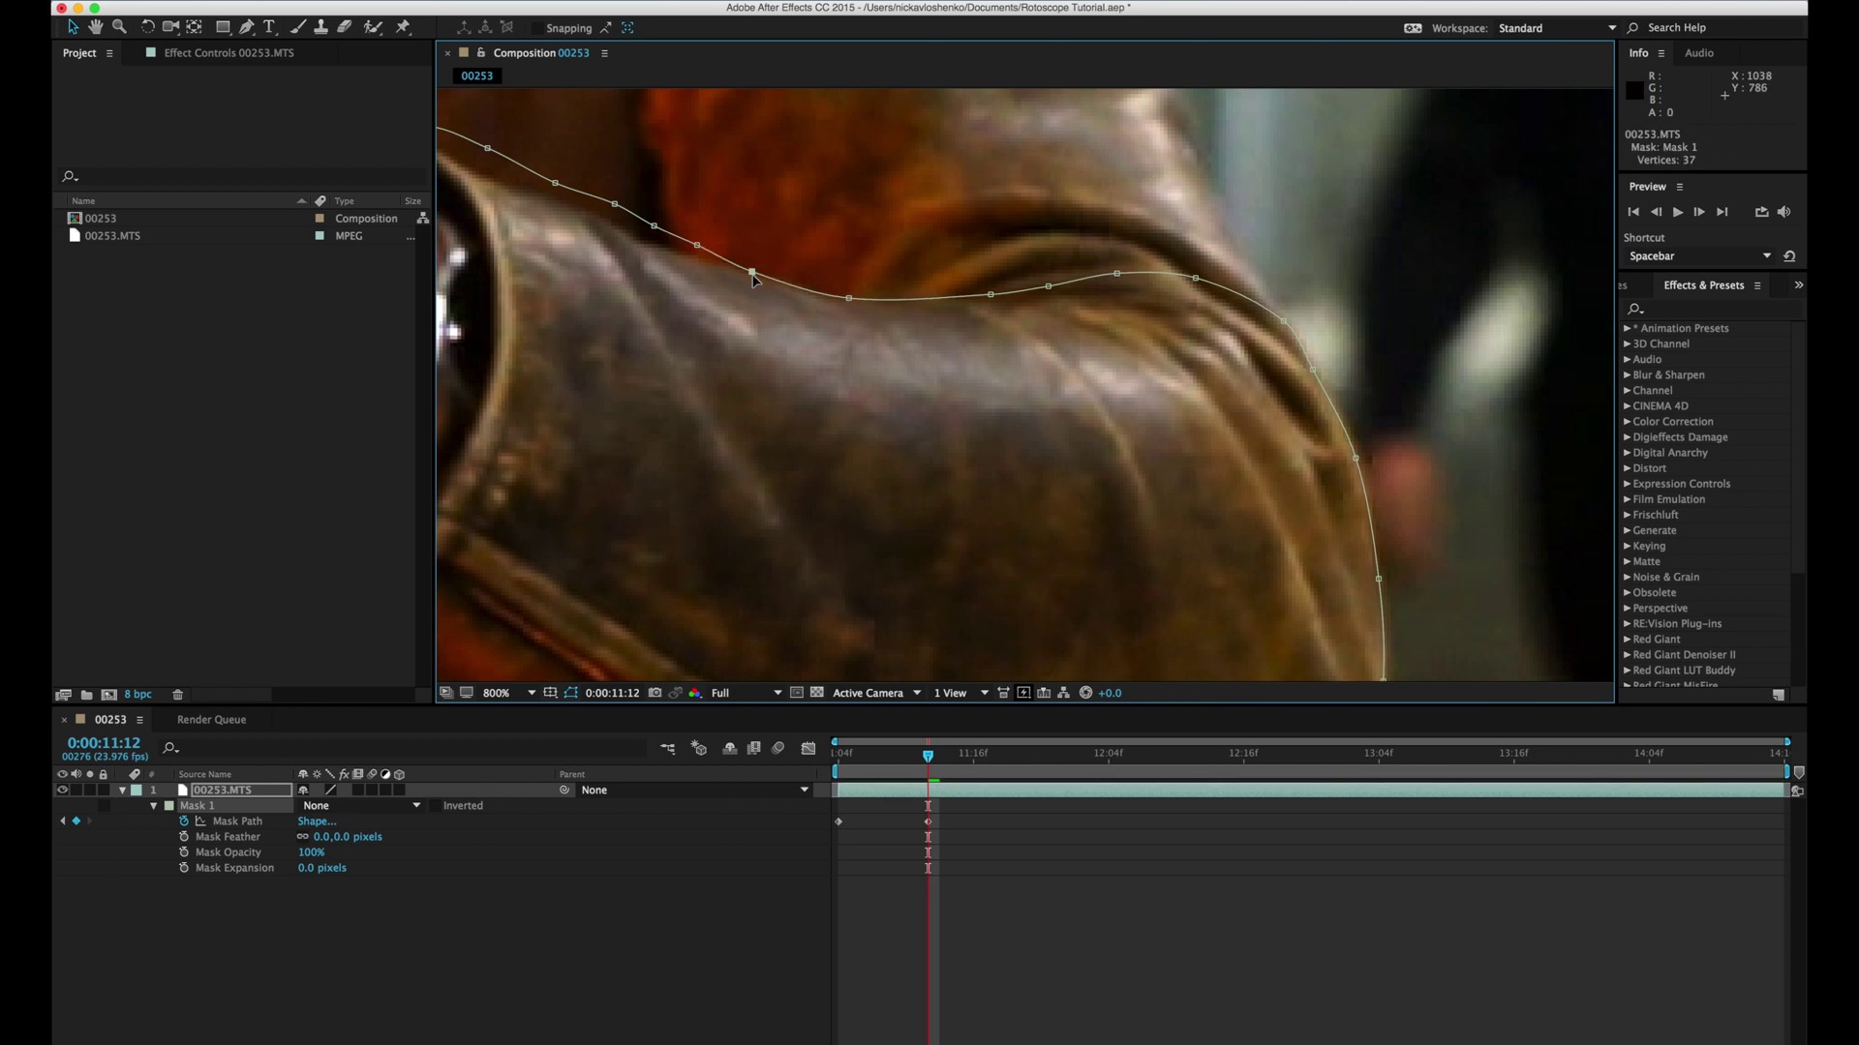
Step: Refit the mask points around the wrist and zipper, then zoom out to see the whole arm
left_click_drag(564, 231, 1090, 398)
left_click_drag(836, 239, 1312, 549)
left_click_drag(1225, 412, 1196, 426)
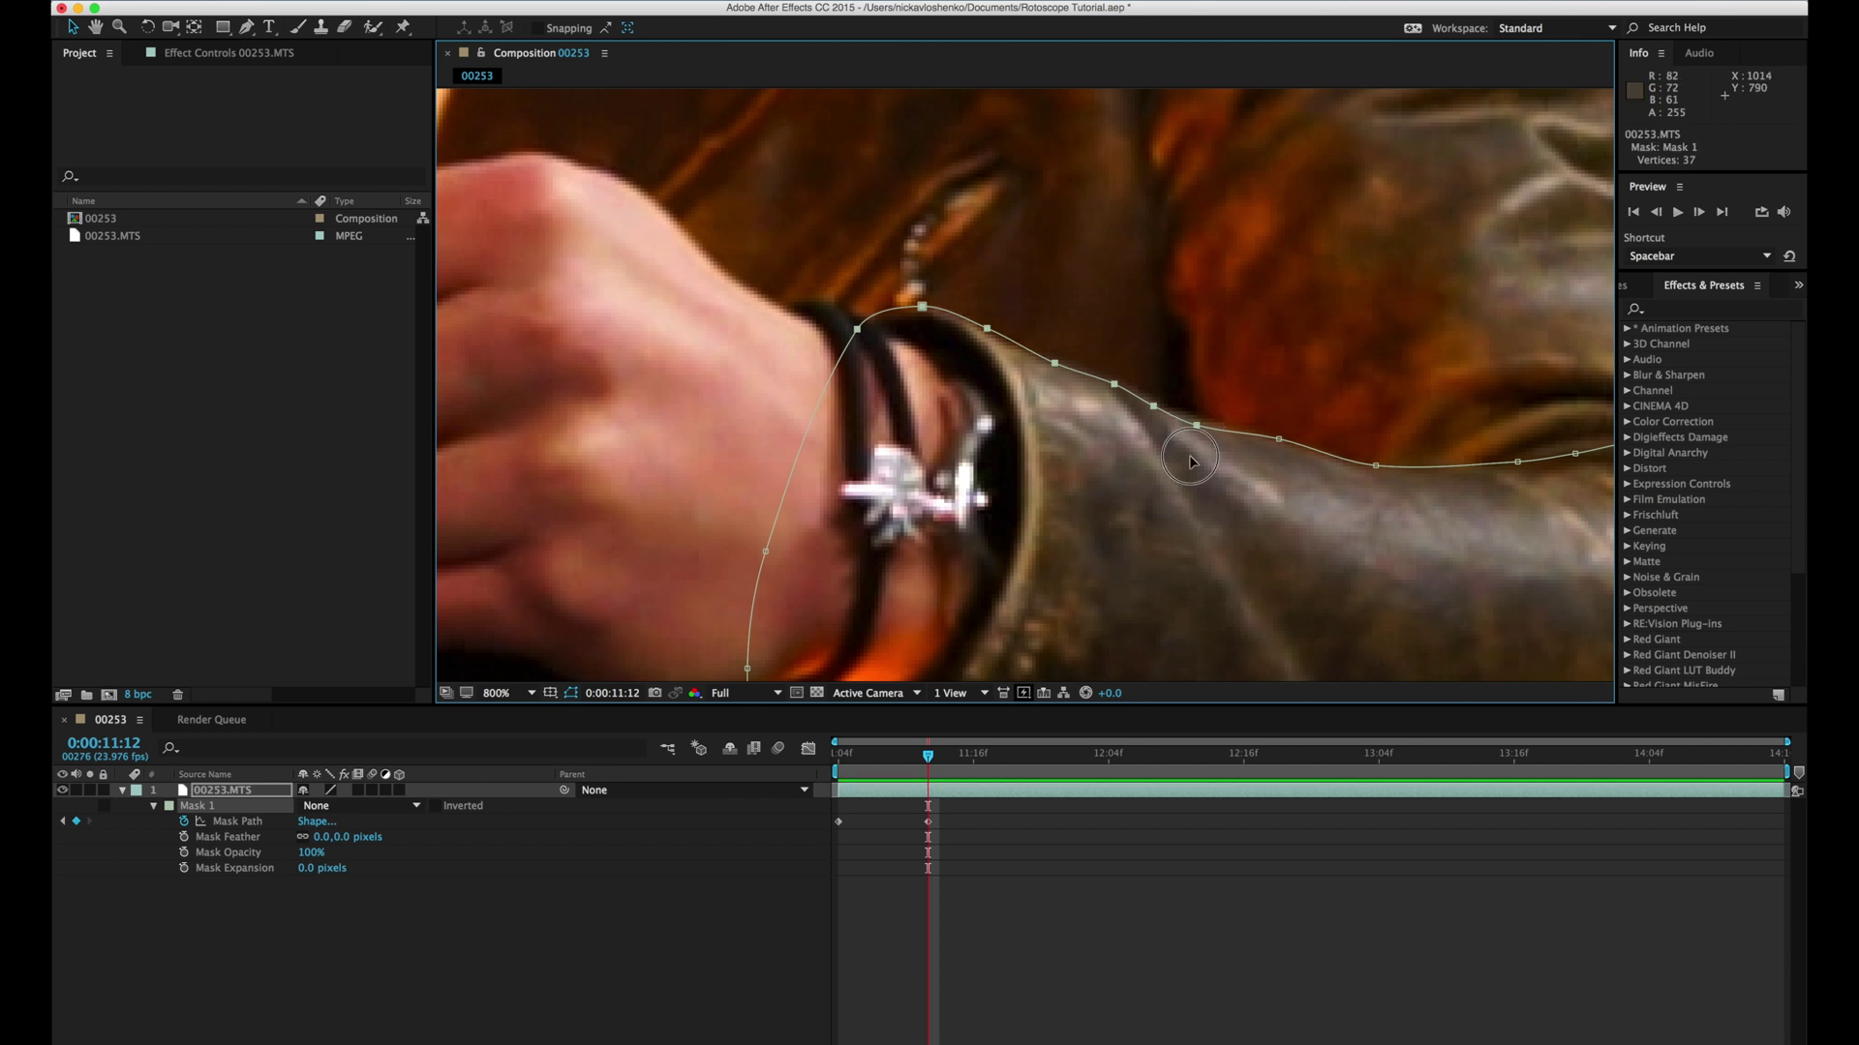
left_click(1198, 423)
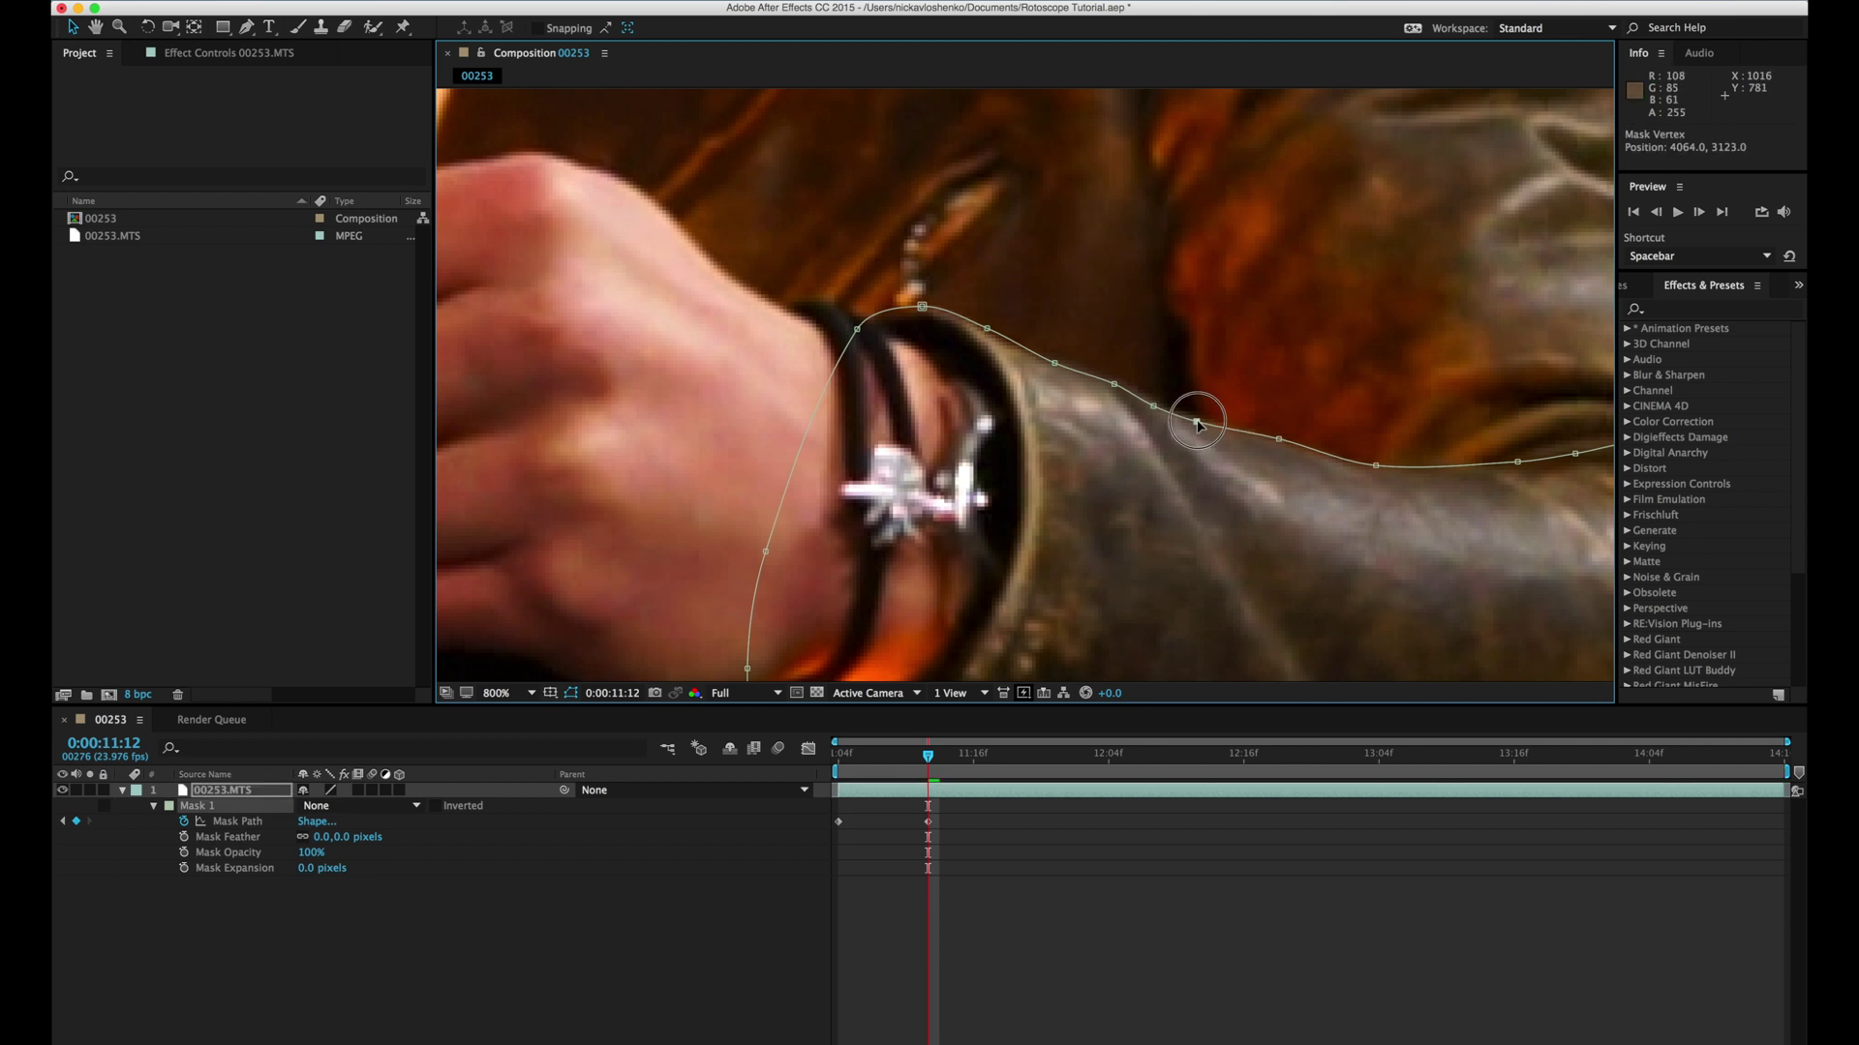
left_click(1284, 437)
left_click(985, 334)
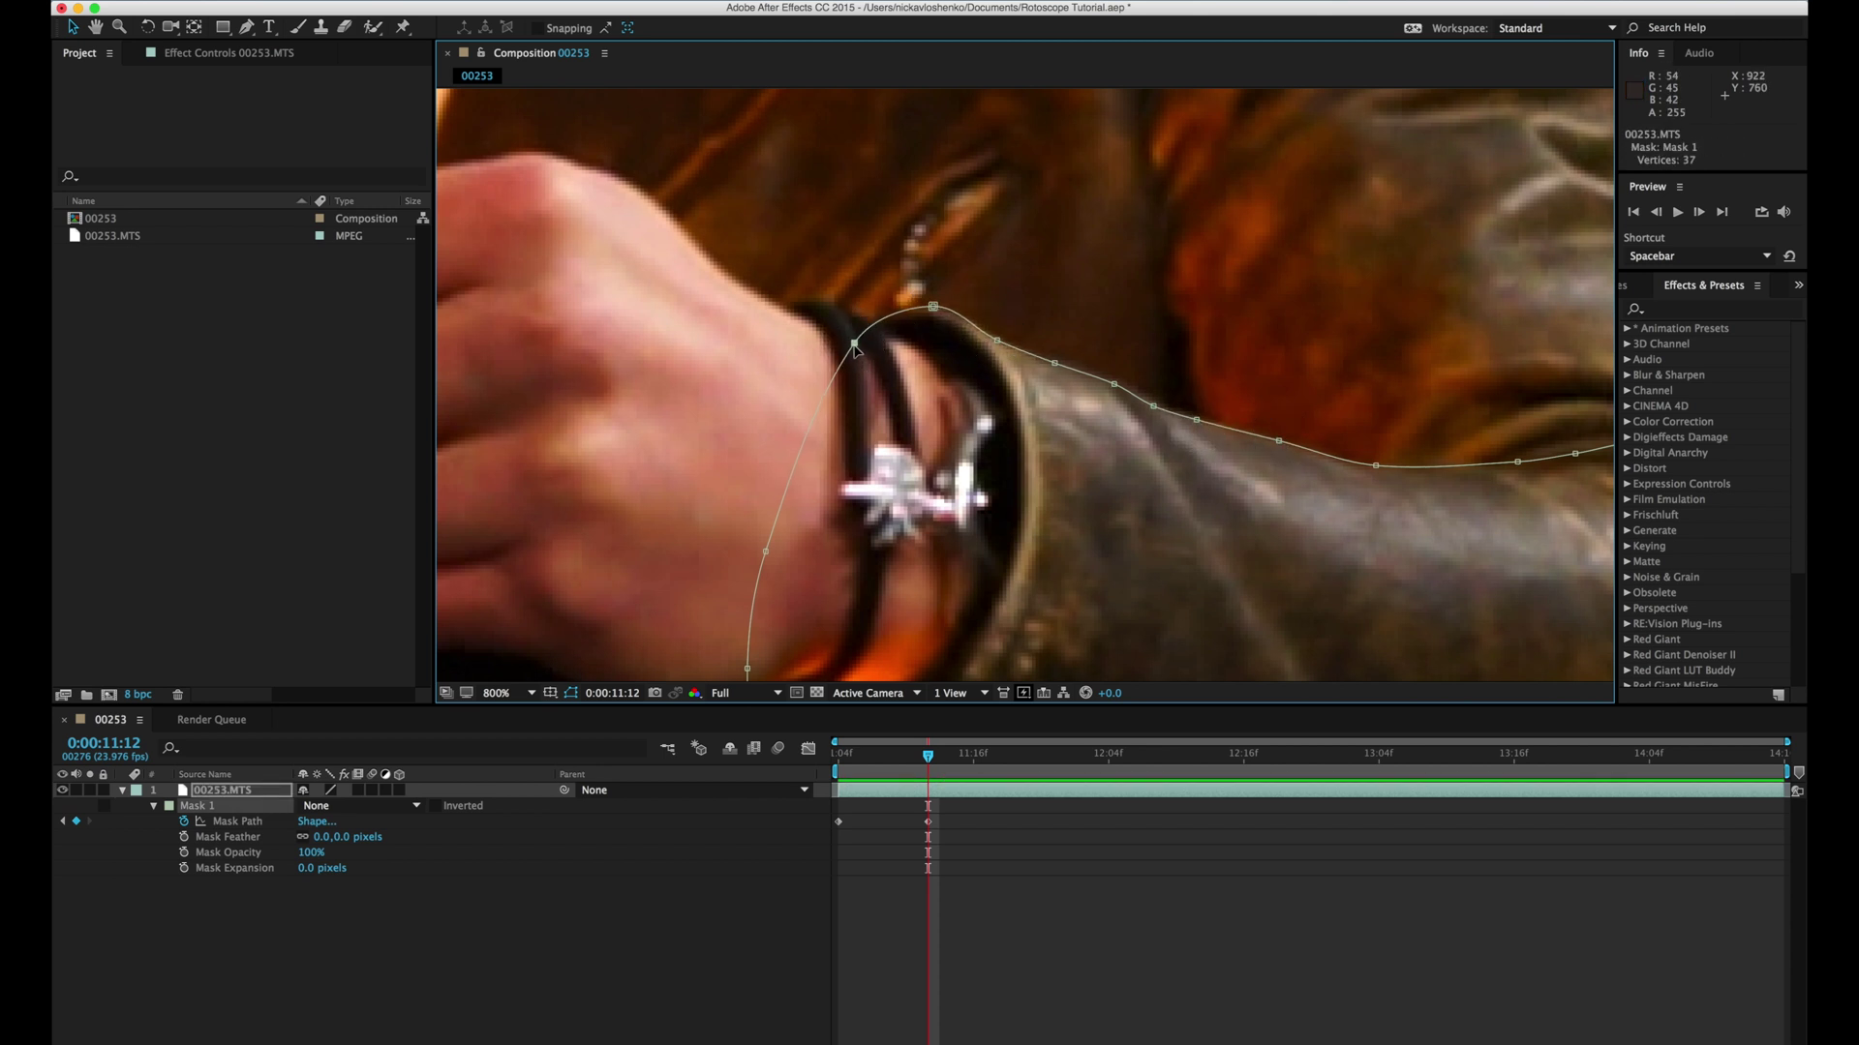
scroll(985, 337, "down", 10)
scroll(946, 386, "right", 5)
left_click(980, 449)
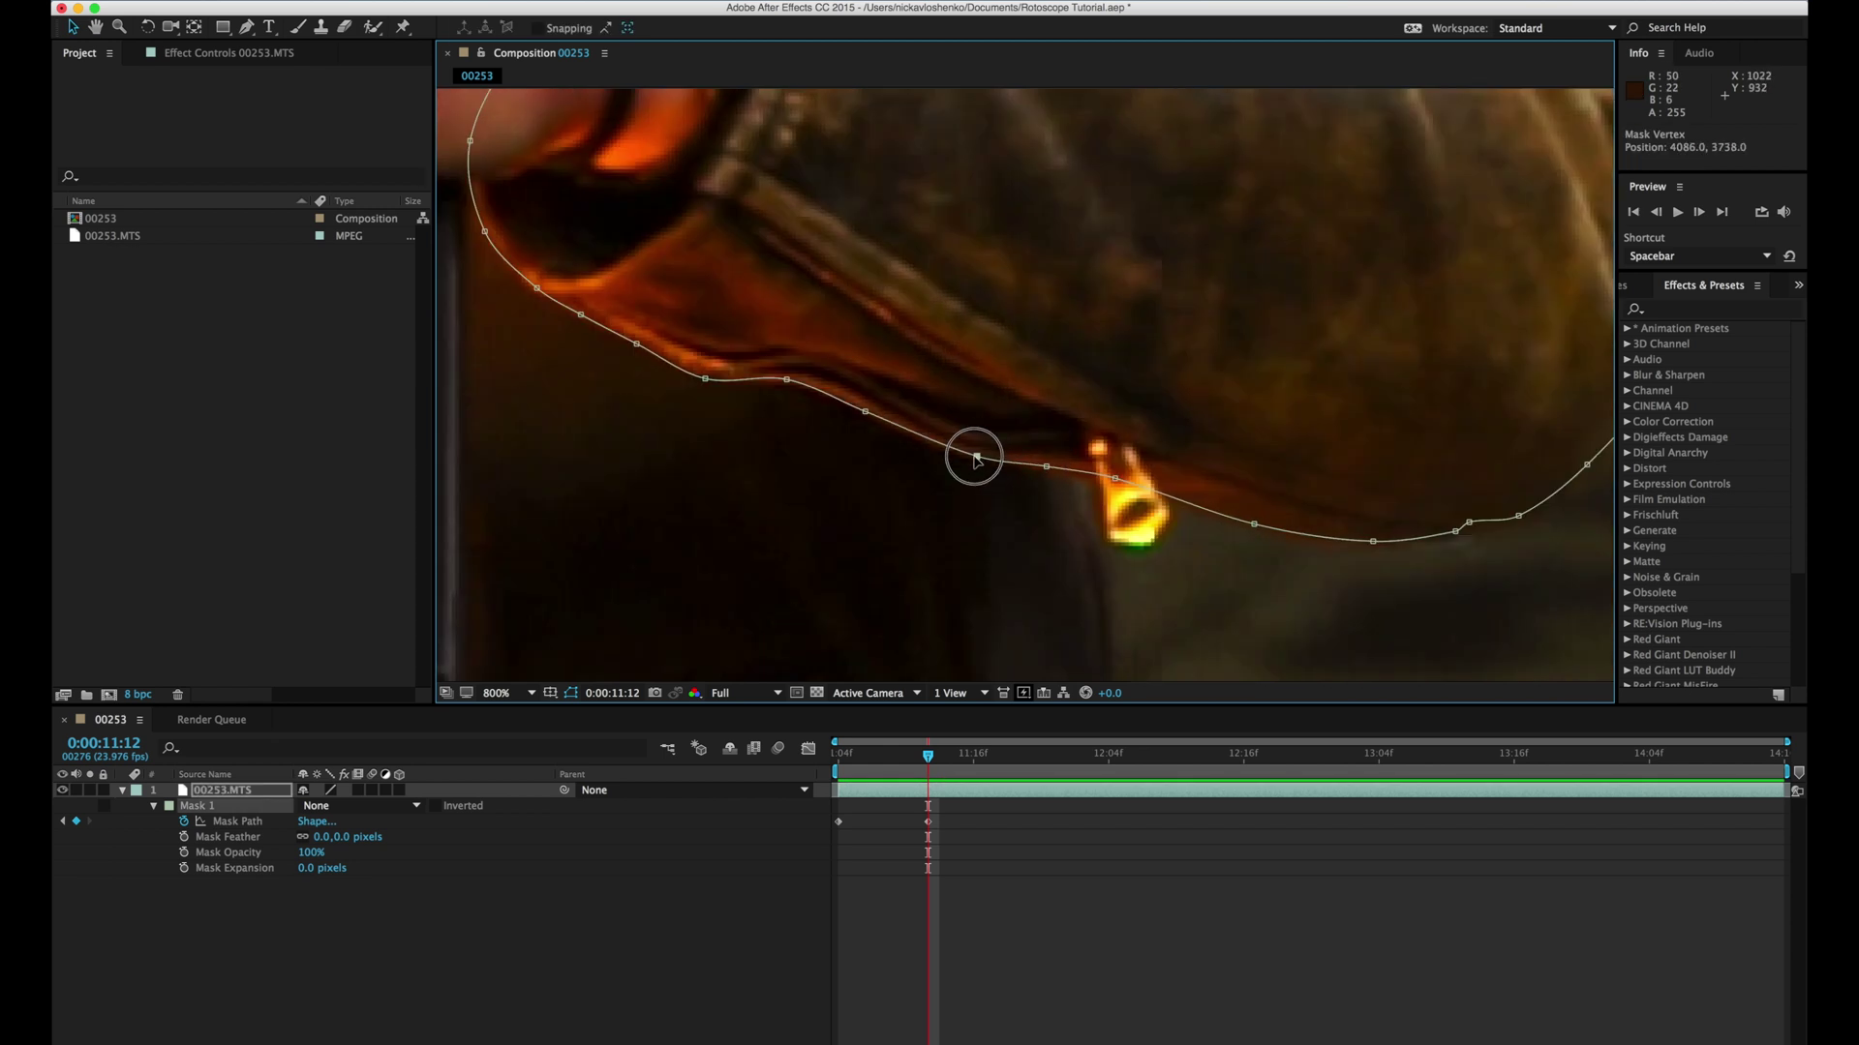
key("comma")
scroll(1232, 373, "up", 2)
left_click(1236, 332)
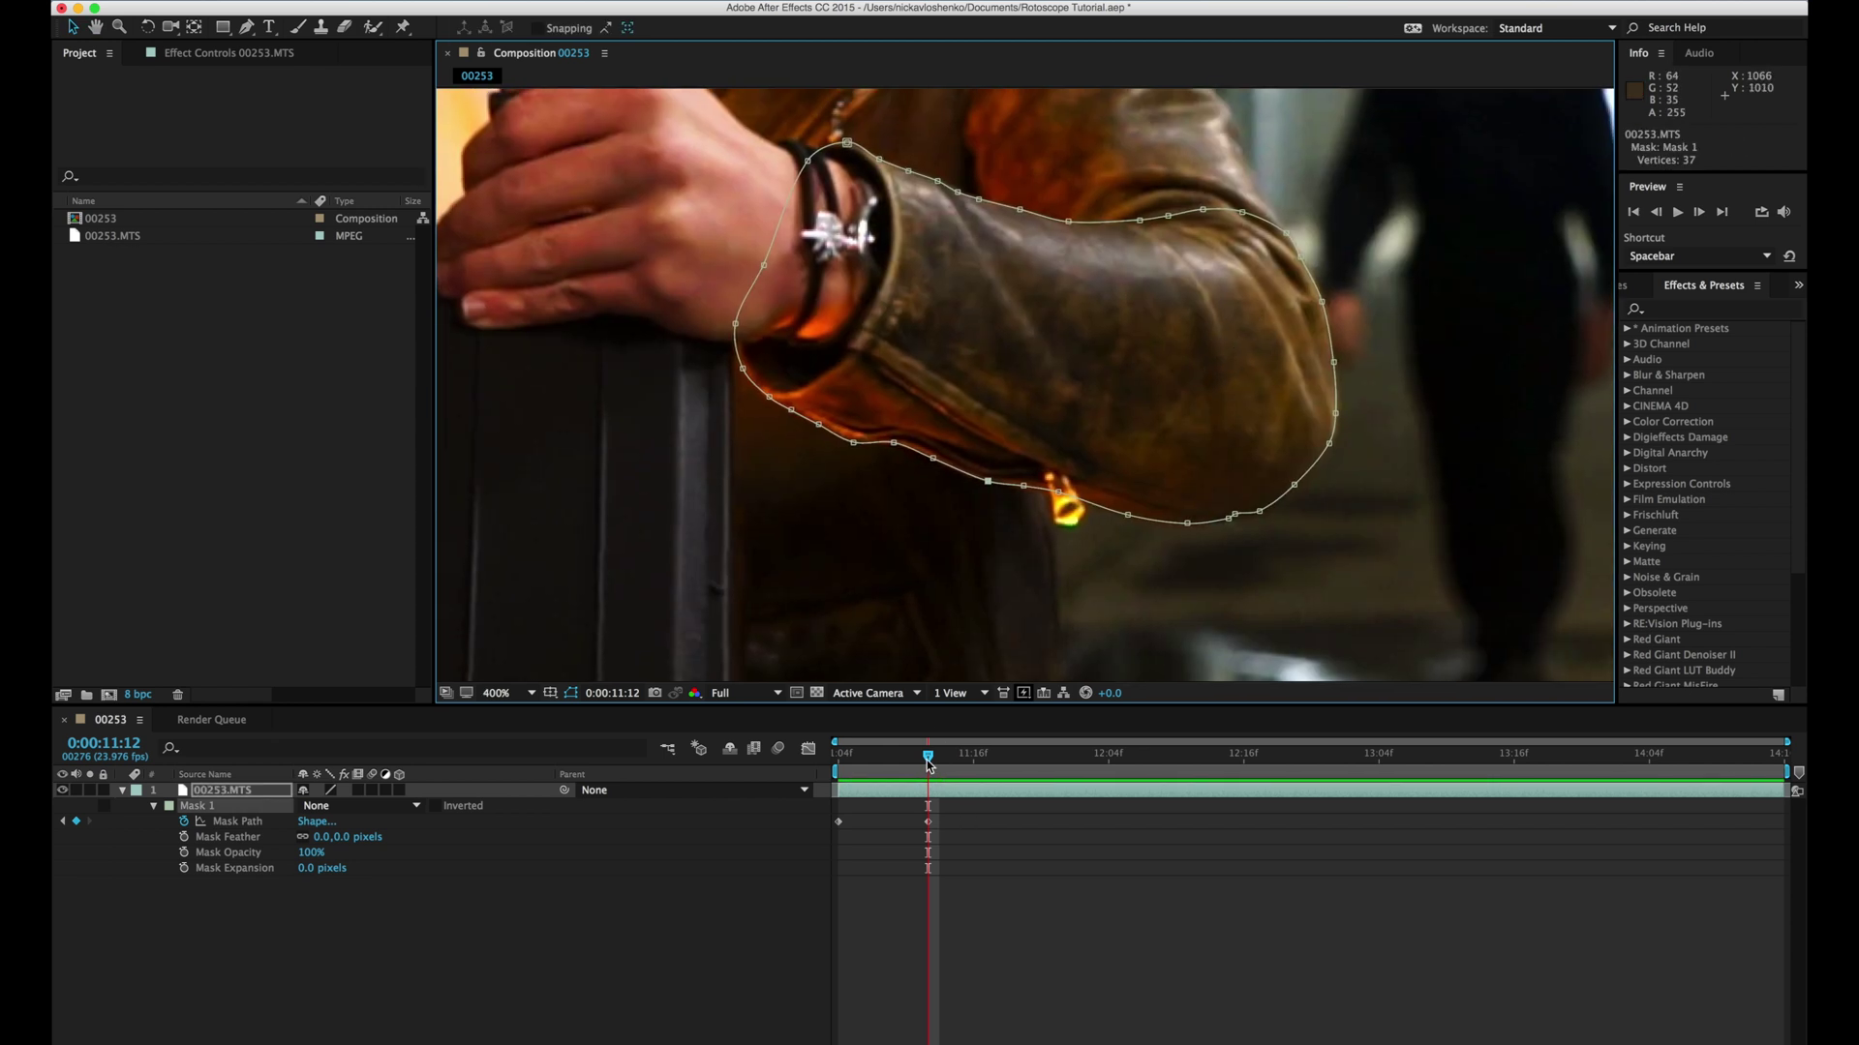
Step: At 0:00:11:07, nudge the whole mask left, check its top and bottom edges, then scrub ahead
left_click_drag(926, 765, 874, 757)
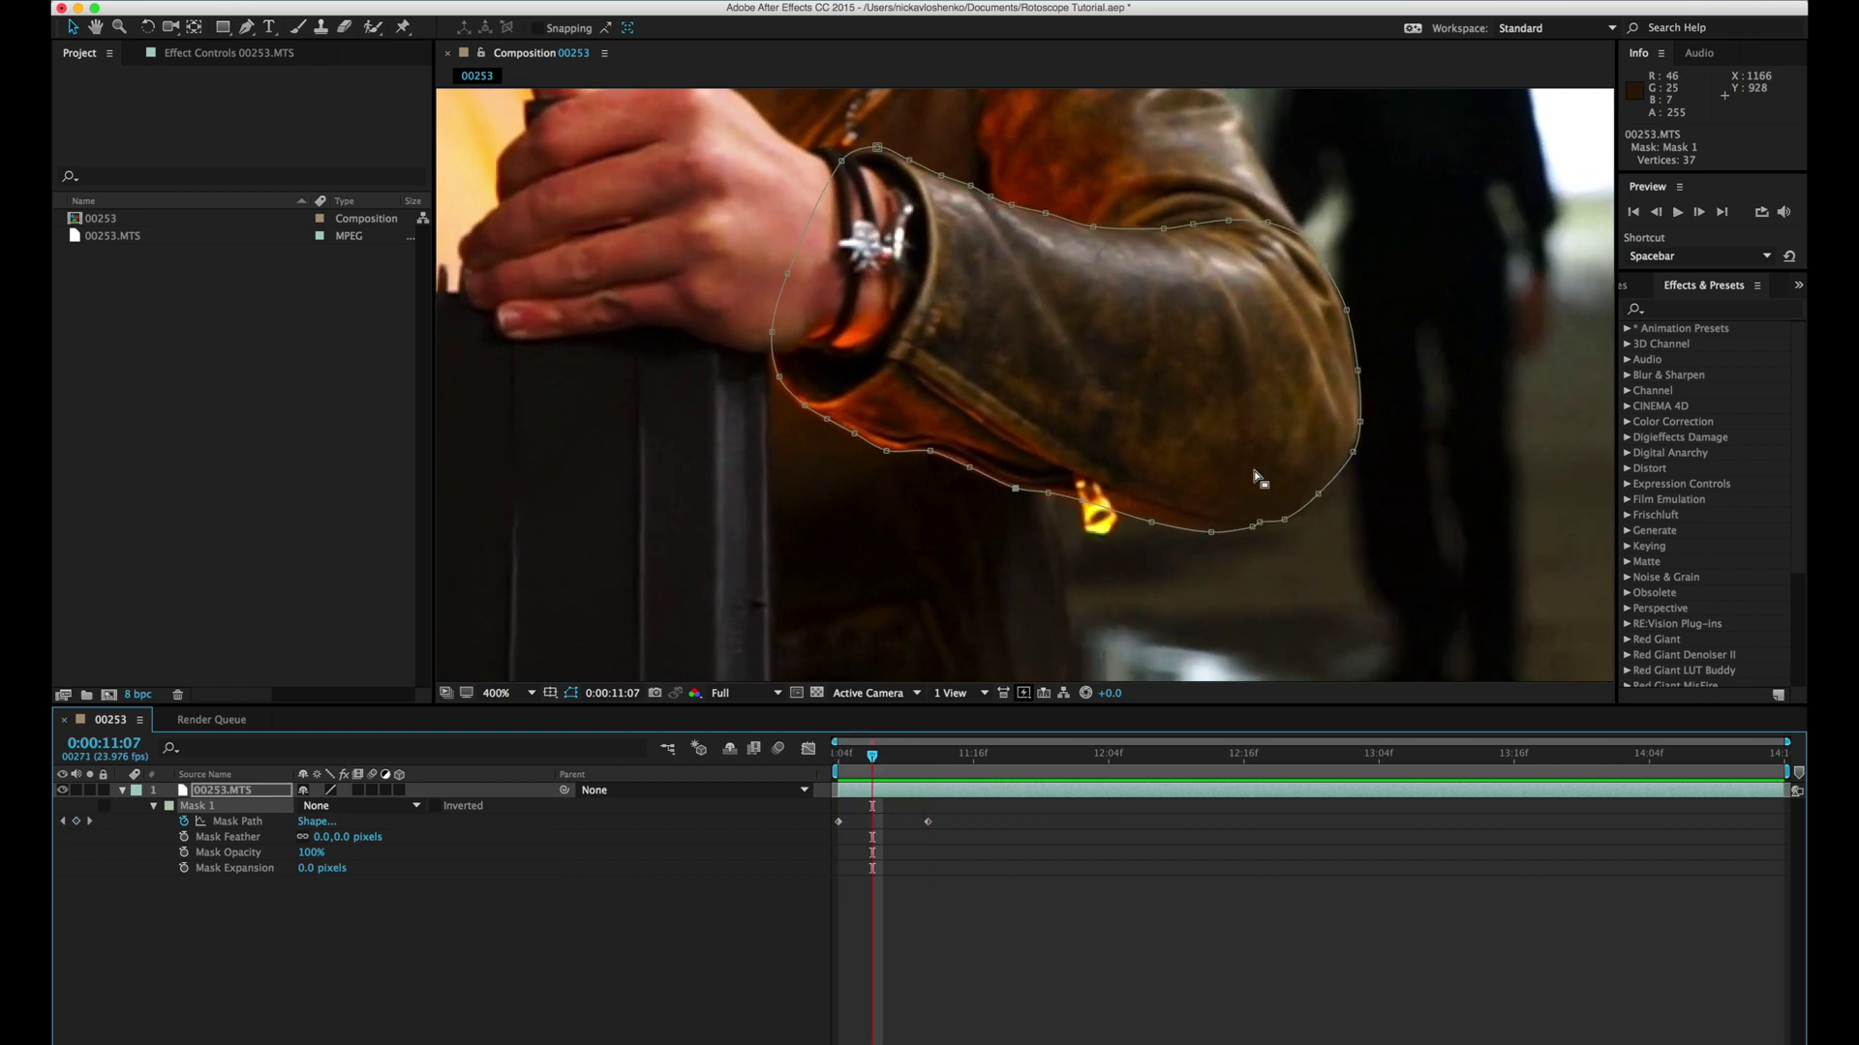
scroll(1259, 474, "up", 1)
scroll(1439, 323, "right", 5)
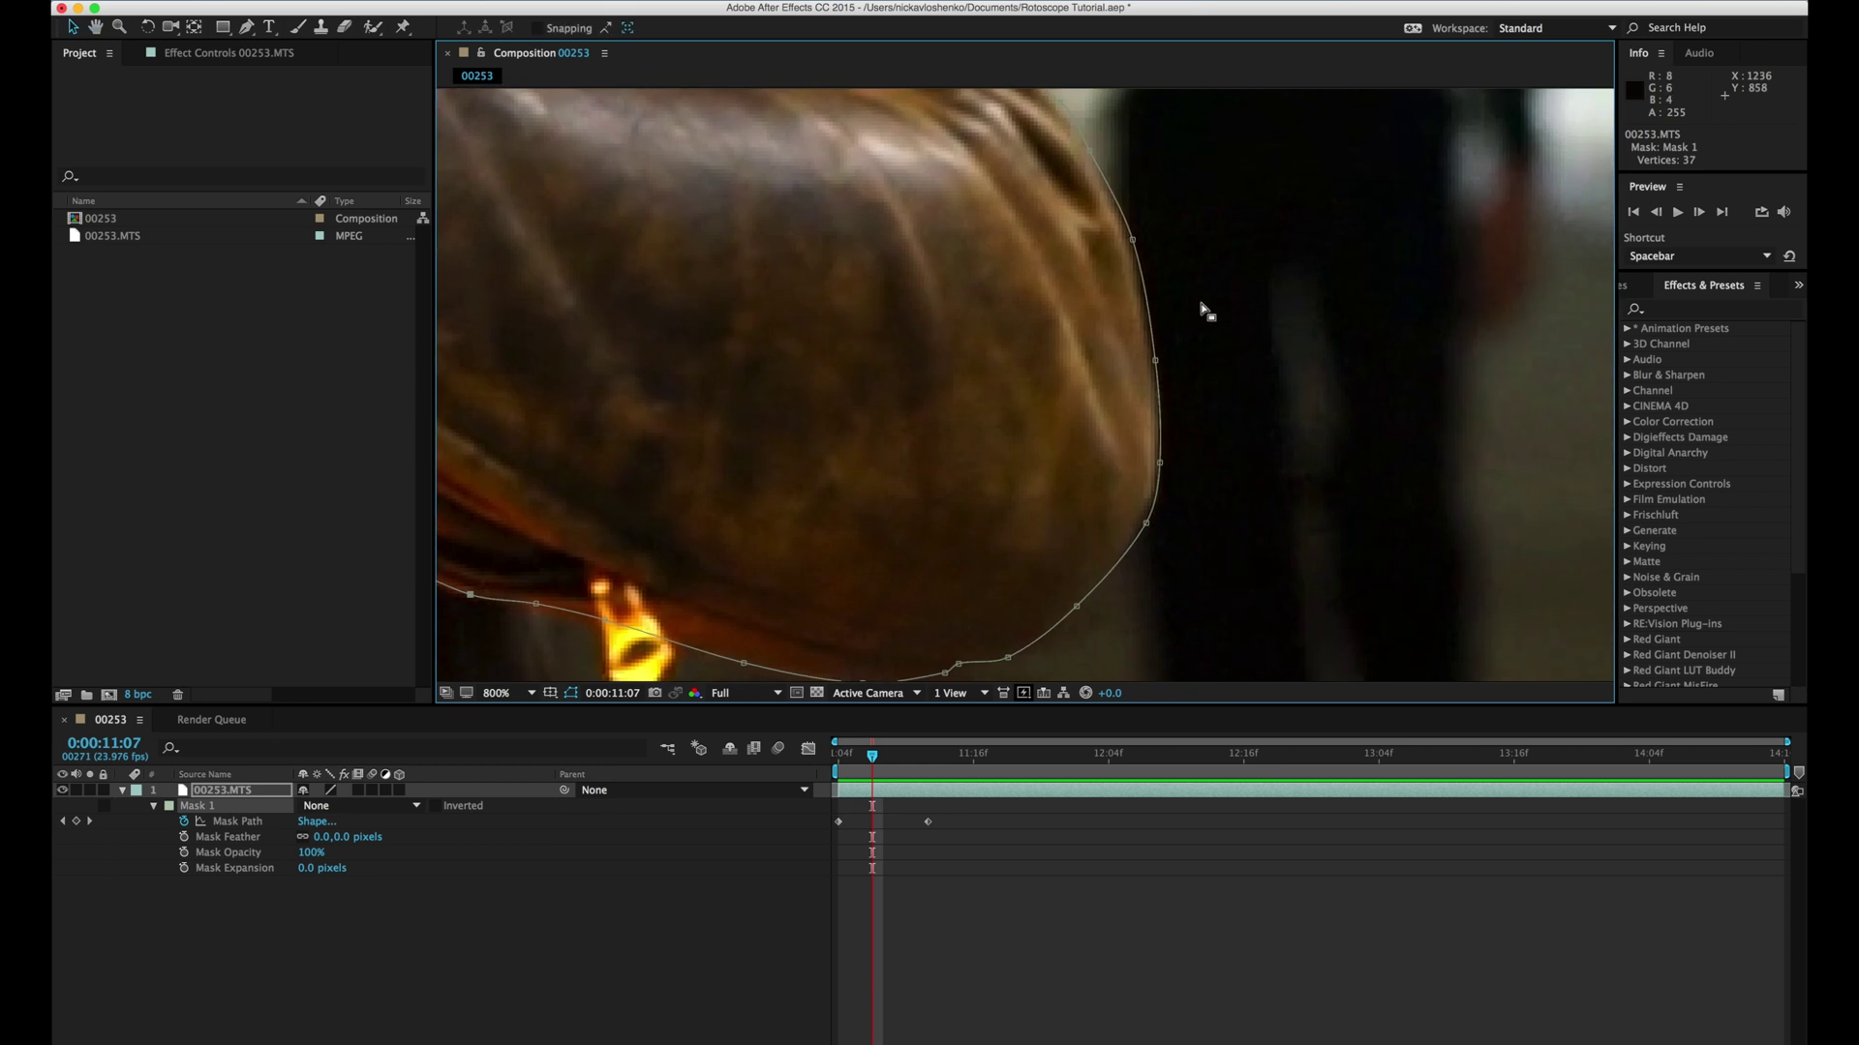
left_click(1156, 361)
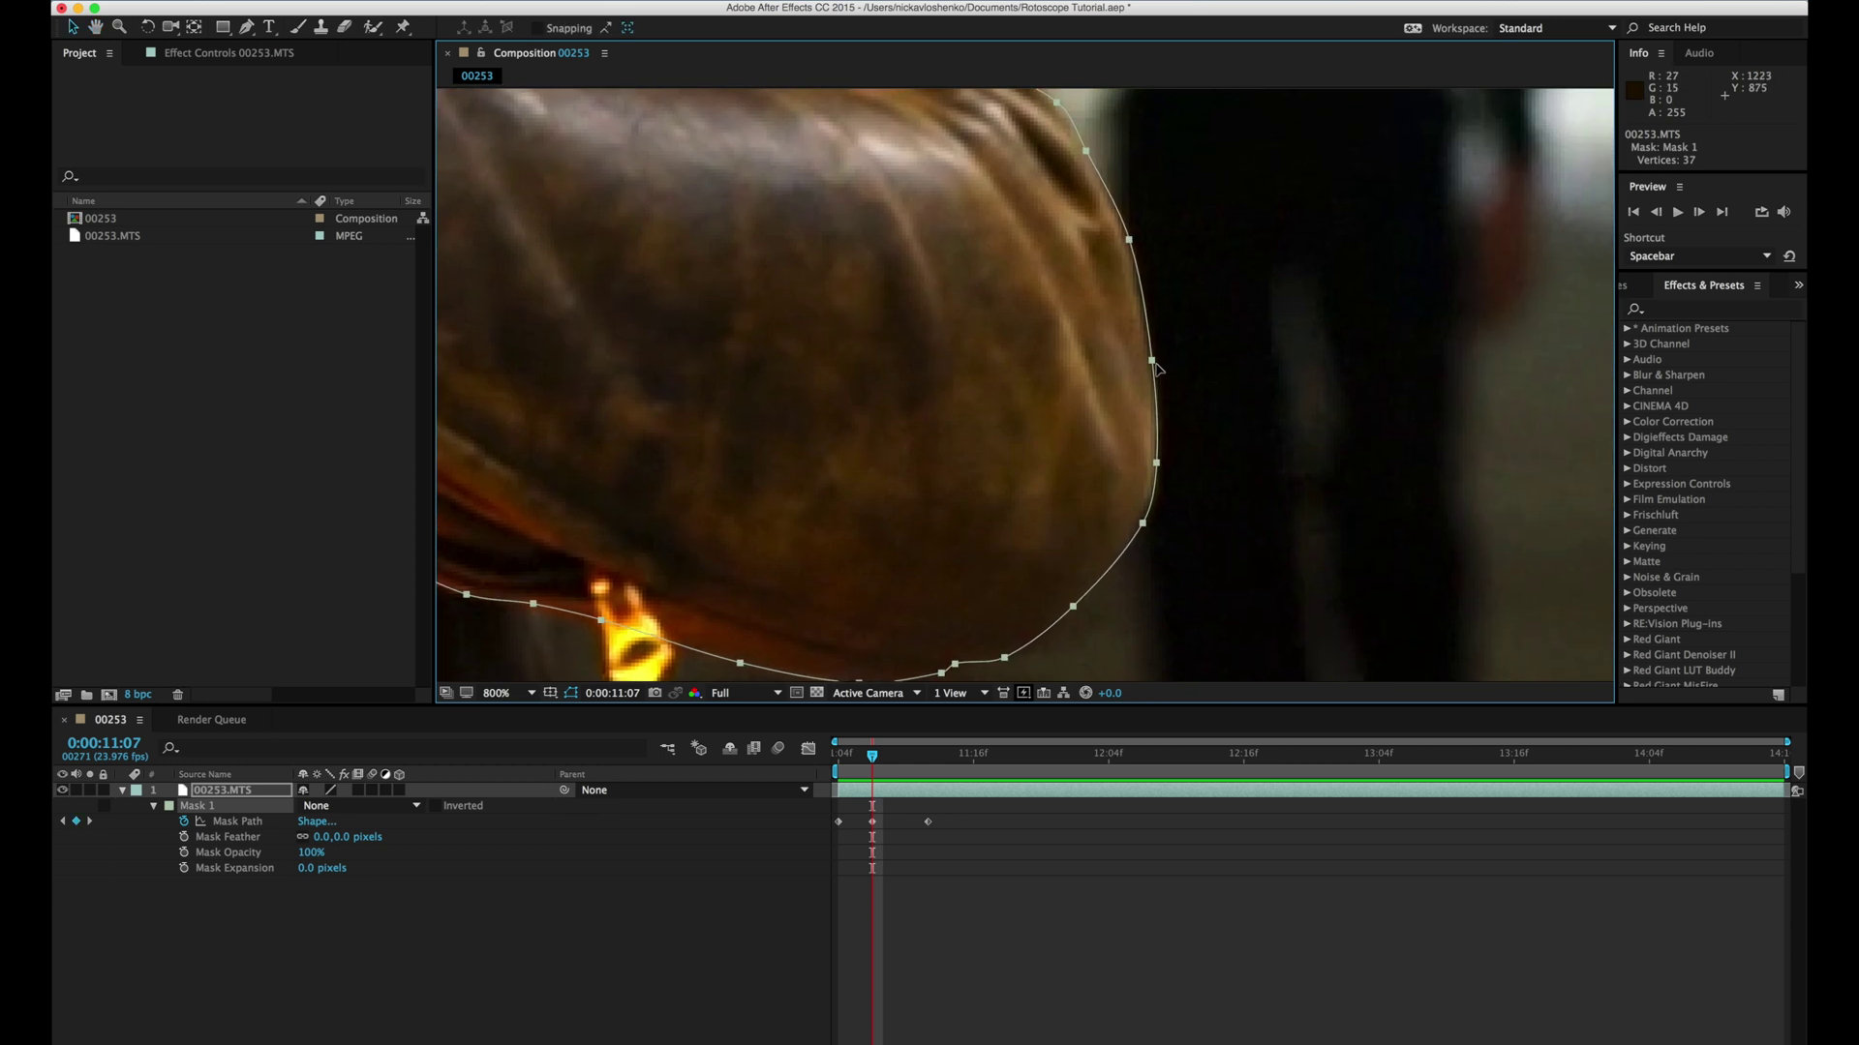
key("Left")
key("Left")
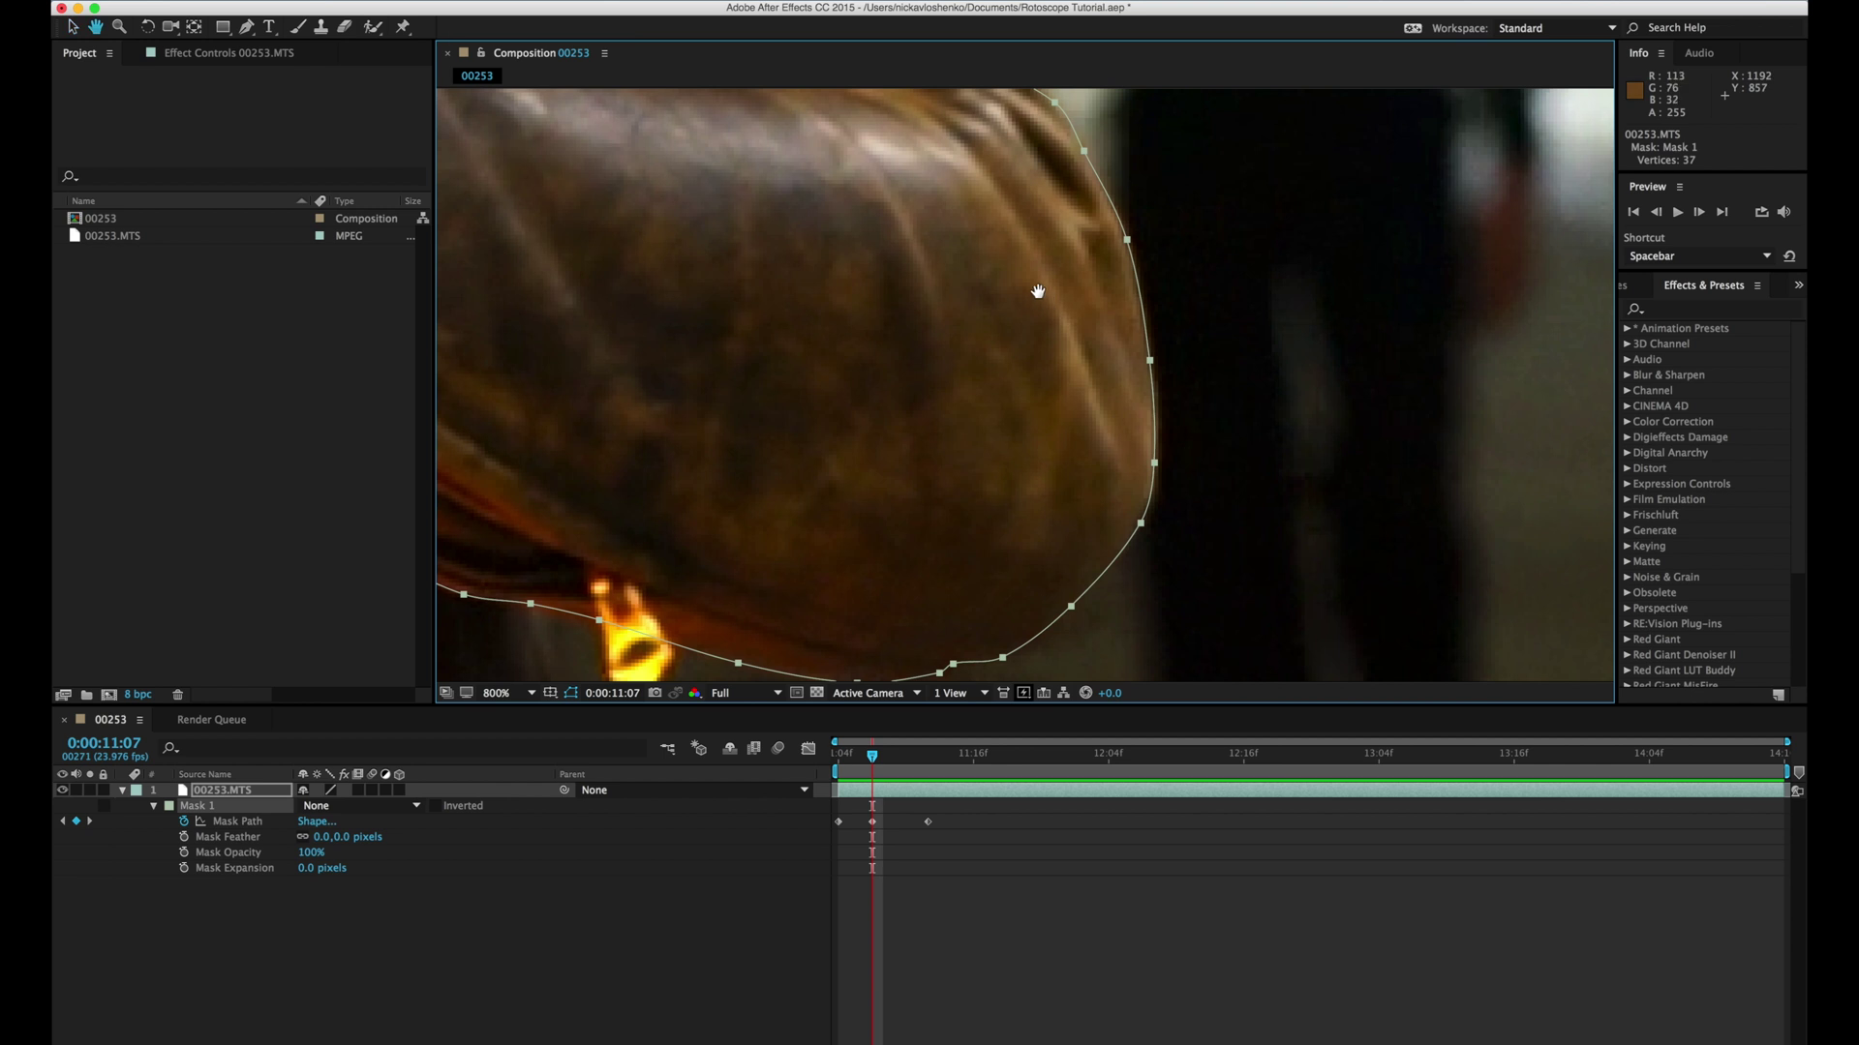
key("space")
left_click_drag(1037, 291, 1343, 462)
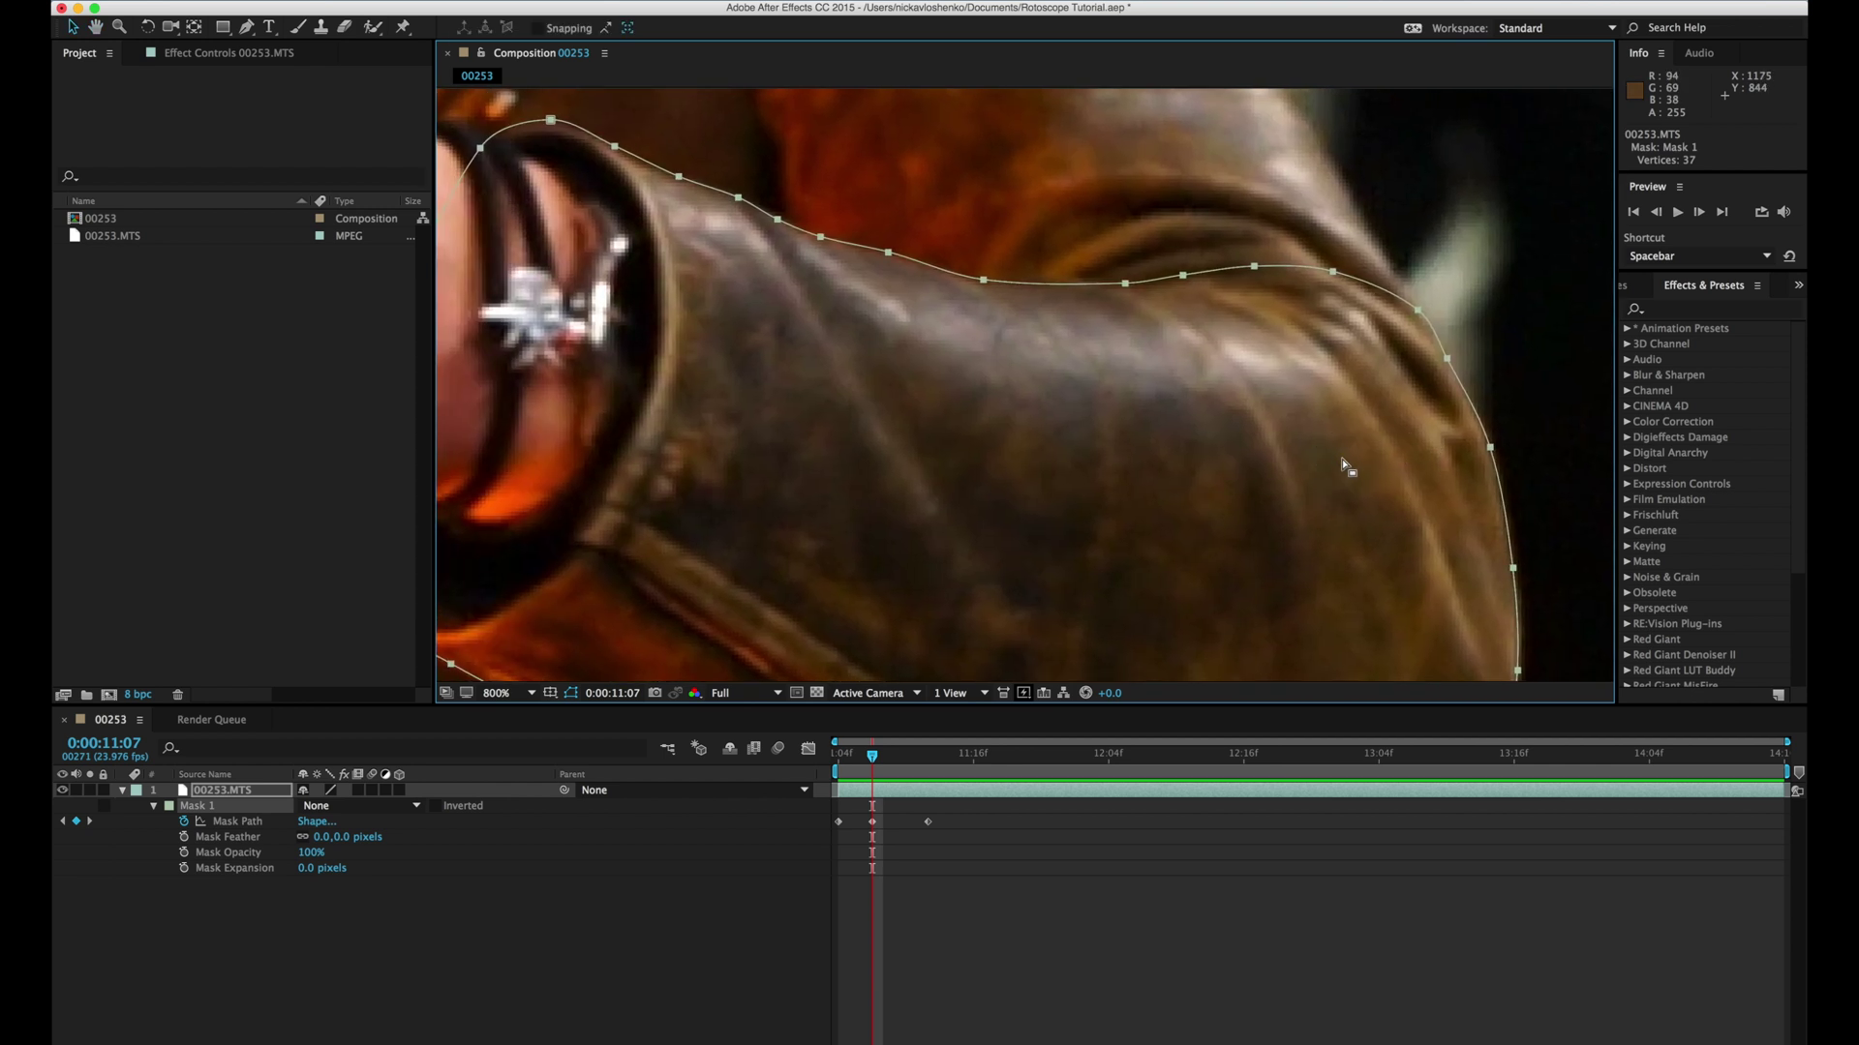
key("space")
left_click_drag(1237, 568, 1184, 429)
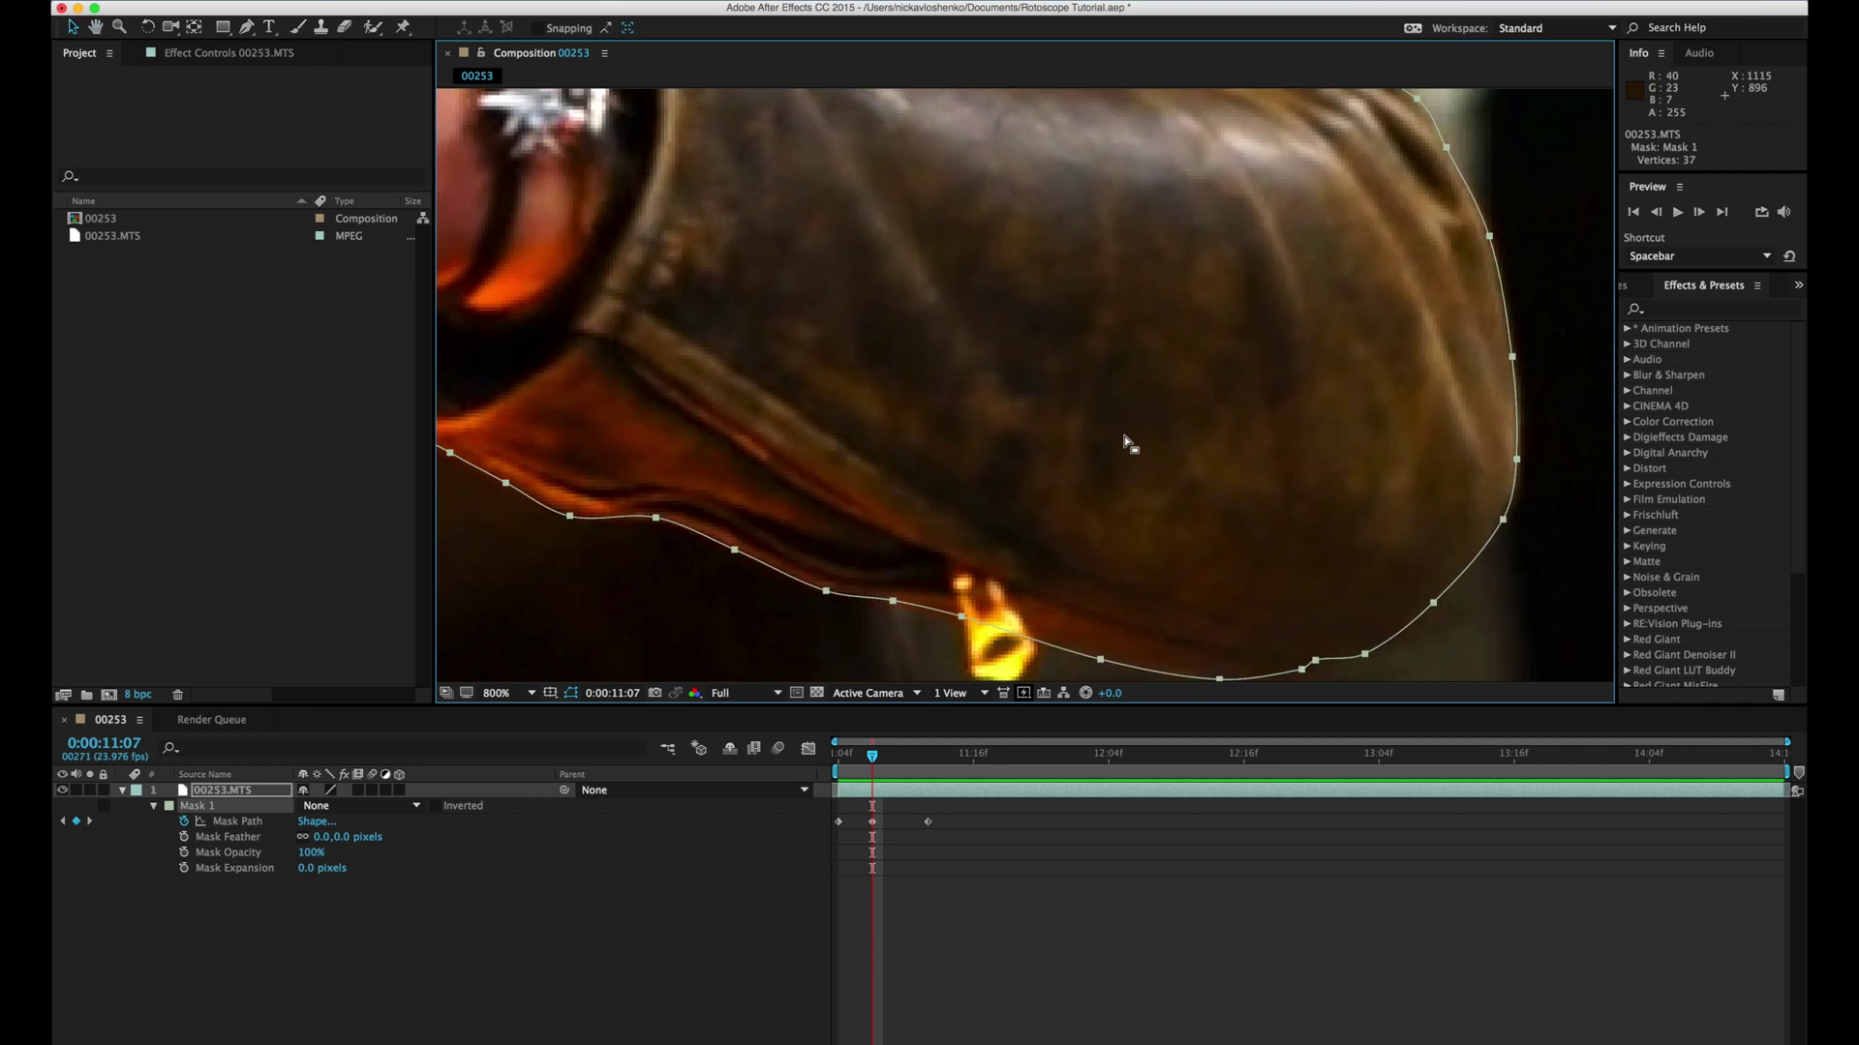
key("comma")
left_click_drag(883, 765, 1251, 757)
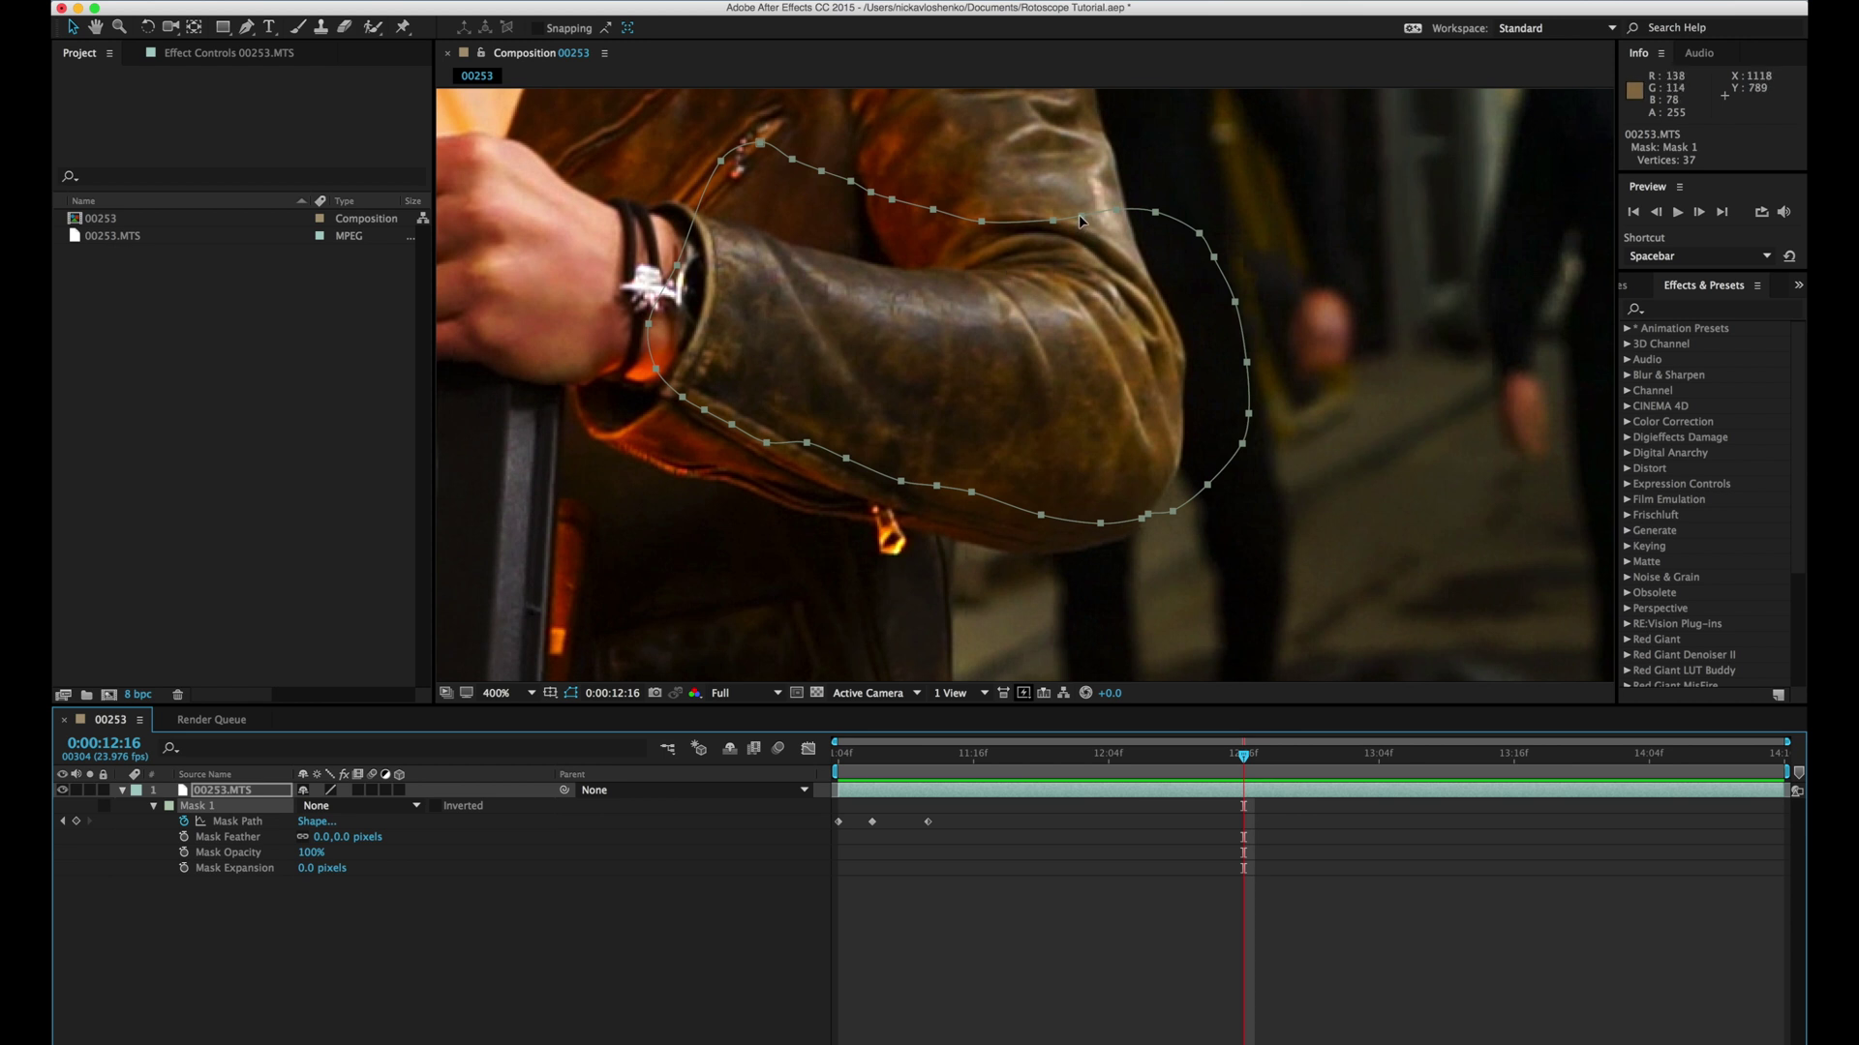
Step: Move the whole mask left and down onto the arm at 0:00:11:23, then review nearby frames
left_click_drag(1080, 231, 1013, 254)
scroll(1070, 365, "up", 1)
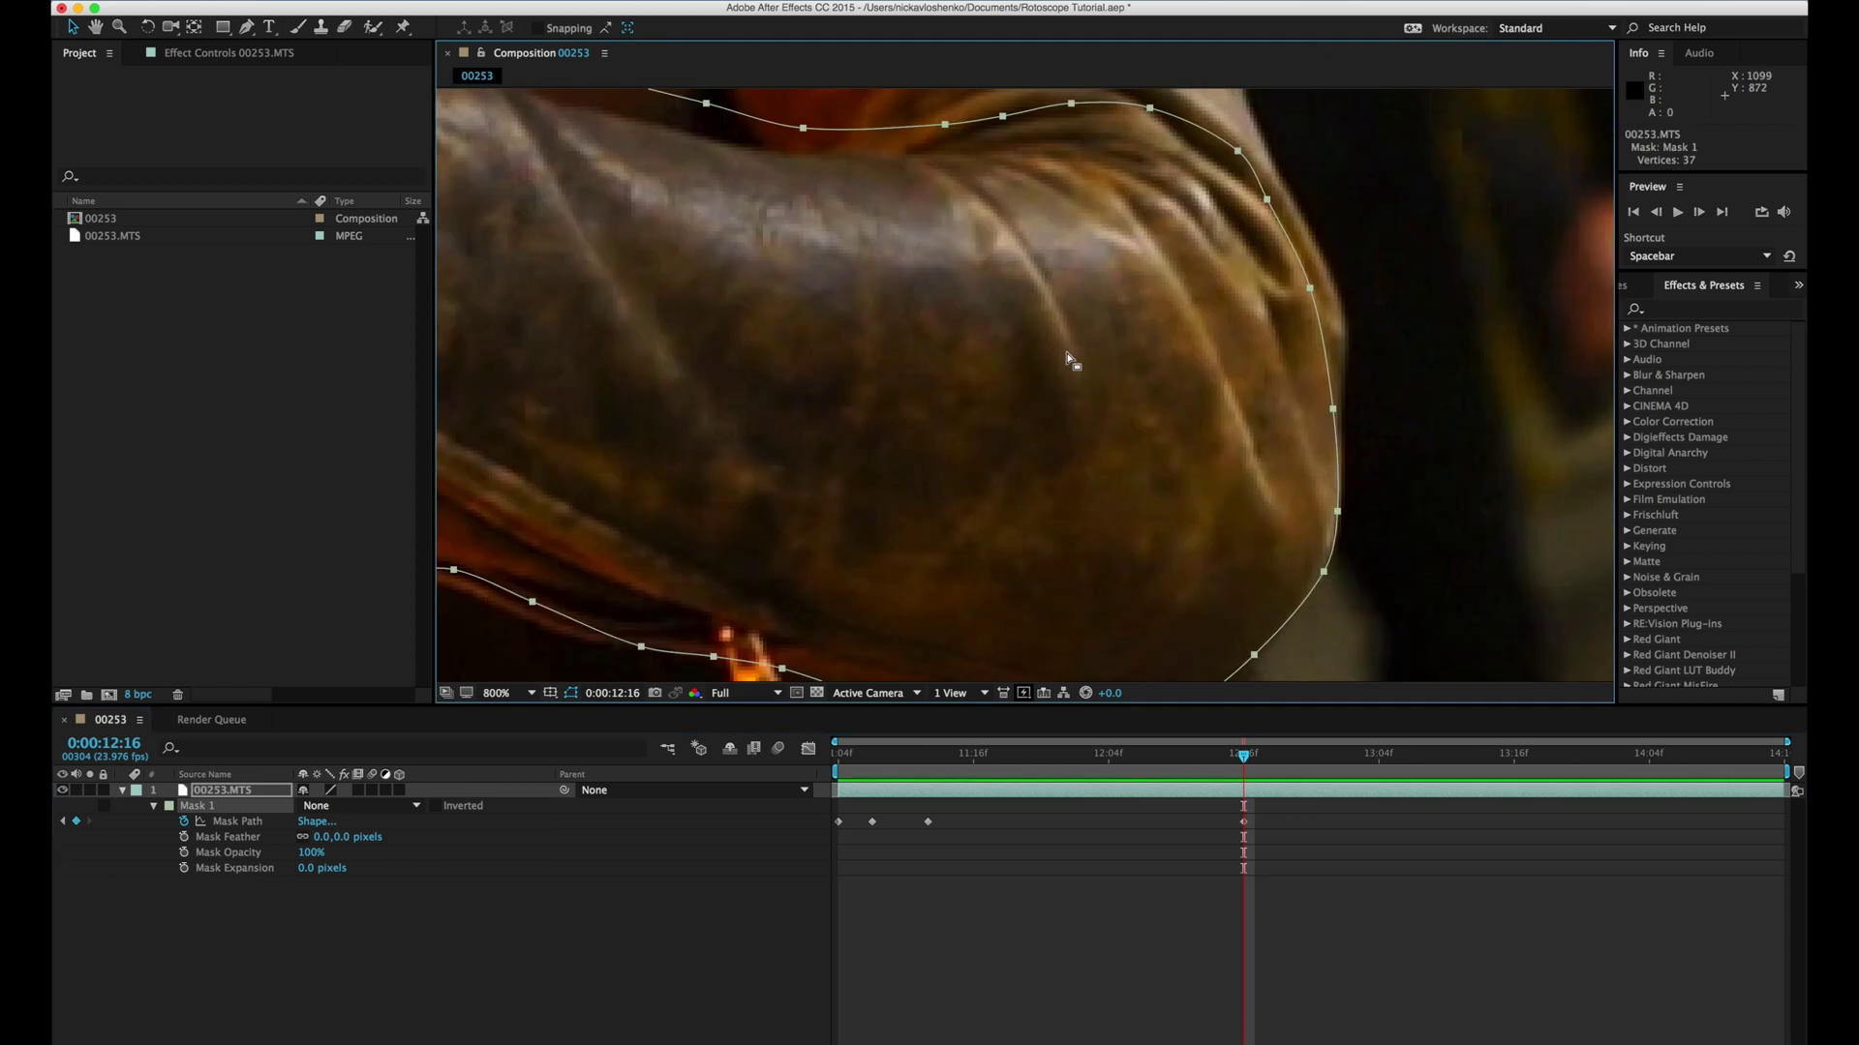
scroll(1073, 387, "down", 1)
scroll(1073, 387, "up", 1)
scroll(1151, 442, "down", 2)
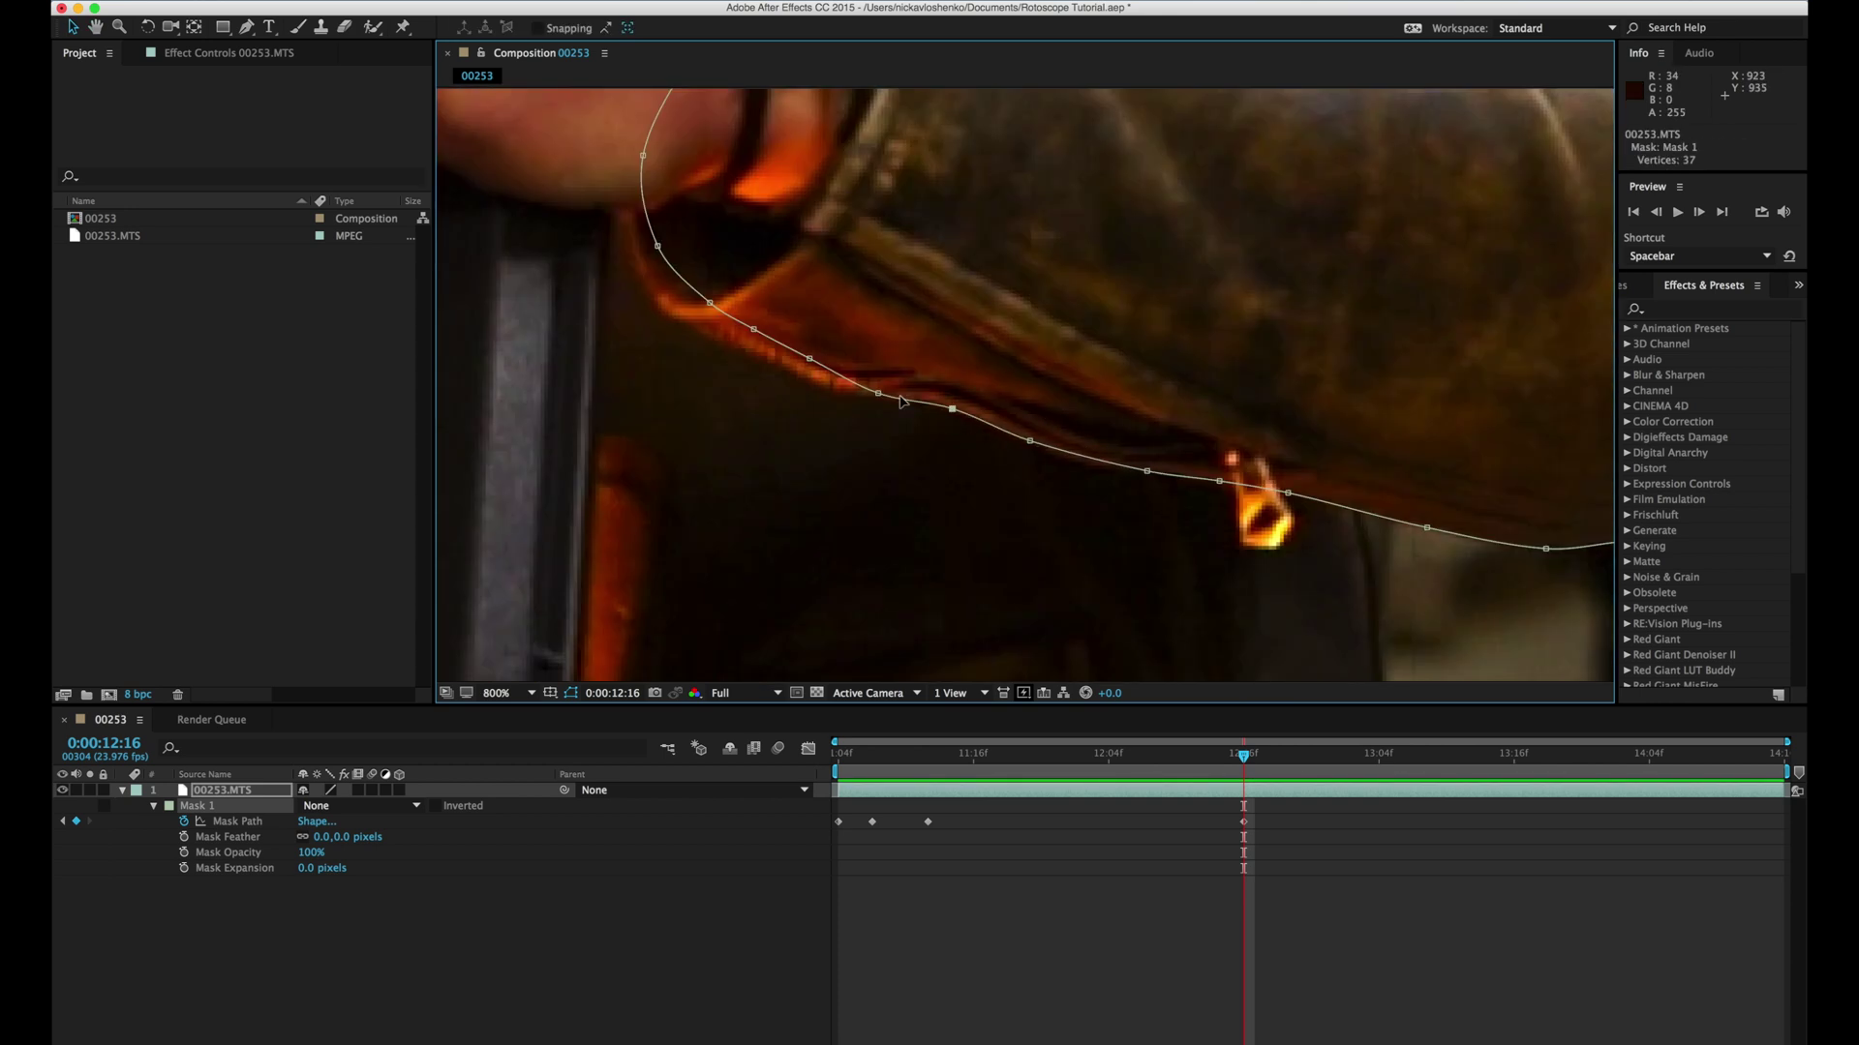
scroll(1034, 319, "up", 2)
scroll(1034, 319, "down", 5)
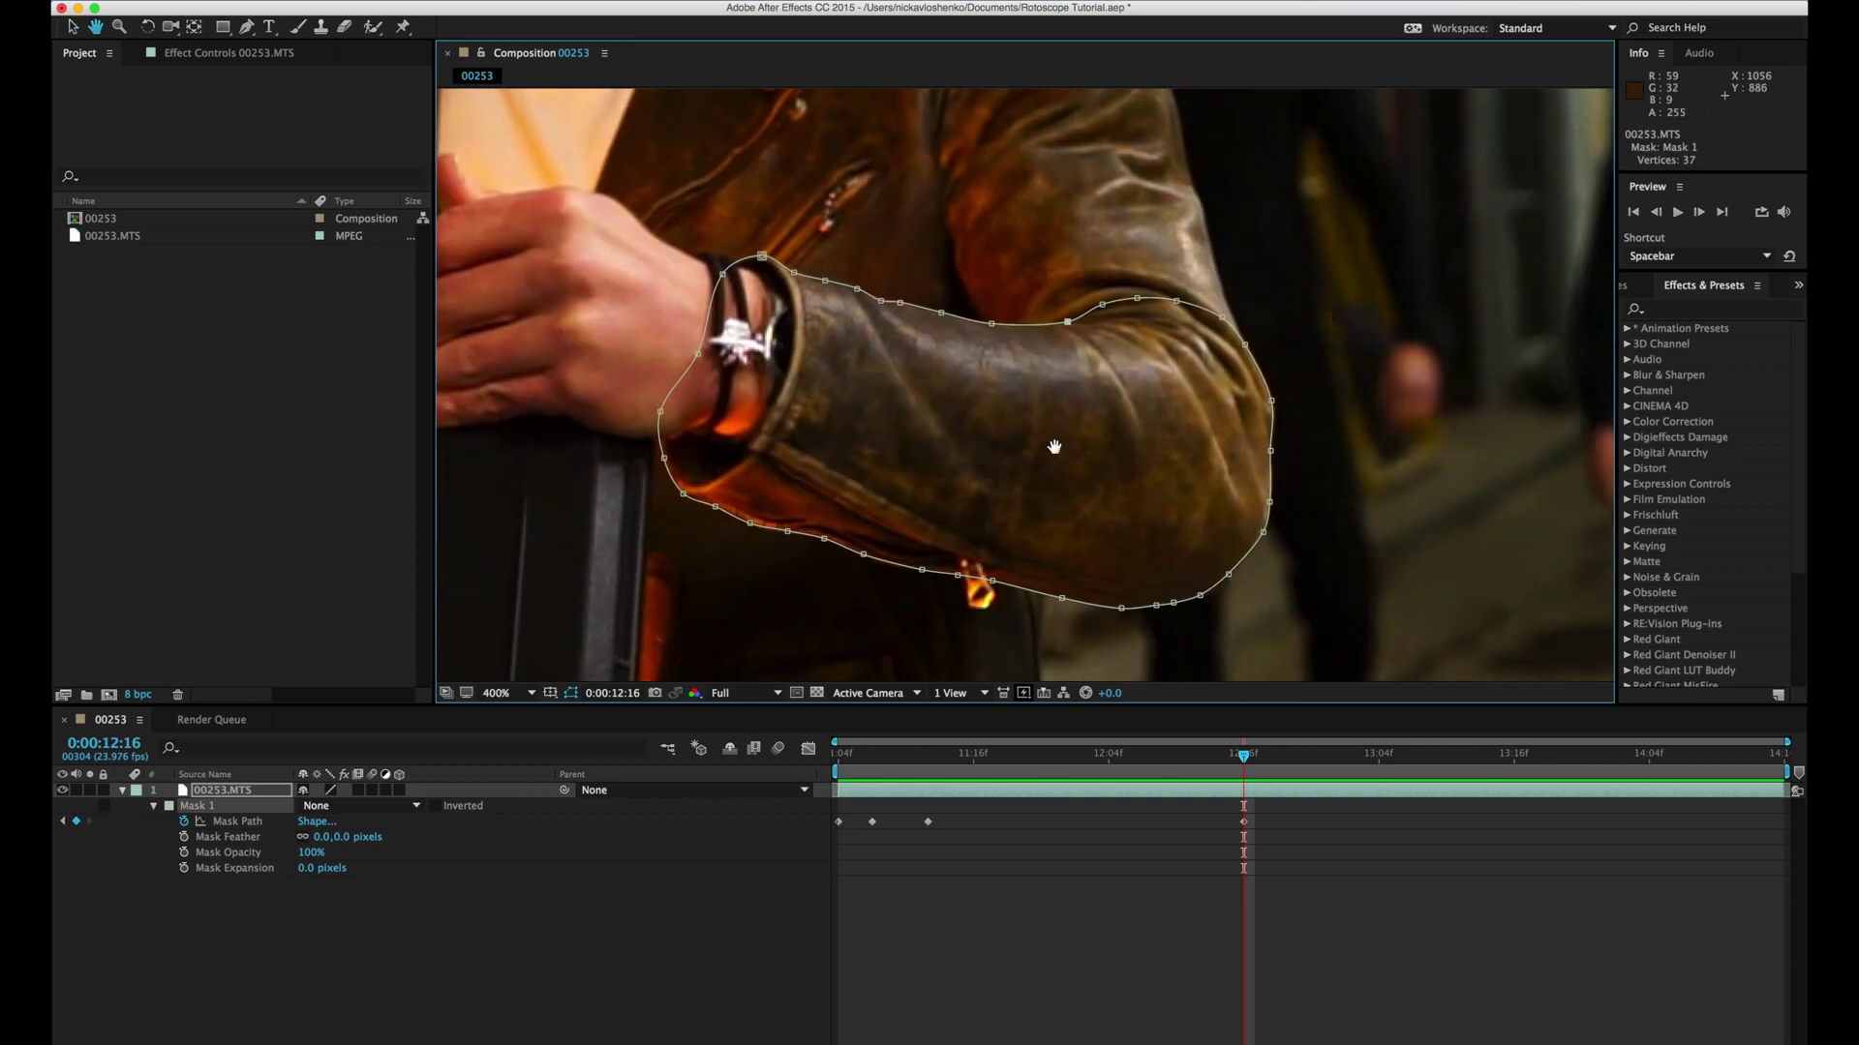
key("Page_Up")
key("Page_Up")
key("Page_Up")
key("Page_Up")
key("Page_Up")
scroll(770, 240, "up", 5)
scroll(1129, 497, "up", 2)
scroll(871, 468, "down", 2)
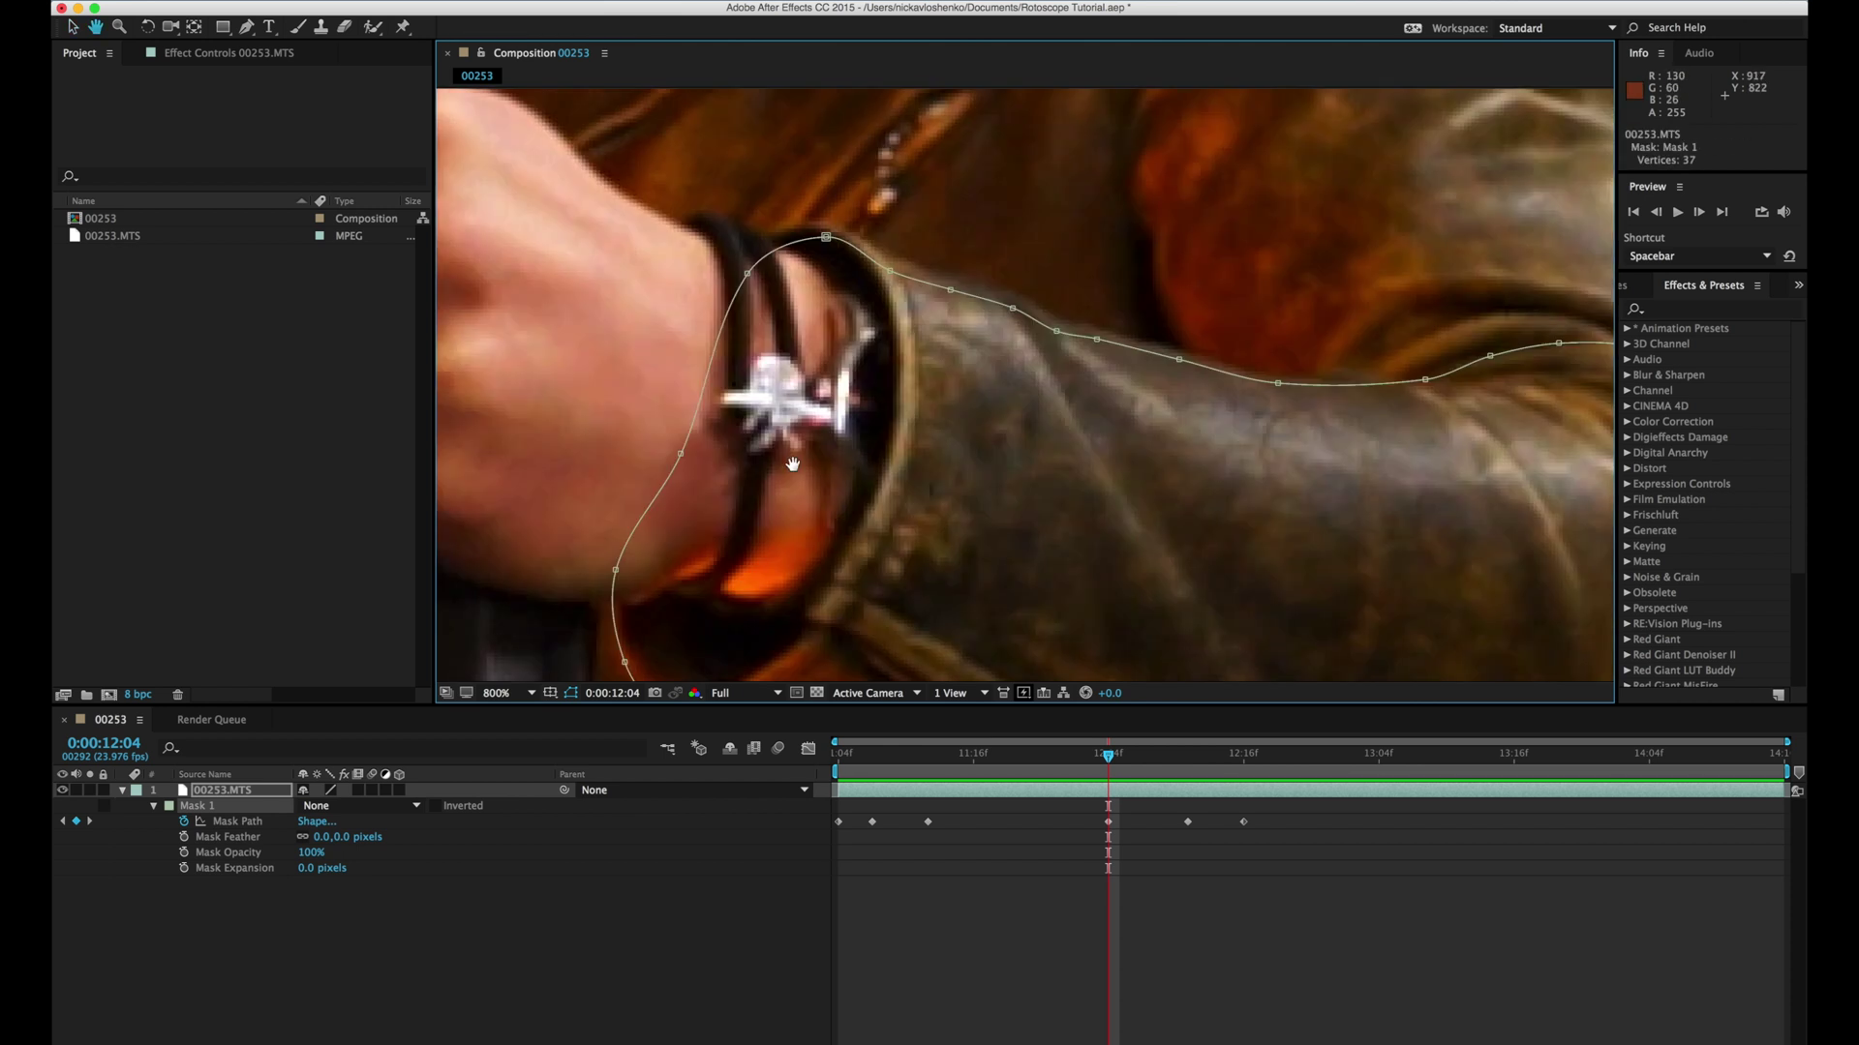
left_click_drag(1109, 755, 1056, 762)
Step: Nudge the whole mask right and up, then pull the lower-edge points onto the sleeve
left_click(890, 566)
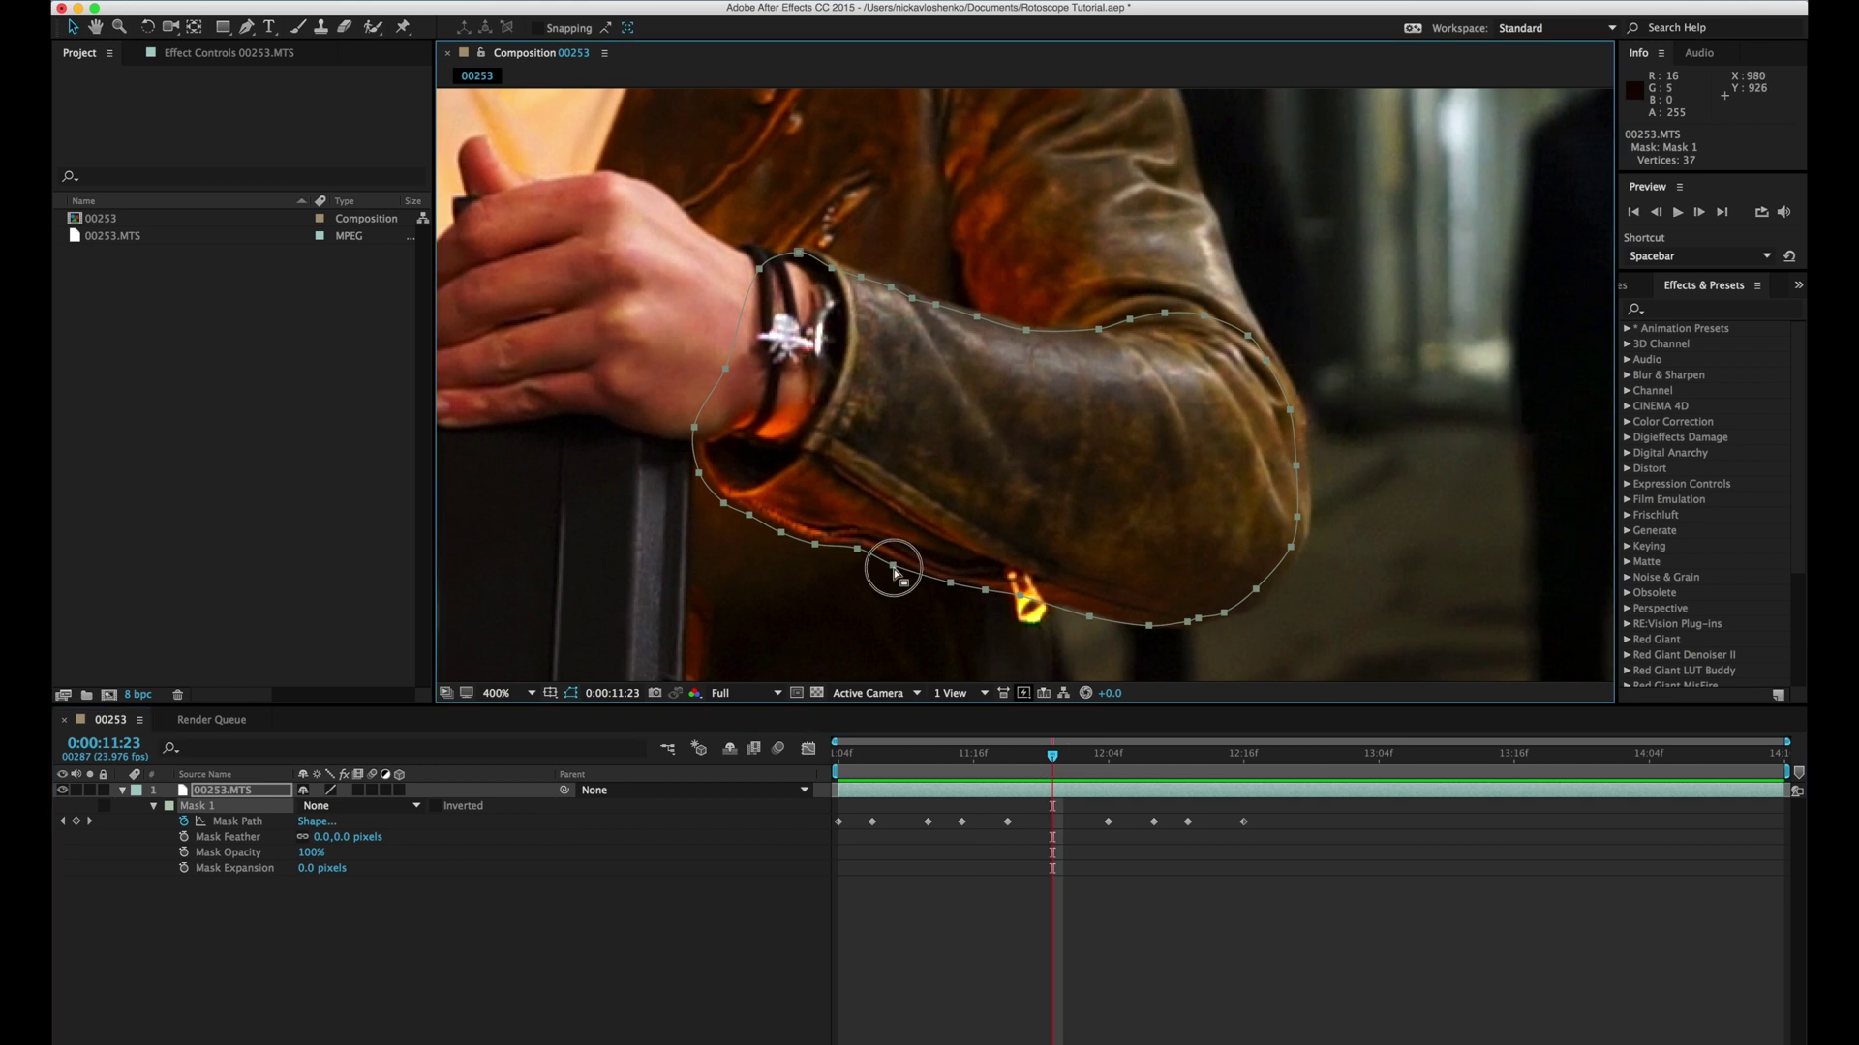
key("Right")
key("Up")
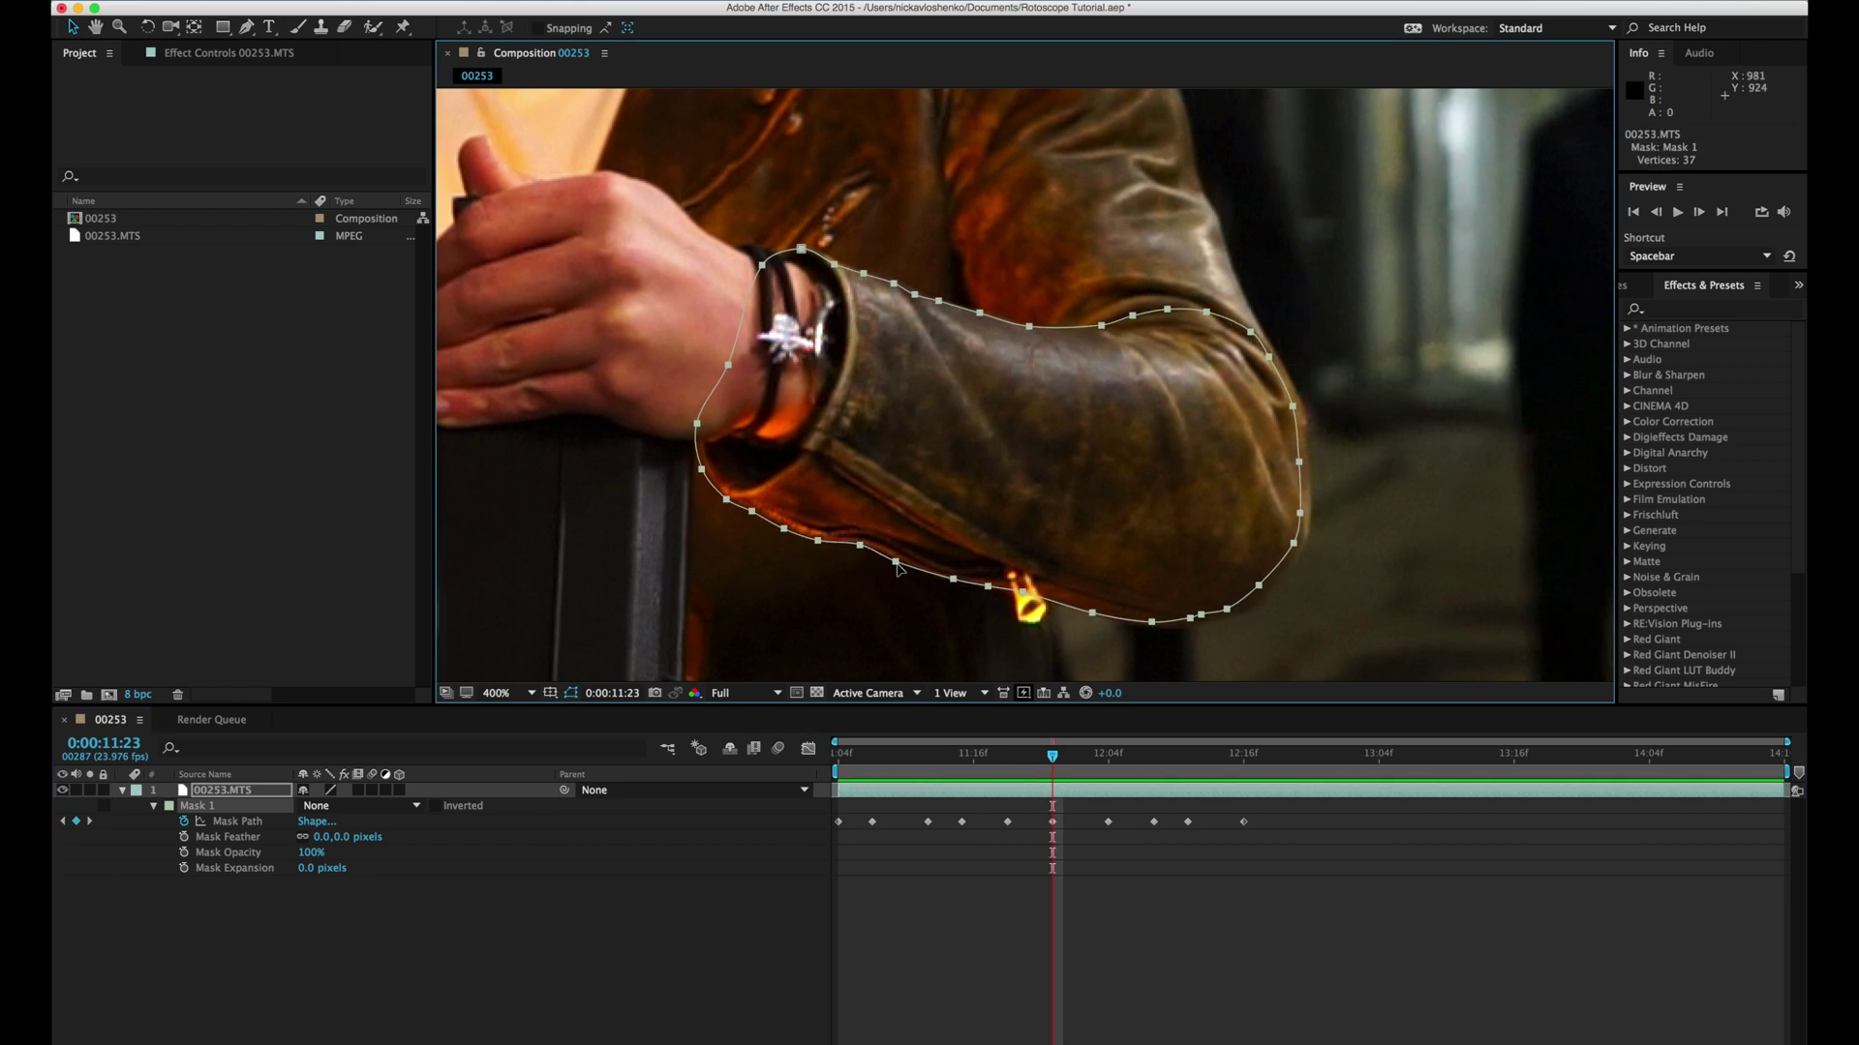
left_click_drag(898, 569, 905, 569)
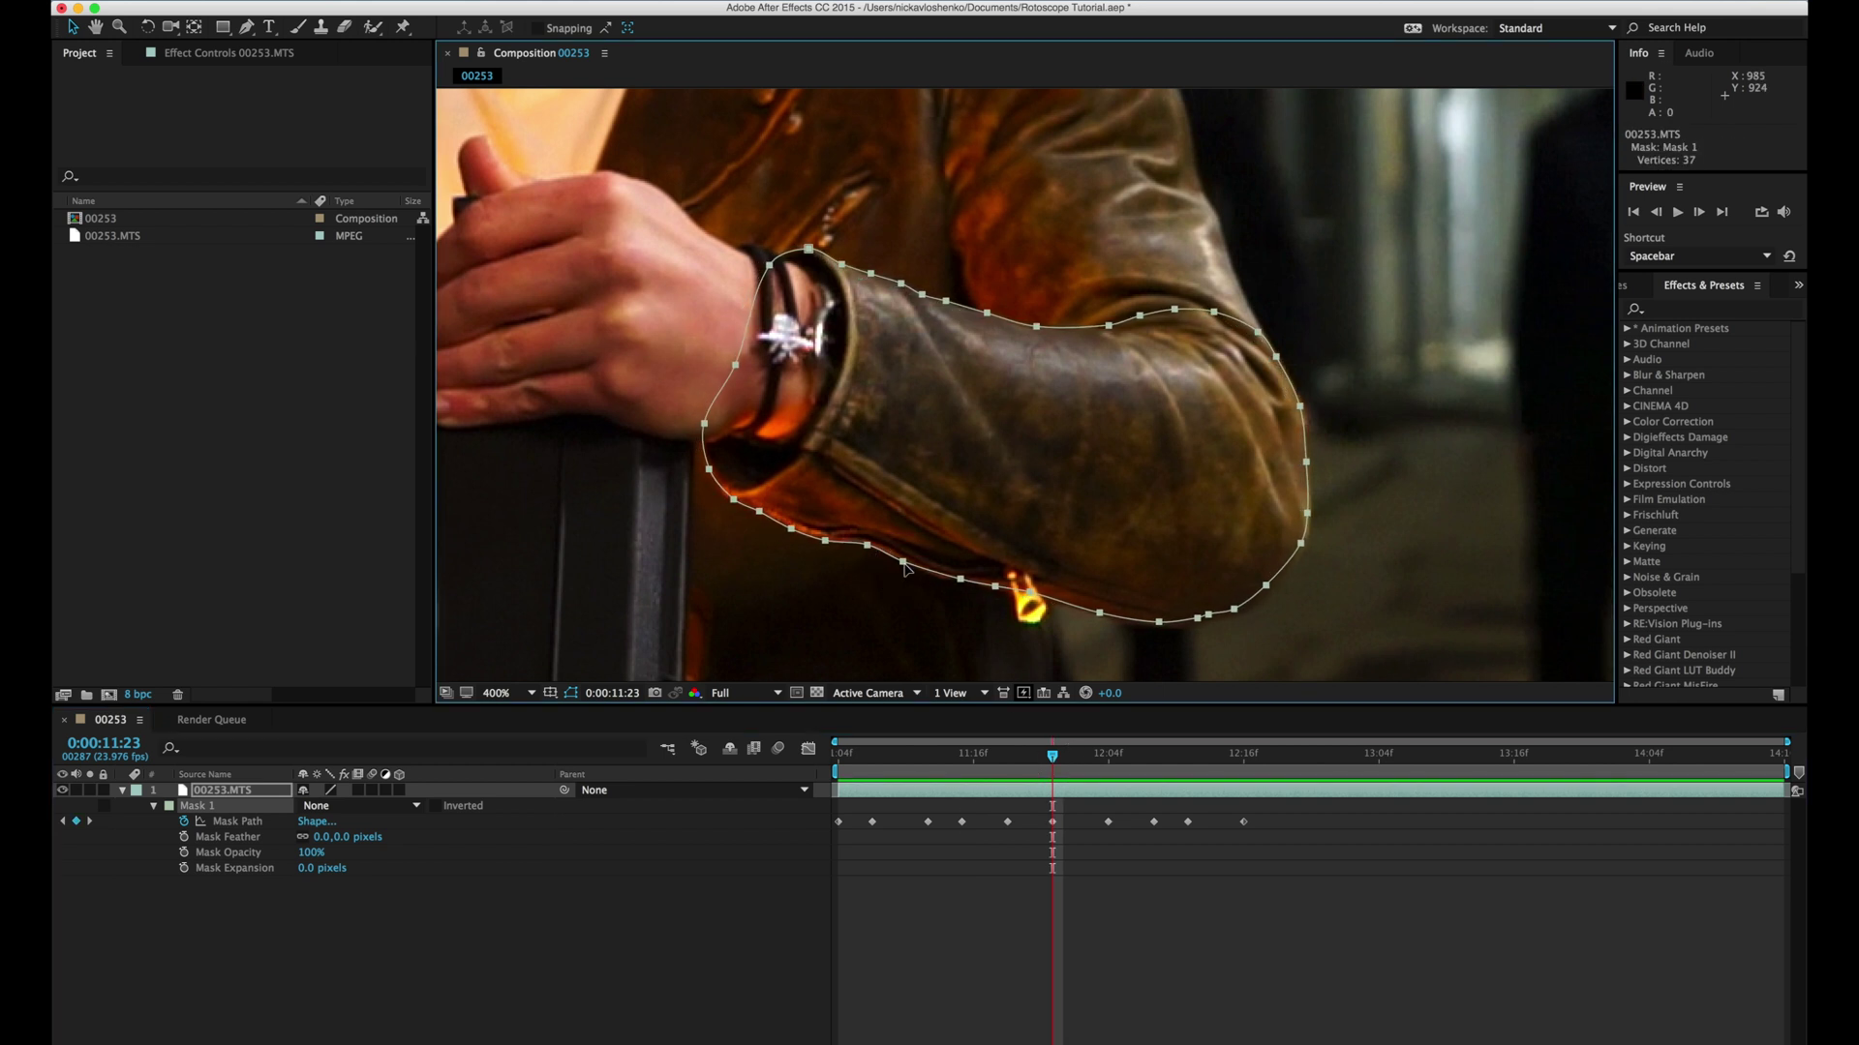
scroll(1155, 528, "up", 2)
scroll(1153, 527, "up", 1)
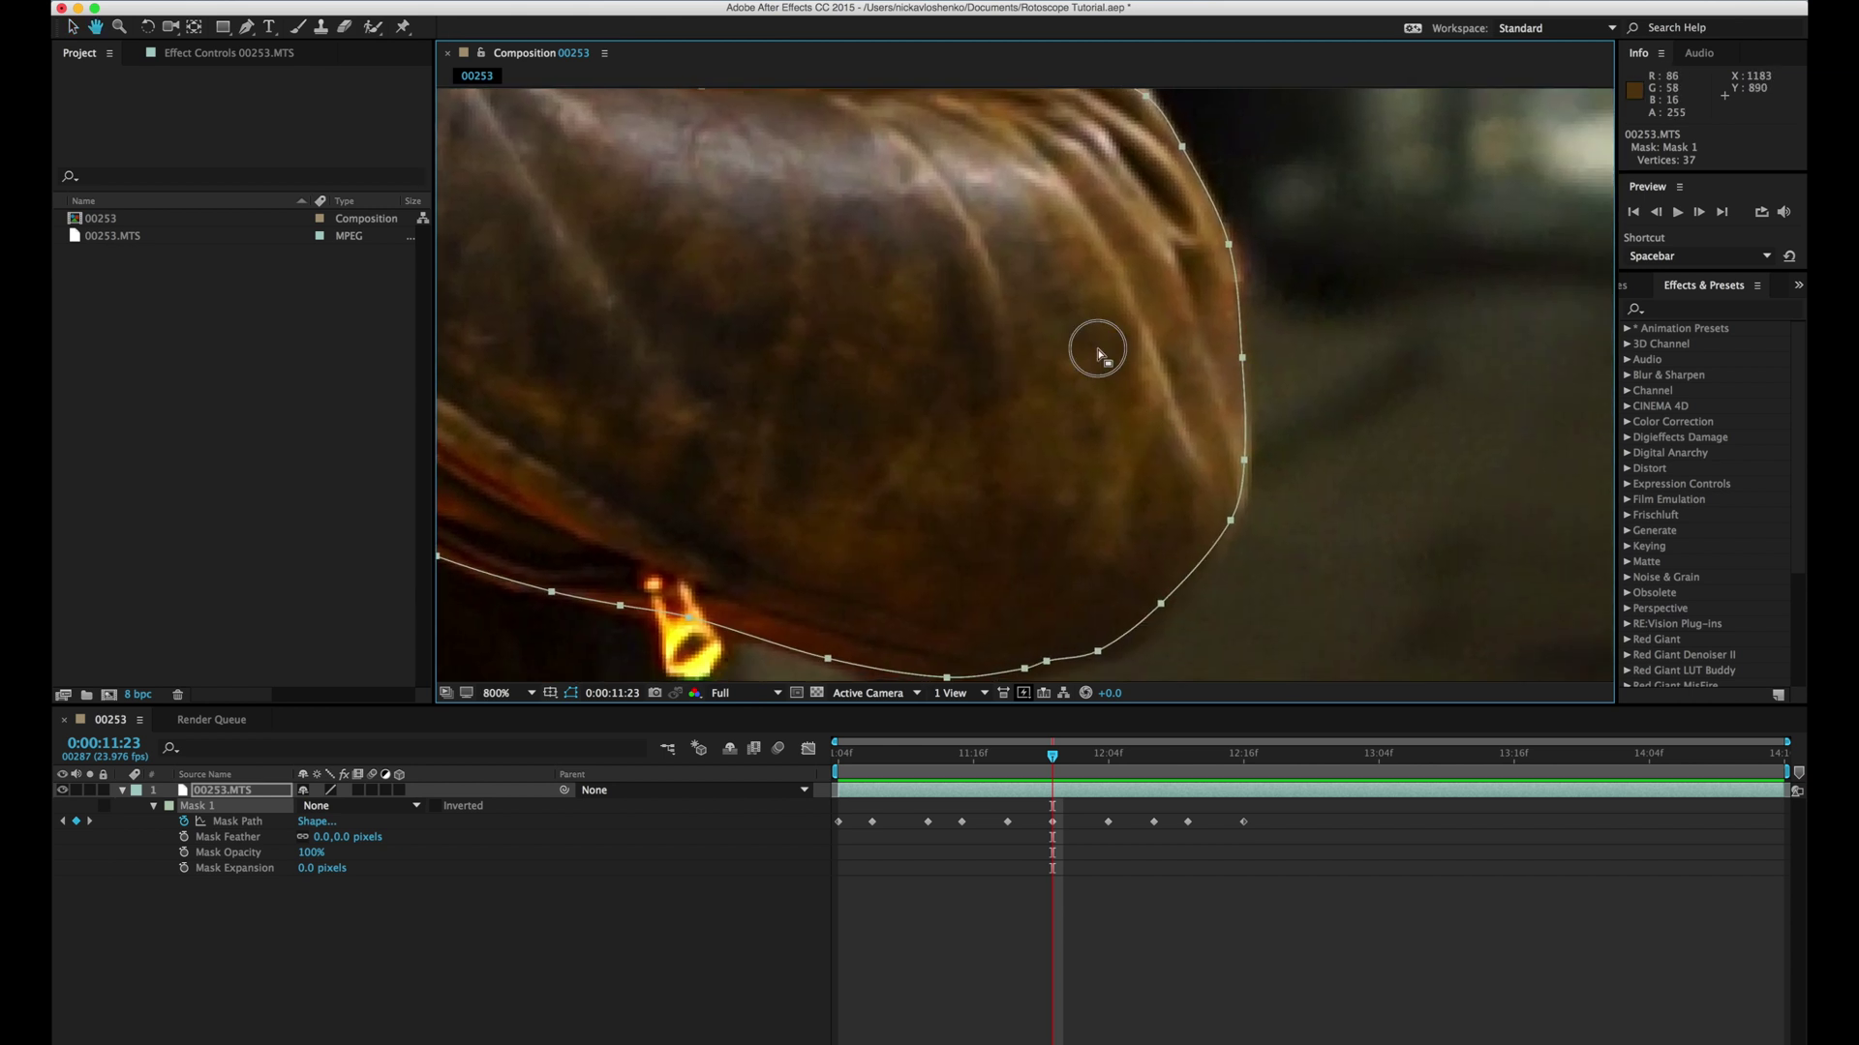
scroll(1034, 423, "up", 1)
left_click(1034, 423)
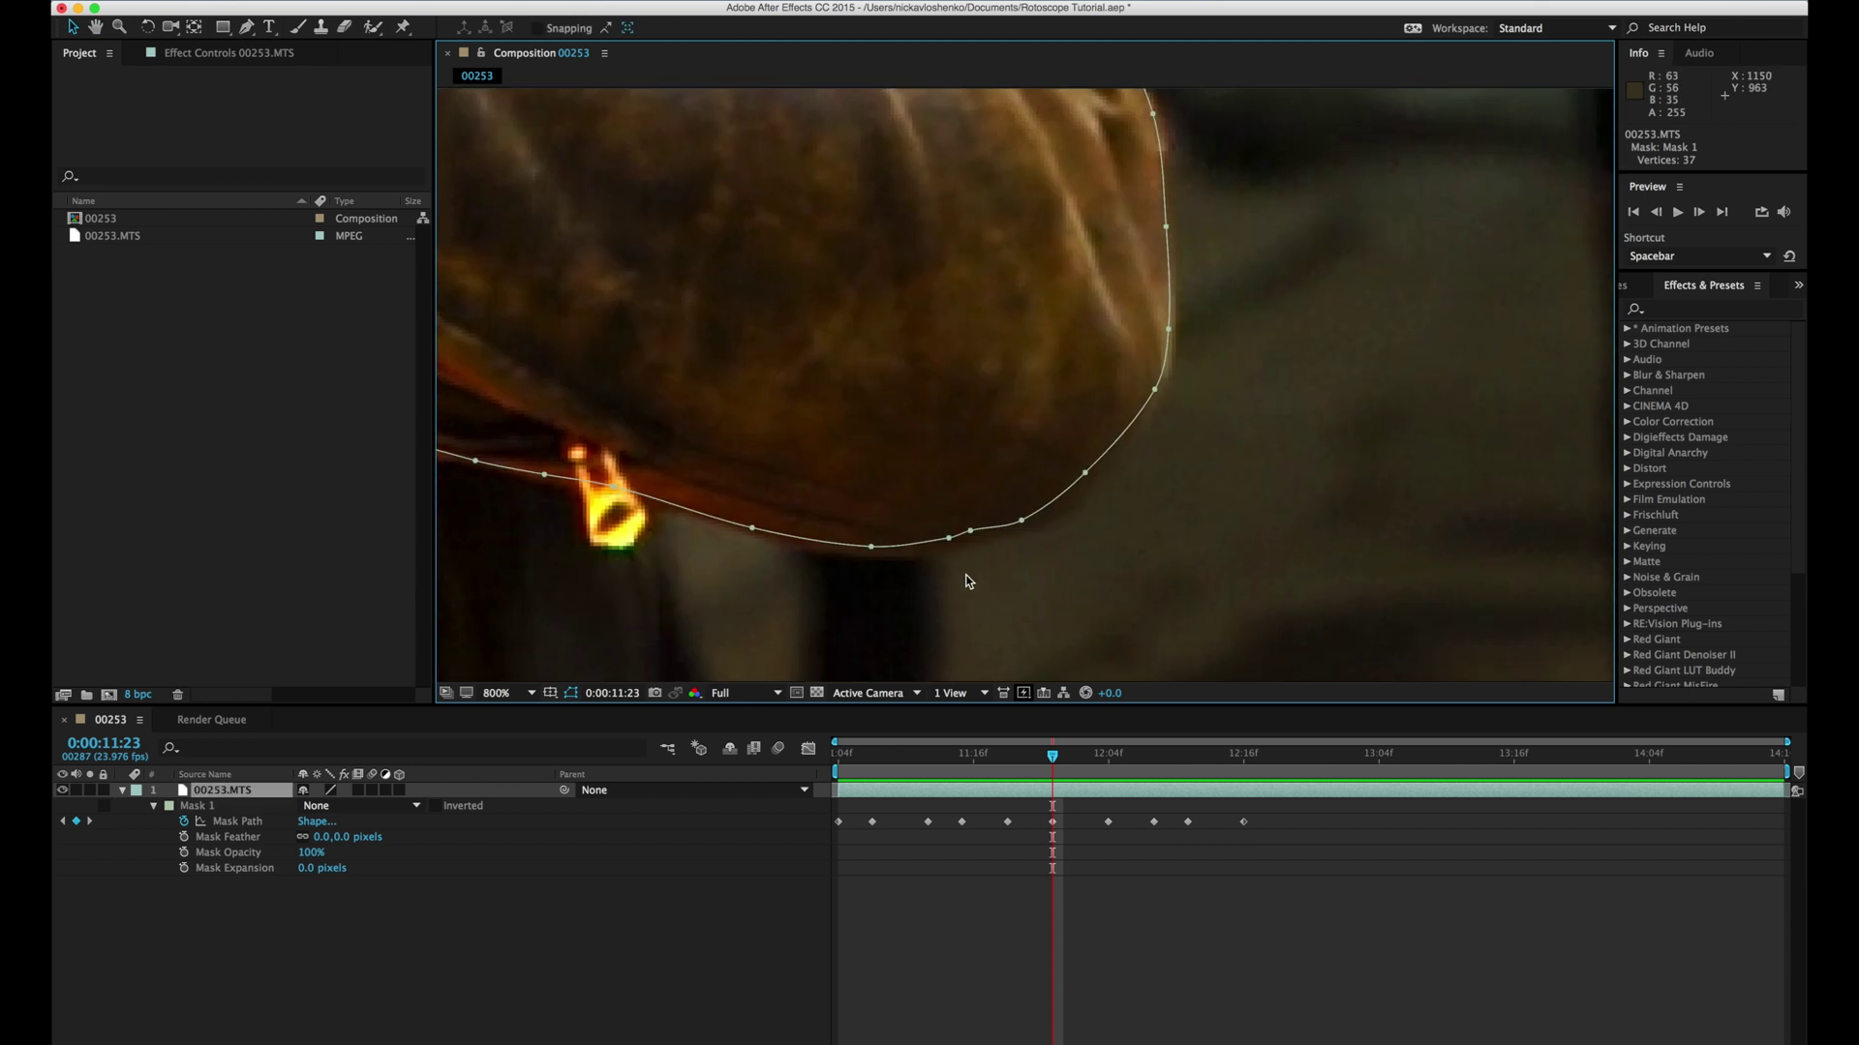
left_click(751, 527)
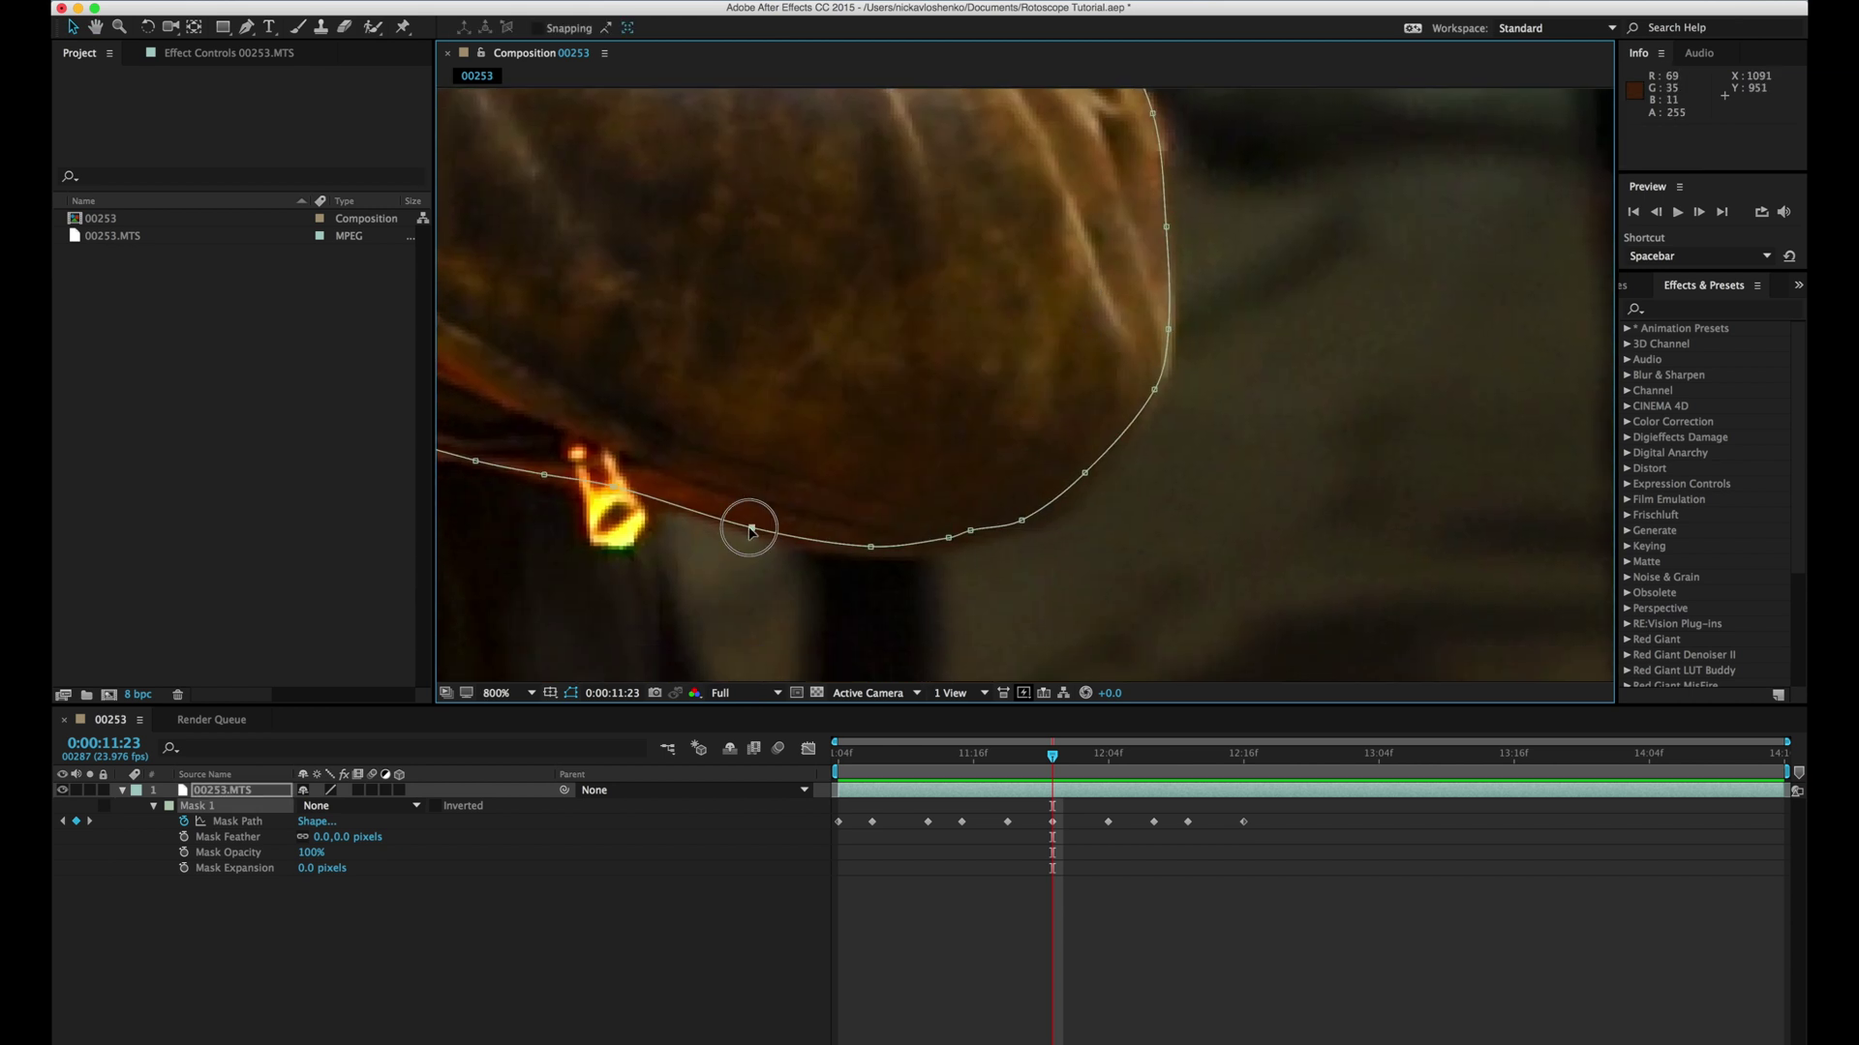
left_click(872, 548)
left_click_drag(969, 531, 1034, 522)
left_click(985, 531)
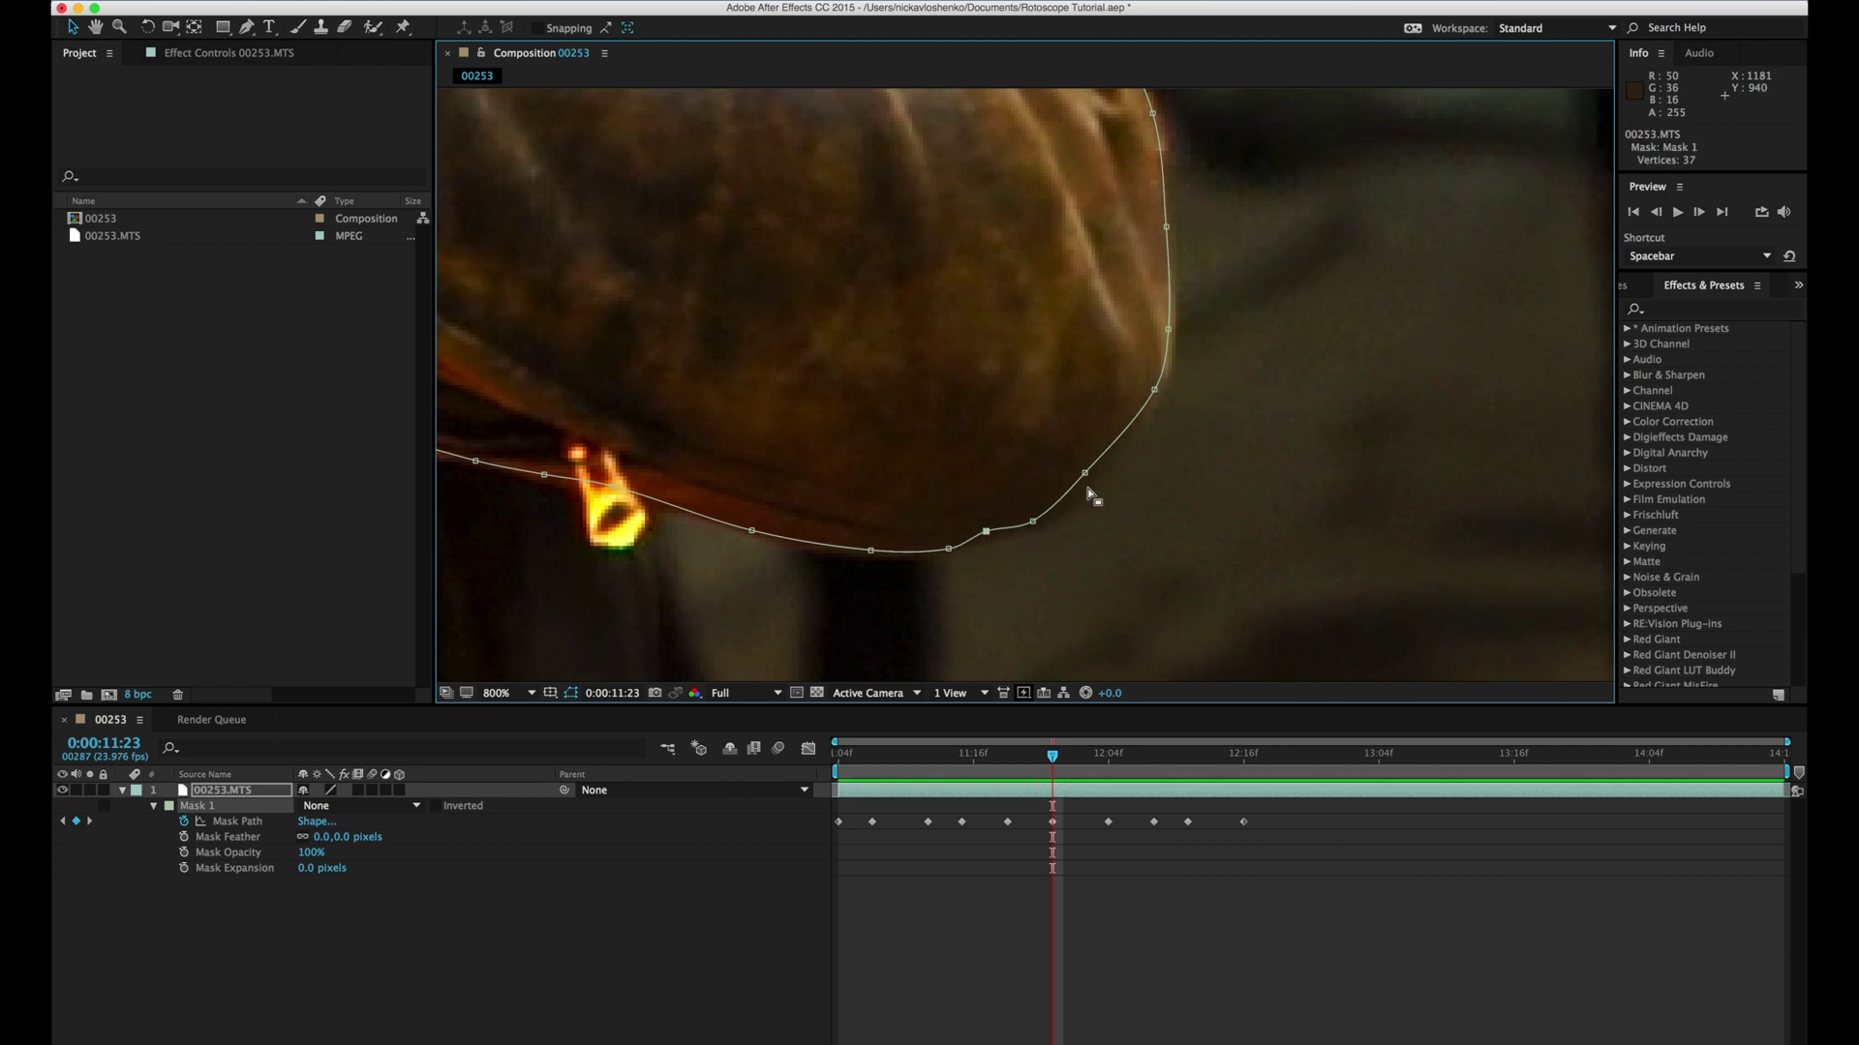
Step: At 0:00:12:23, shift the whole mask left onto the arm
left_click_drag(1191, 386, 1143, 361)
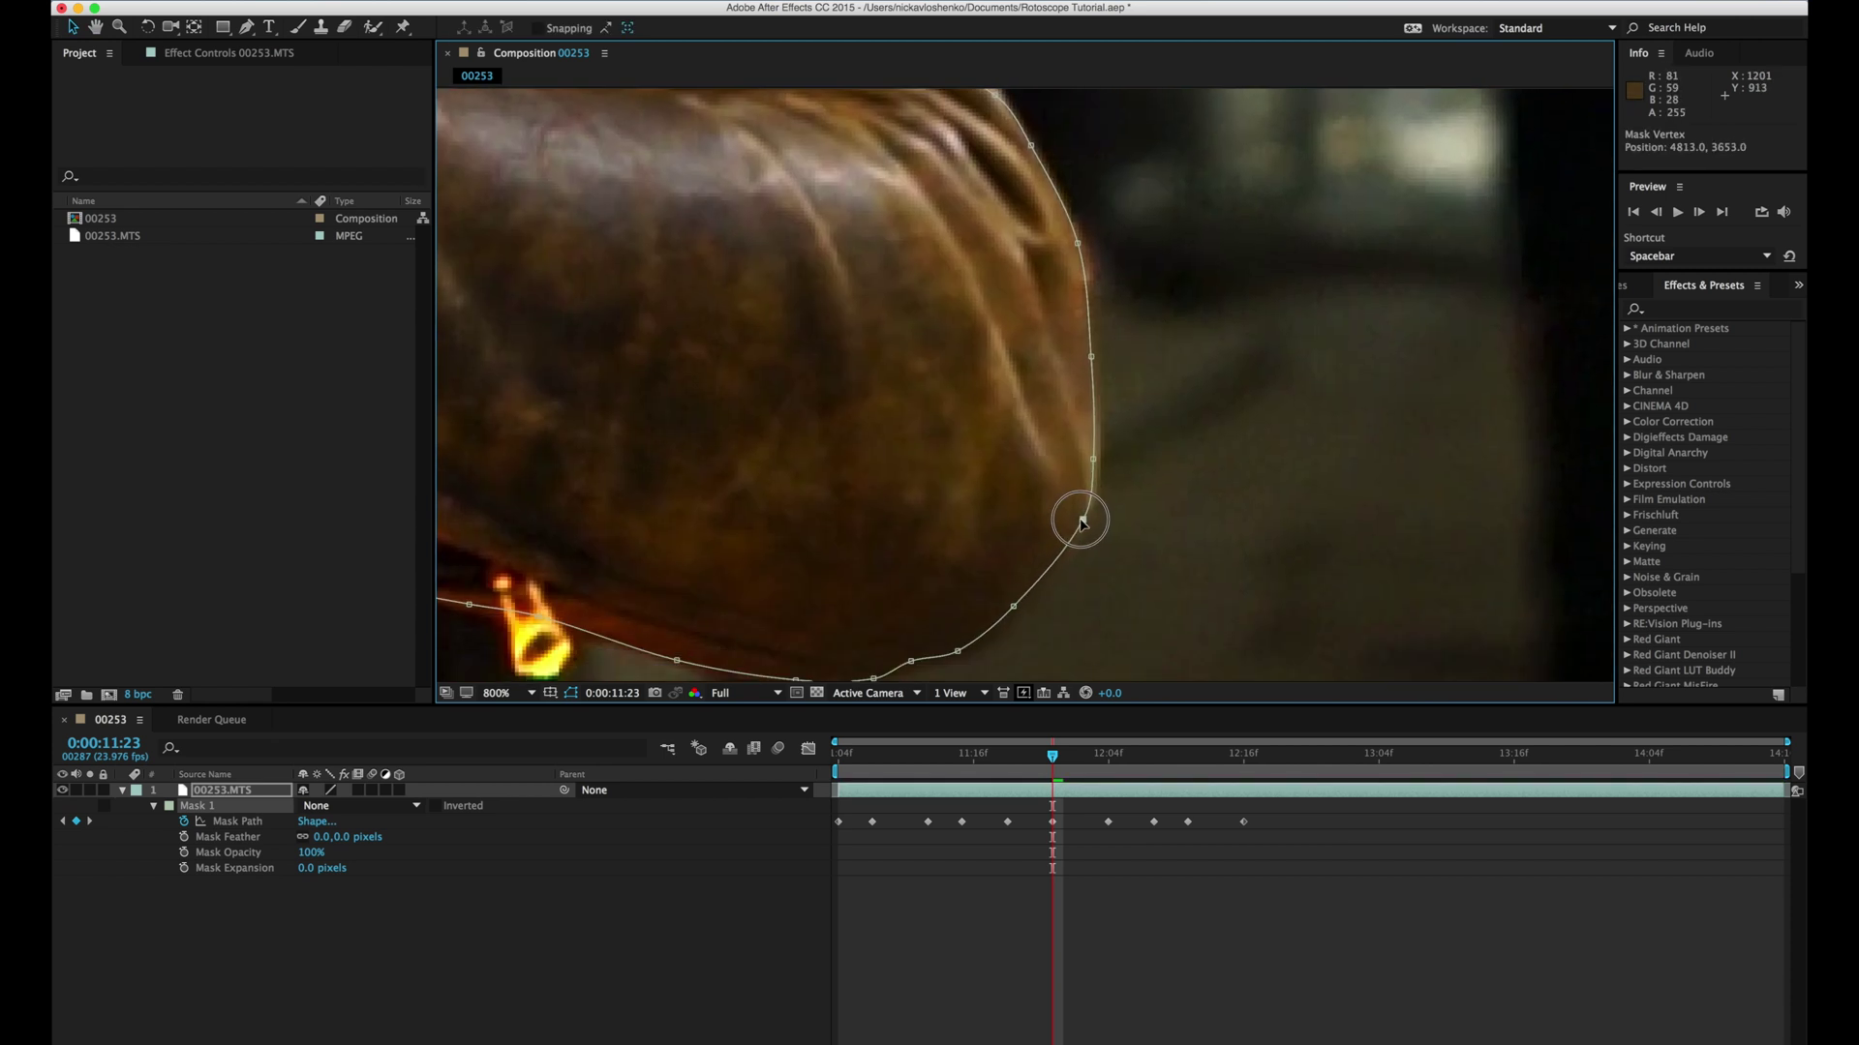
scroll(1146, 506, "down", 4)
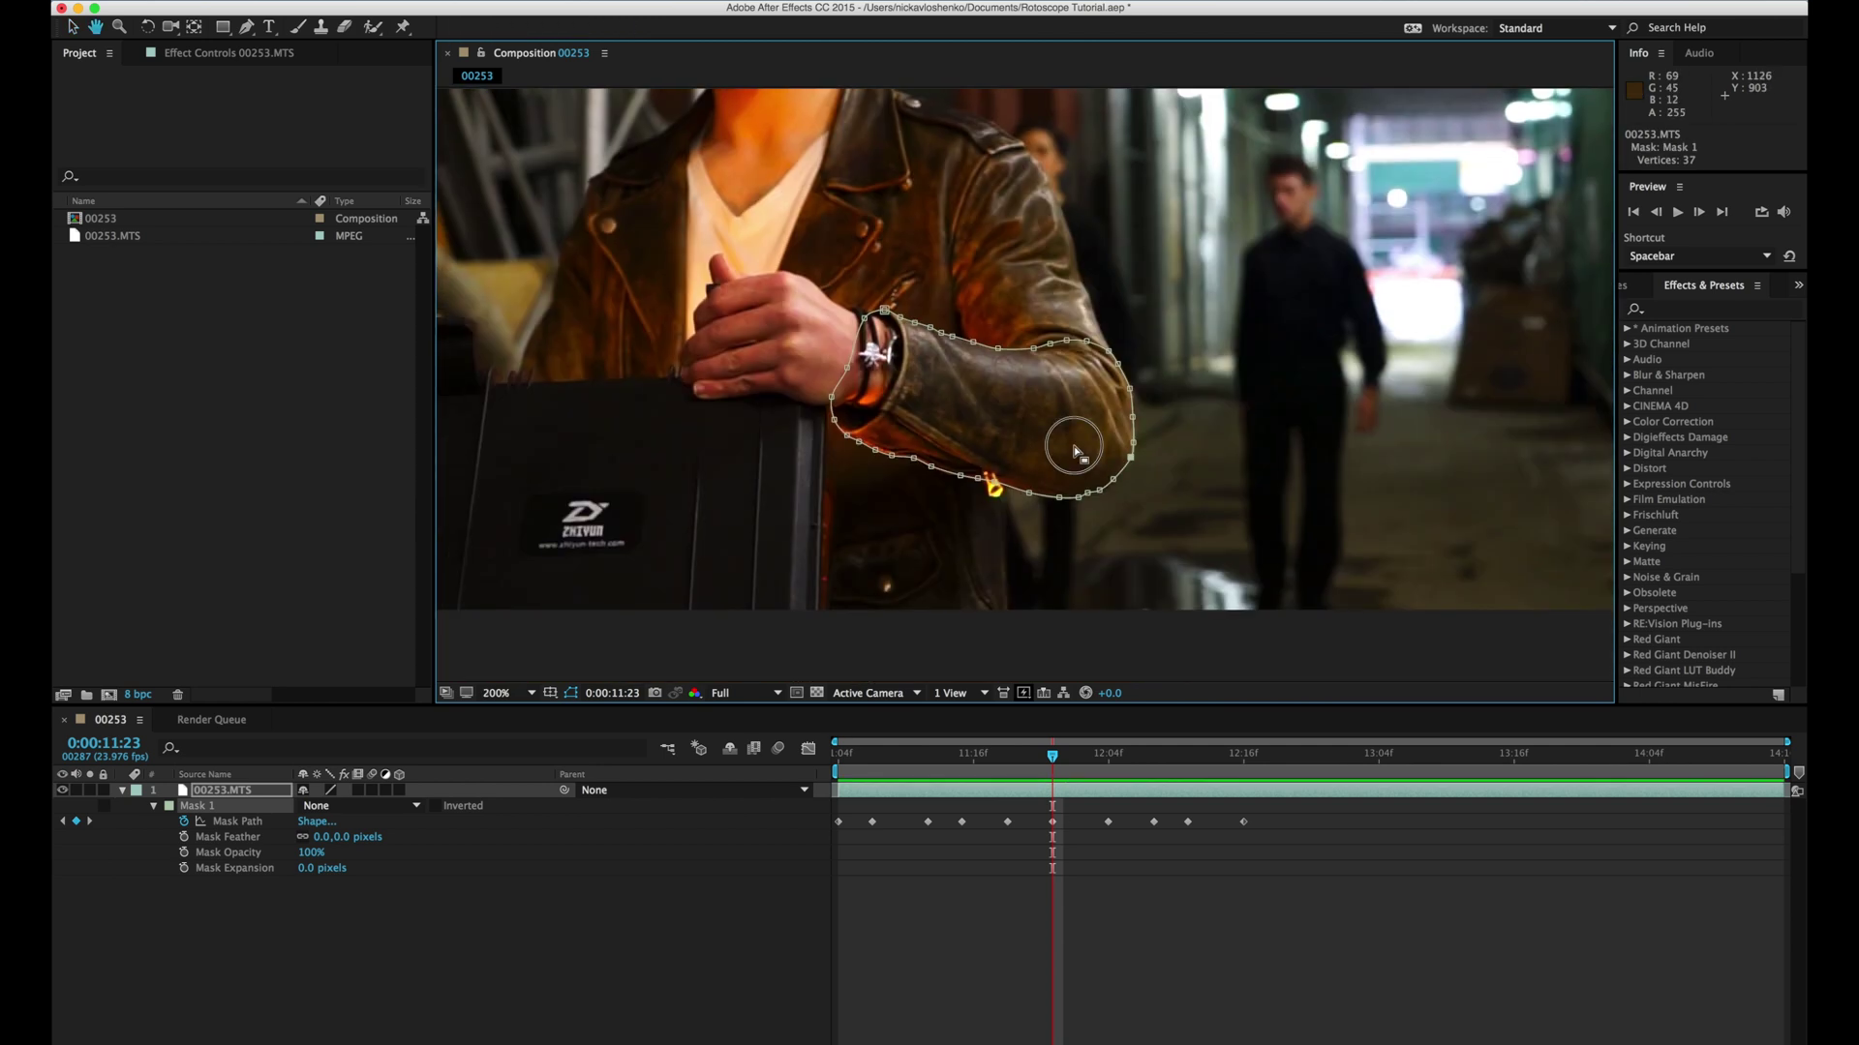
scroll(1079, 436, "up", 2)
left_click_drag(1120, 755, 1323, 753)
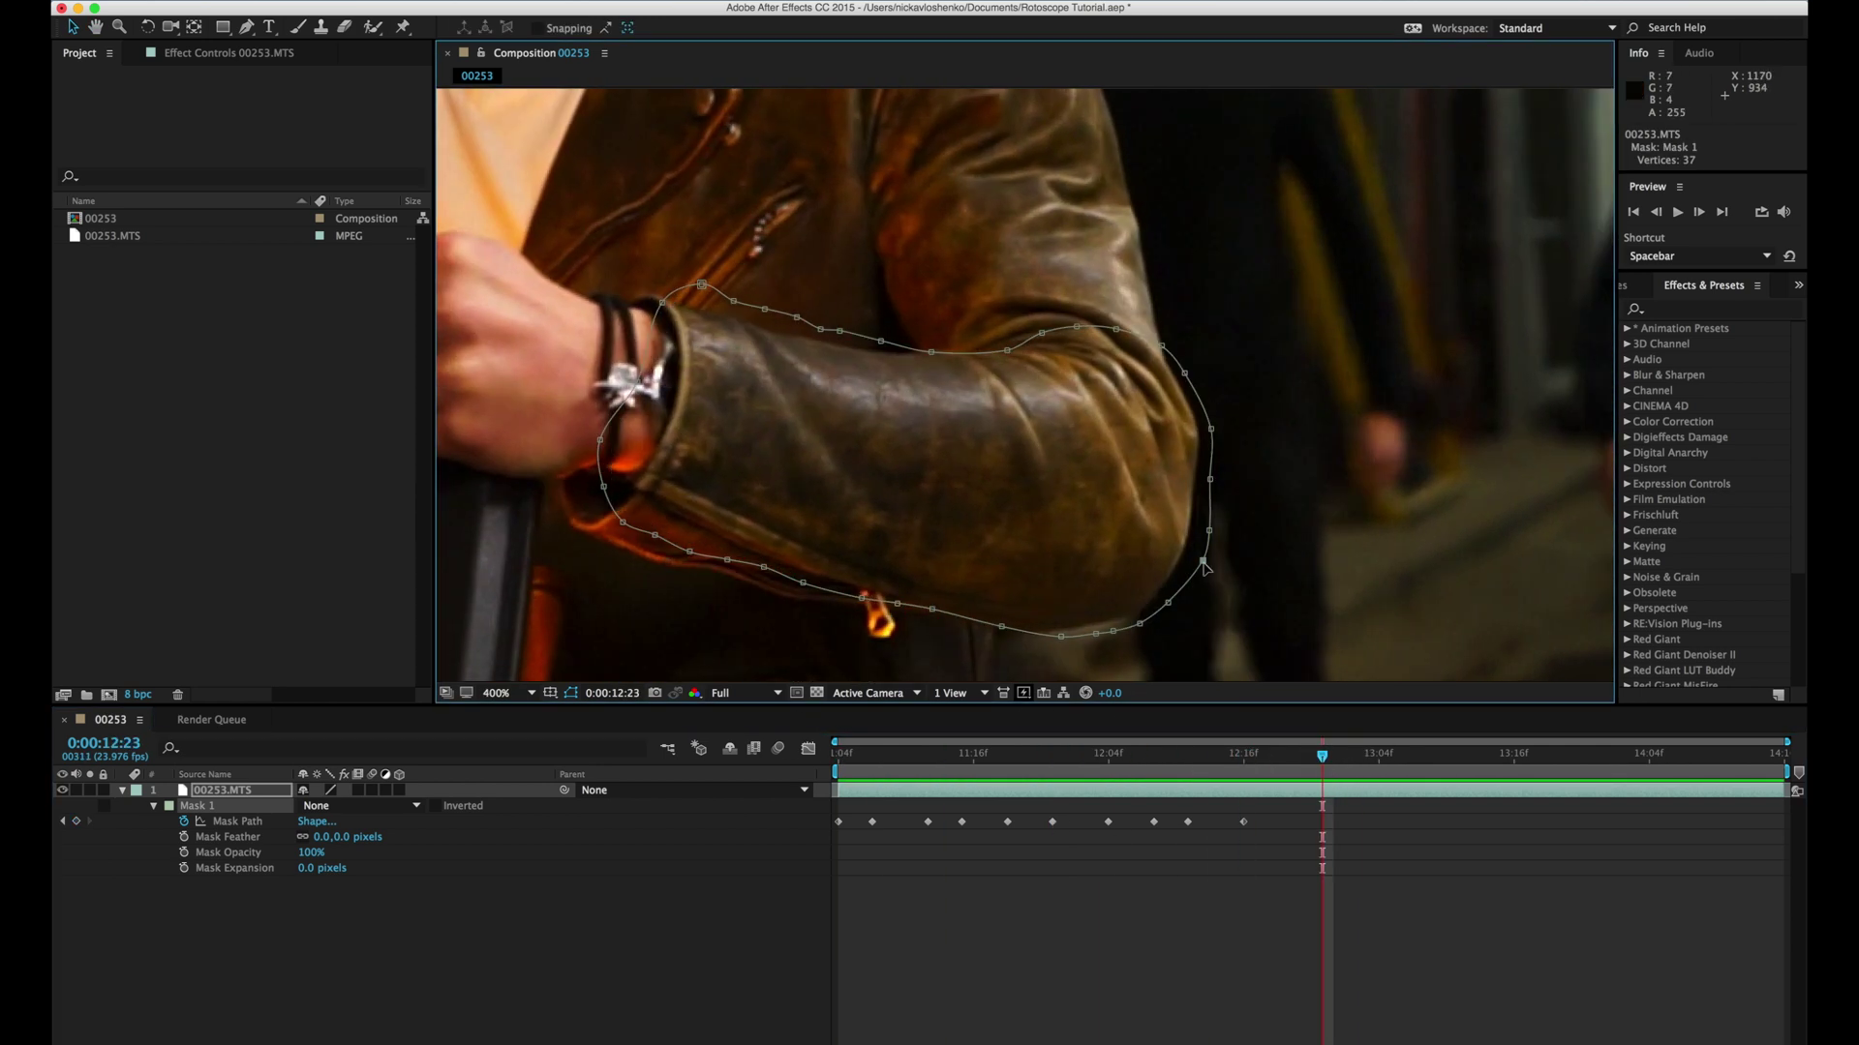
left_click_drag(991, 526, 1118, 494)
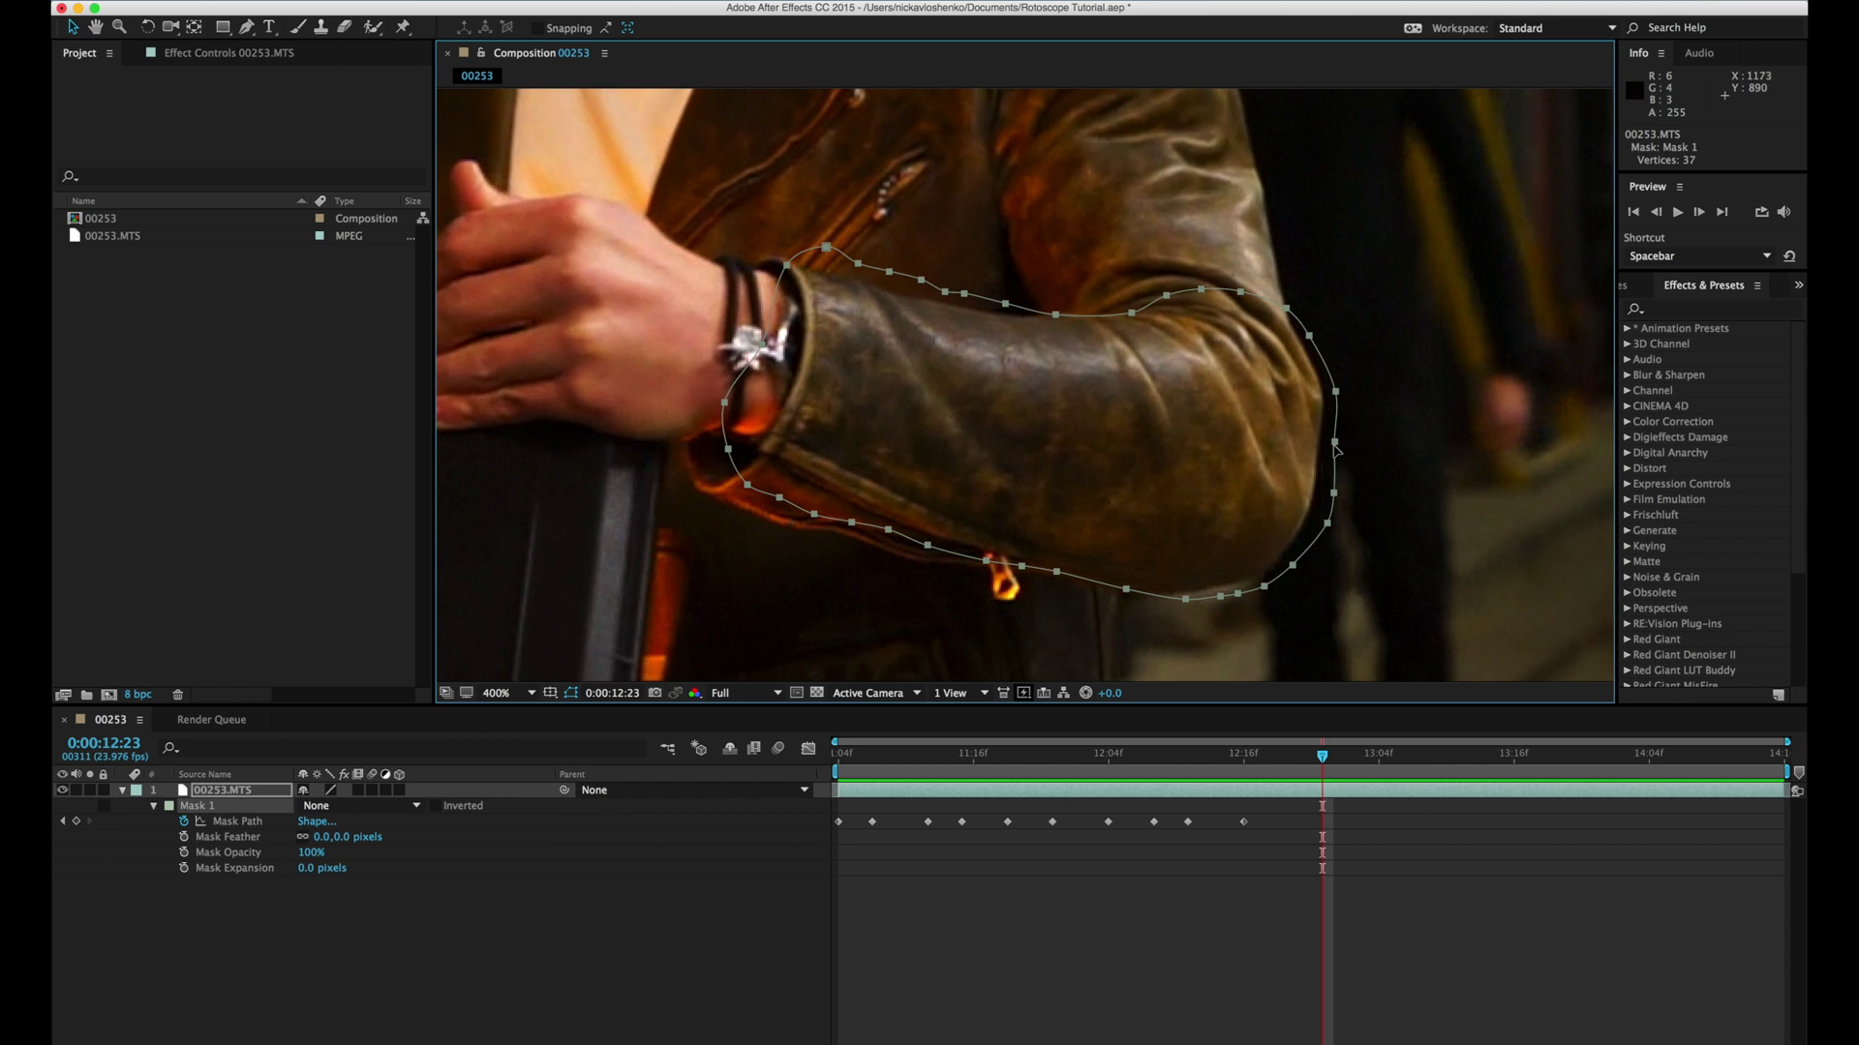
left_click_drag(1336, 448, 1315, 437)
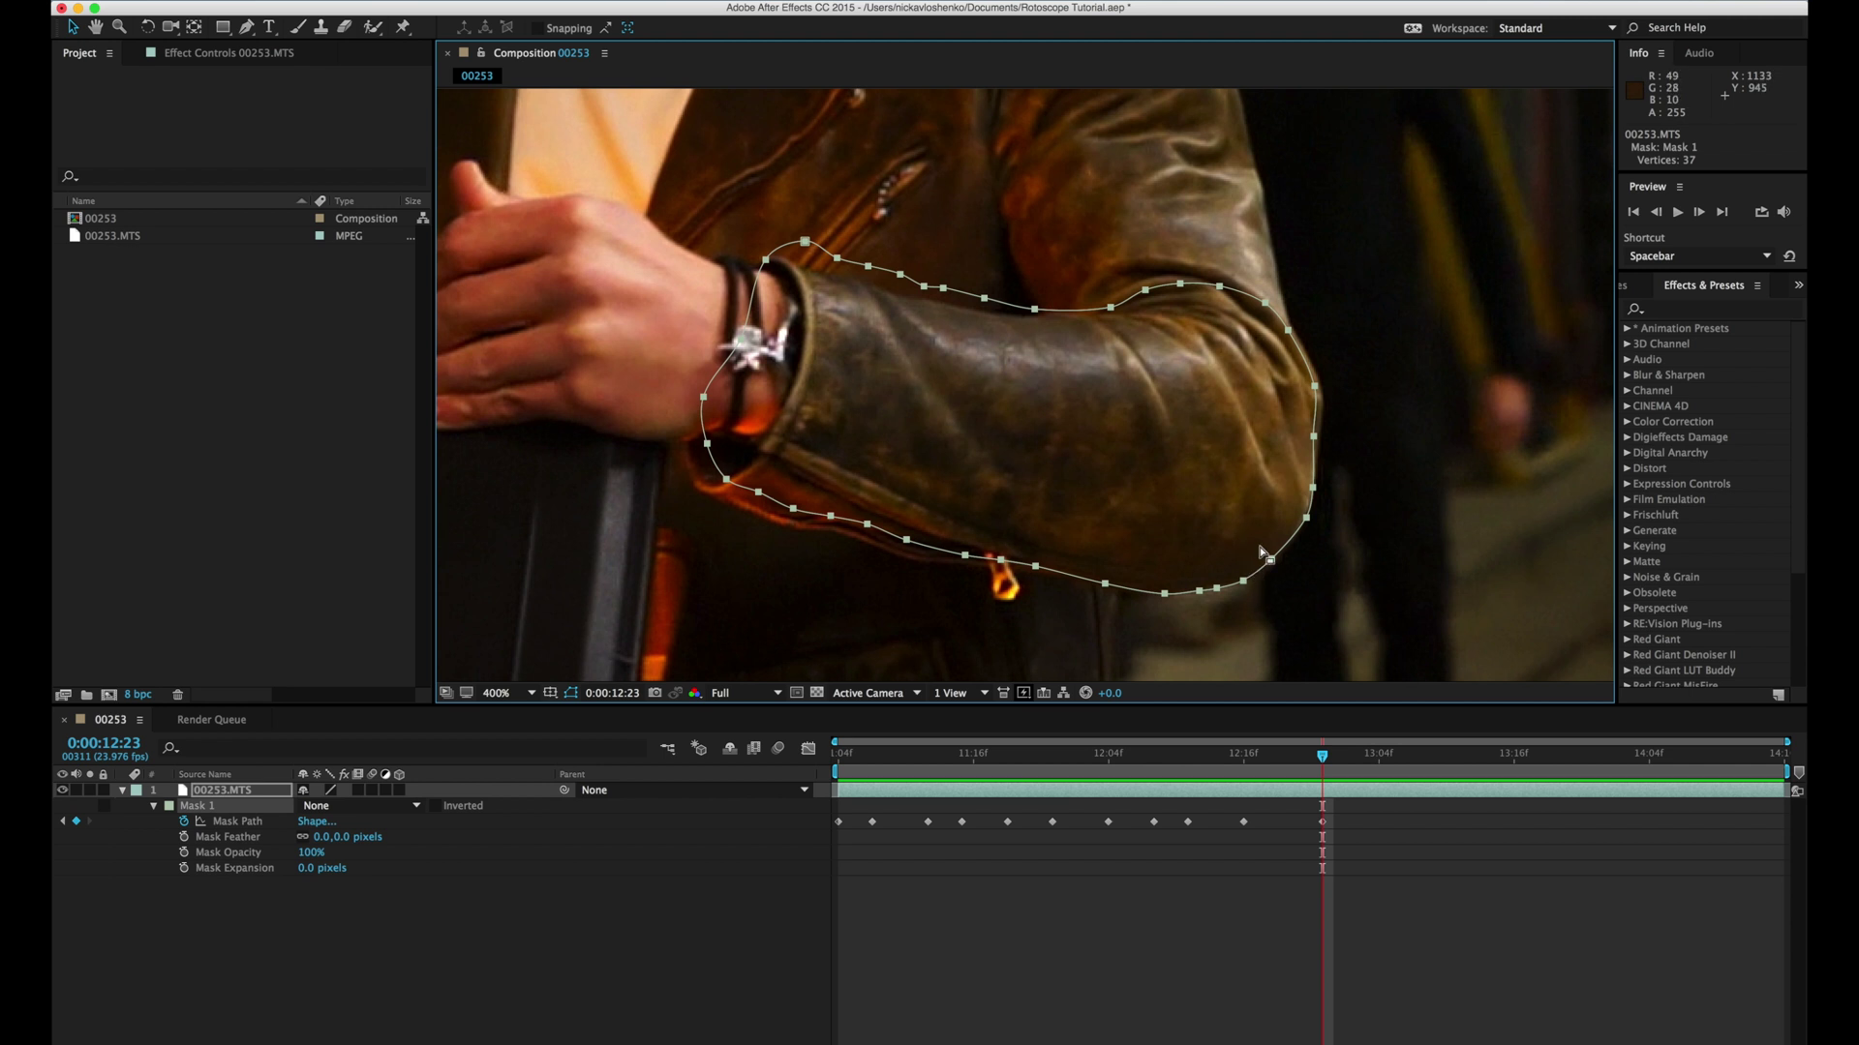
double_click(1271, 562)
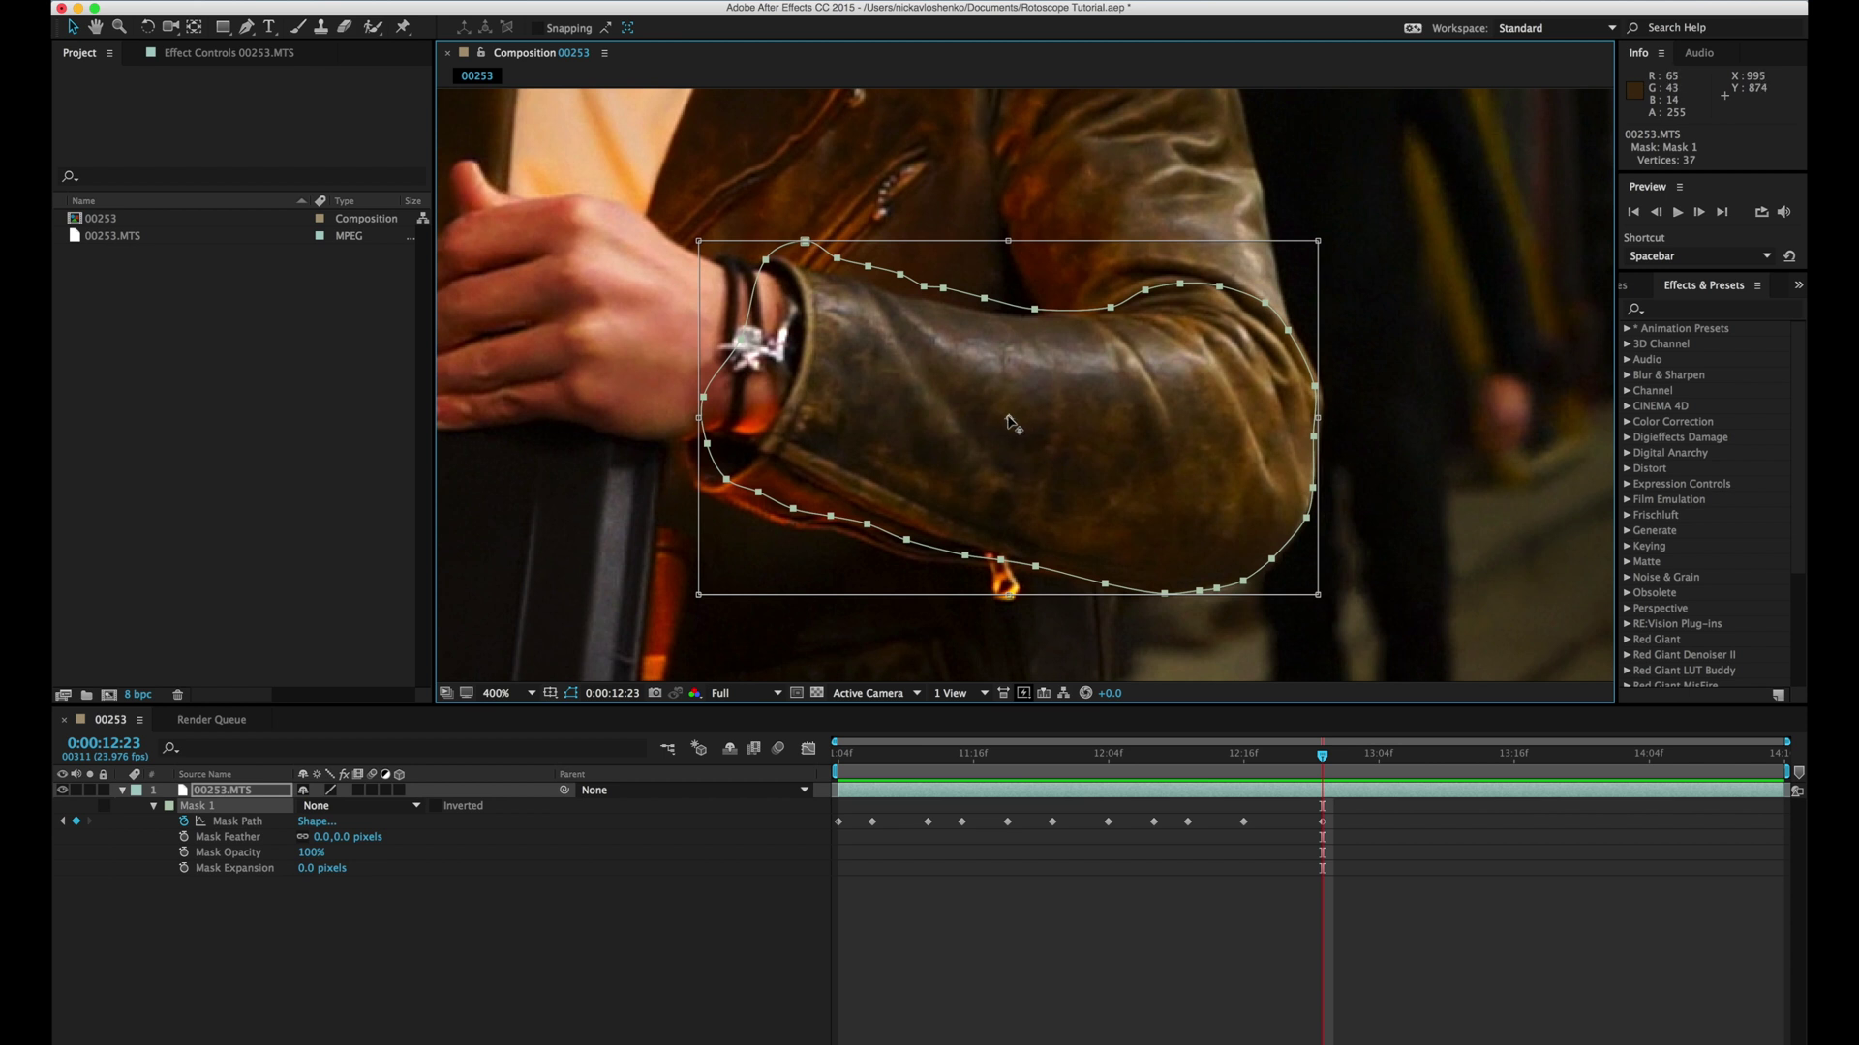
Step: Free-transform the whole mask at 0:00:12:23, rotating it slightly and scaling it up a touch
left_click(1009, 420)
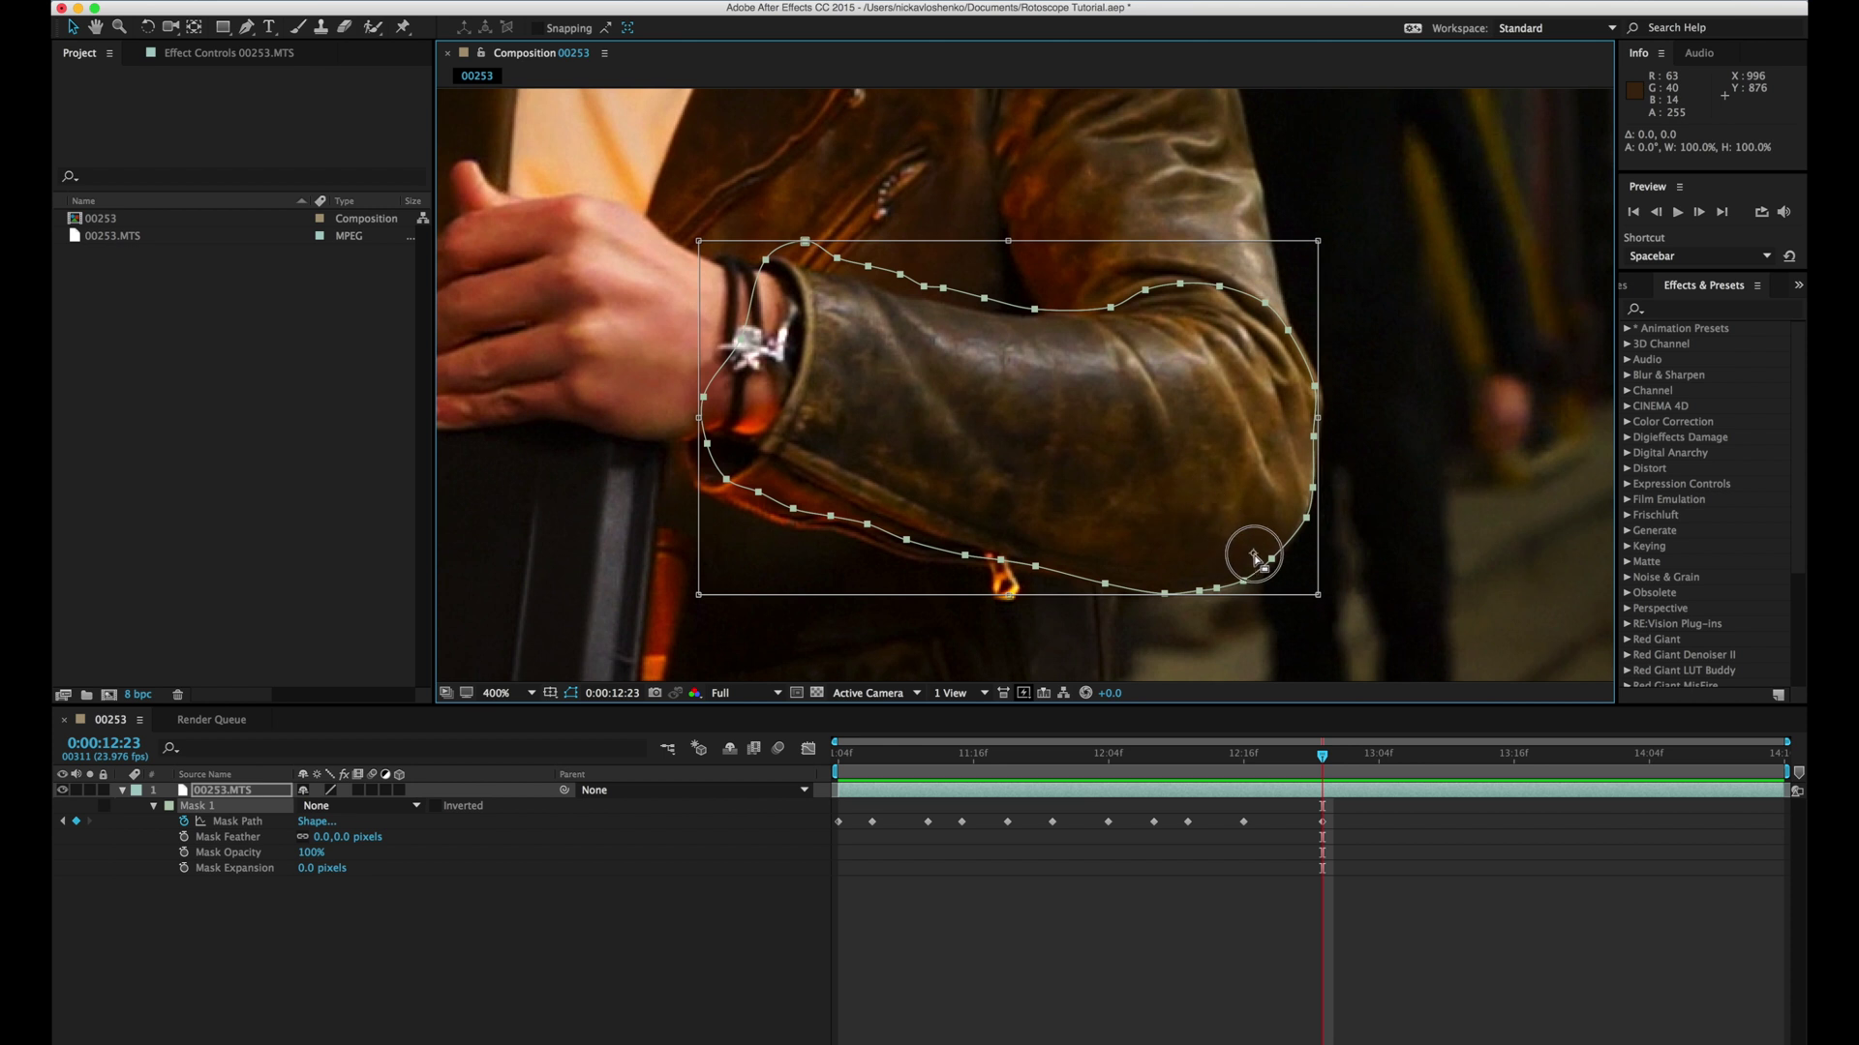
left_click(1264, 566)
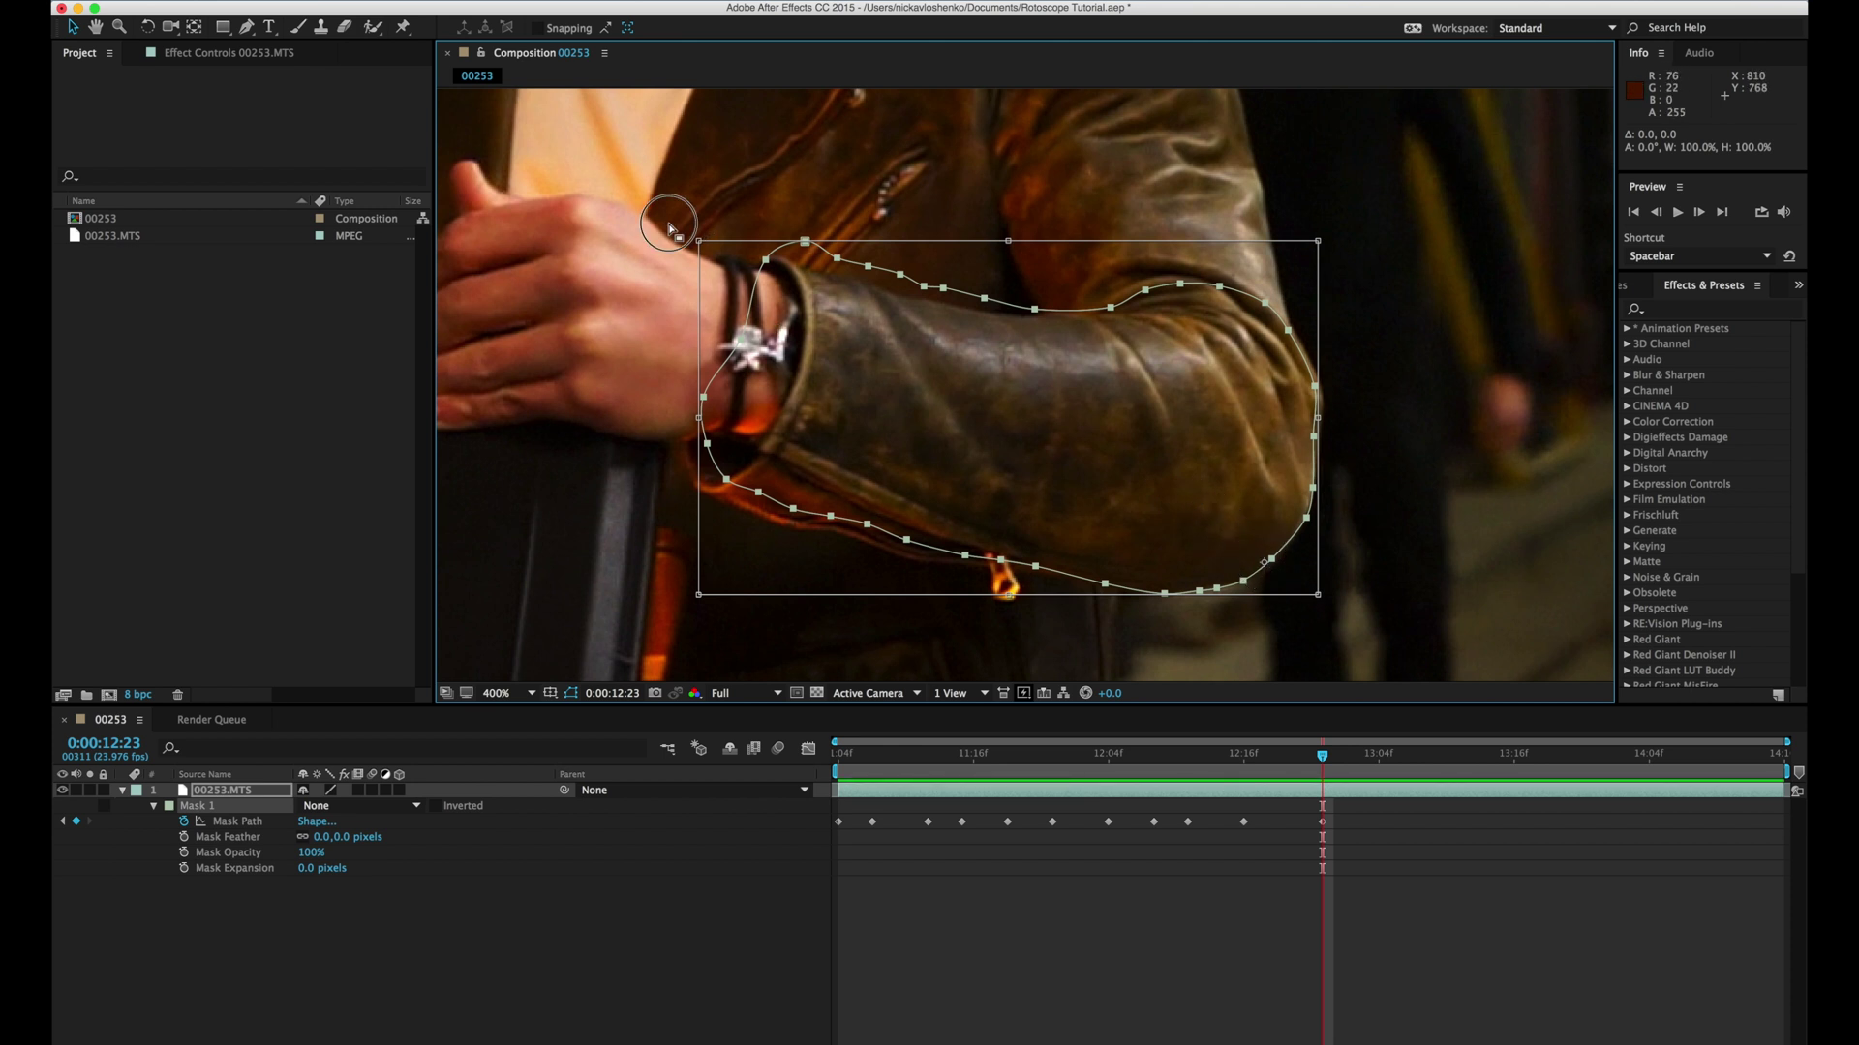
left_click_drag(667, 228, 643, 244)
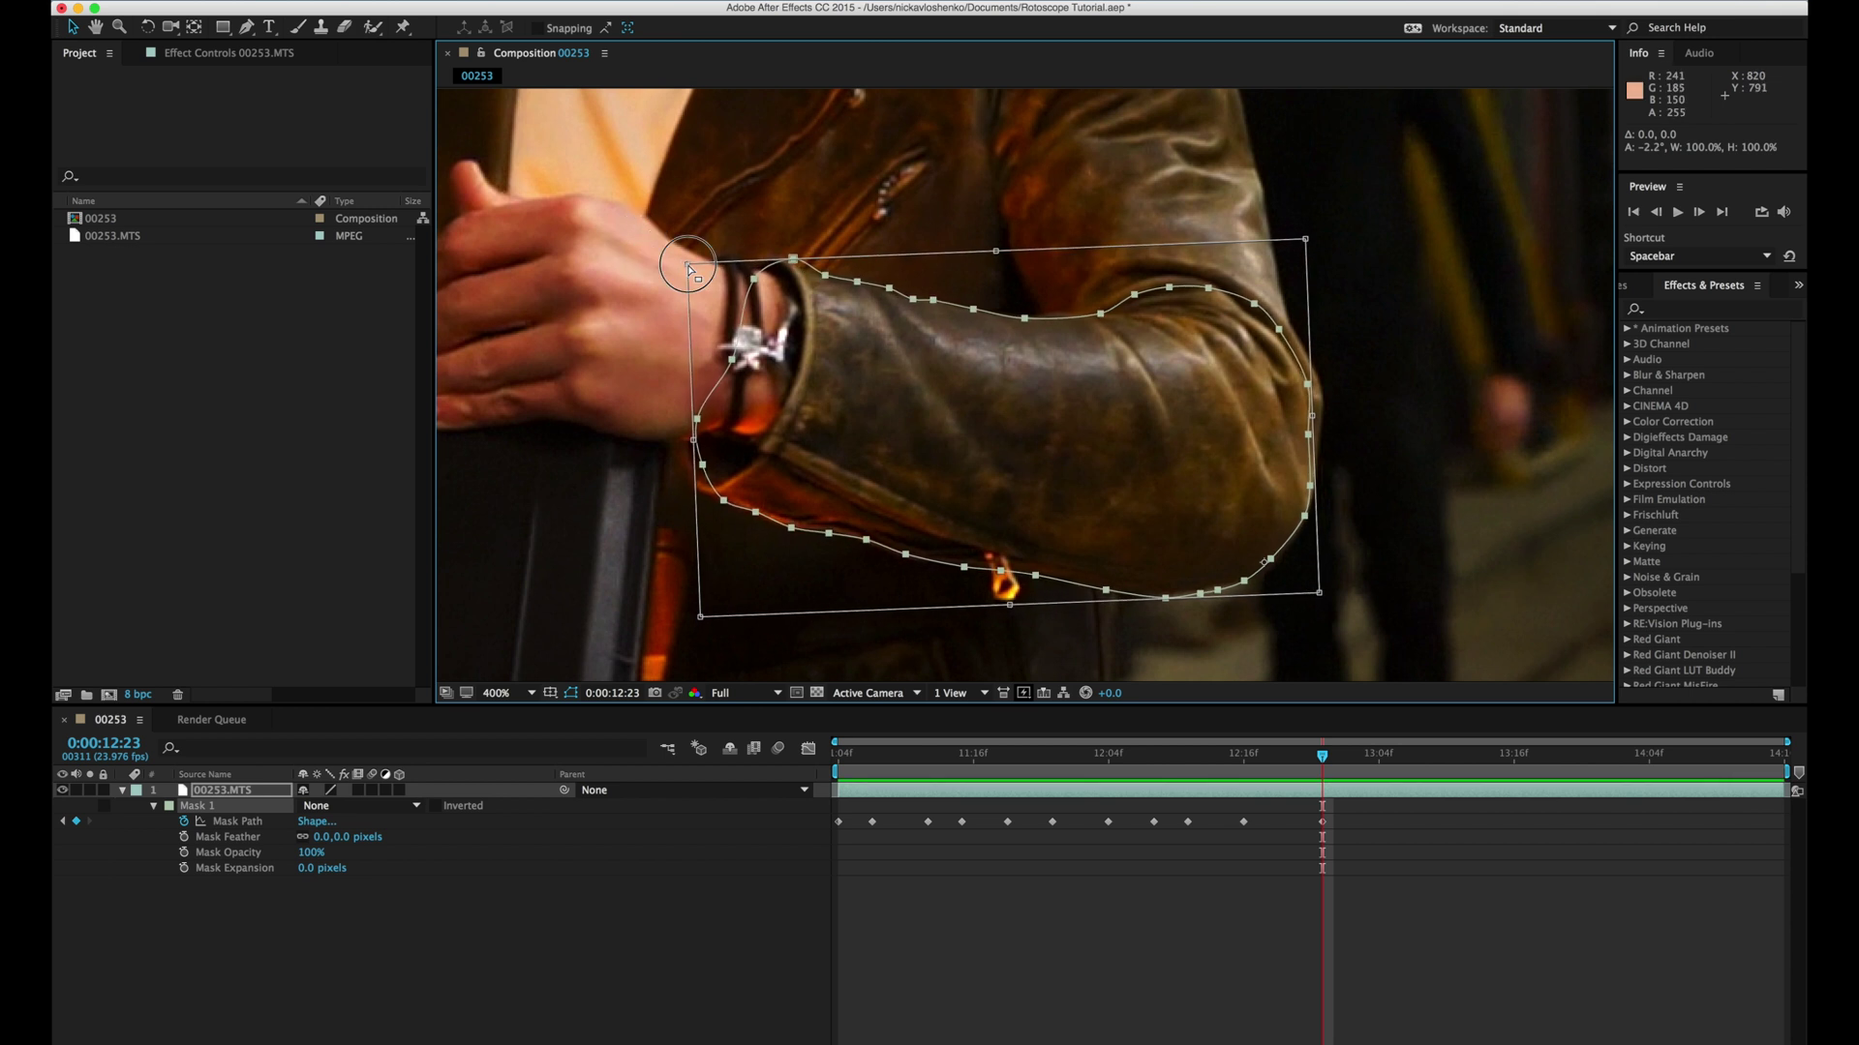
left_click_drag(687, 268, 666, 250)
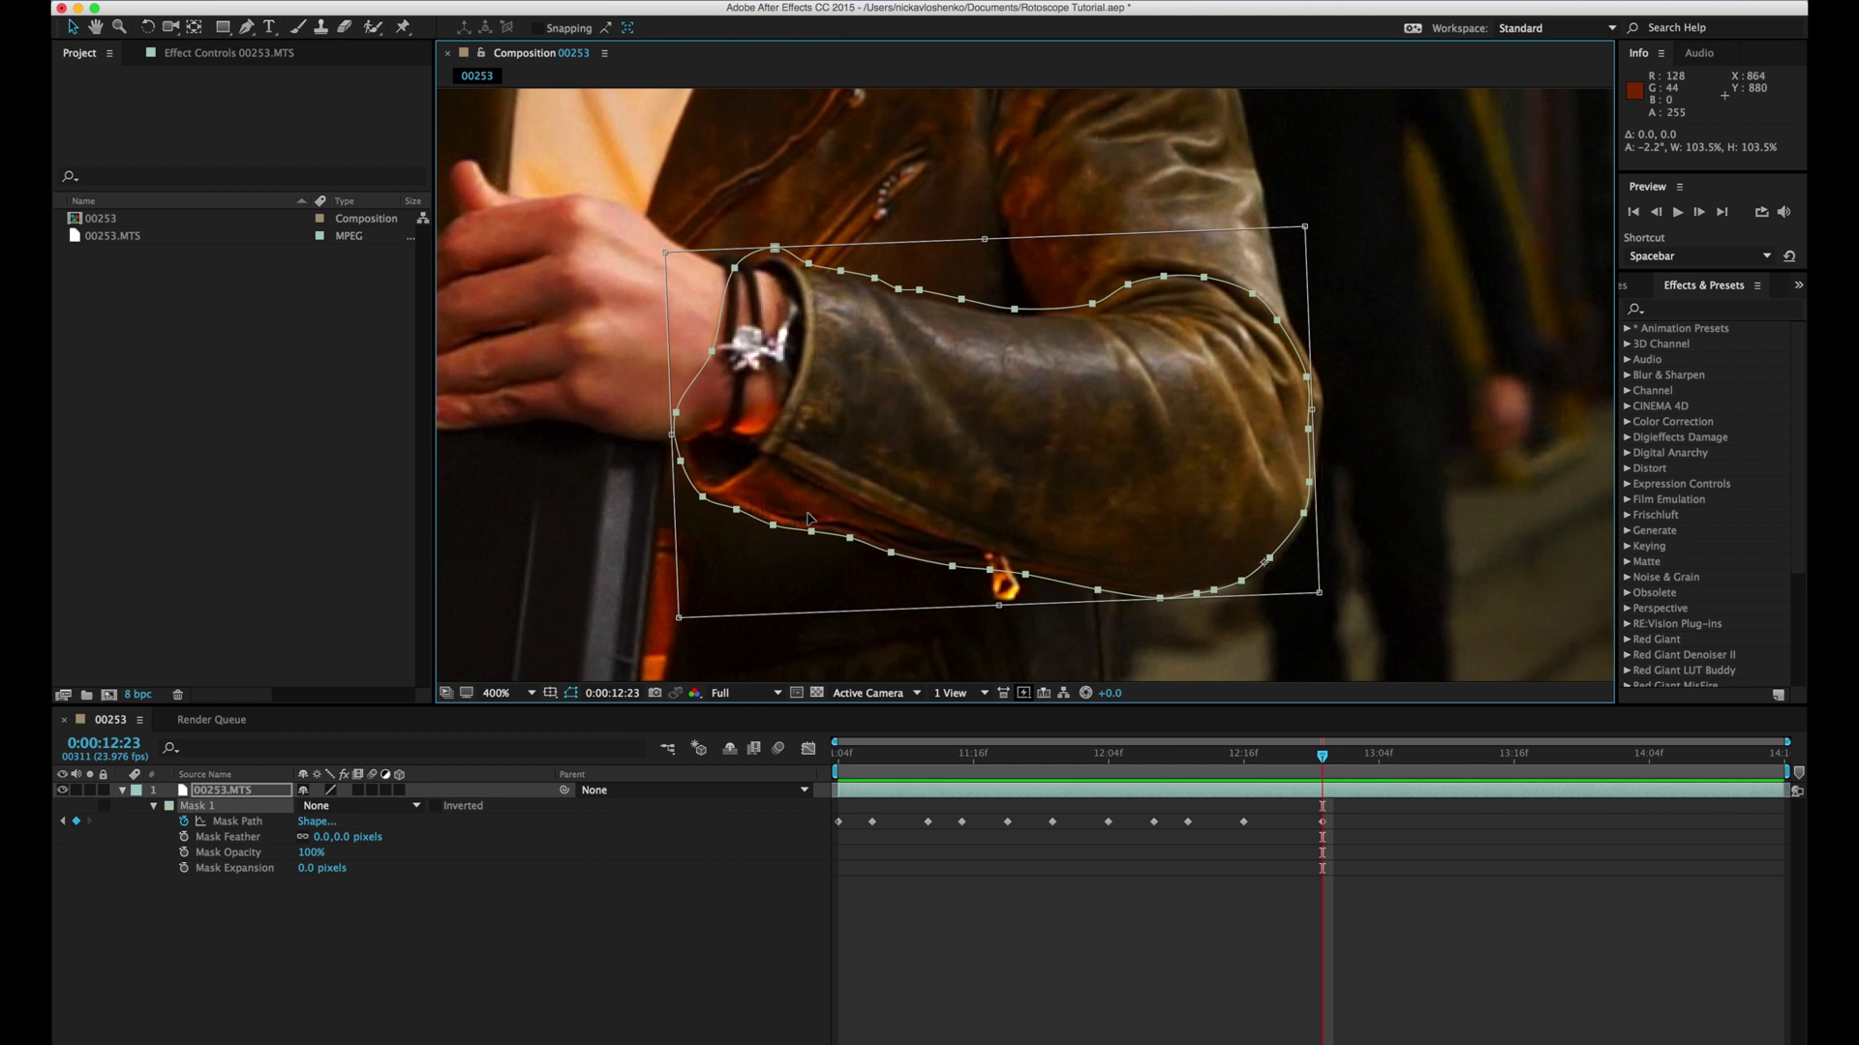
left_click_drag(655, 249, 658, 243)
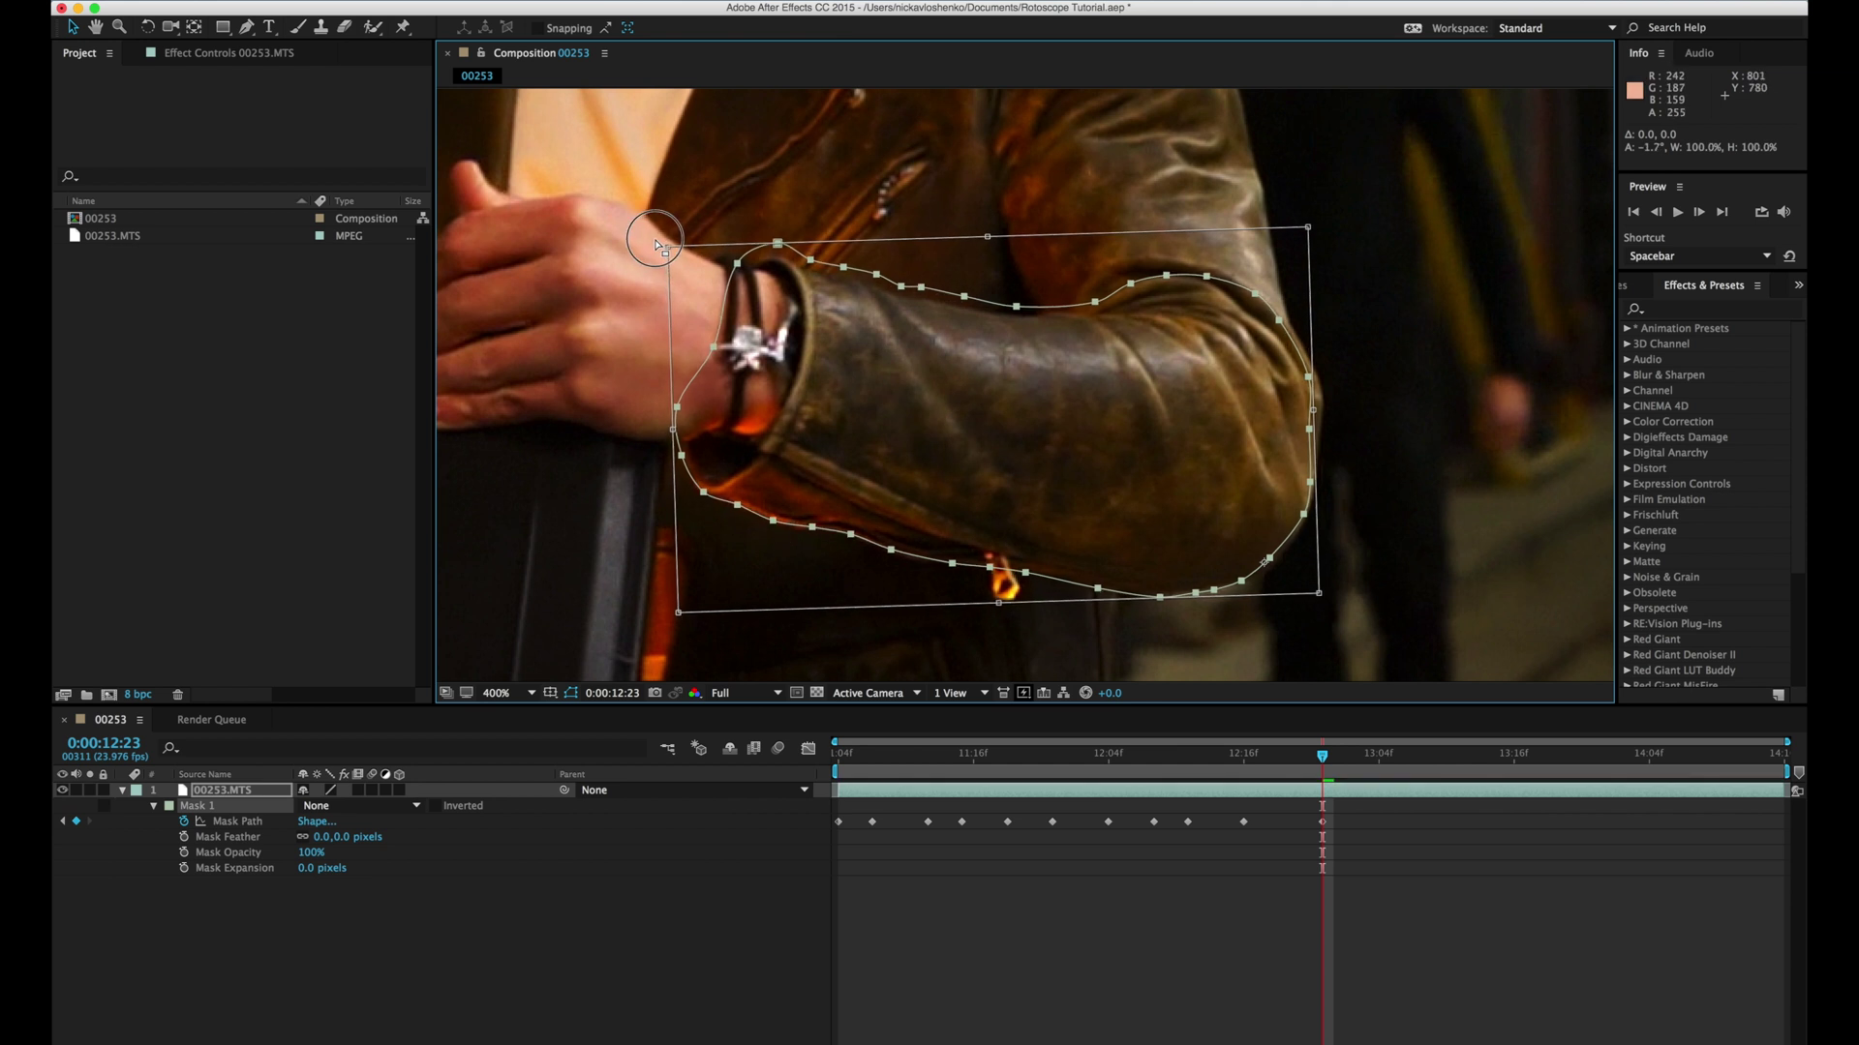
key("Return")
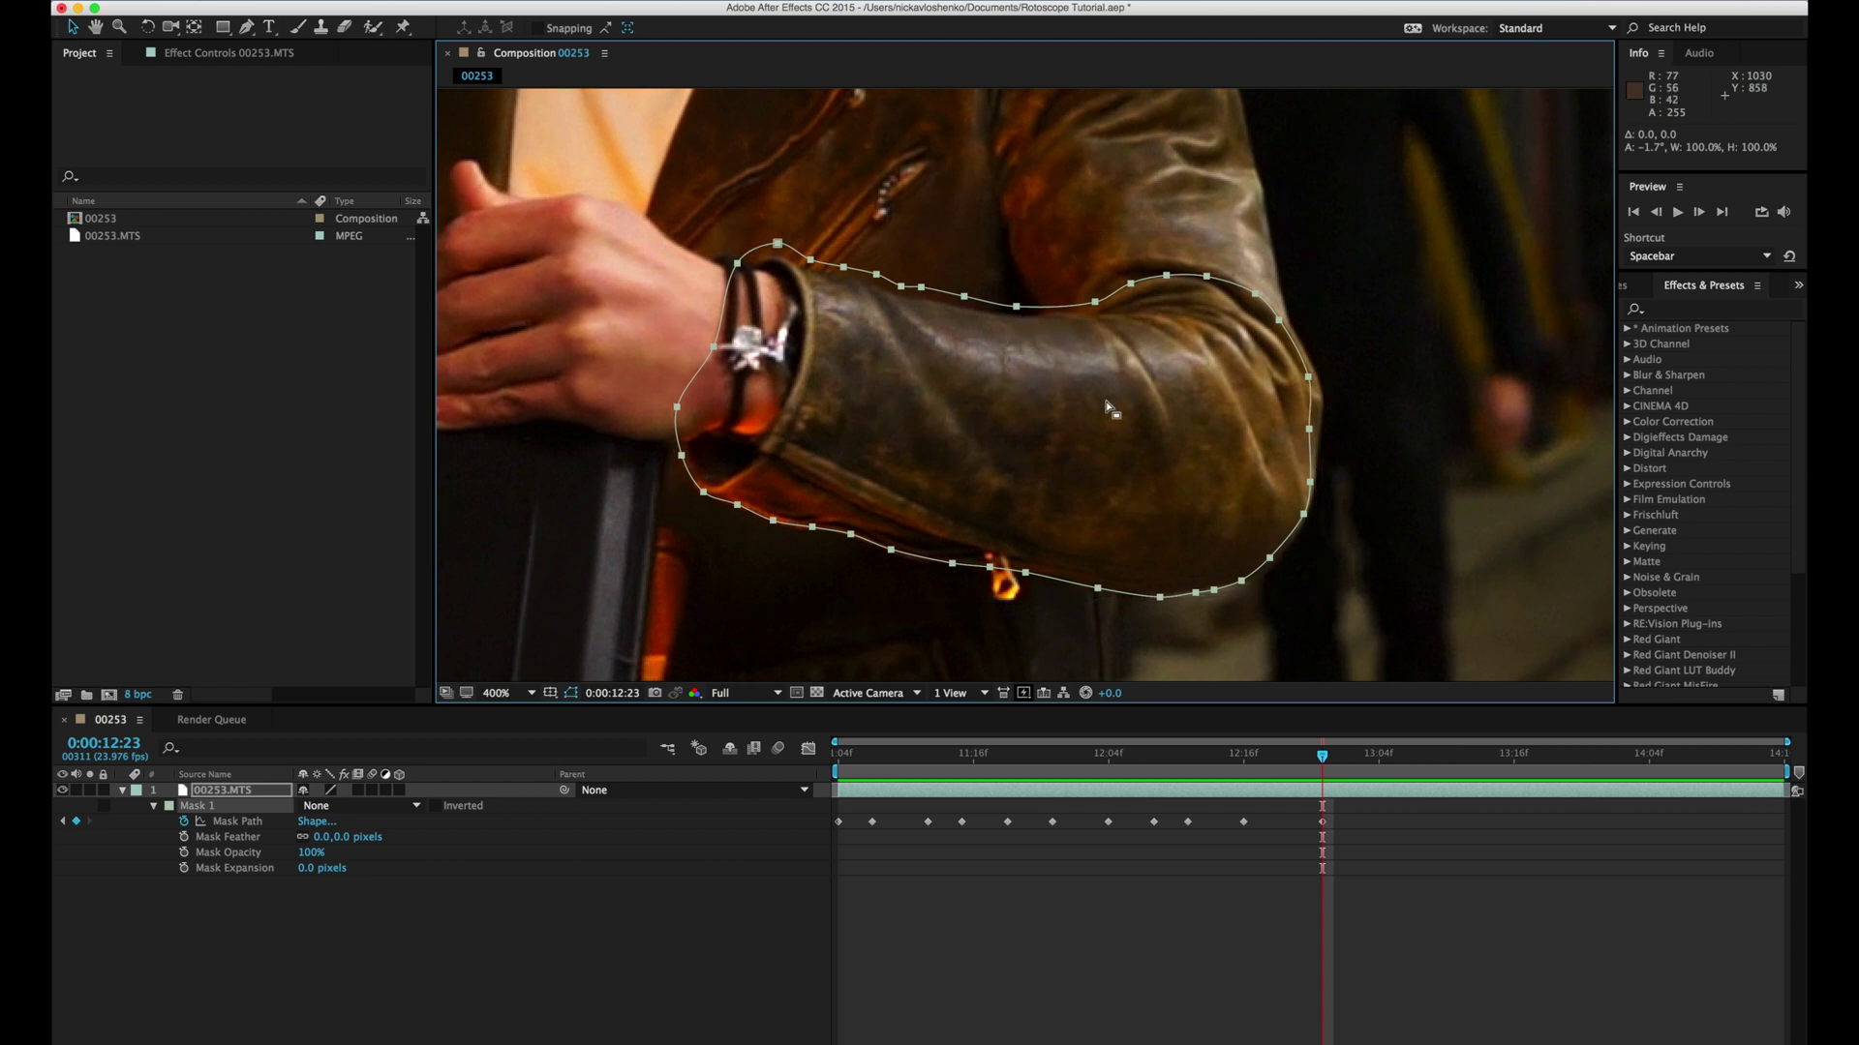
Step: Zoom in and move the elbow-edge mask points outward onto the sleeve edge
key("period")
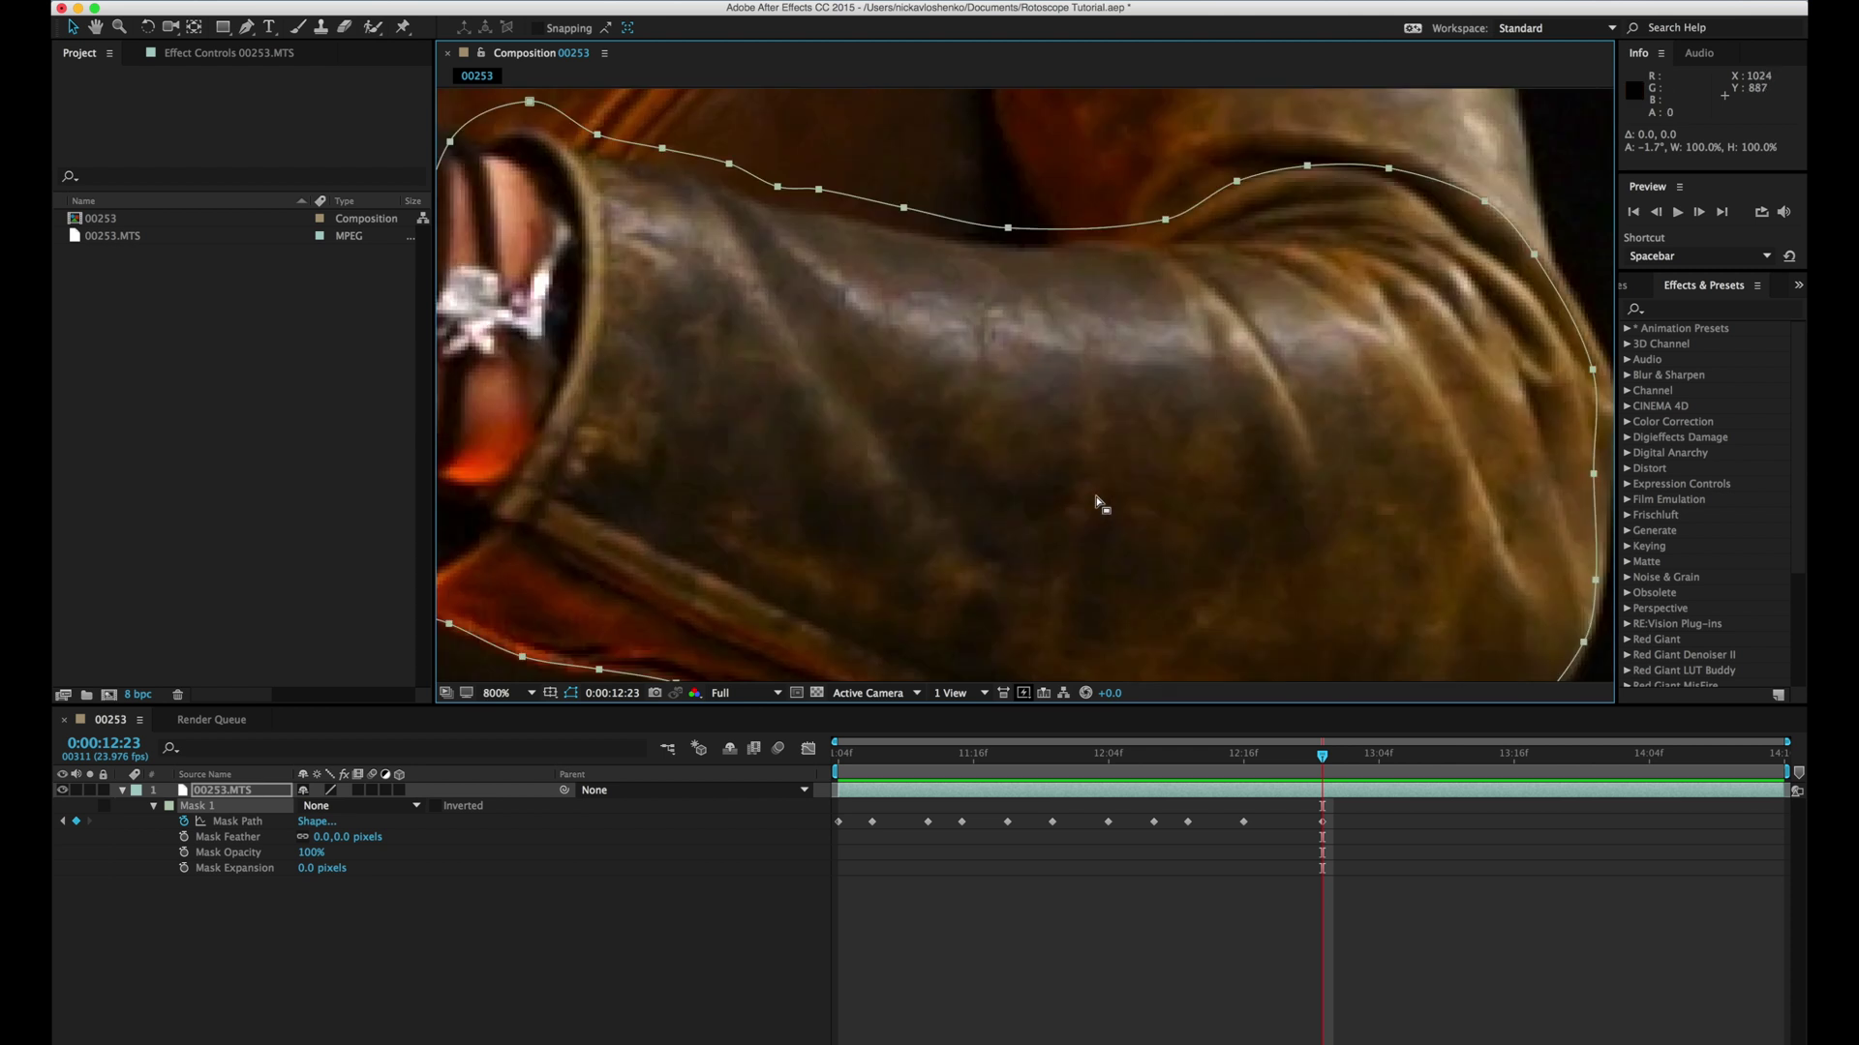
left_click_drag(1313, 467, 976, 469)
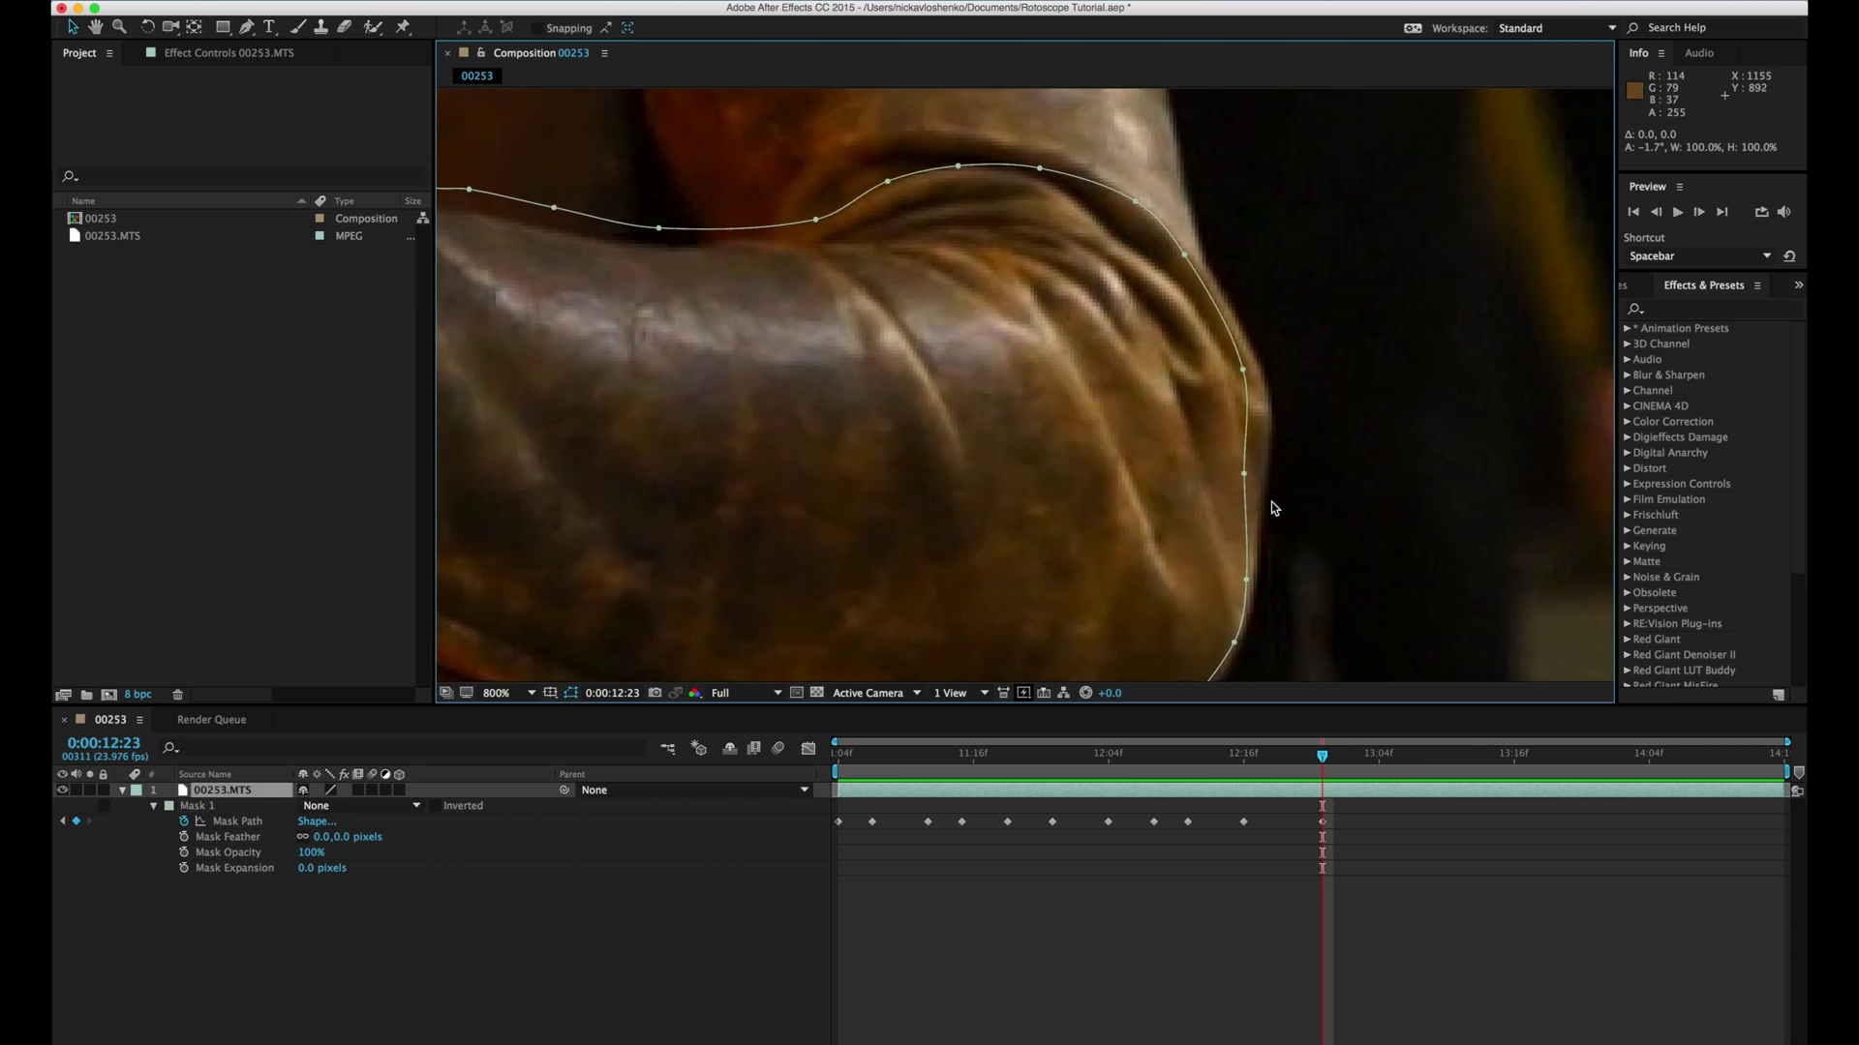
left_click_drag(1244, 475, 1261, 474)
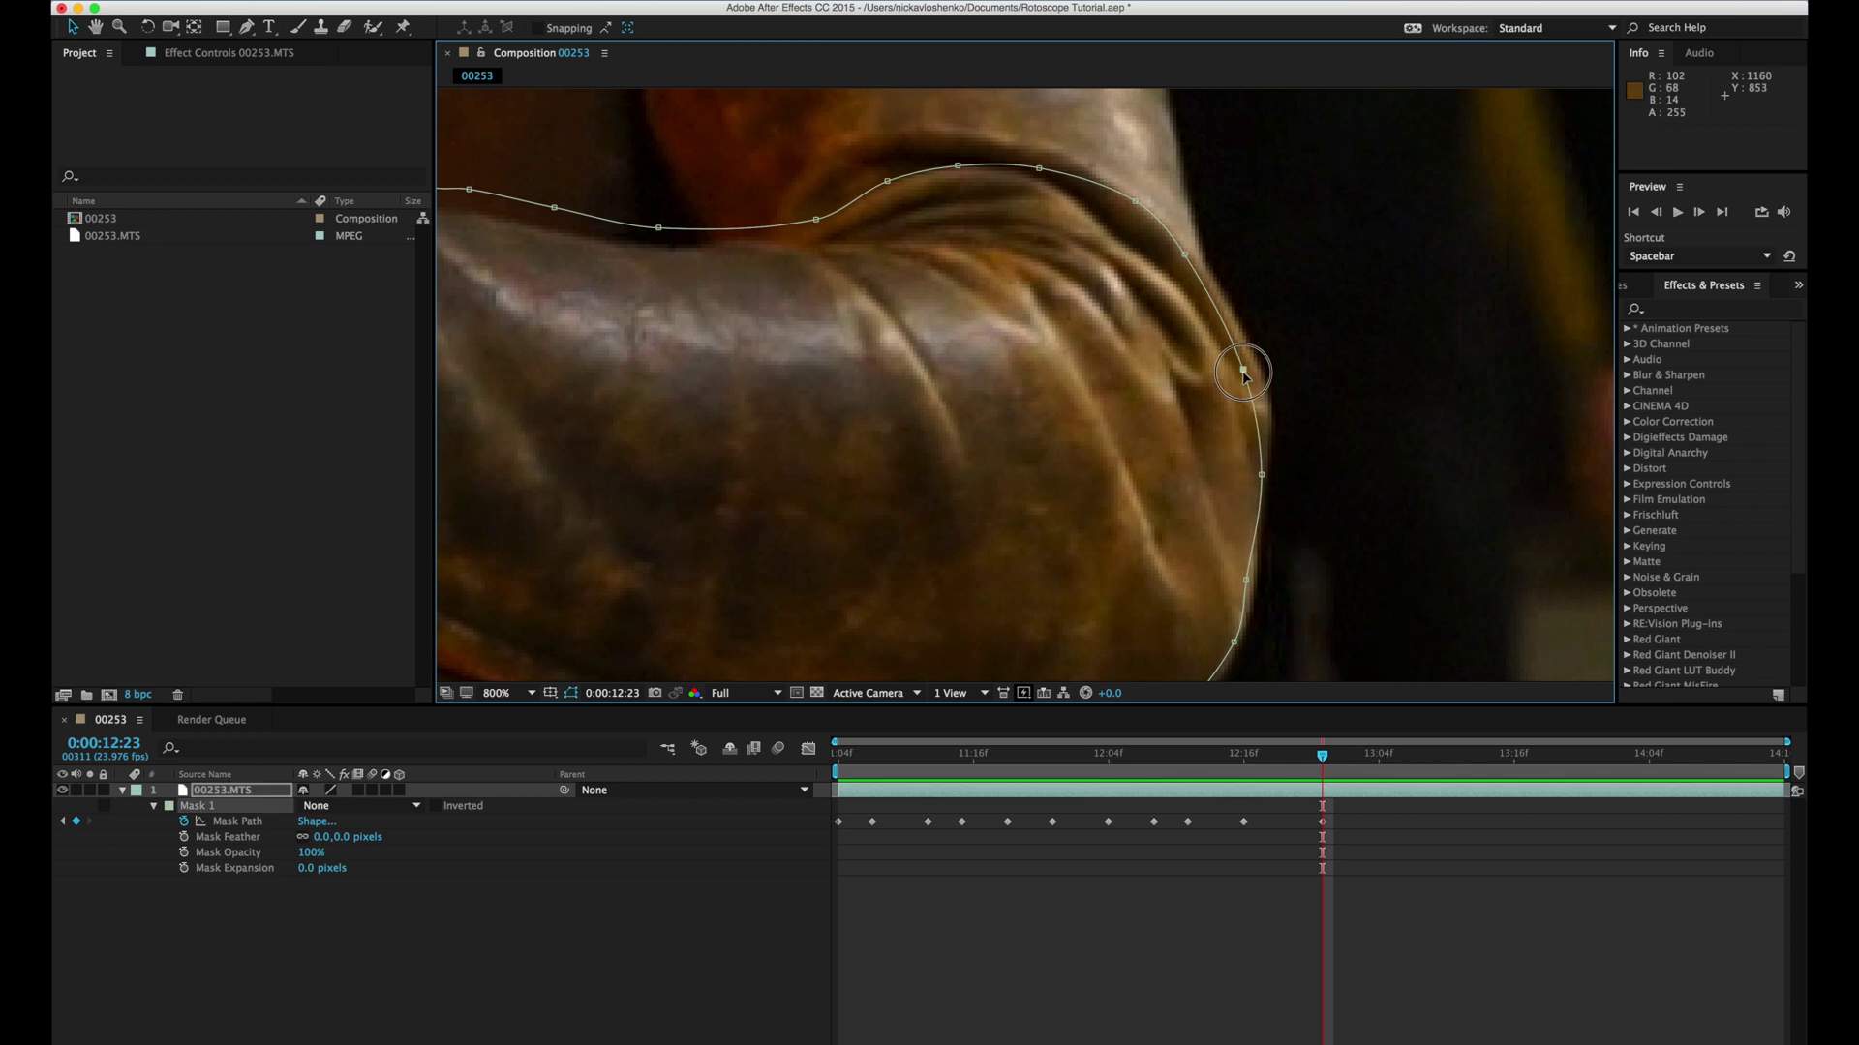
left_click_drag(1243, 369, 1260, 374)
left_click_drag(1261, 474, 1265, 475)
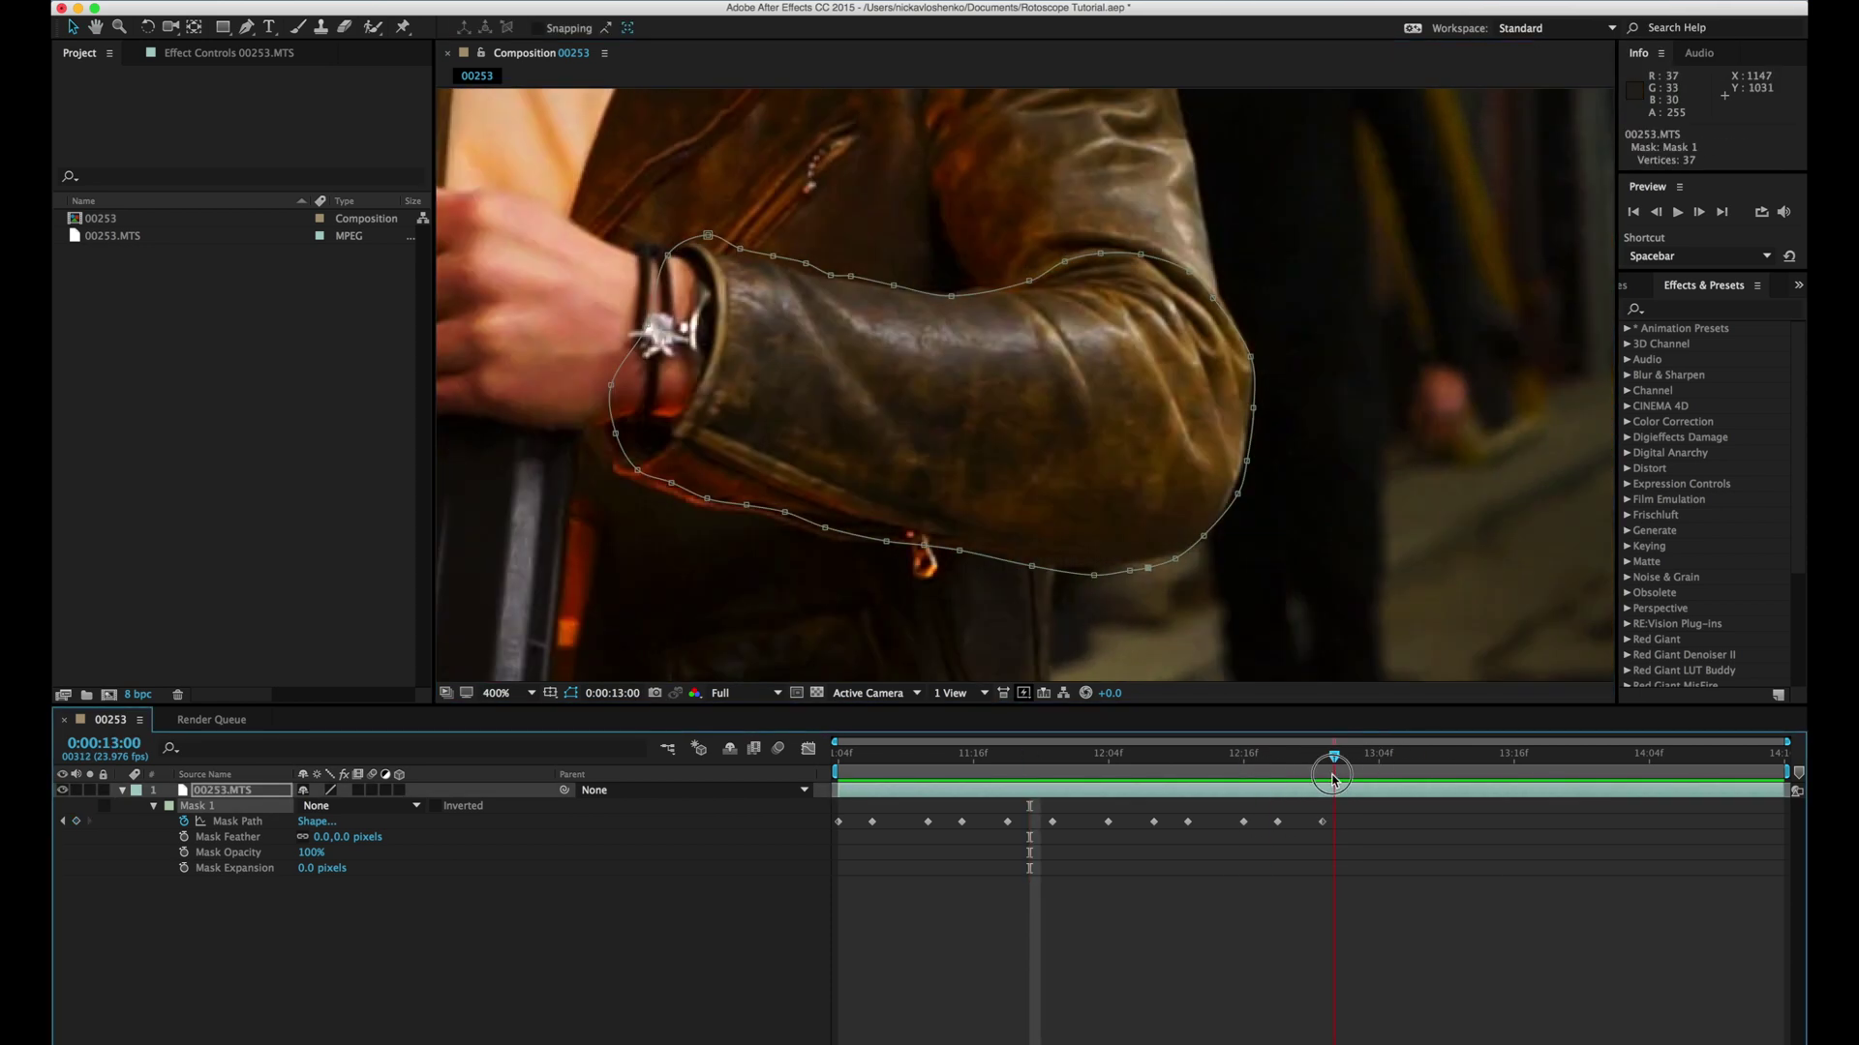
Step: Fit the whole frame in the viewer and save the project
left_click(499, 693)
left_click(503, 710)
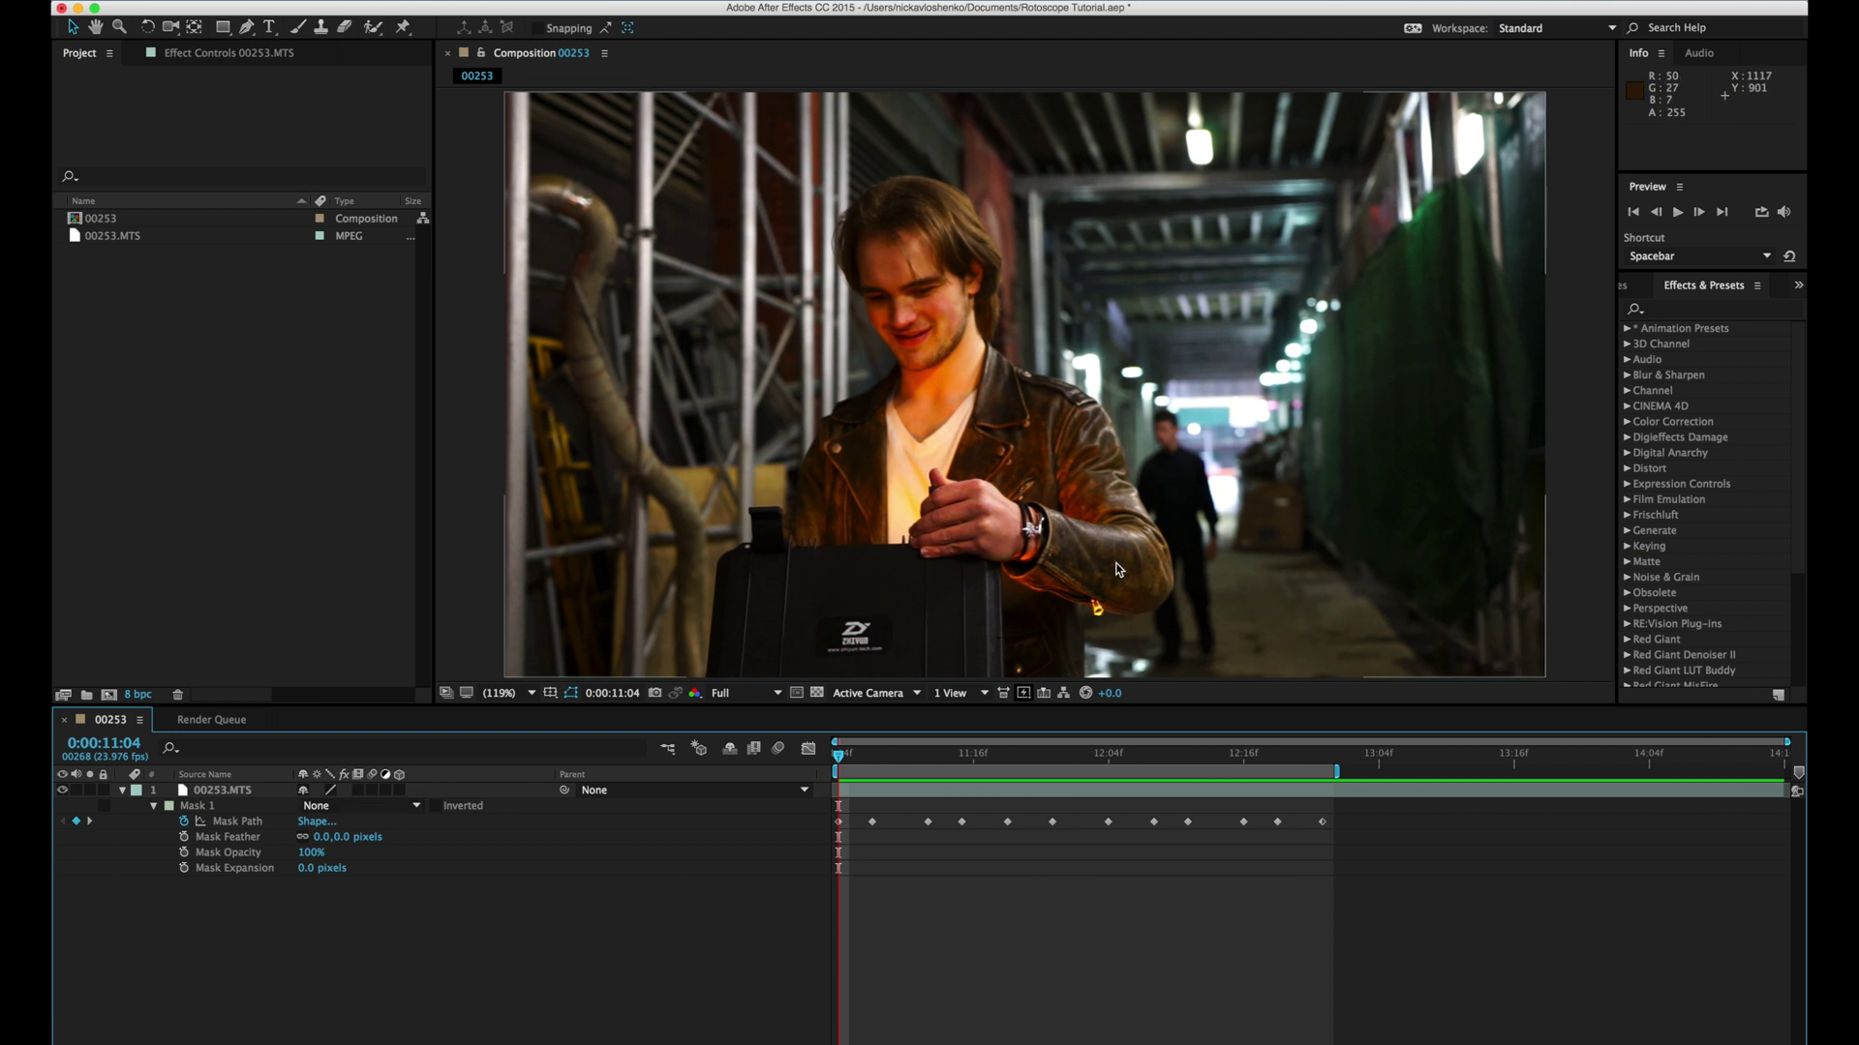
key("super+s")
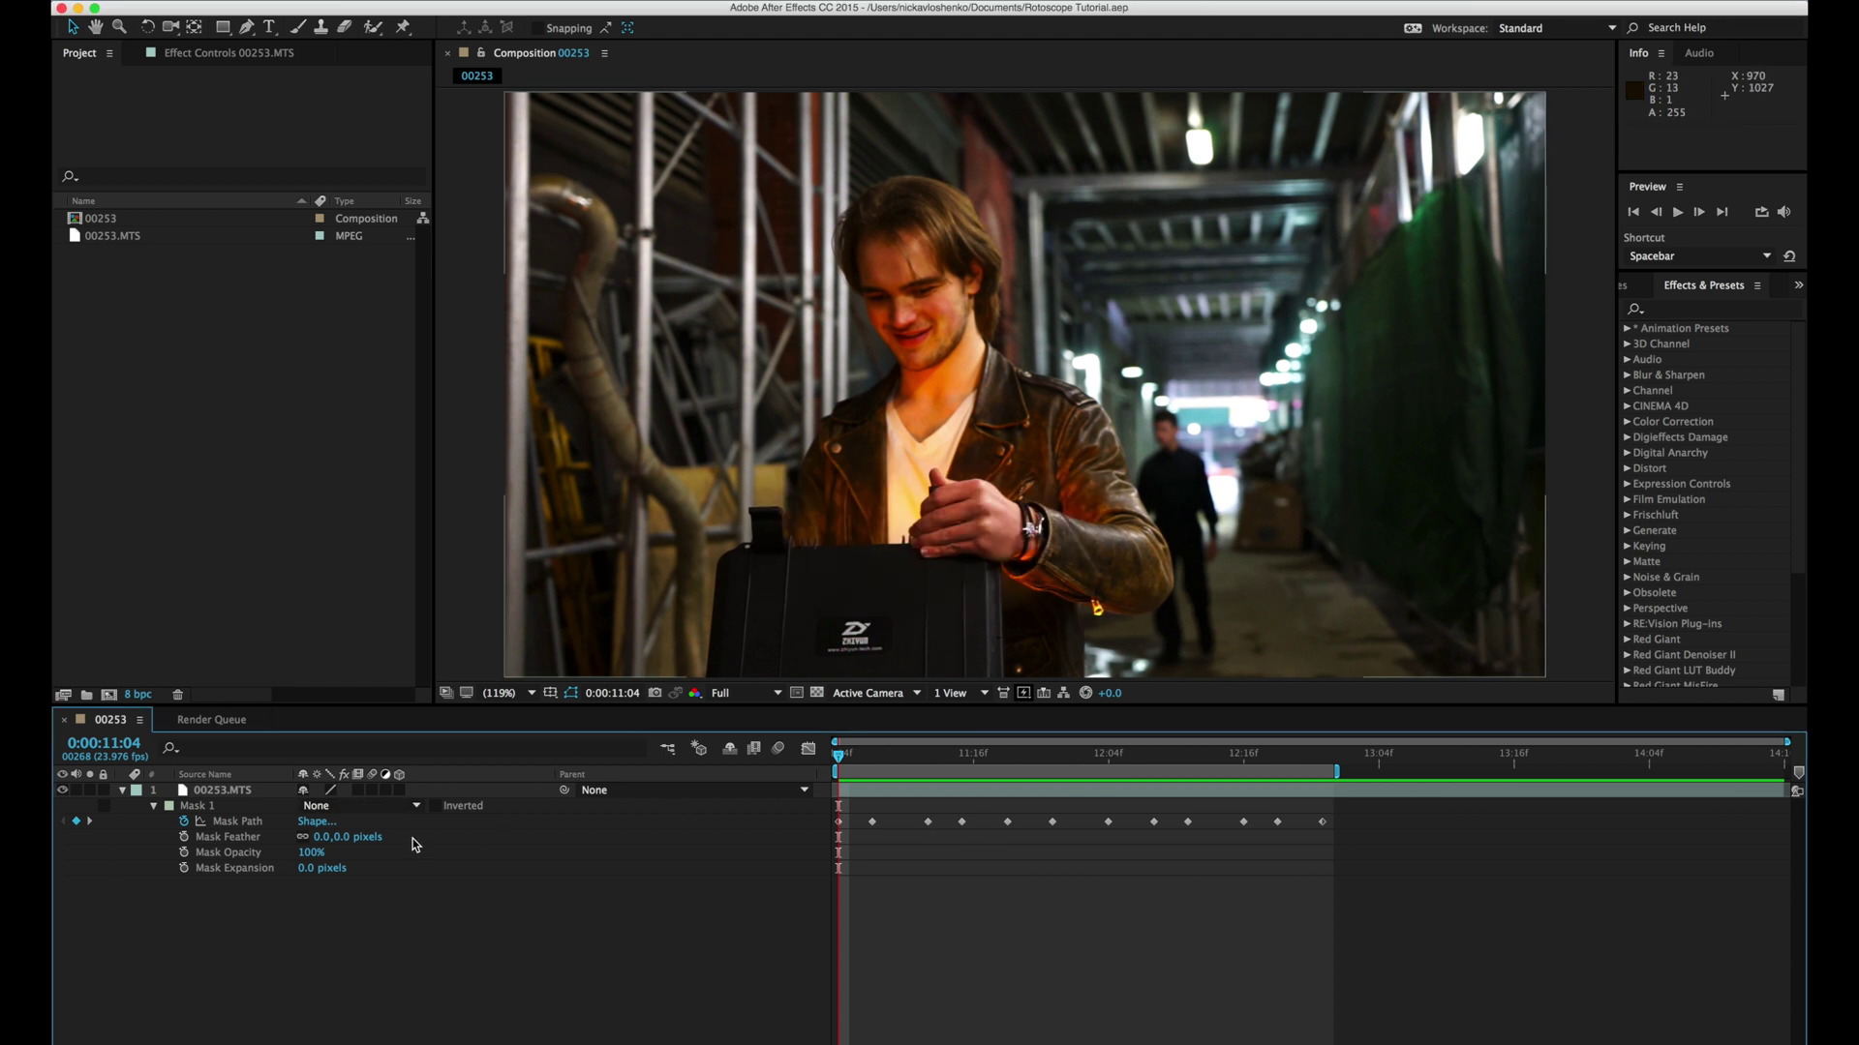
Step: Set Mask 1 to Add mode and preview the isolated forearm zoomed in
left_click(212, 823)
left_click(355, 808)
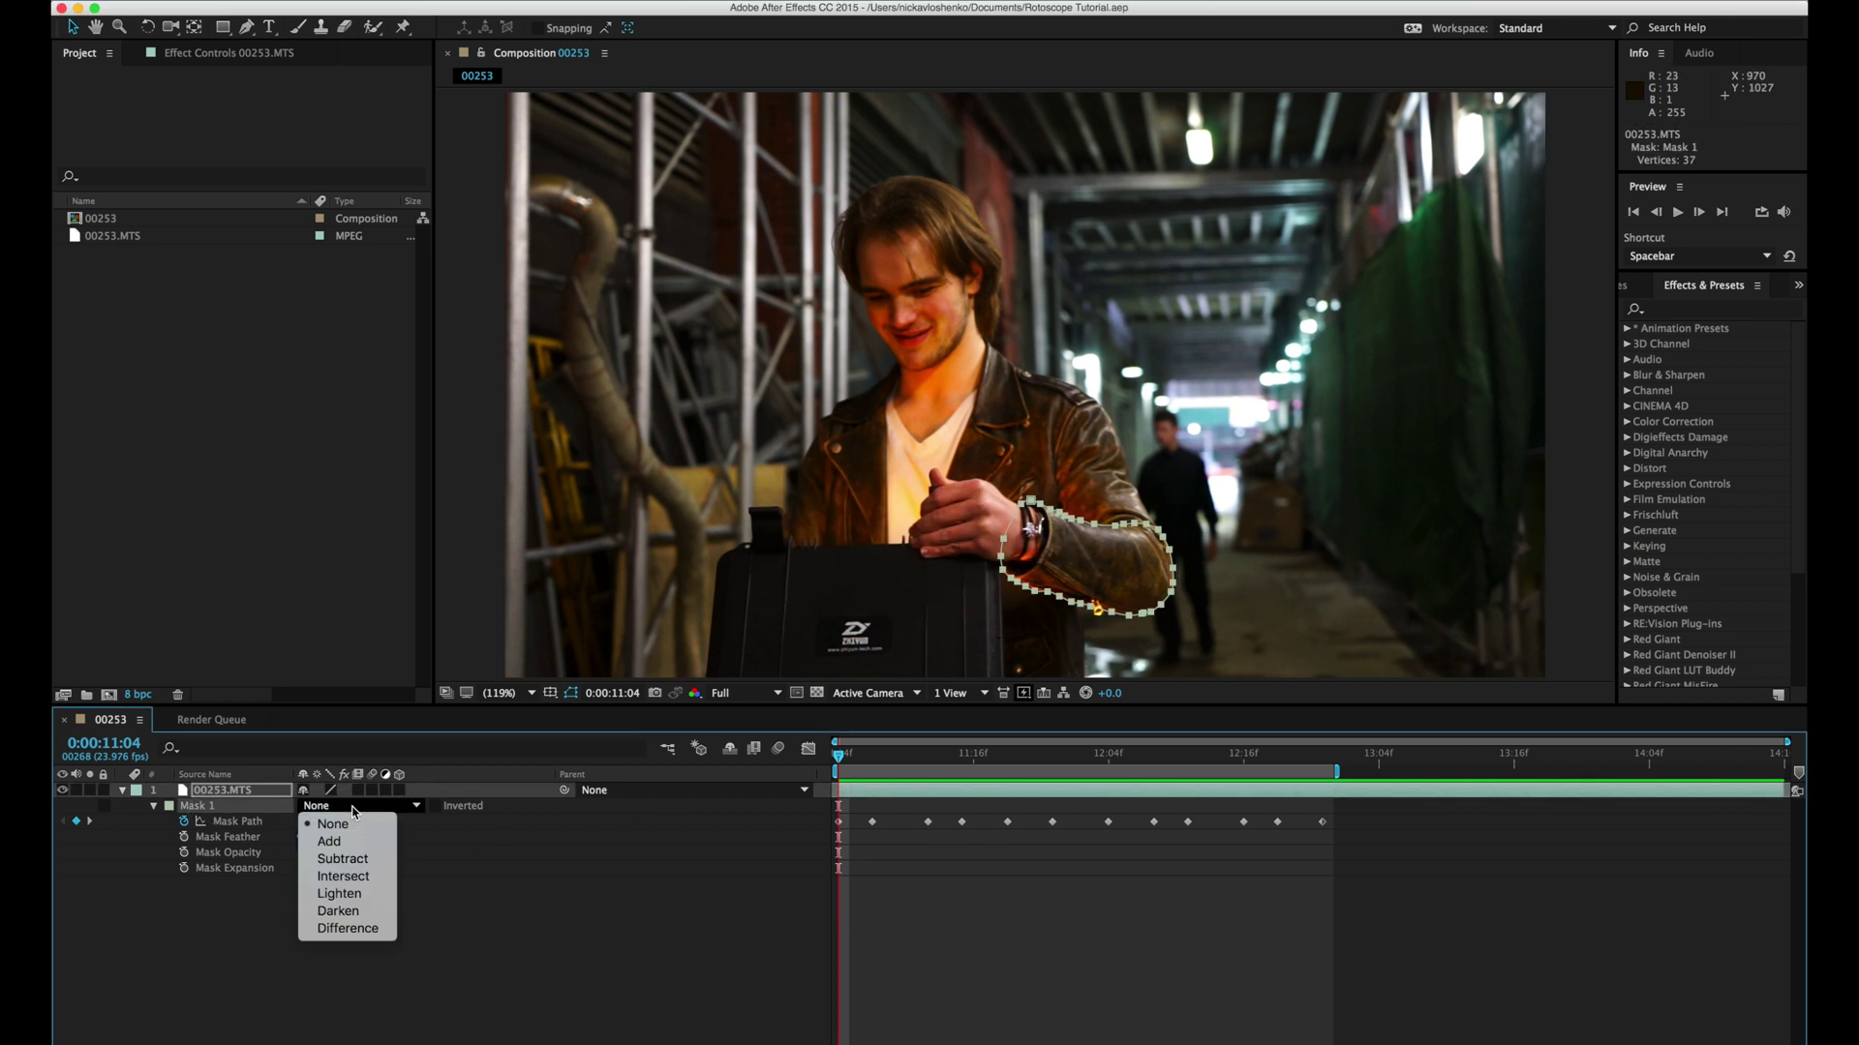
left_click(330, 841)
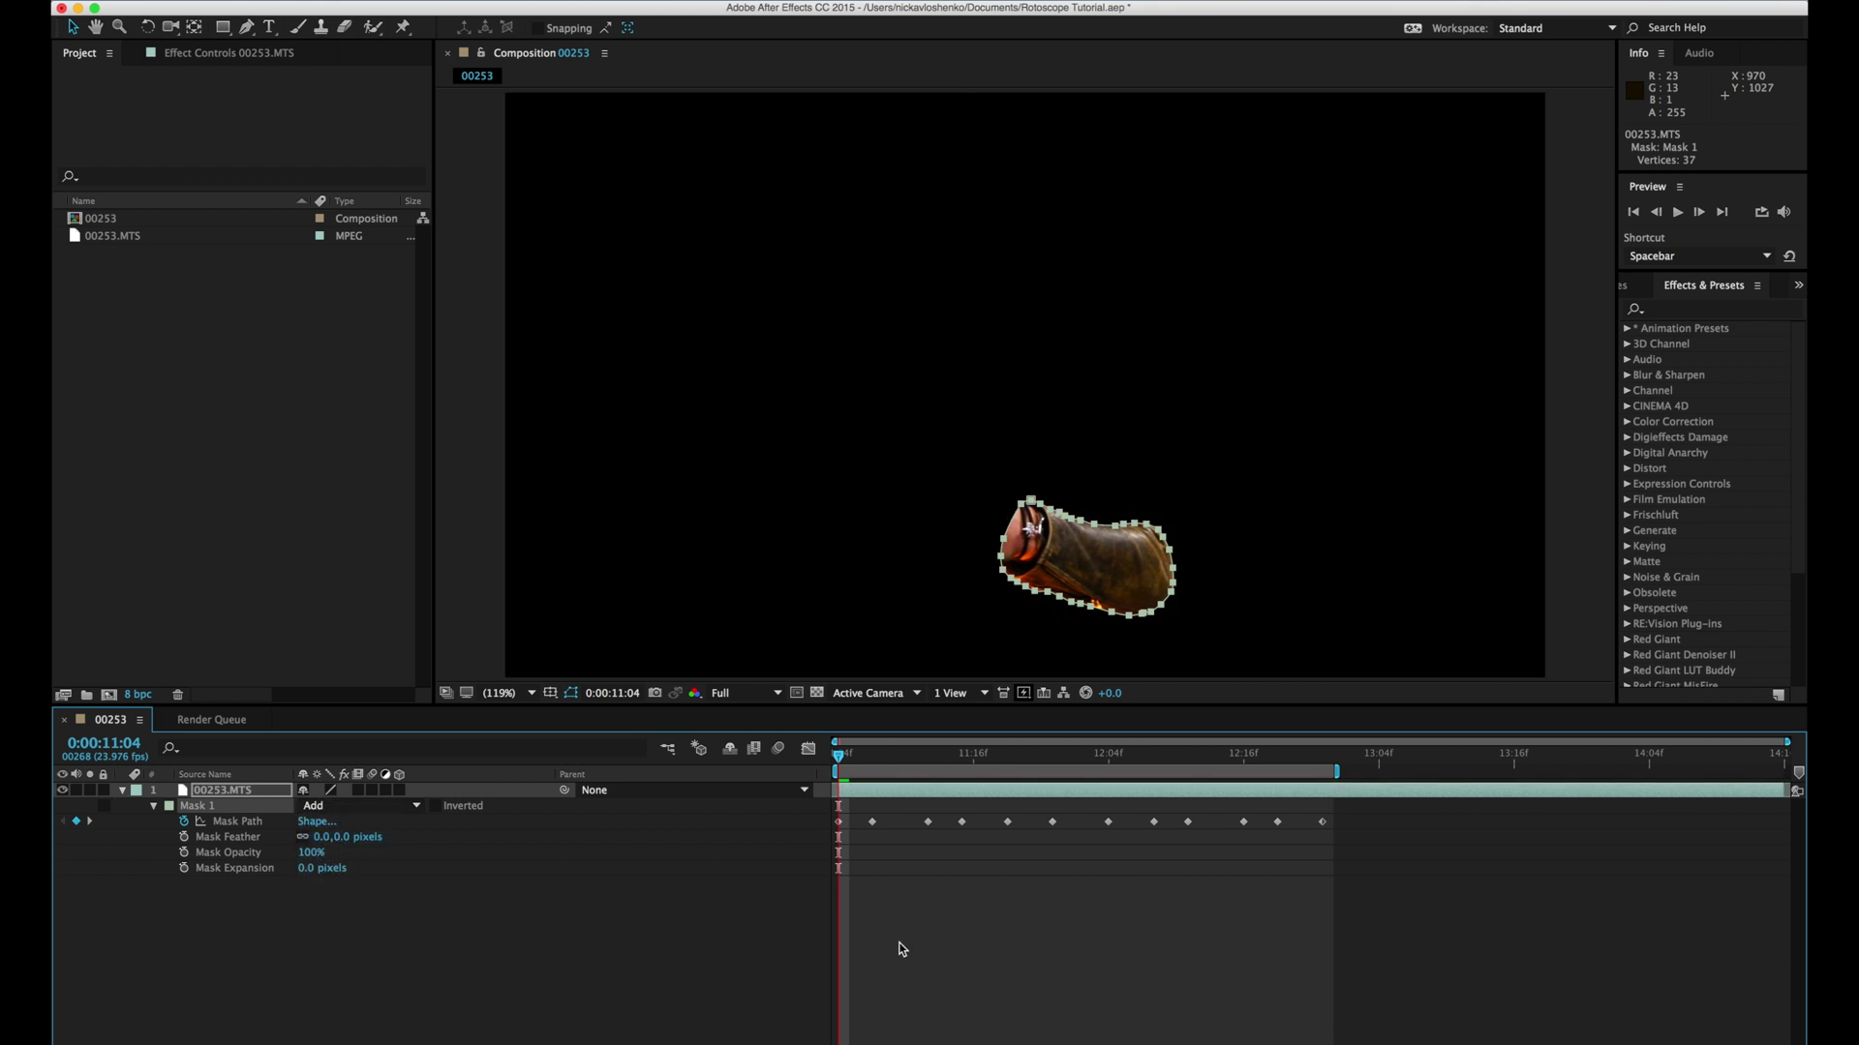
left_click(900, 949)
key("space")
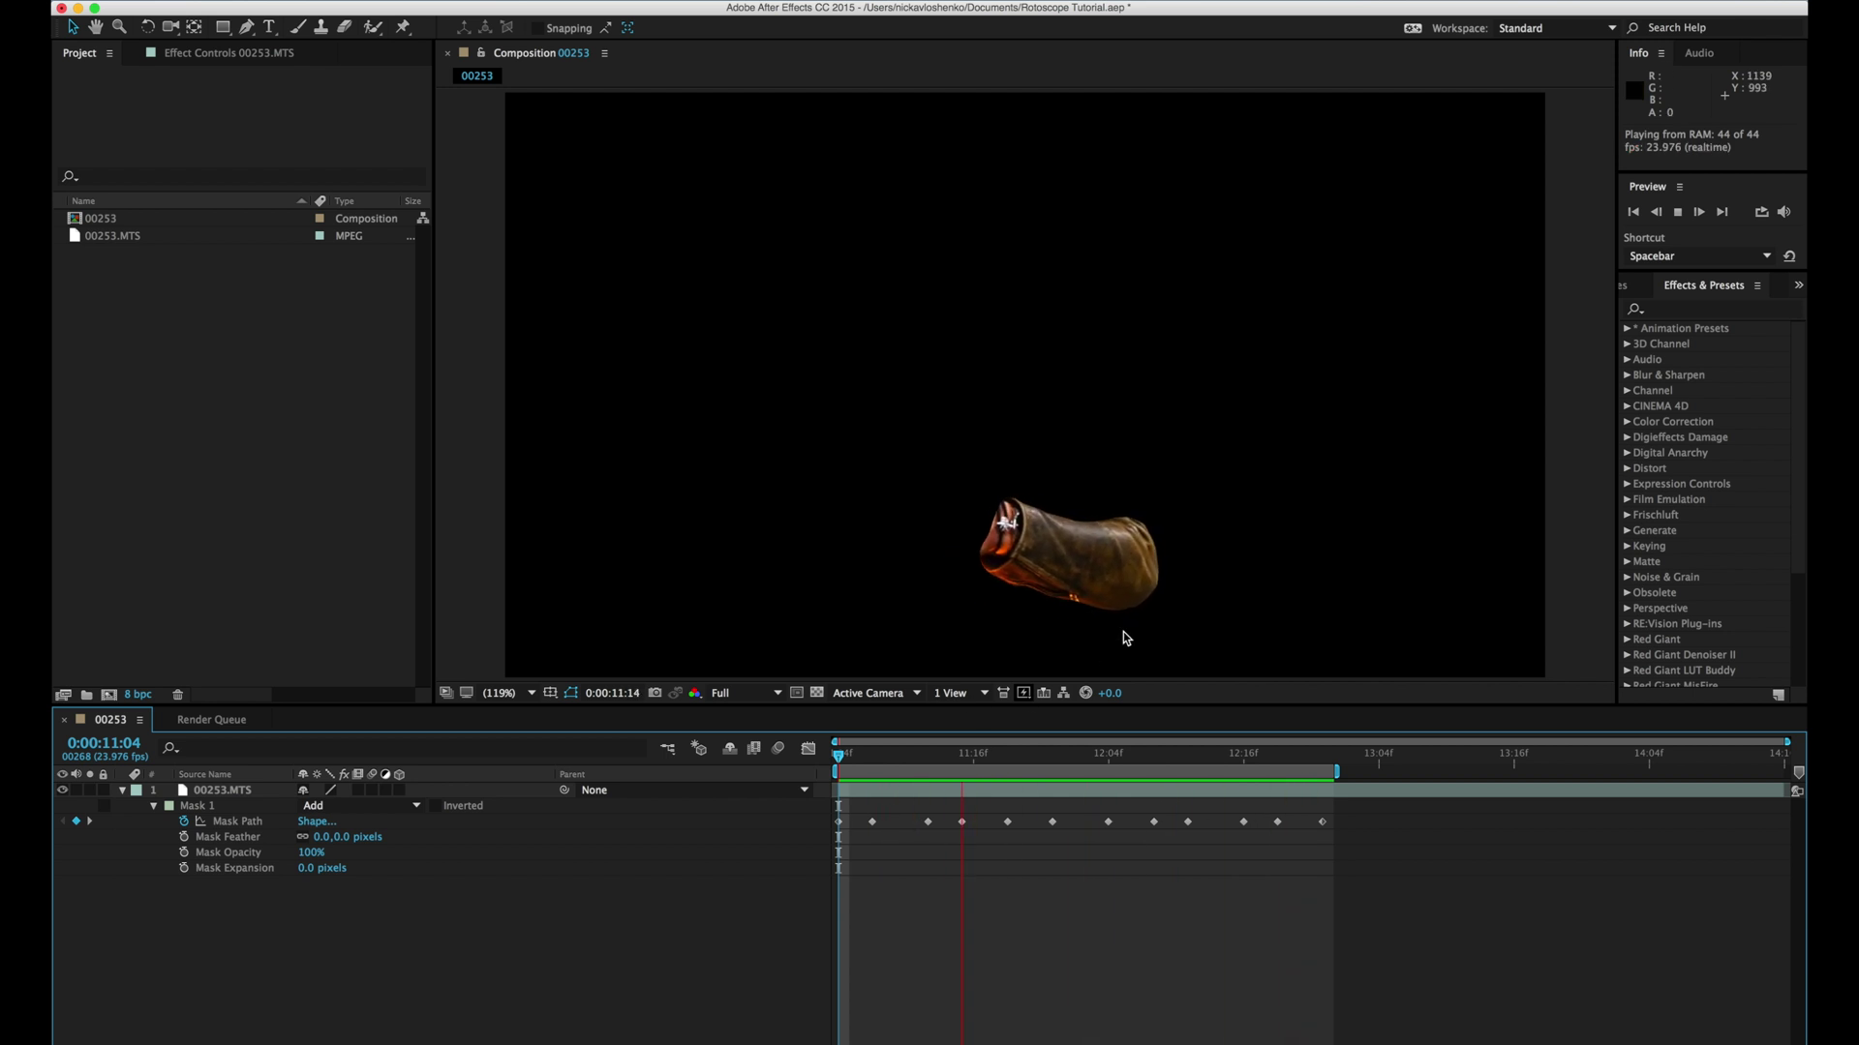
key("period")
left_click_drag(1152, 570, 1145, 361)
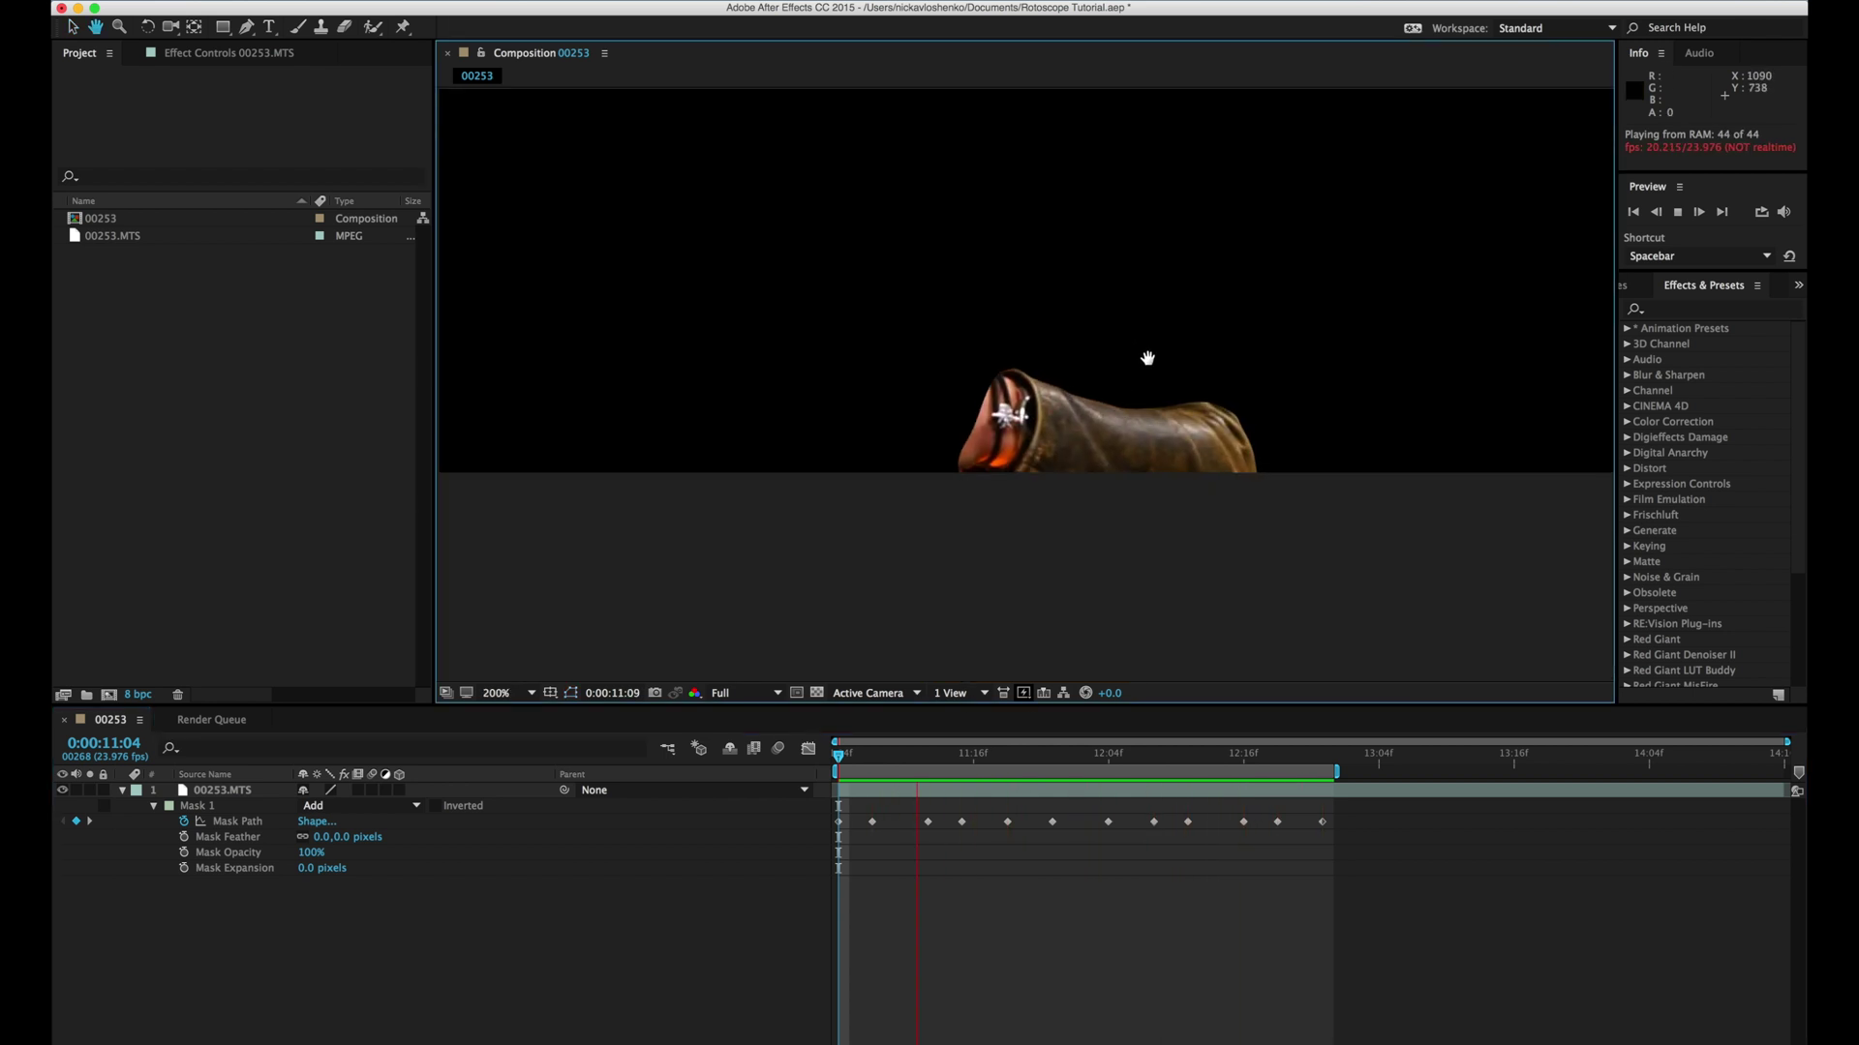
key("space")
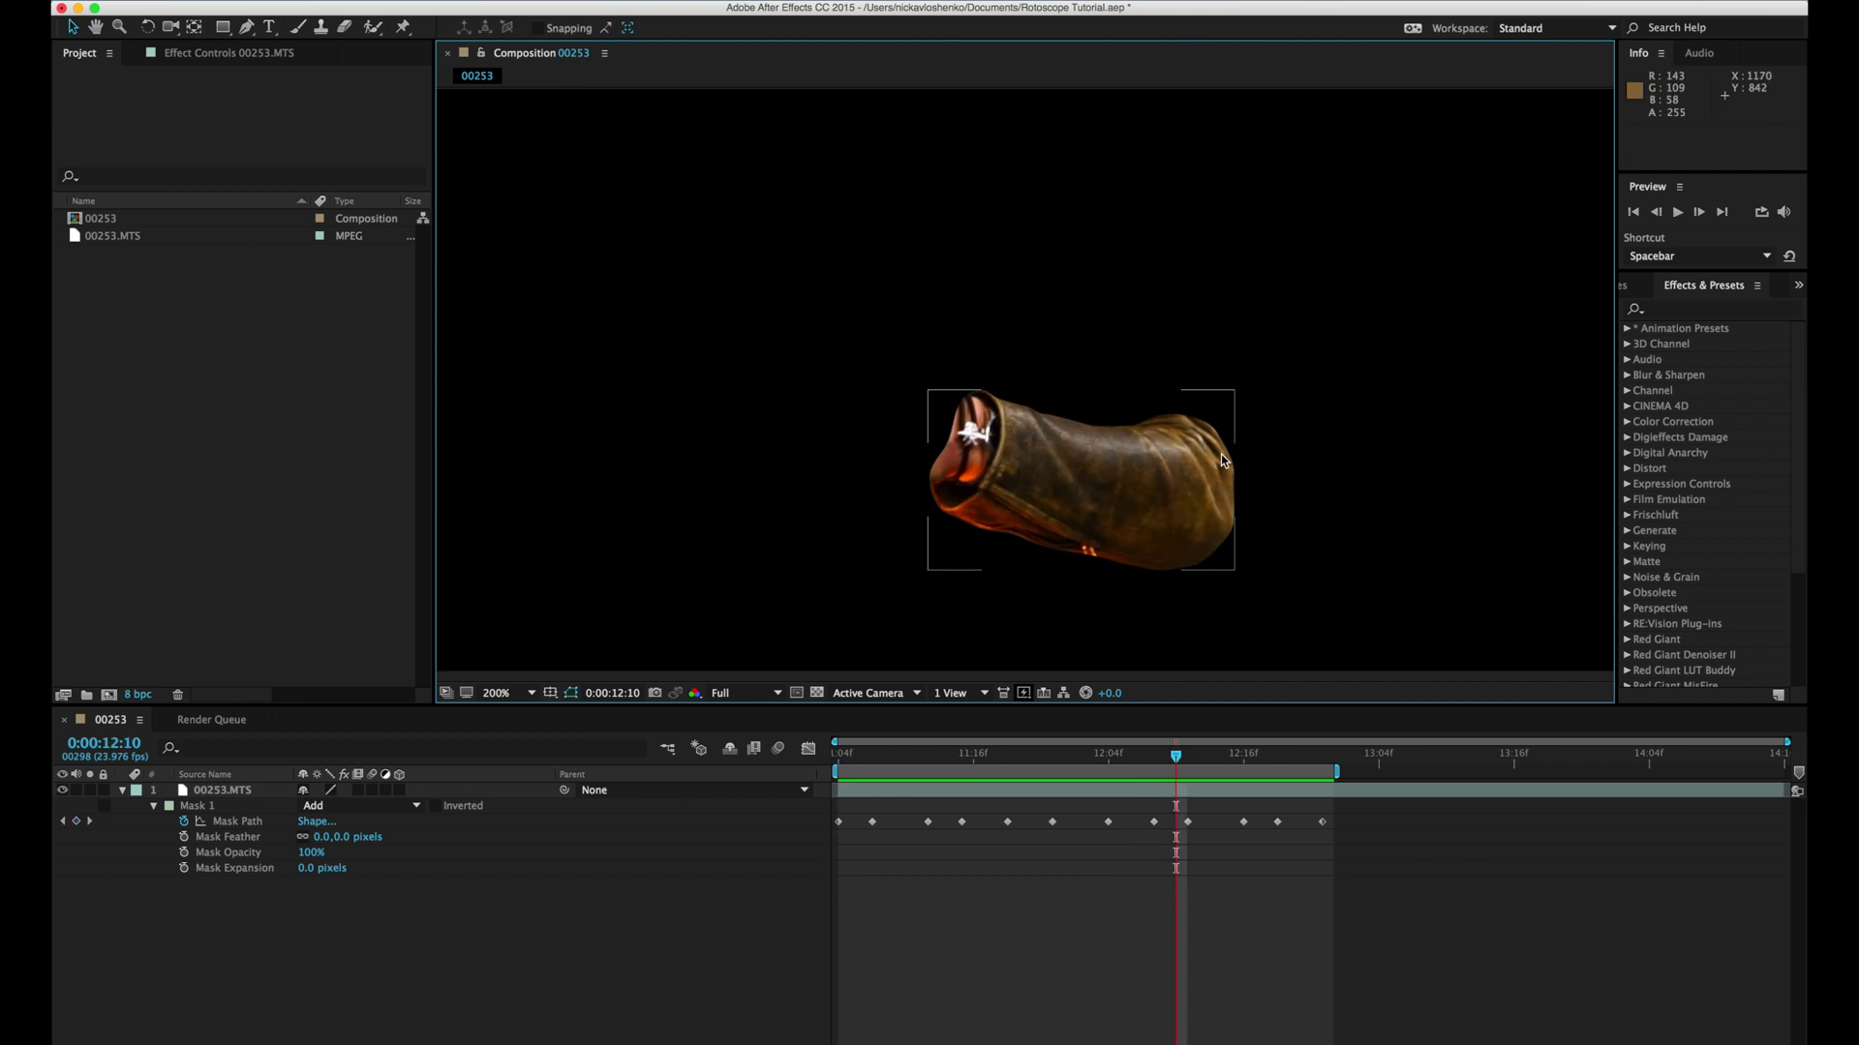
Step: Preview the sleeve close up, comparing mask mode None against Add, ending in Add
key("period")
left_click_drag(1222, 455, 1135, 397)
key("space")
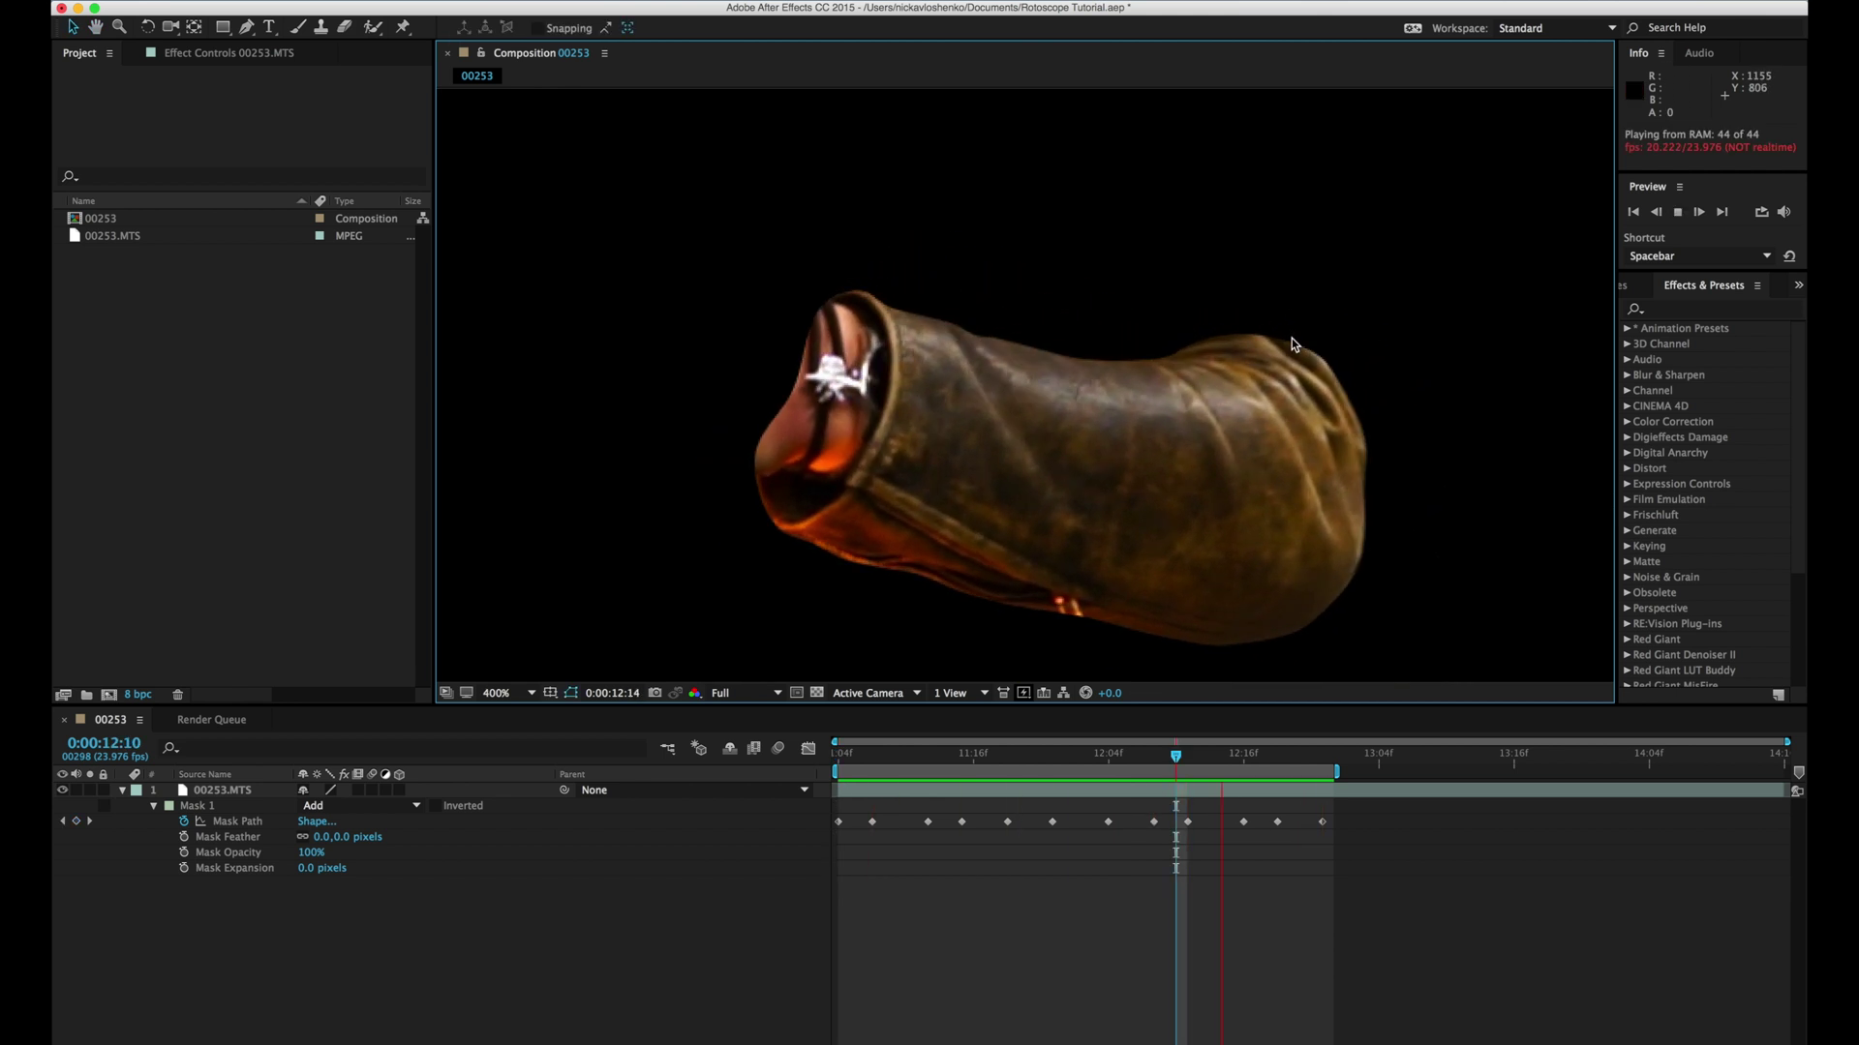
left_click(360, 806)
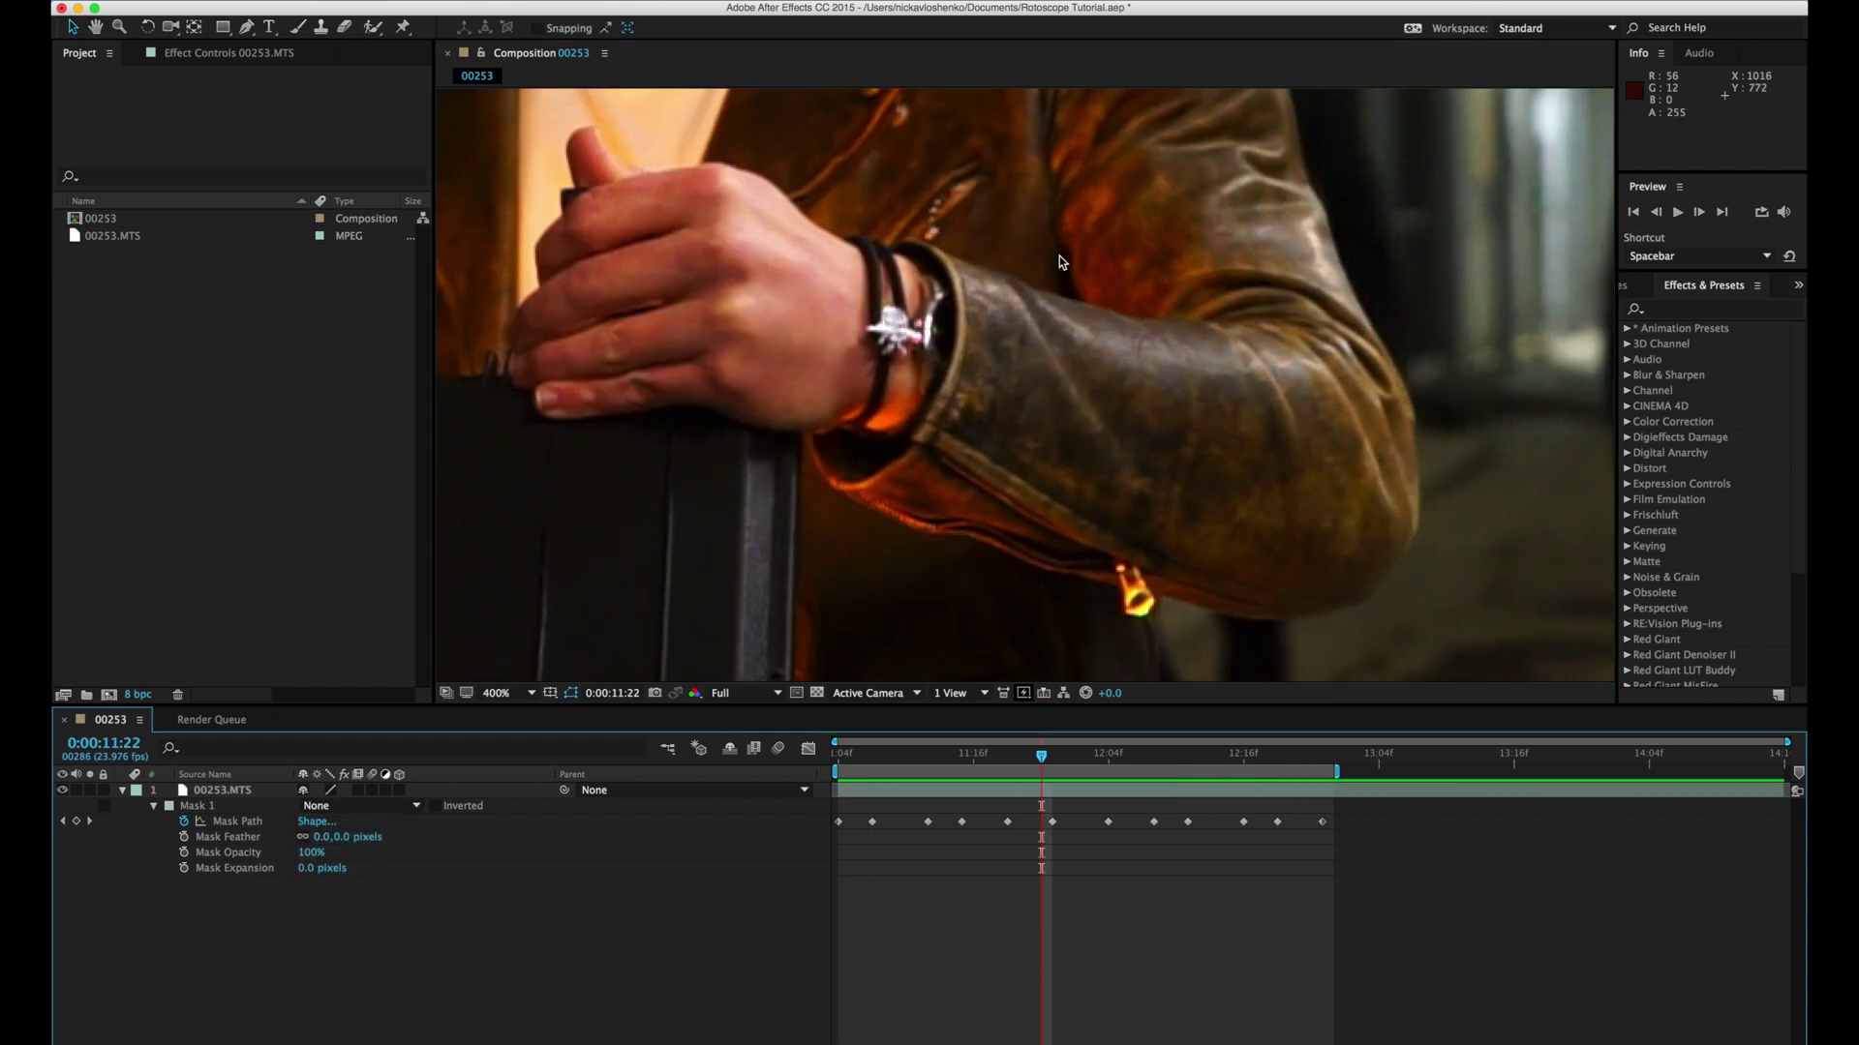
left_click_drag(1378, 357, 1331, 432)
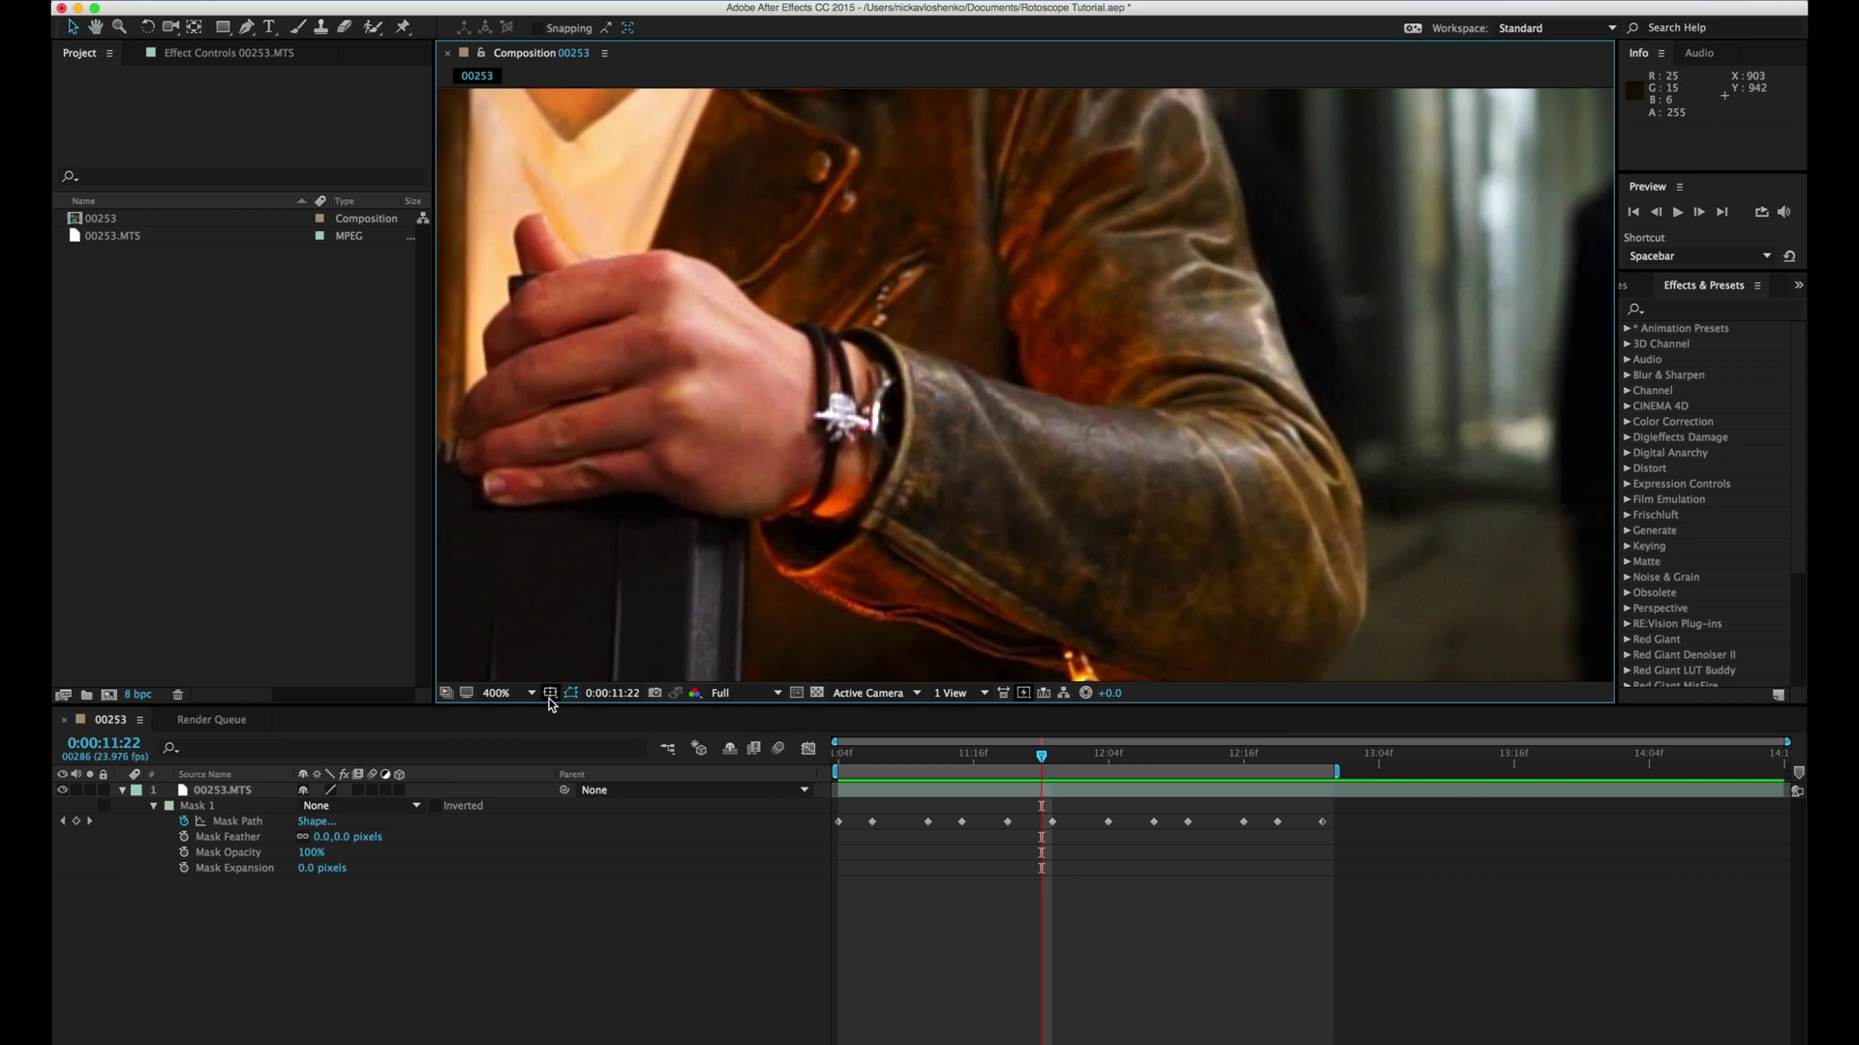
left_click(386, 811)
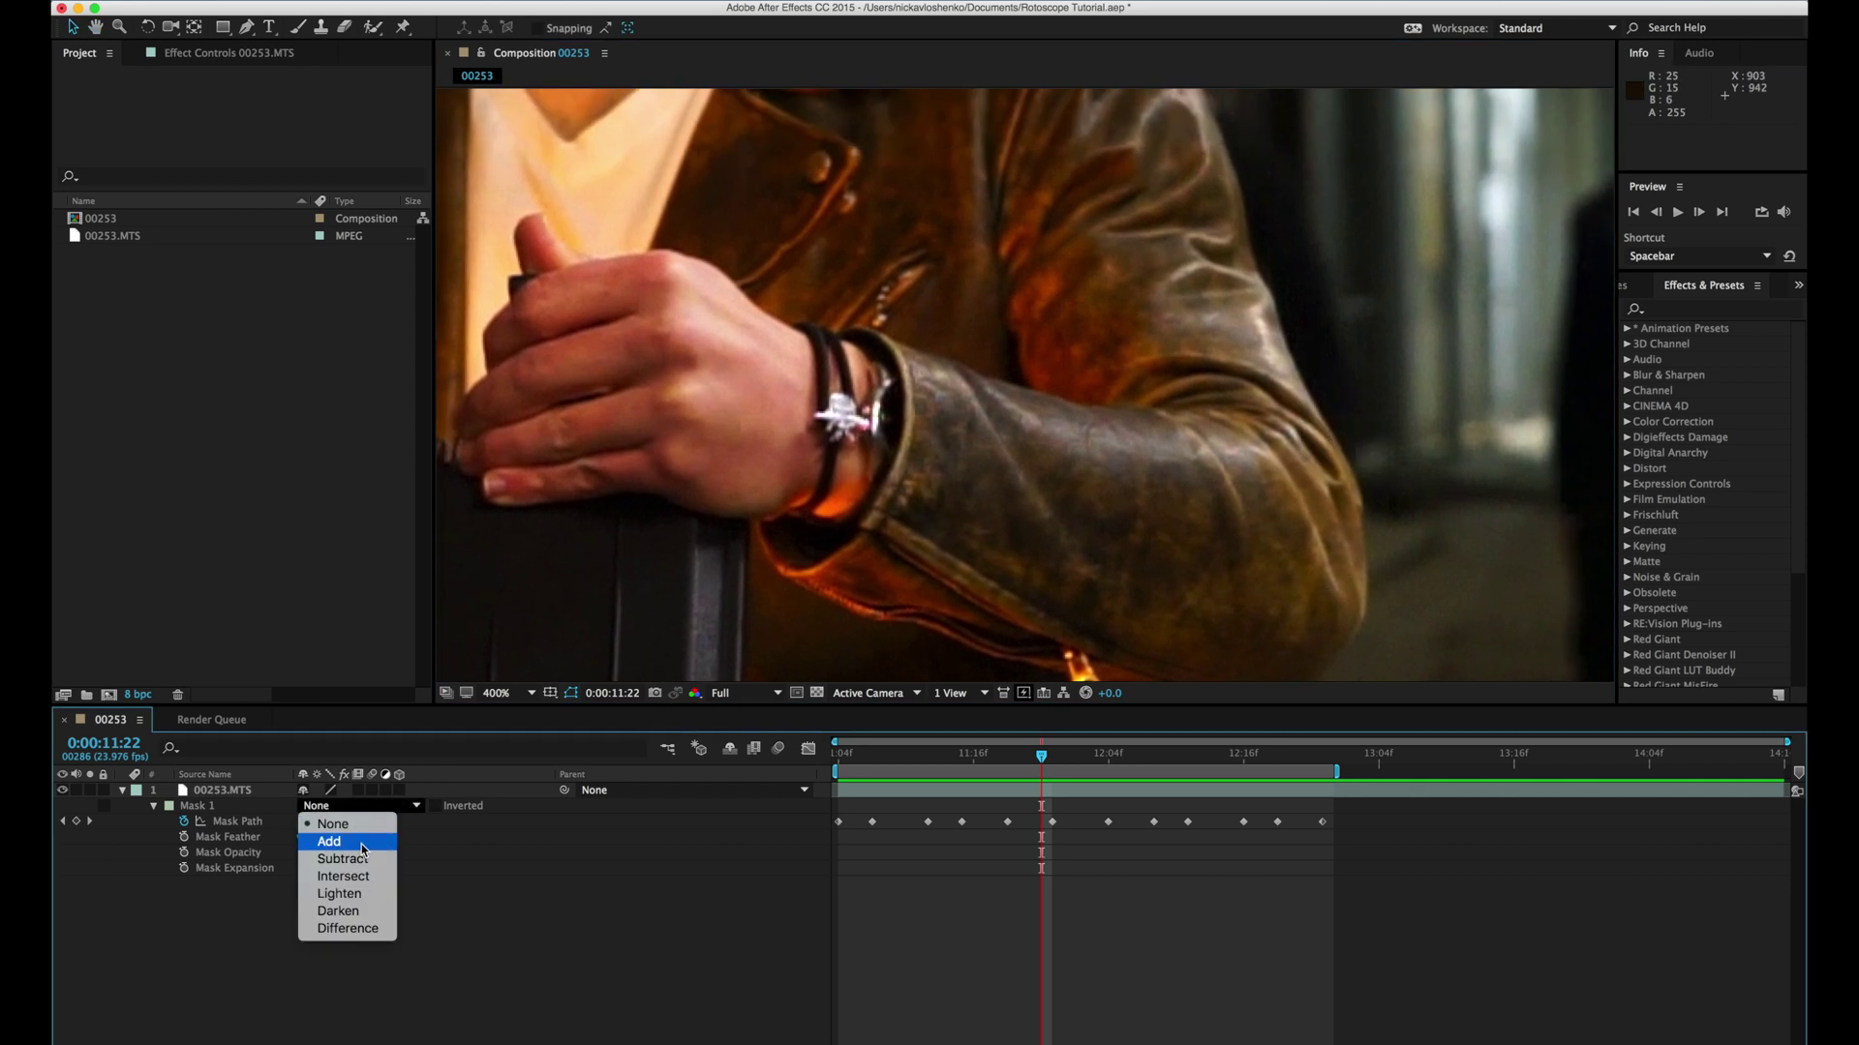
left_click(362, 844)
key("space")
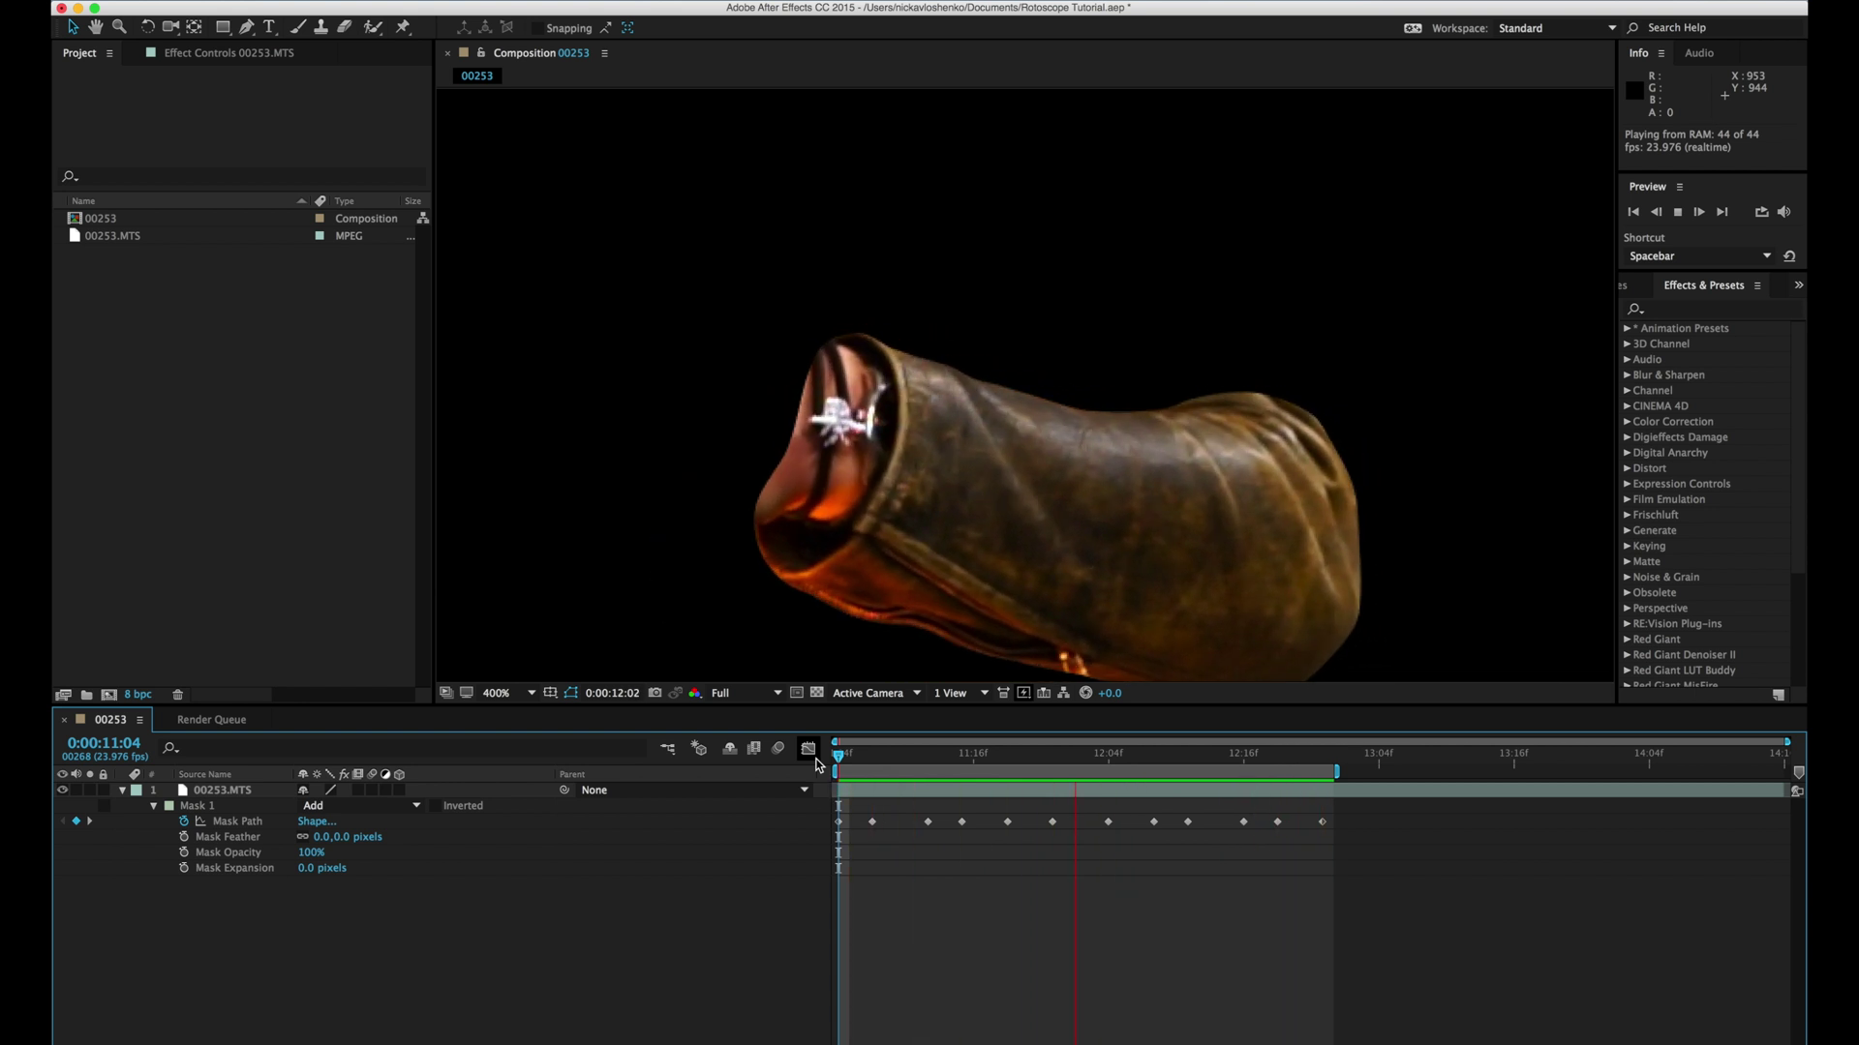
key("space")
Step: Enable composition and layer motion blur, then zoom in tight on the sleeve's mask edge
left_click(779, 749)
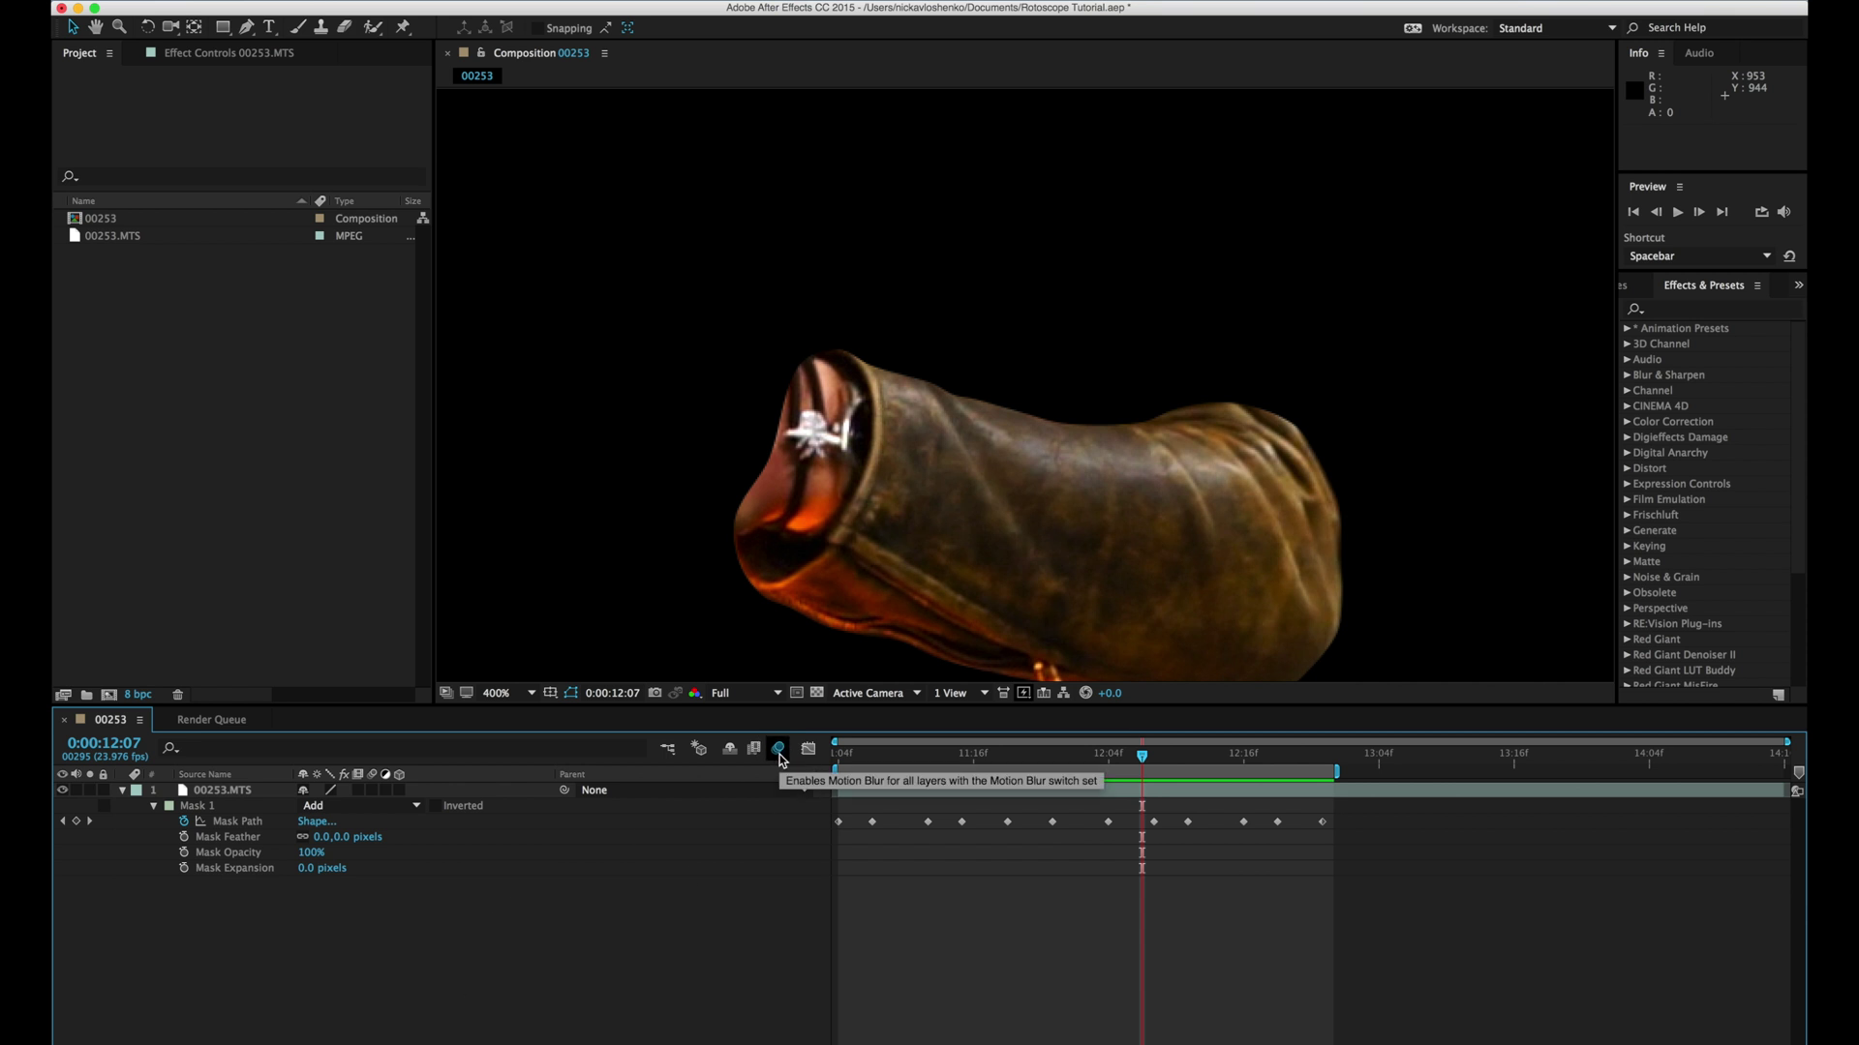
left_click(371, 791)
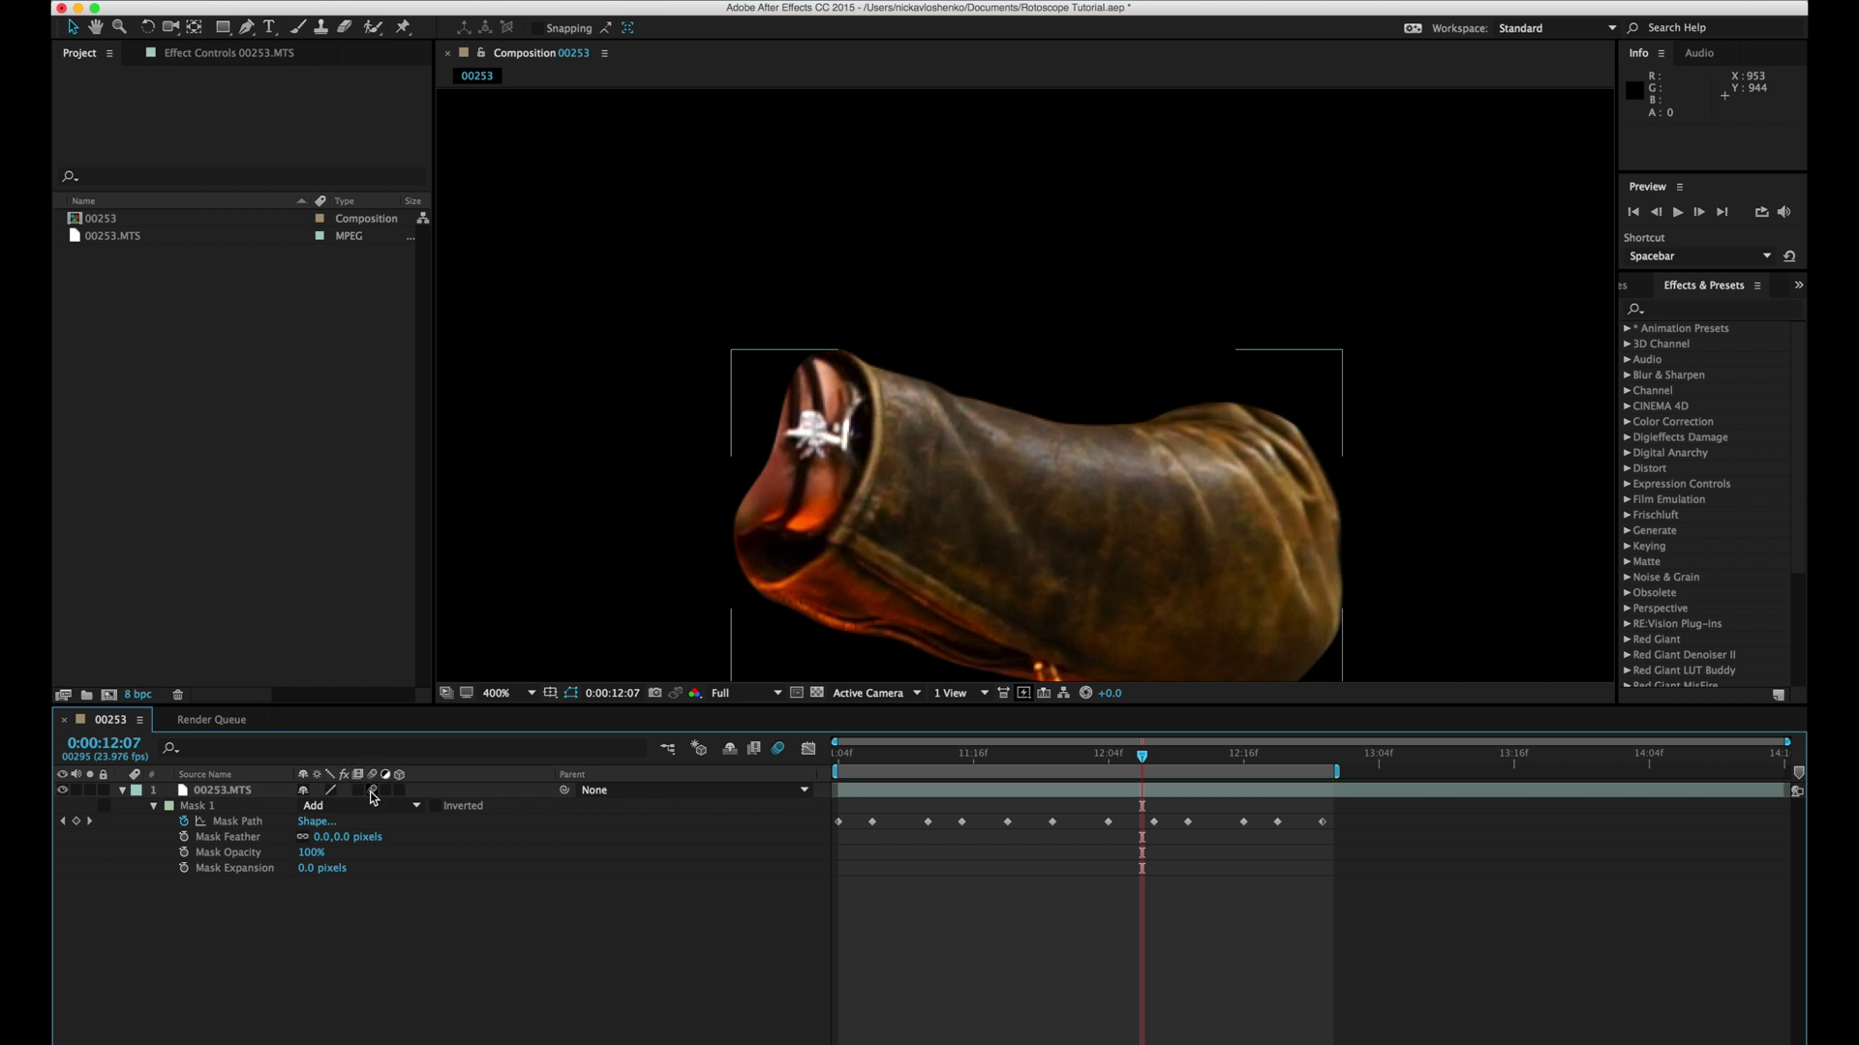
scroll(1002, 422, "up", 3)
key("h")
left_click(862, 469)
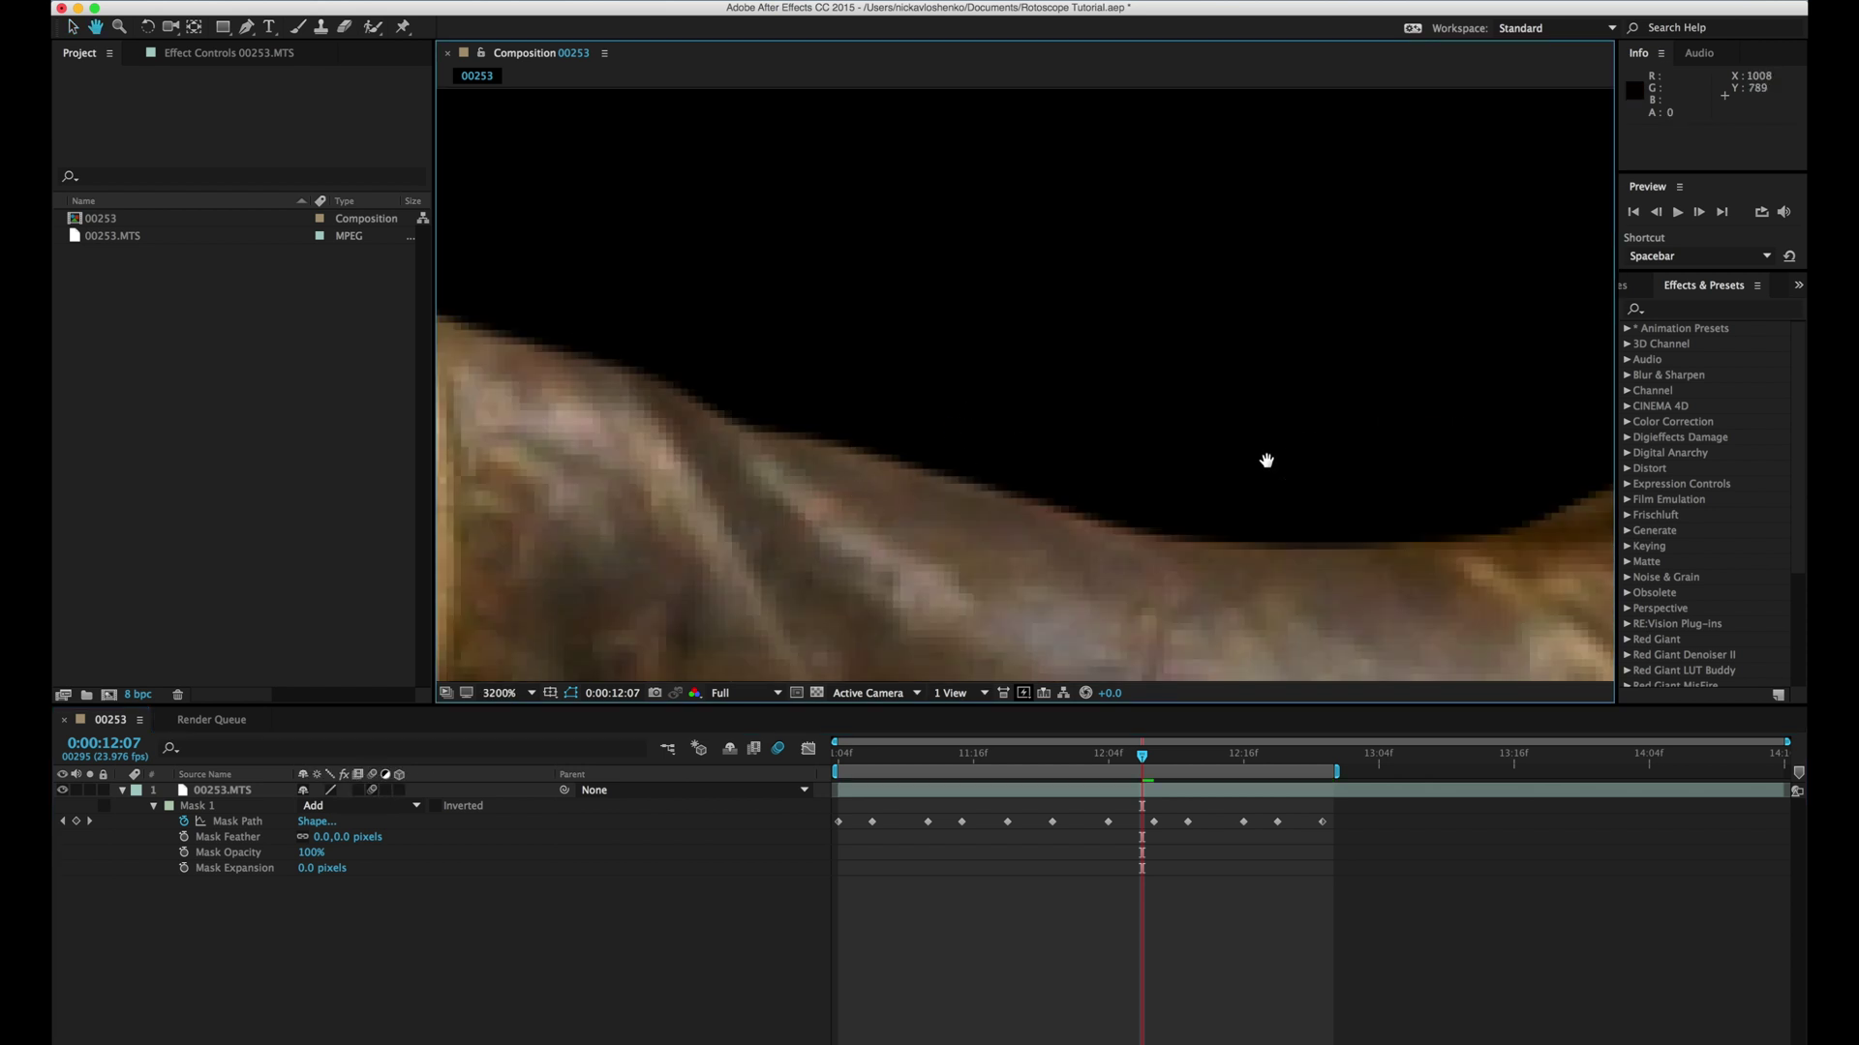
scroll(1053, 479, "down", 1)
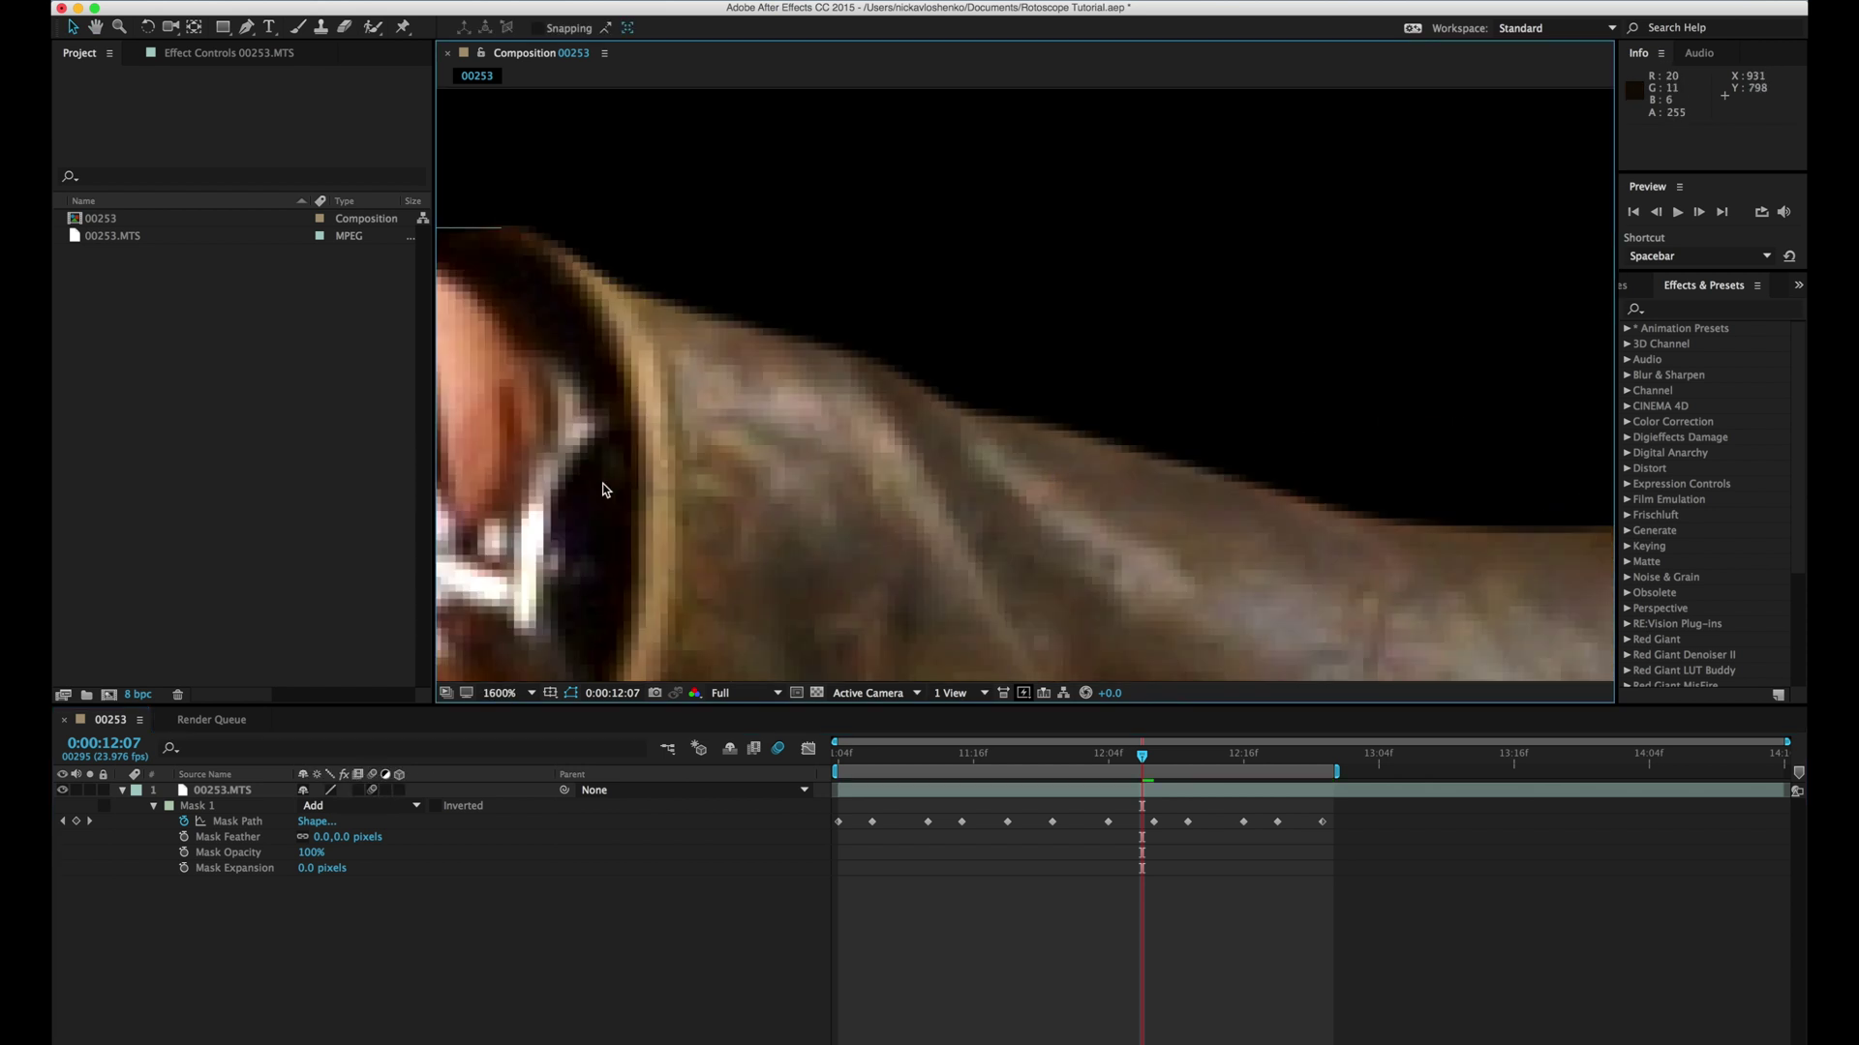
Step: Zoom back out, return to 0:00:11:10 and duplicate the masked 00253.MTS layer
key("comma")
left_click(374, 789)
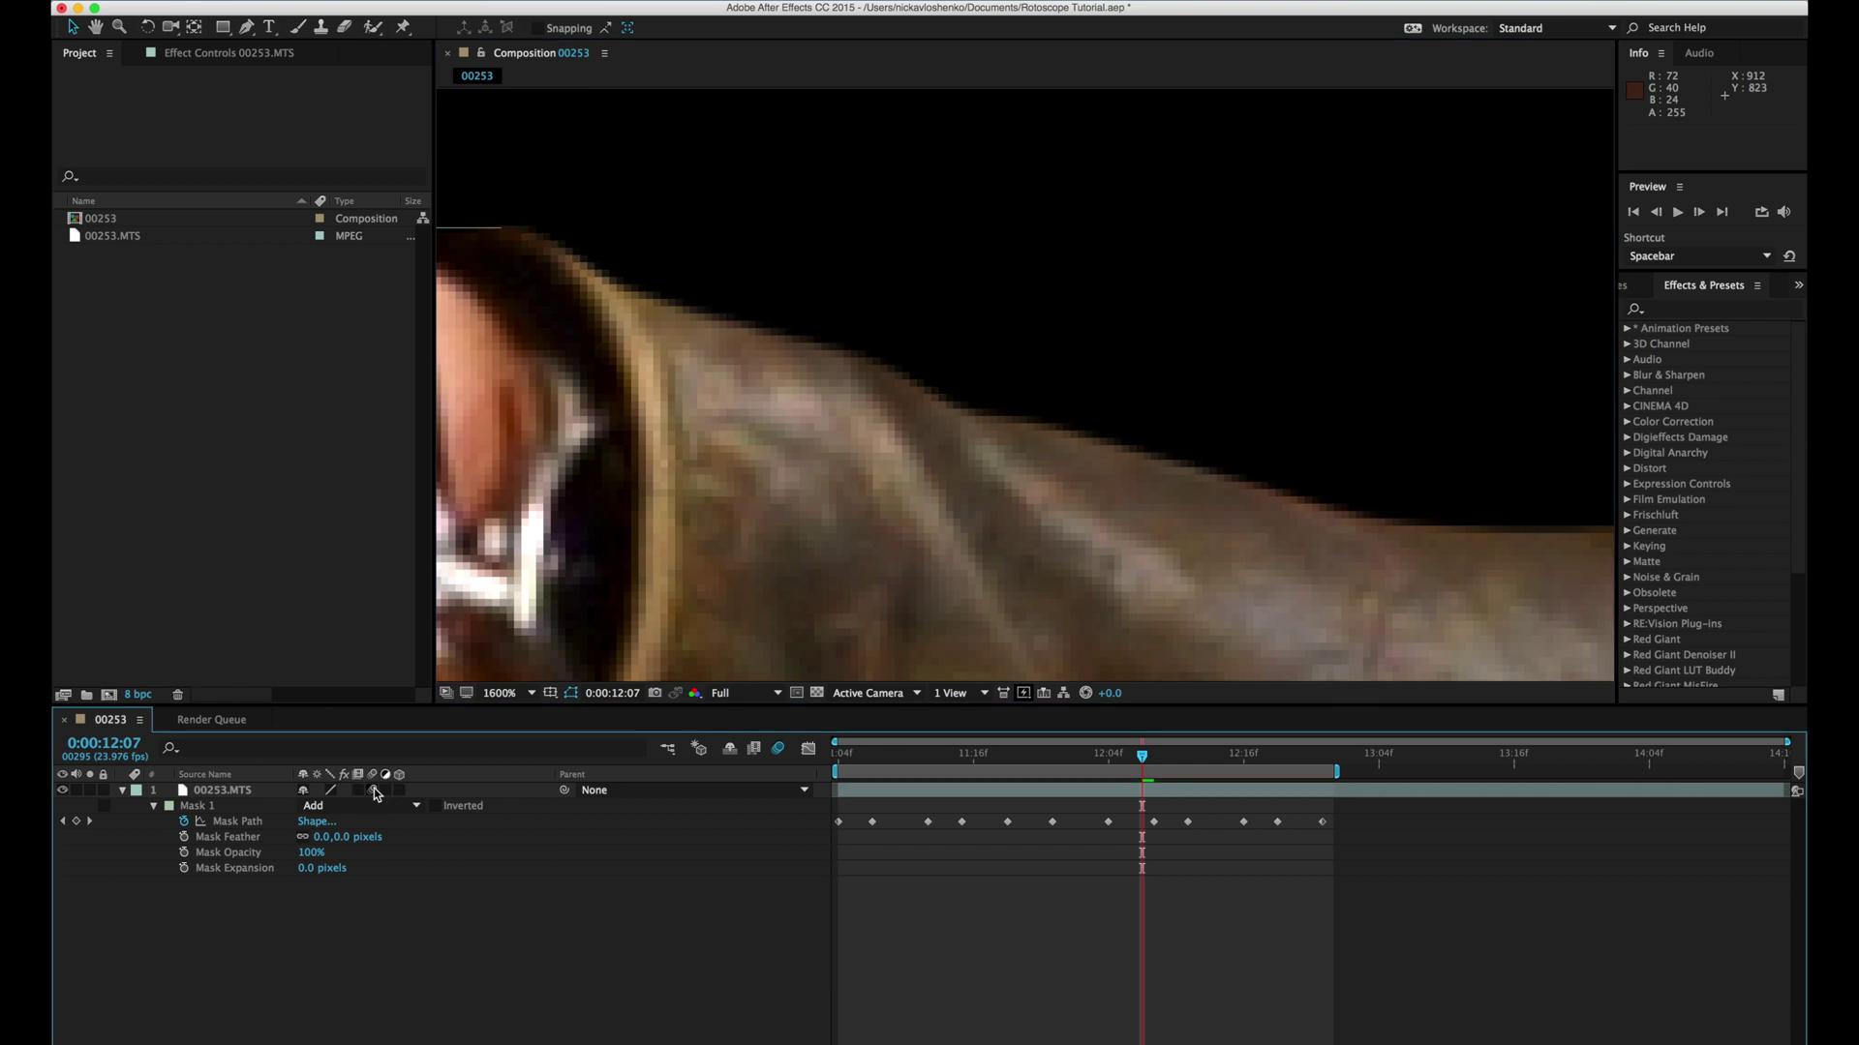
key("comma")
left_click(1238, 761)
left_click_drag(1238, 760, 906, 756)
key("comma")
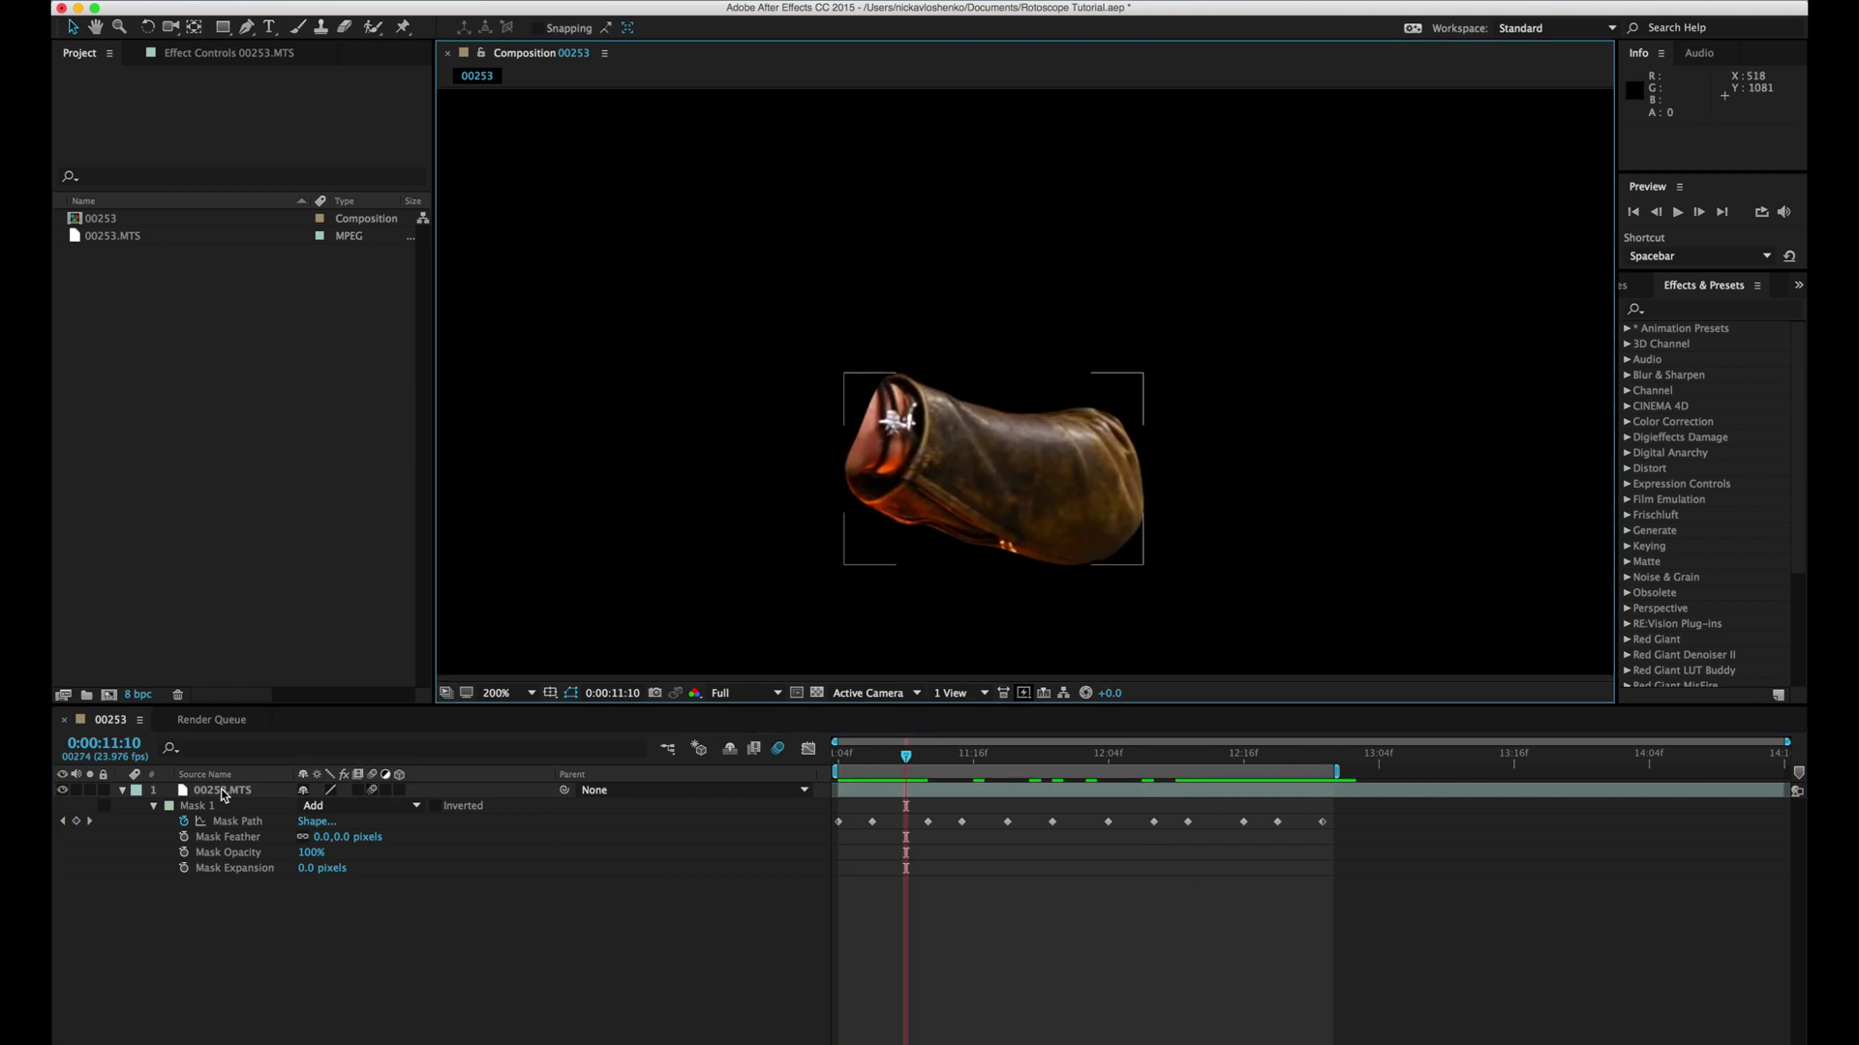
key("super+d")
Step: Set the lower layer's mask mode to None so it shows the full clip
left_click(319, 820)
left_click(329, 839)
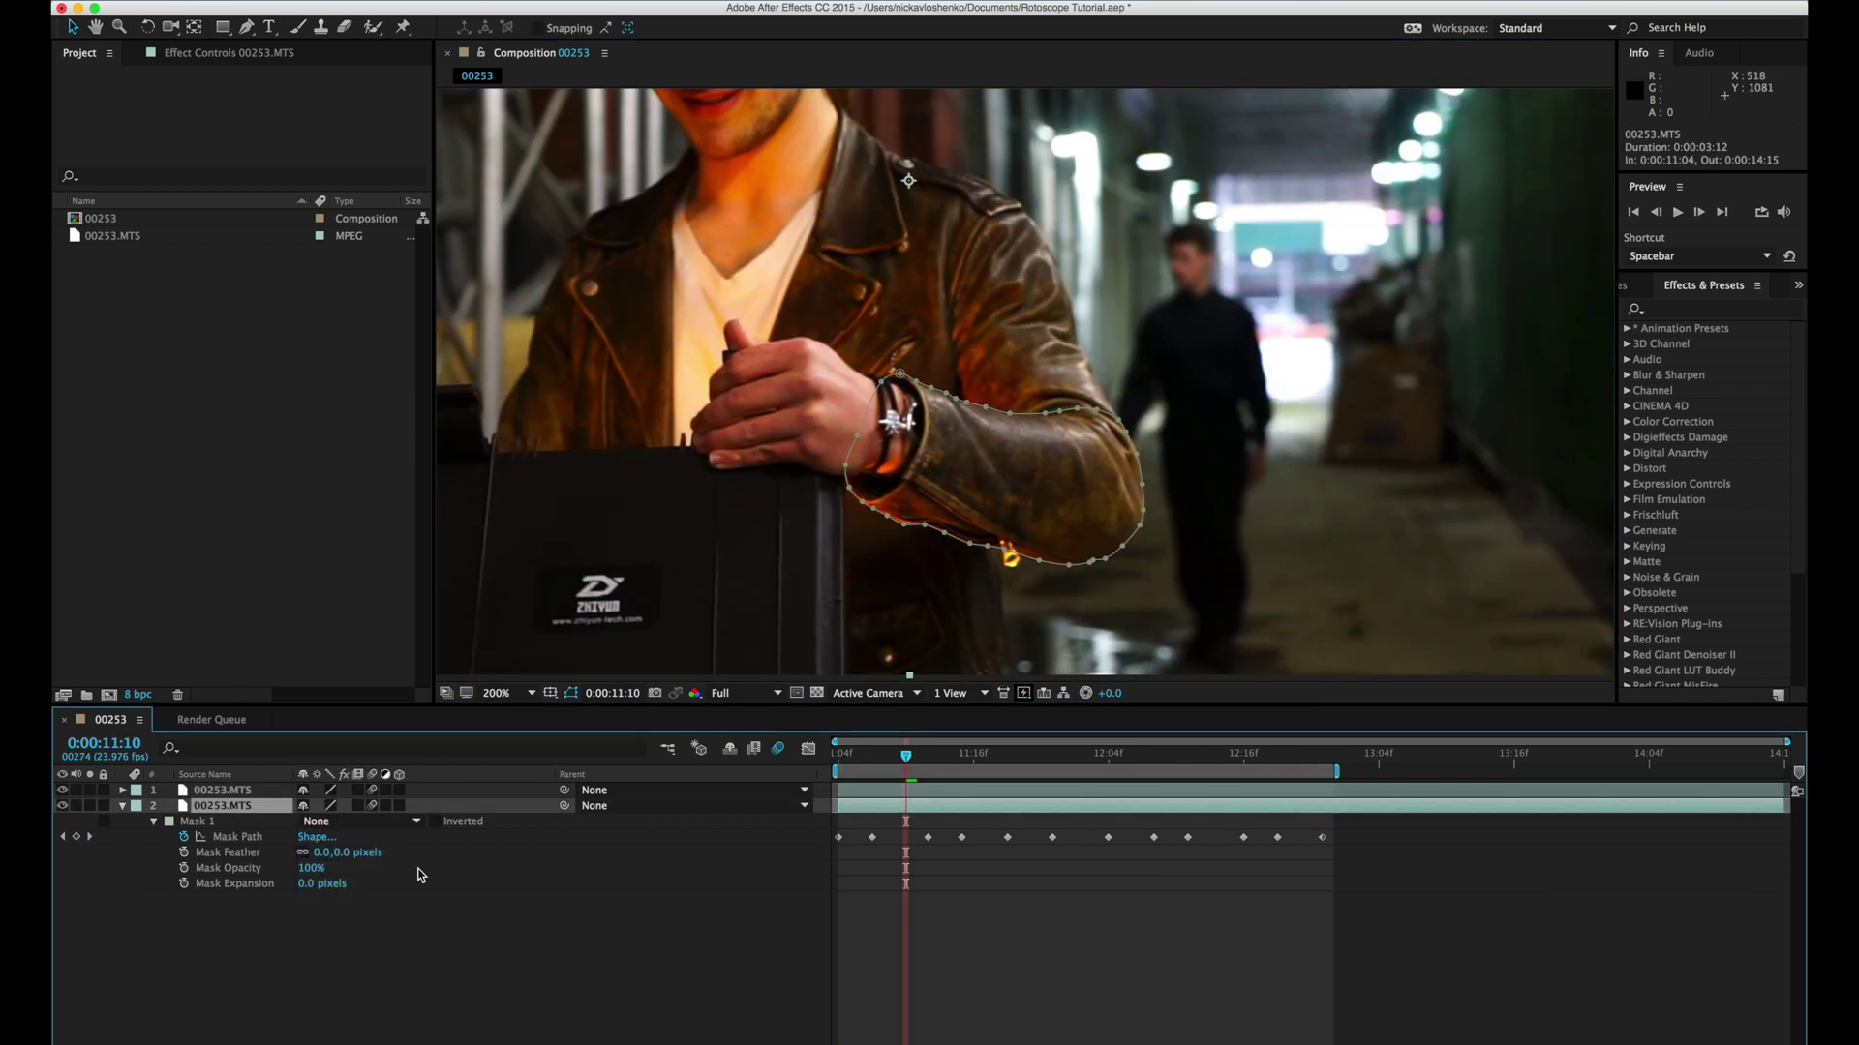
left_click(658, 947)
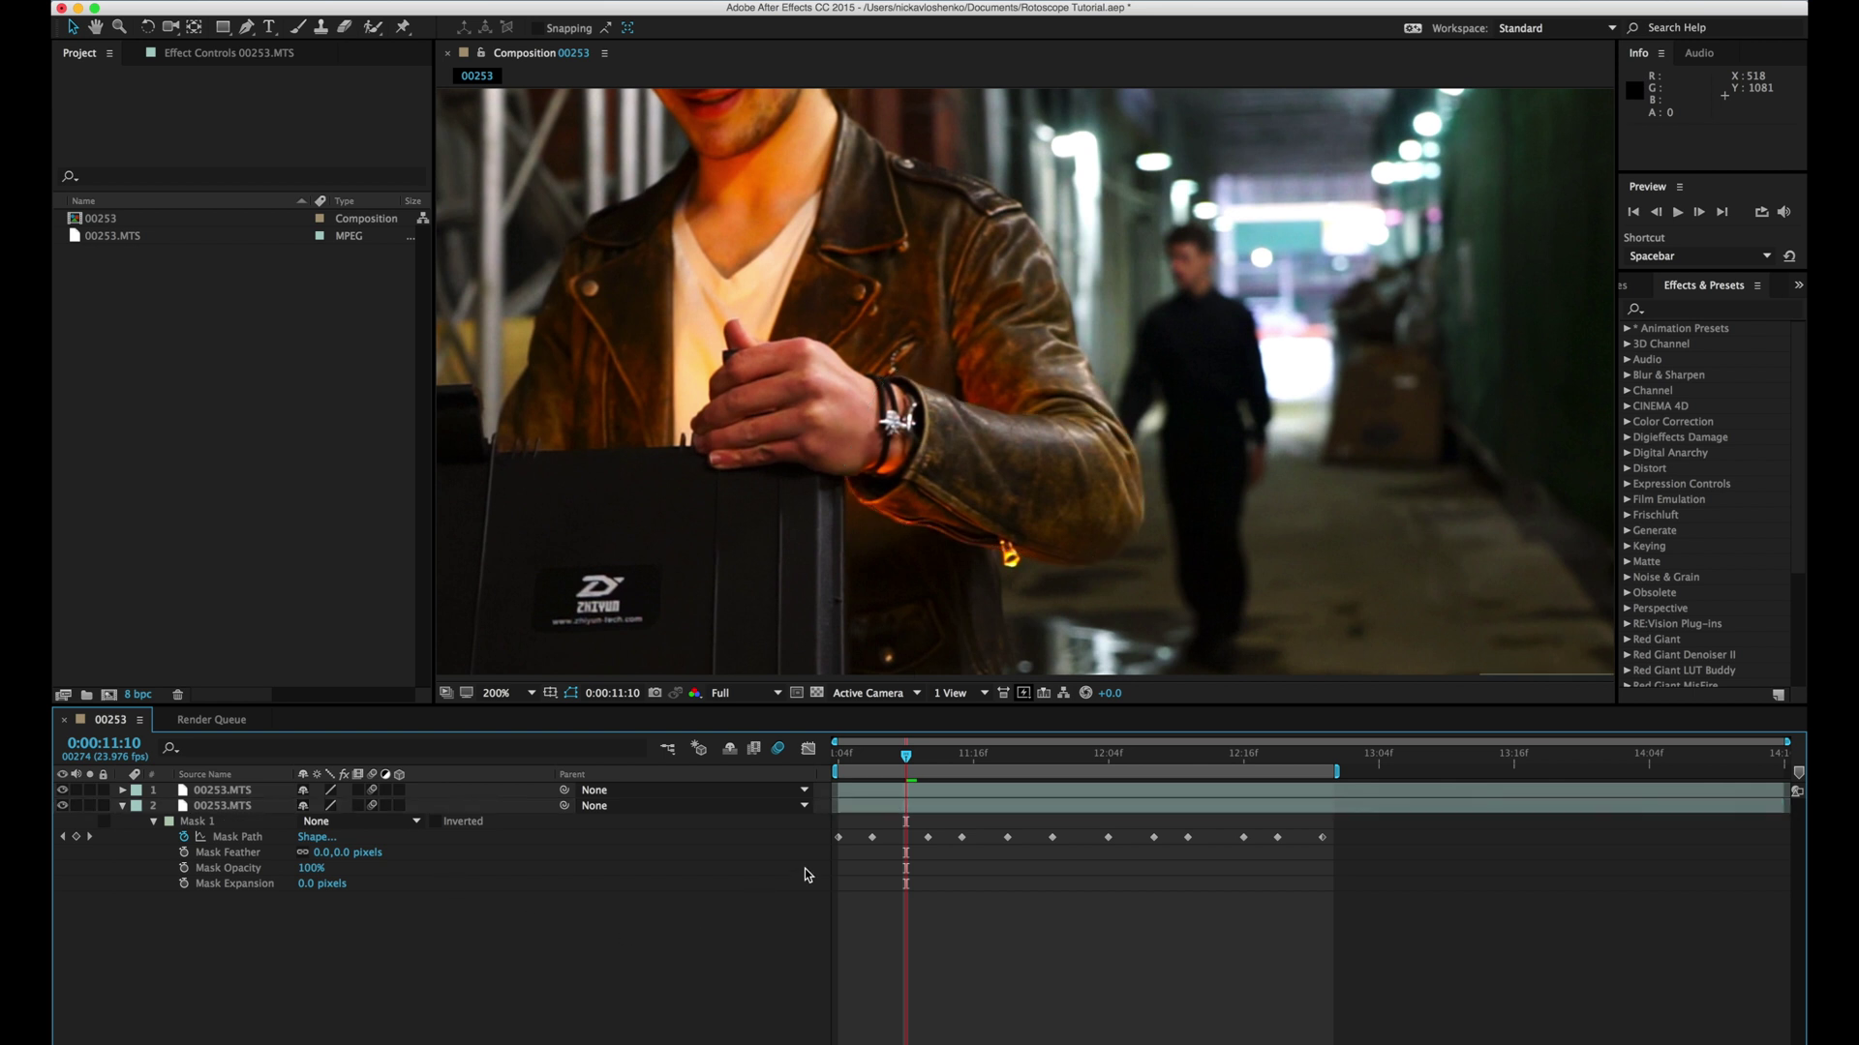
Step: Apply the Tint effect from Effects & Presets to the top layer
left_click(1680, 309)
type("tint")
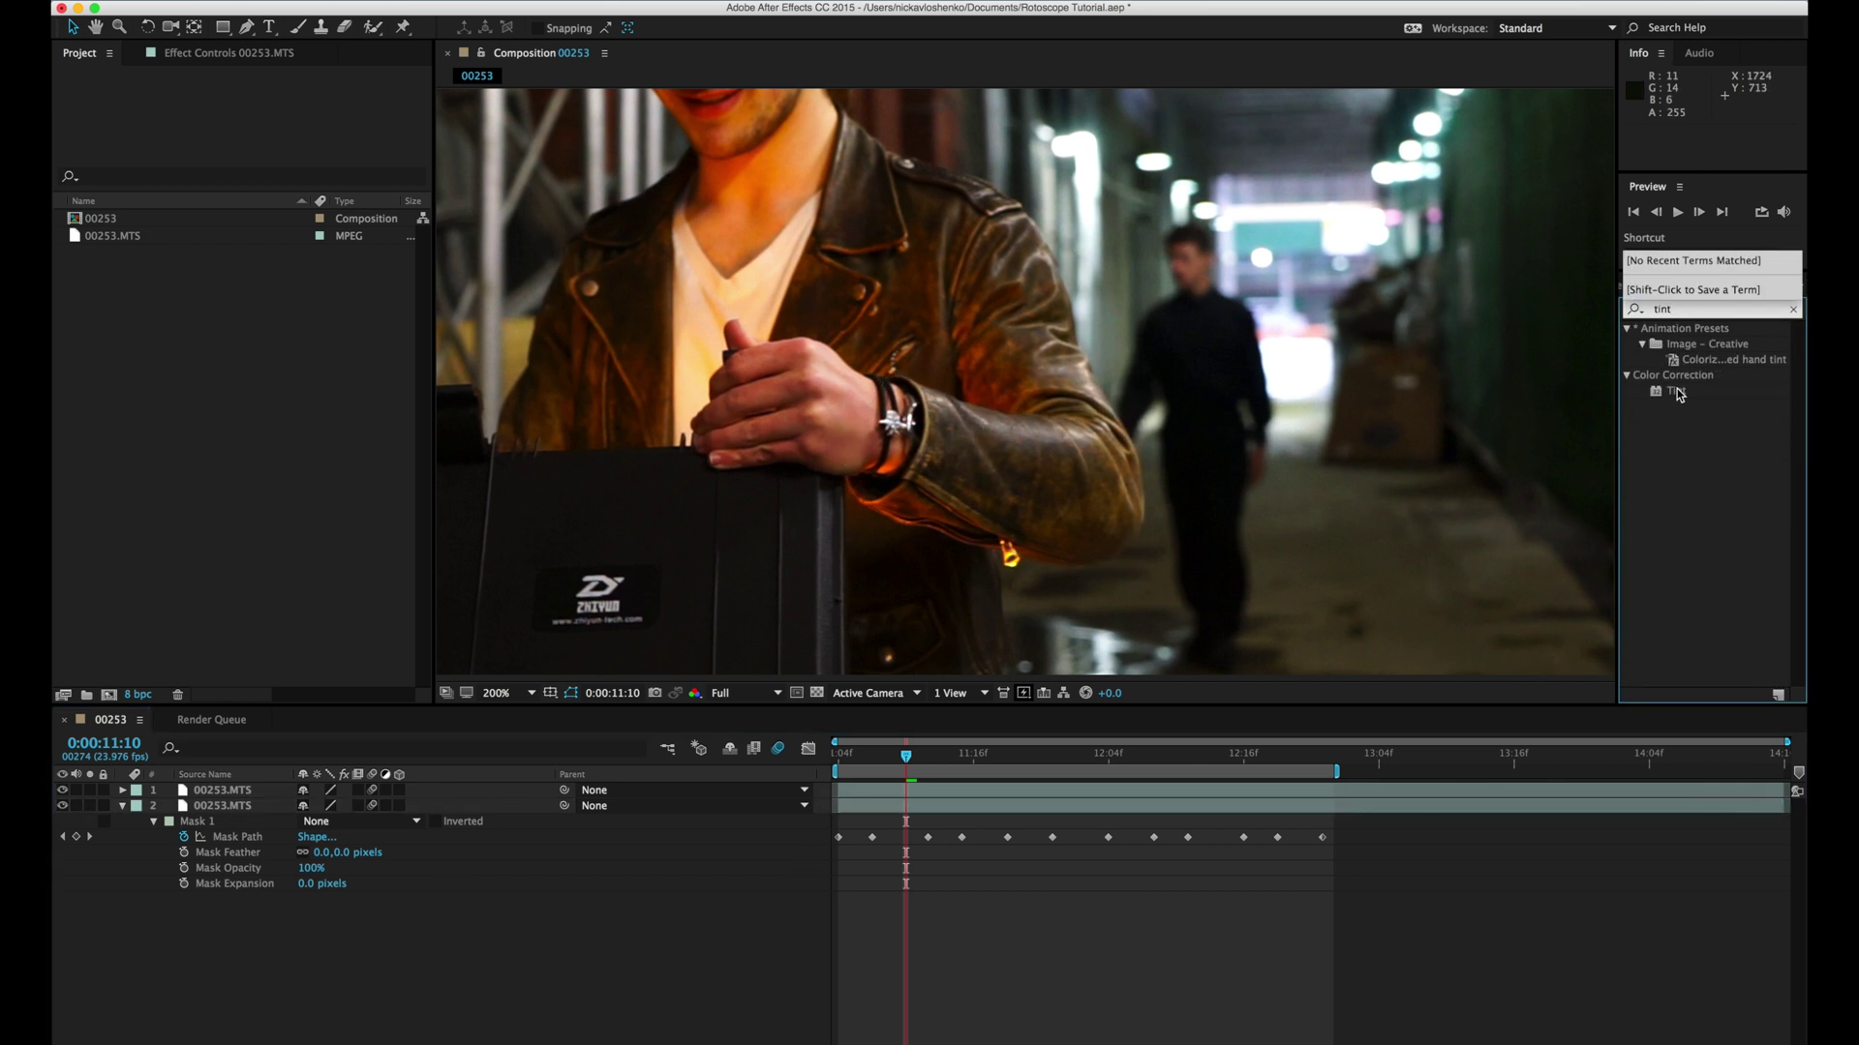
left_click_drag(1678, 393, 940, 791)
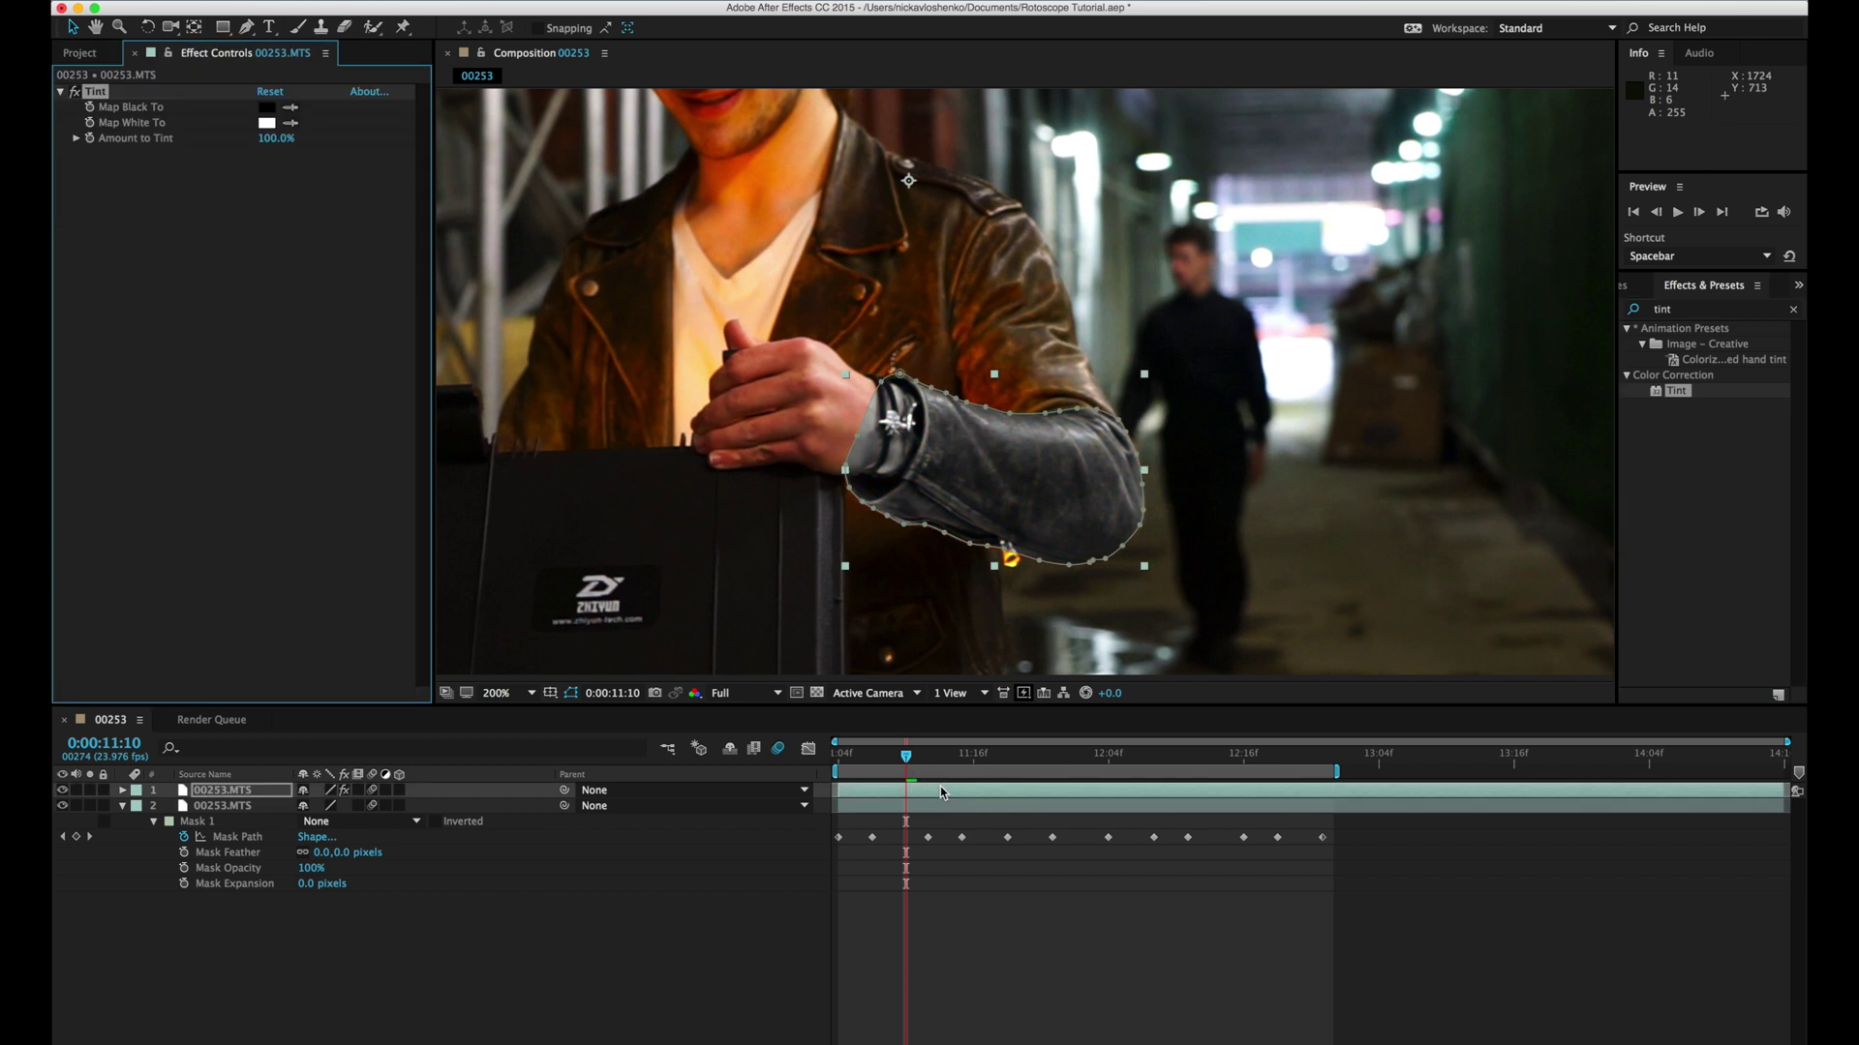
left_click(910, 972)
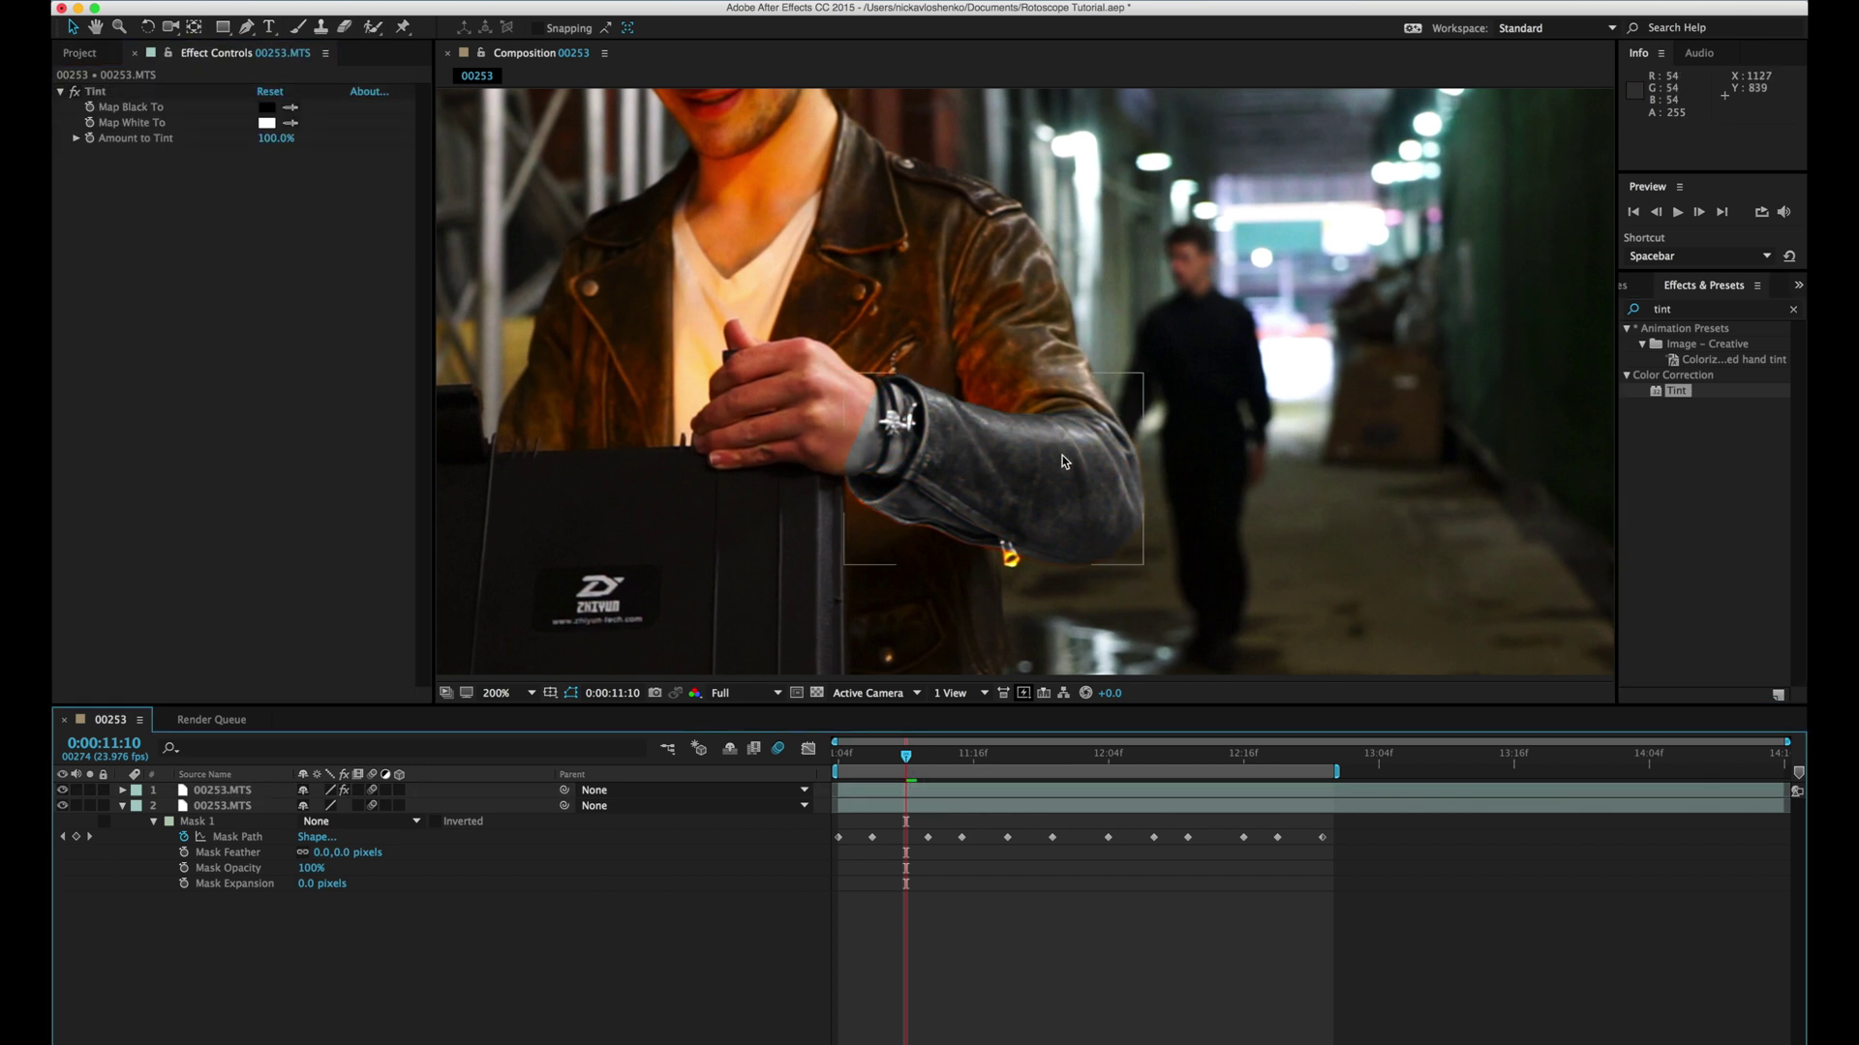
scroll(1064, 462, "up", 2)
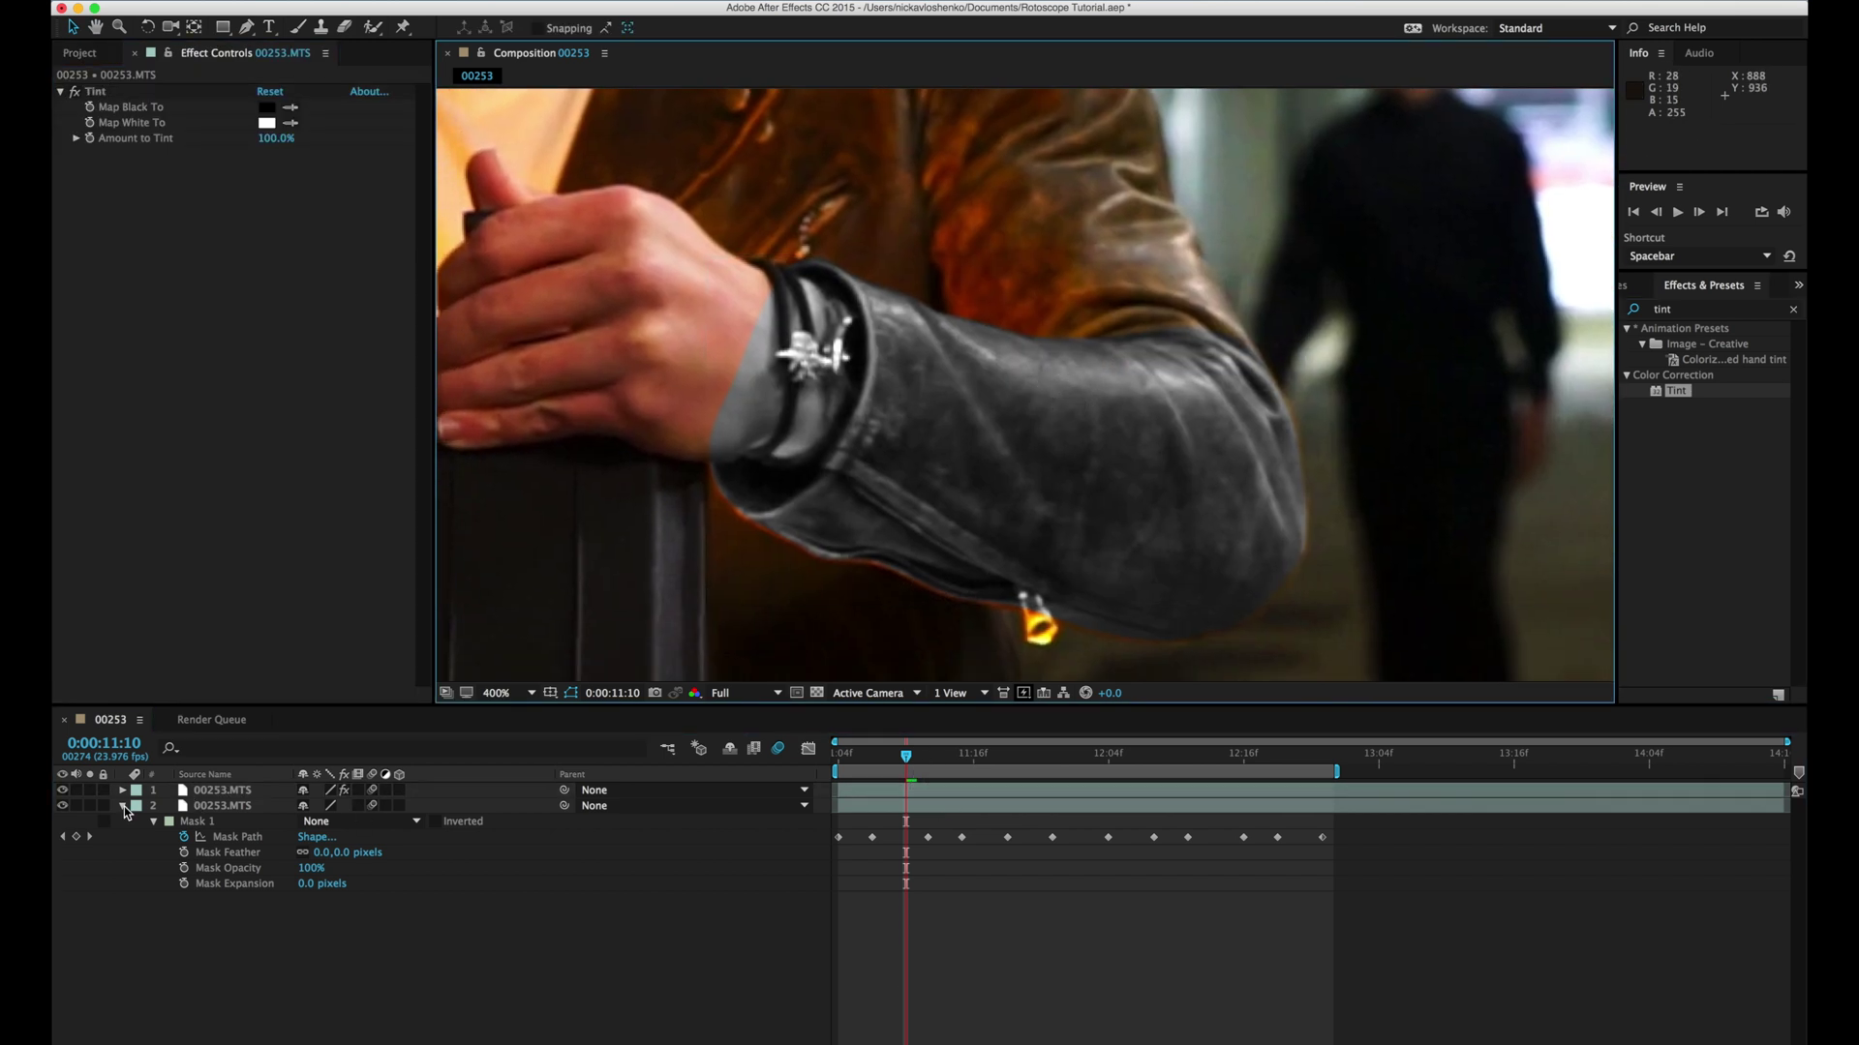
left_click(124, 805)
Step: Give the top layer's Mask 1 a 5-pixel feather and hide the mask outline
left_click(123, 790)
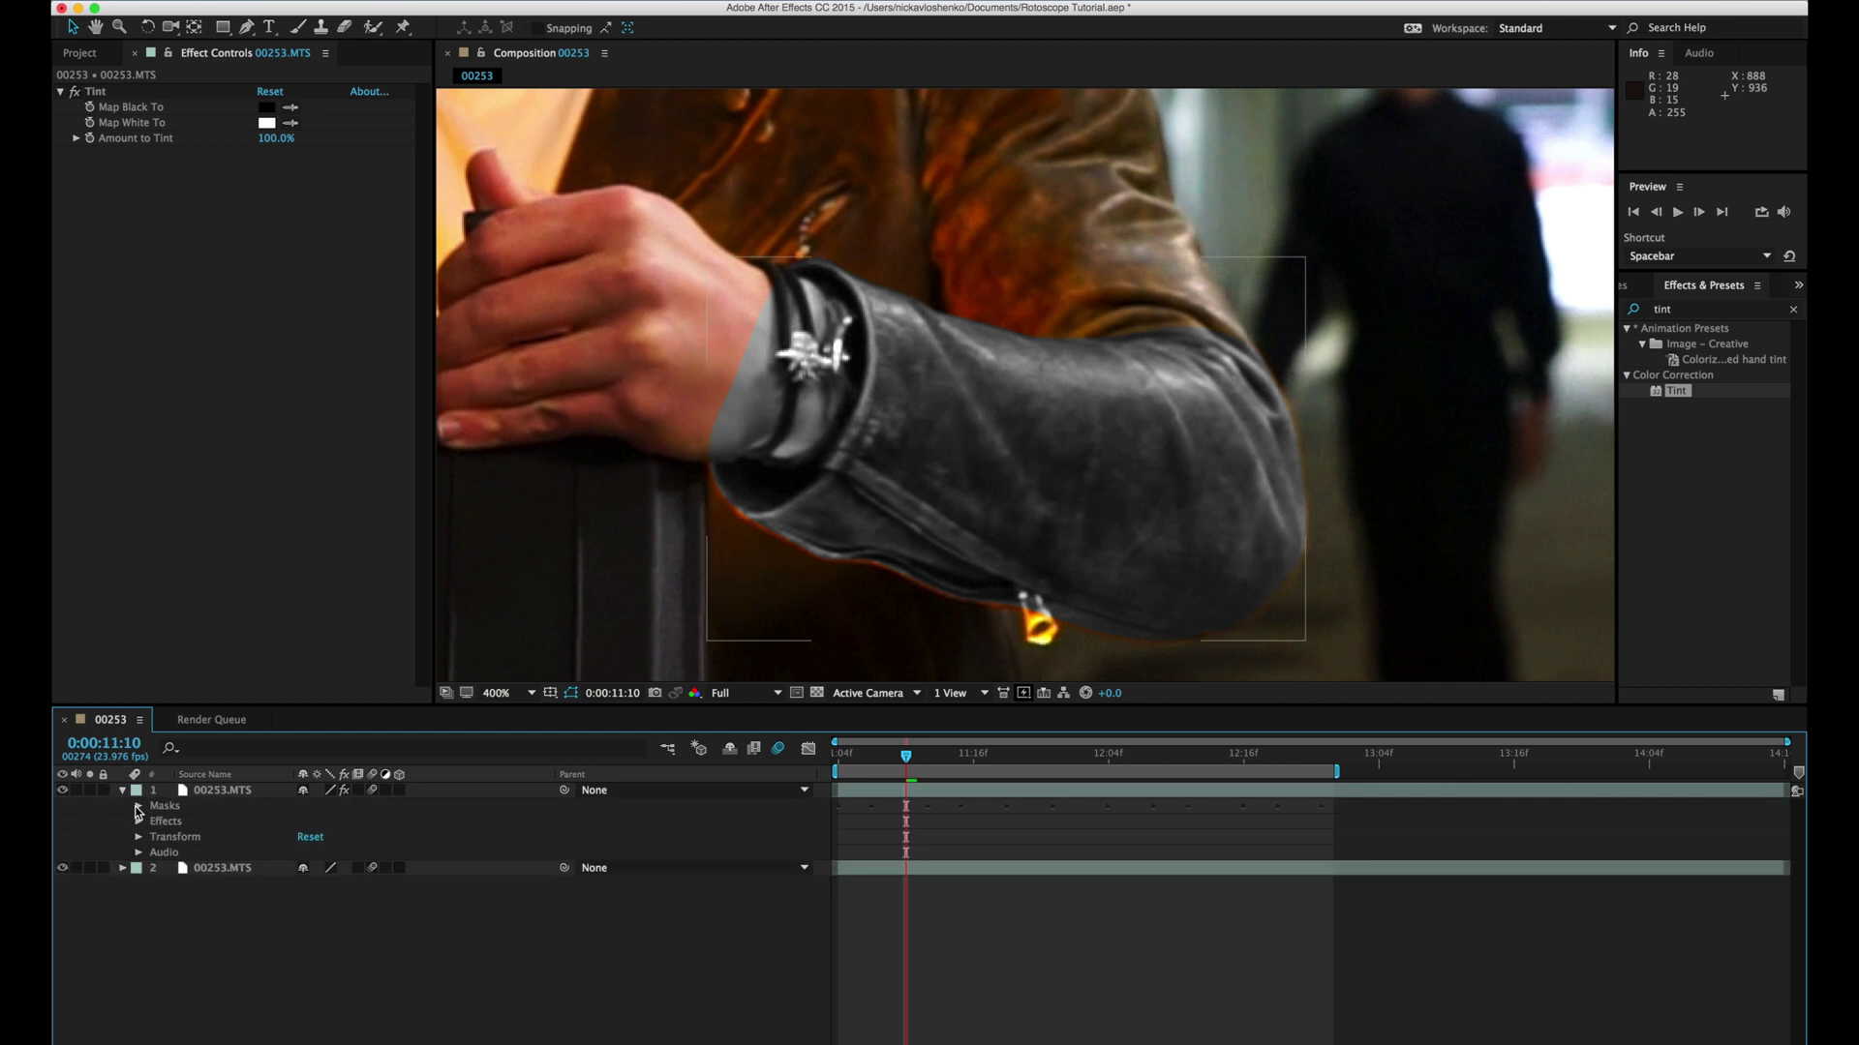
left_click(138, 806)
left_click(153, 822)
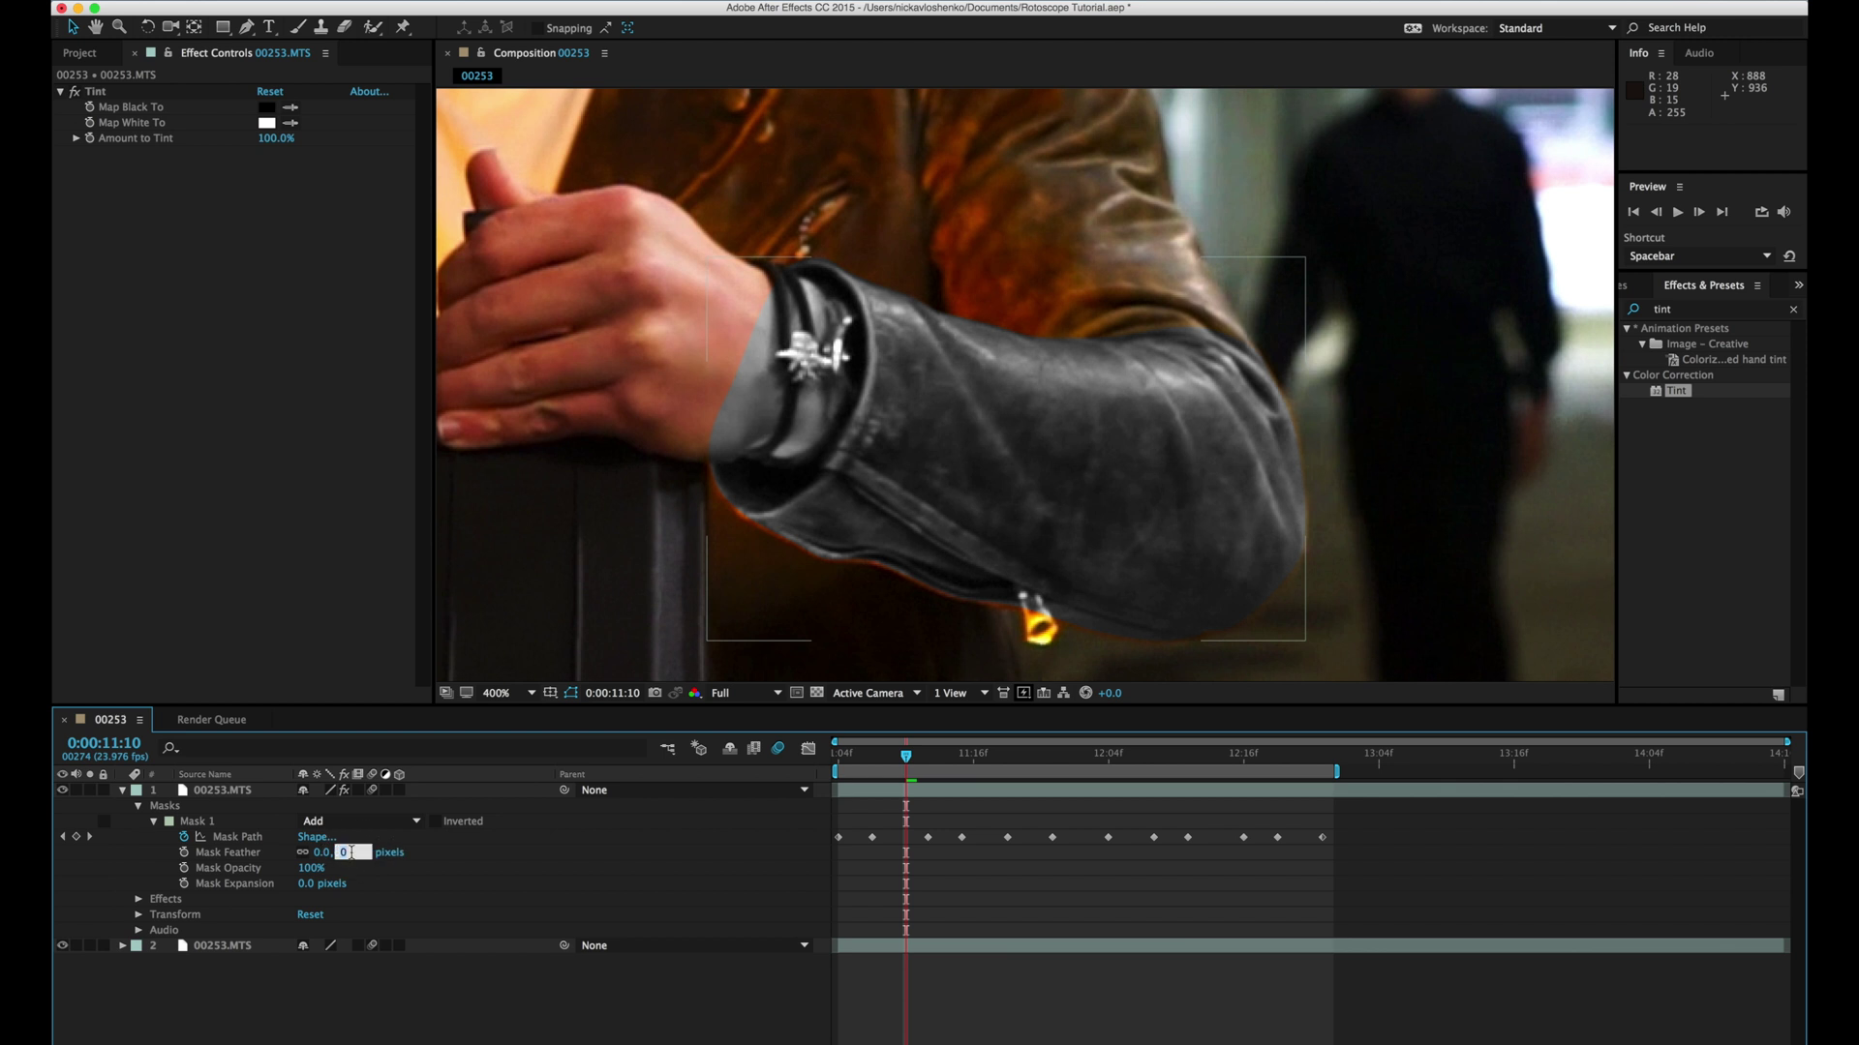
left_click(872, 762)
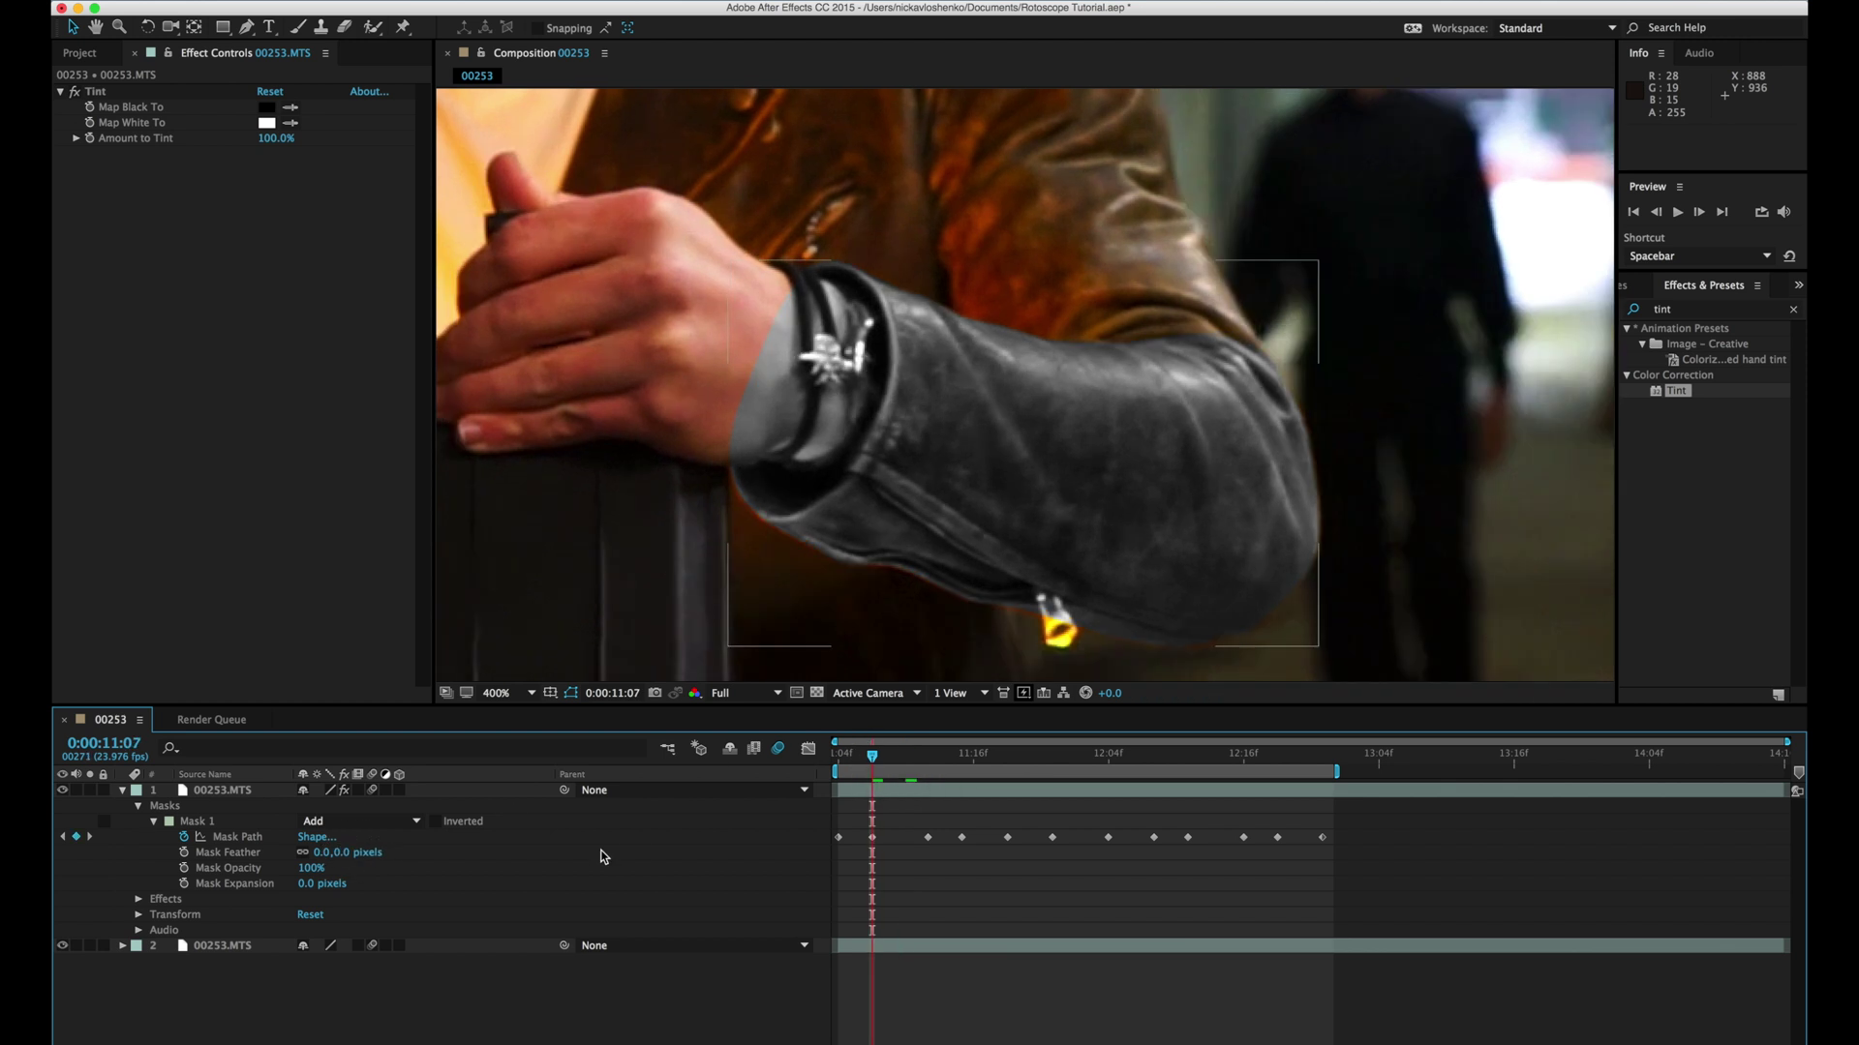
left_click(341, 860)
type("5")
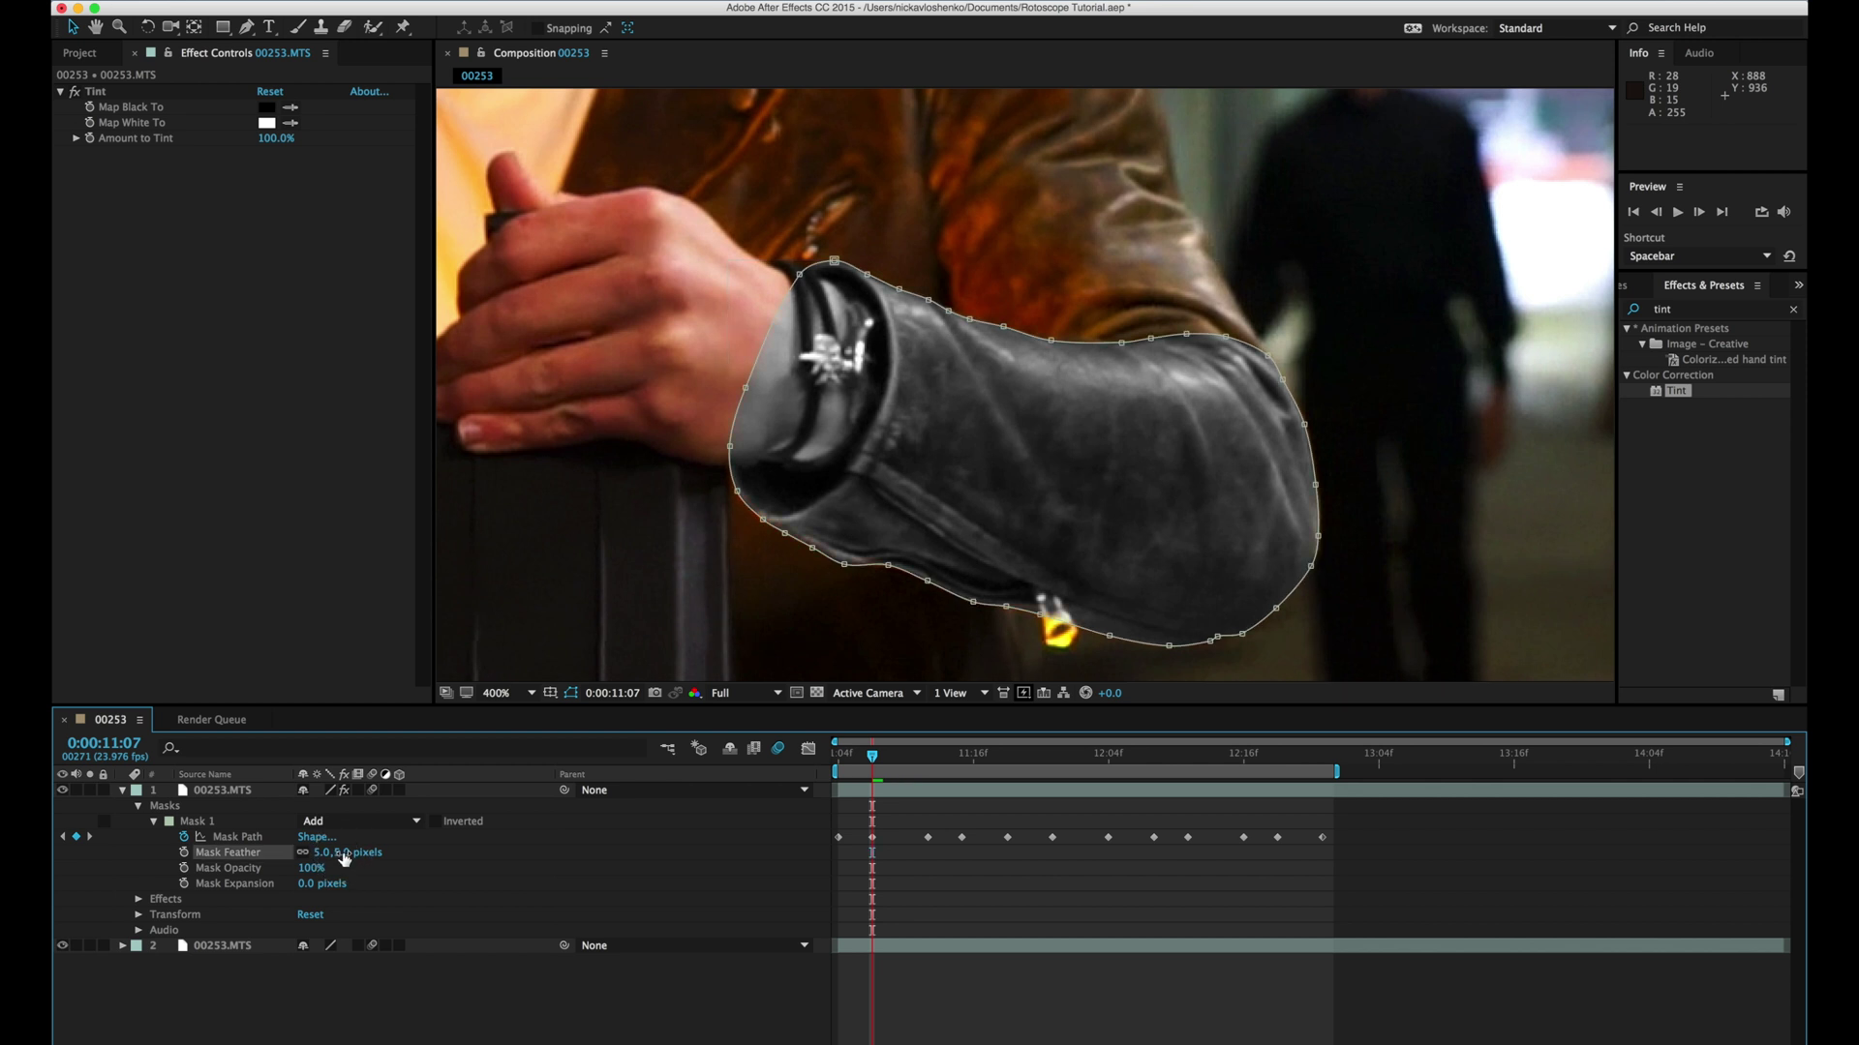
key("Return")
left_click(571, 693)
left_click_drag(340, 841, 340, 864)
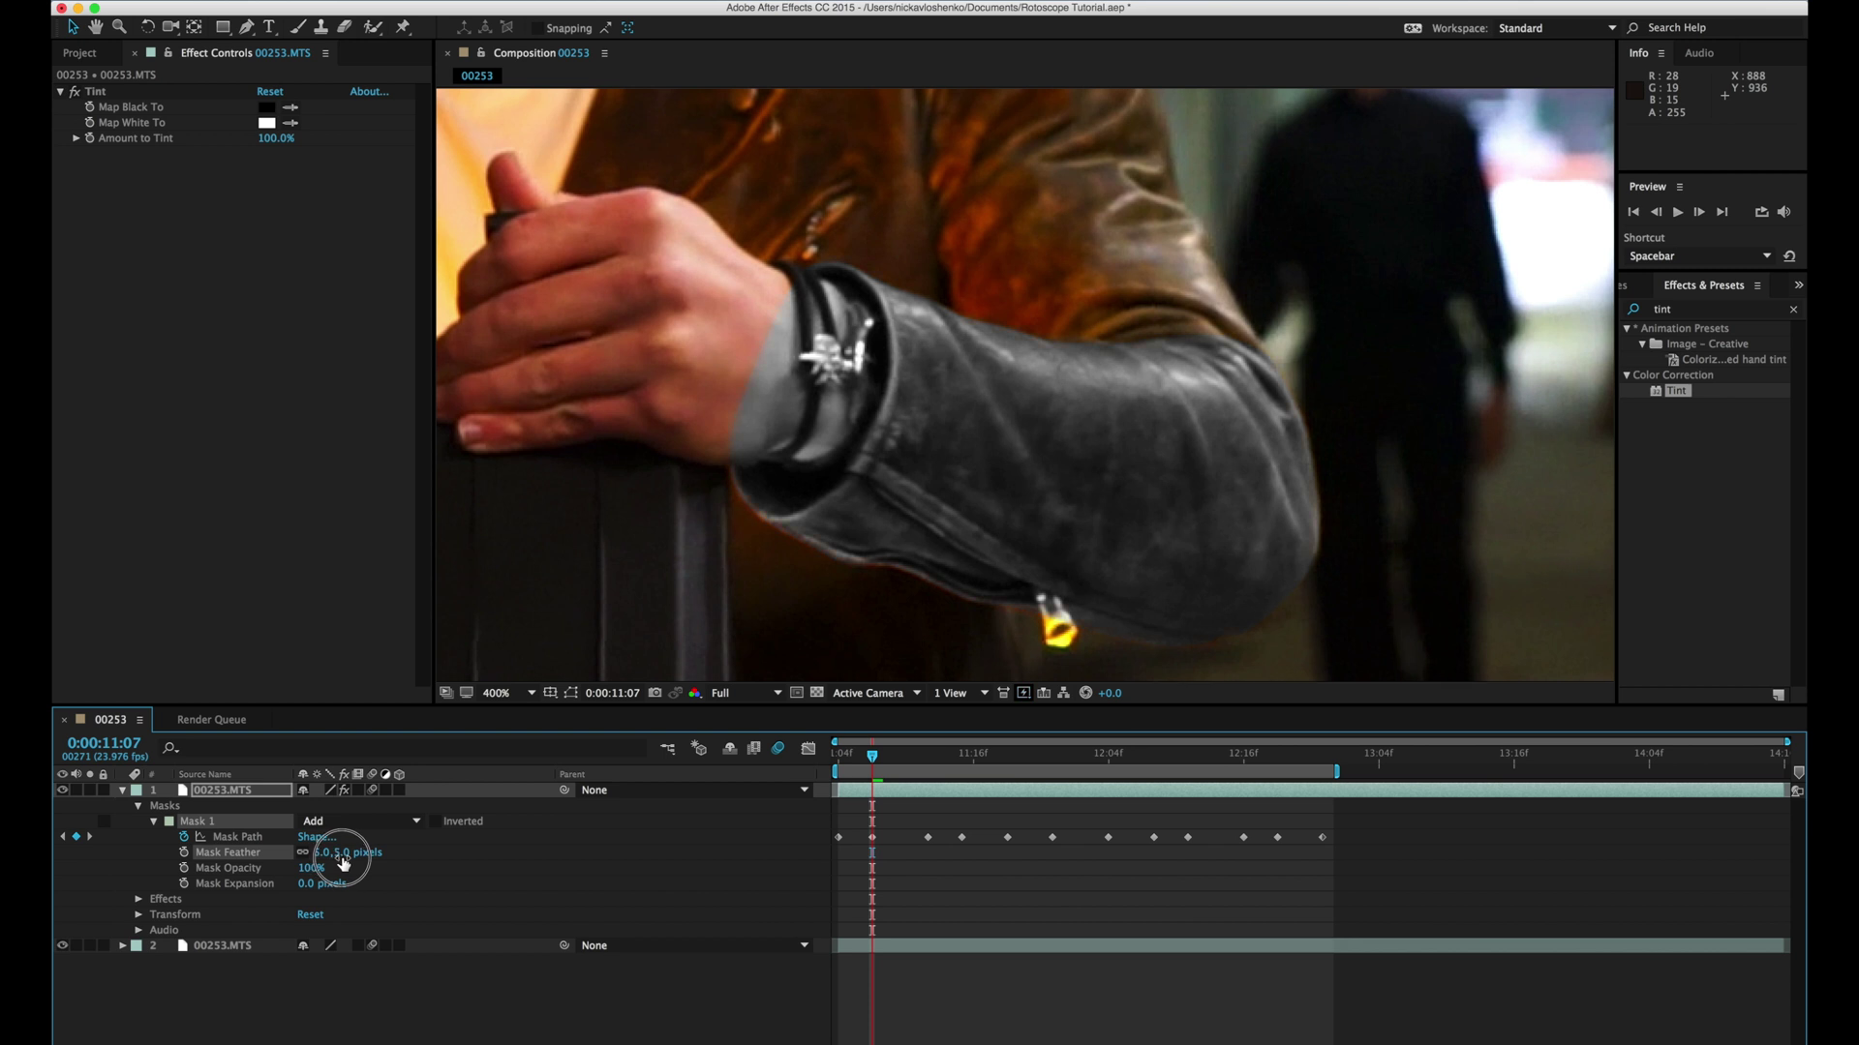
Step: Zoom out, RAM-preview the composition, and set magnification to Fit up to 200%
key("comma")
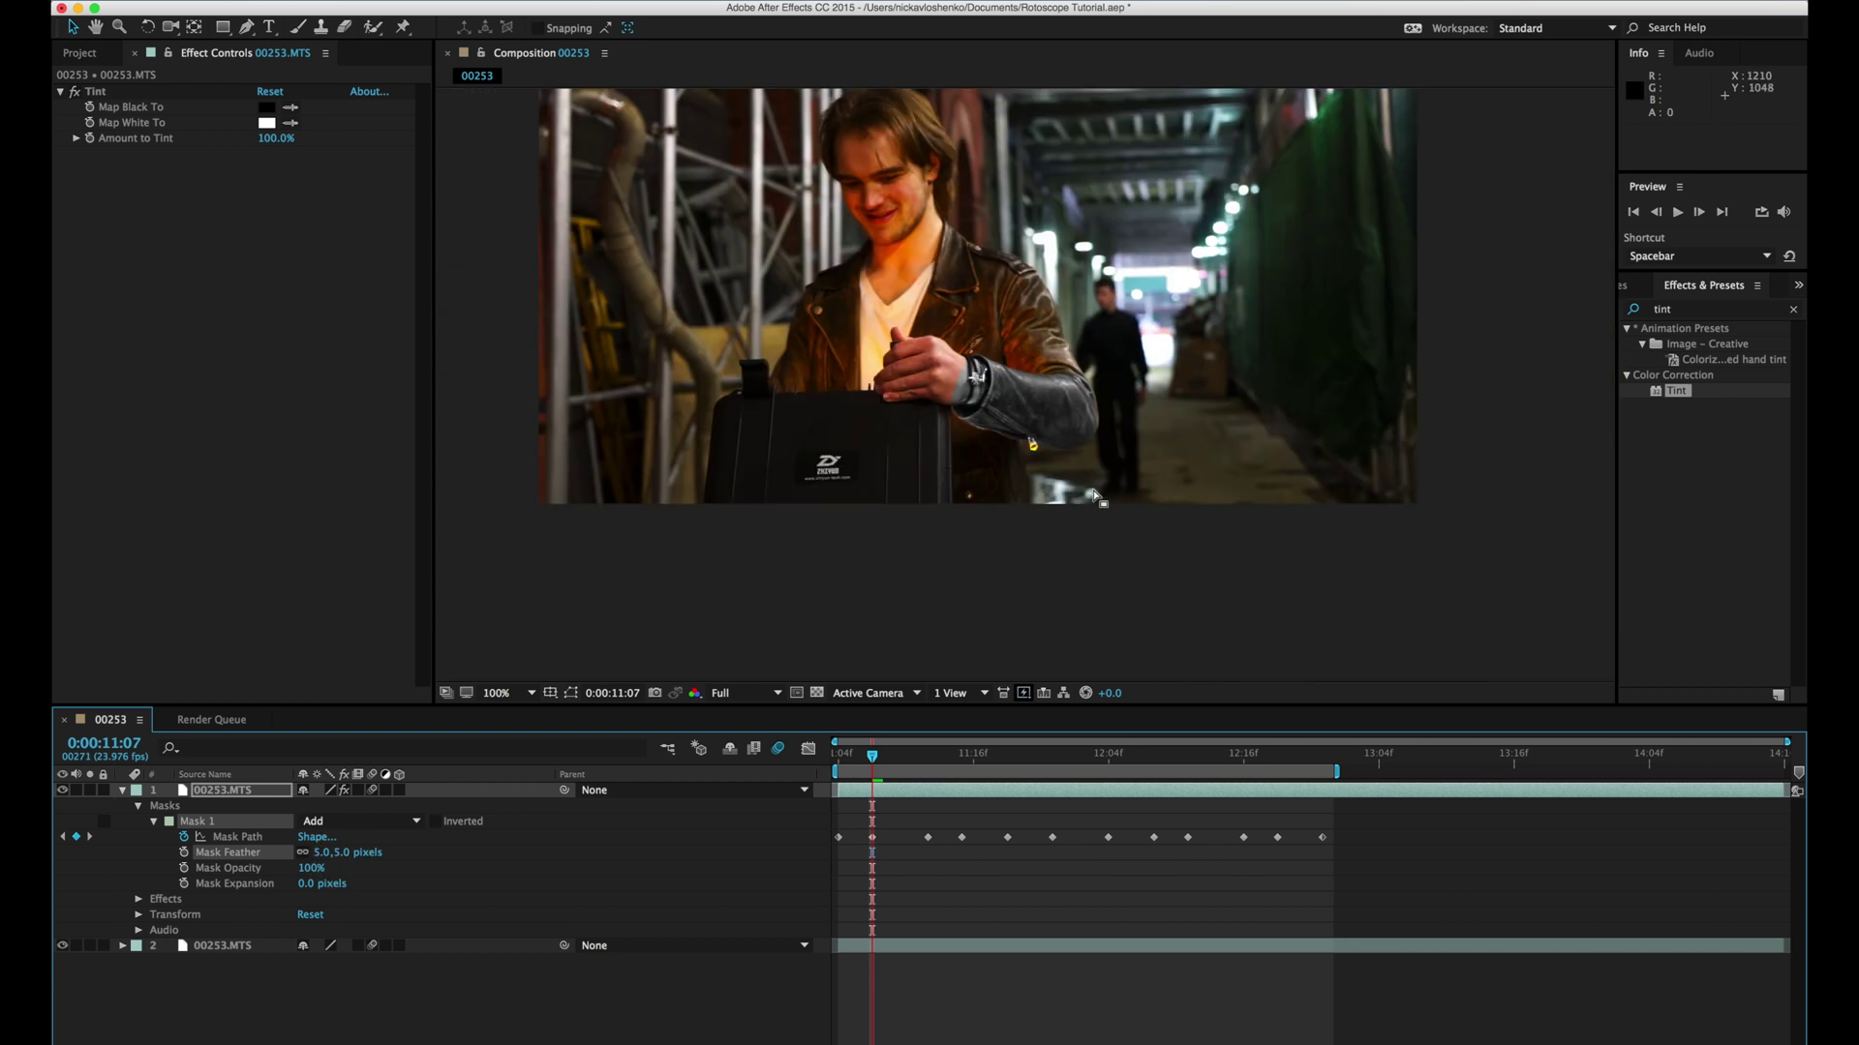
scroll(963, 426, "up", 5)
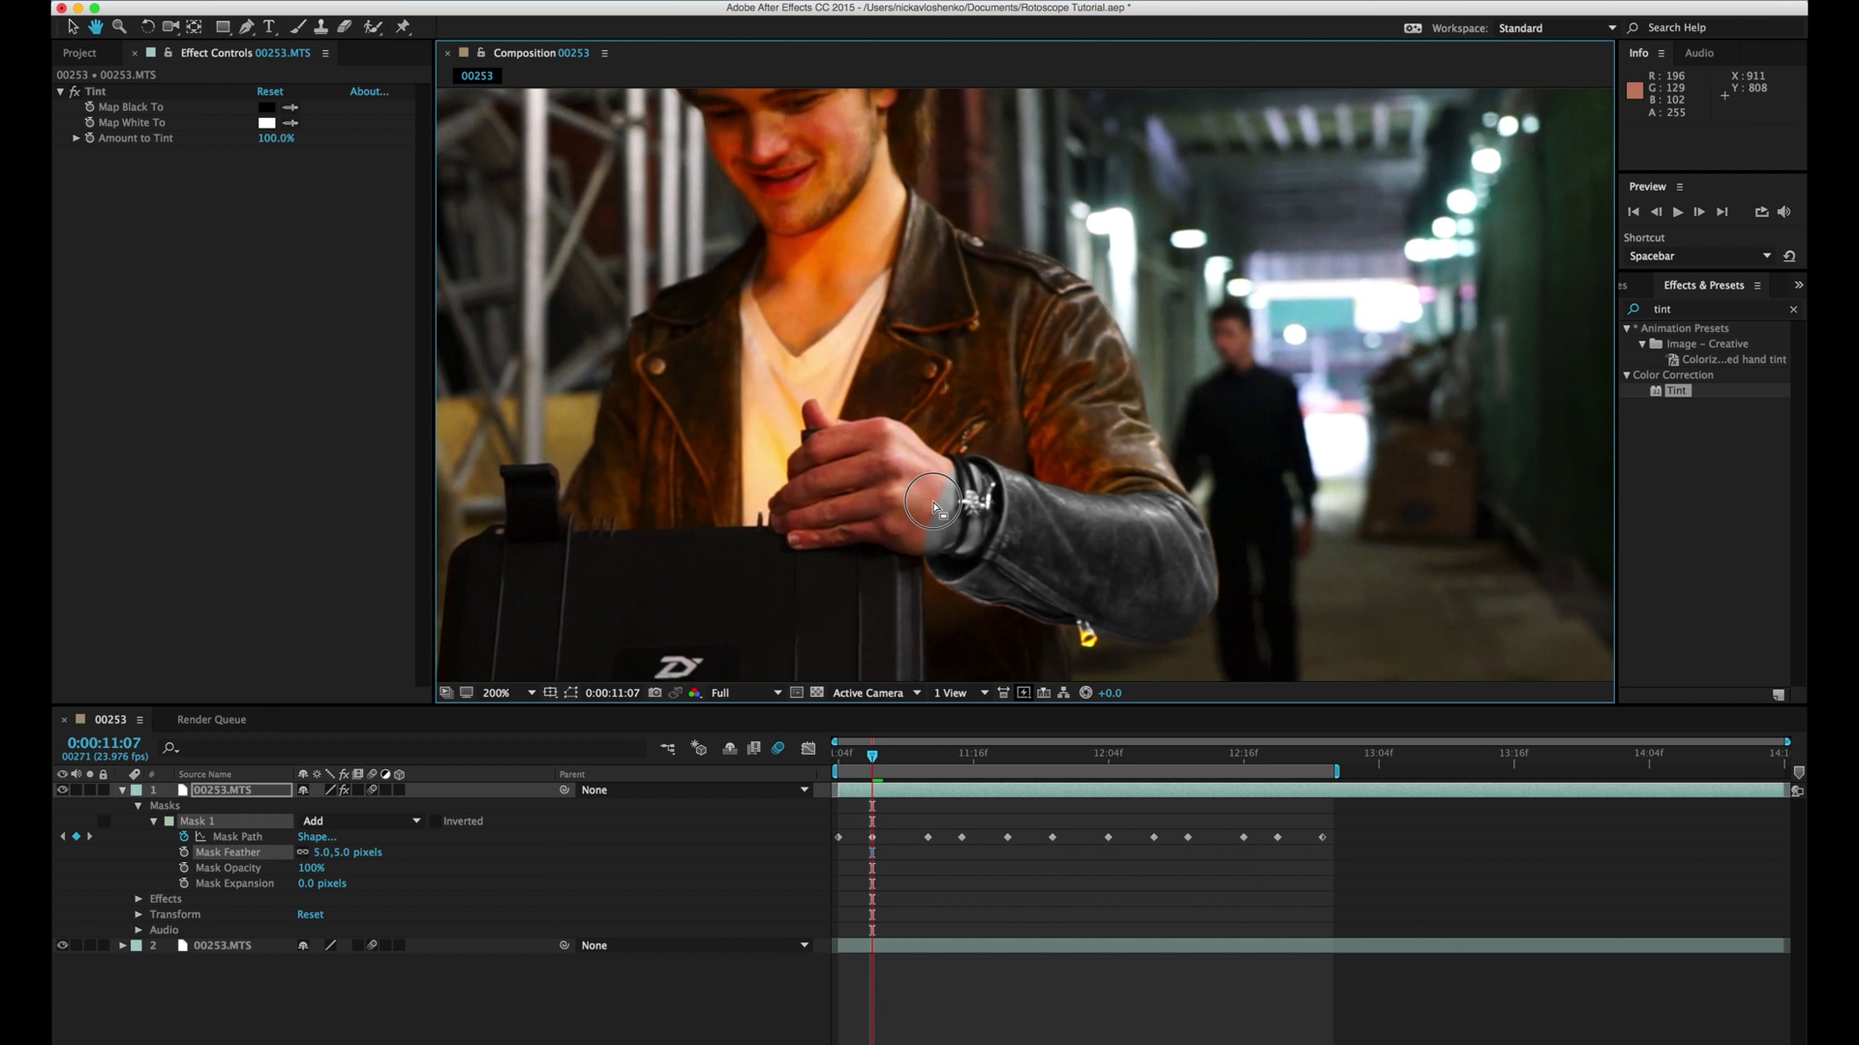
left_click(886, 872)
key("space")
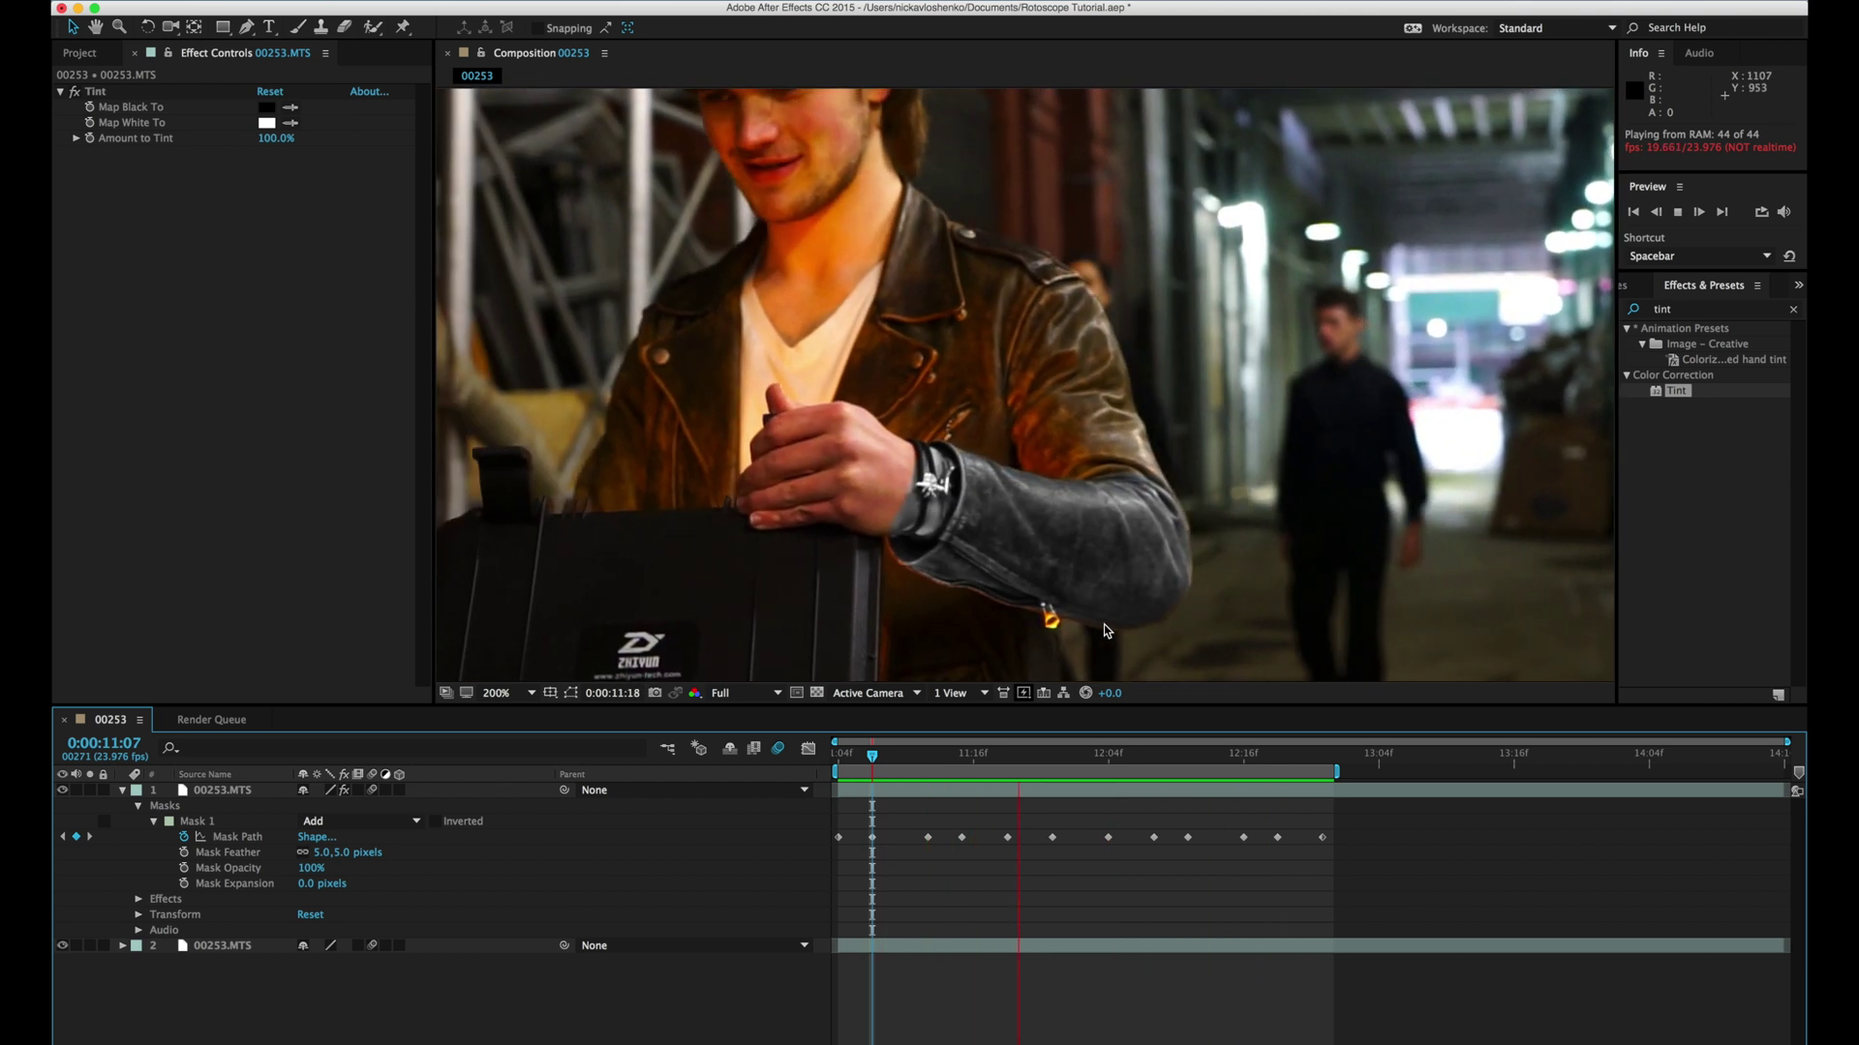
left_click(499, 693)
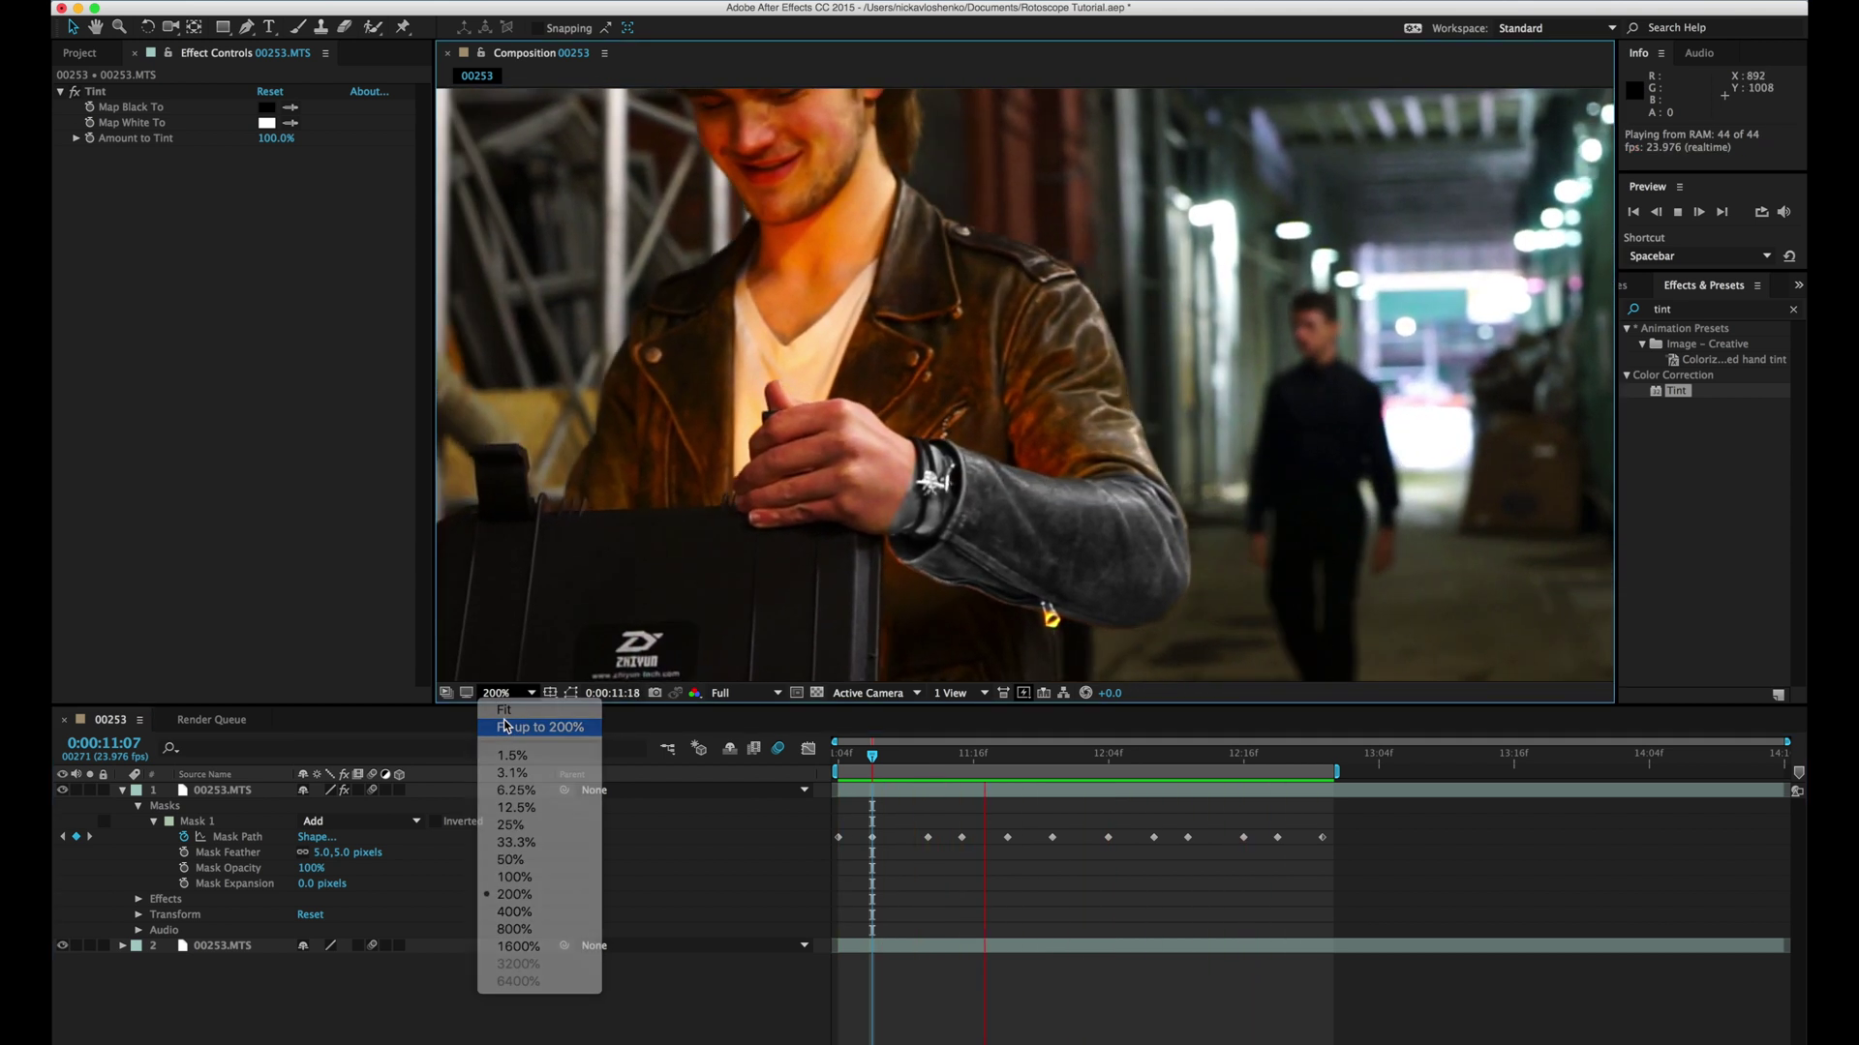
left_click(538, 726)
left_click(499, 694)
left_click(498, 693)
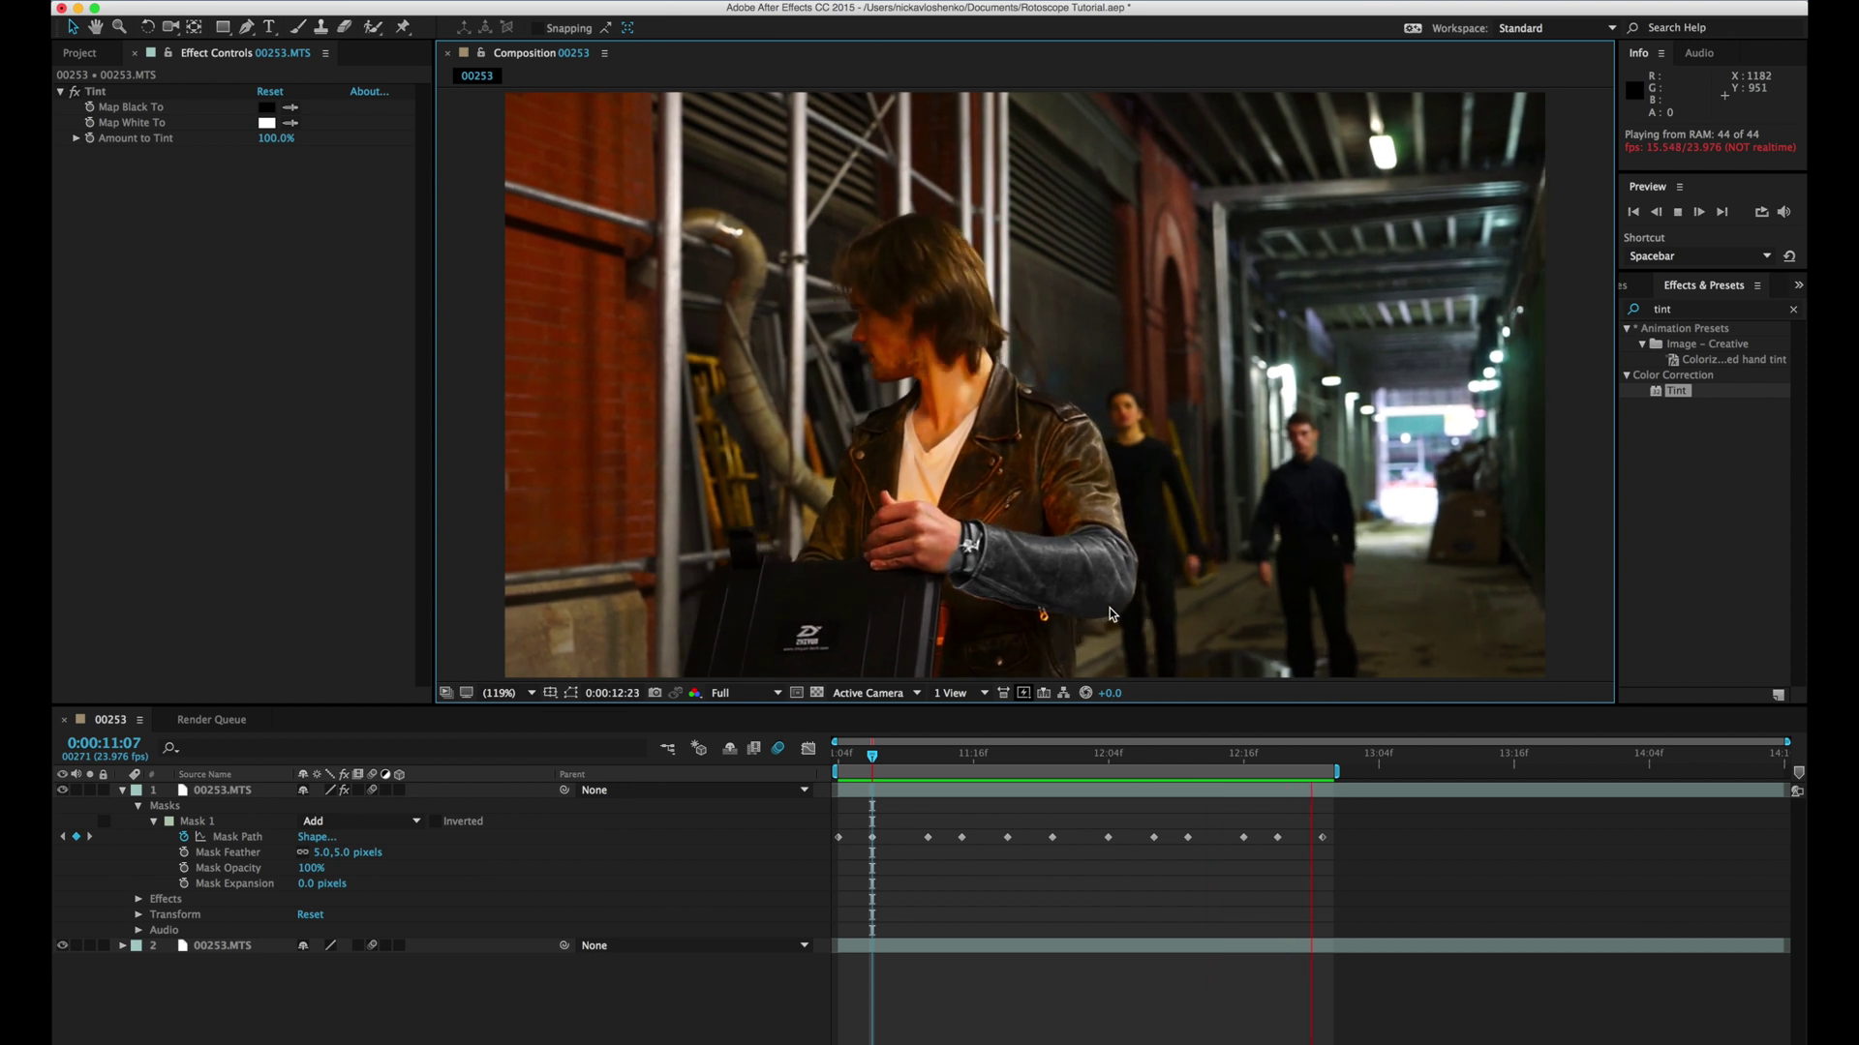